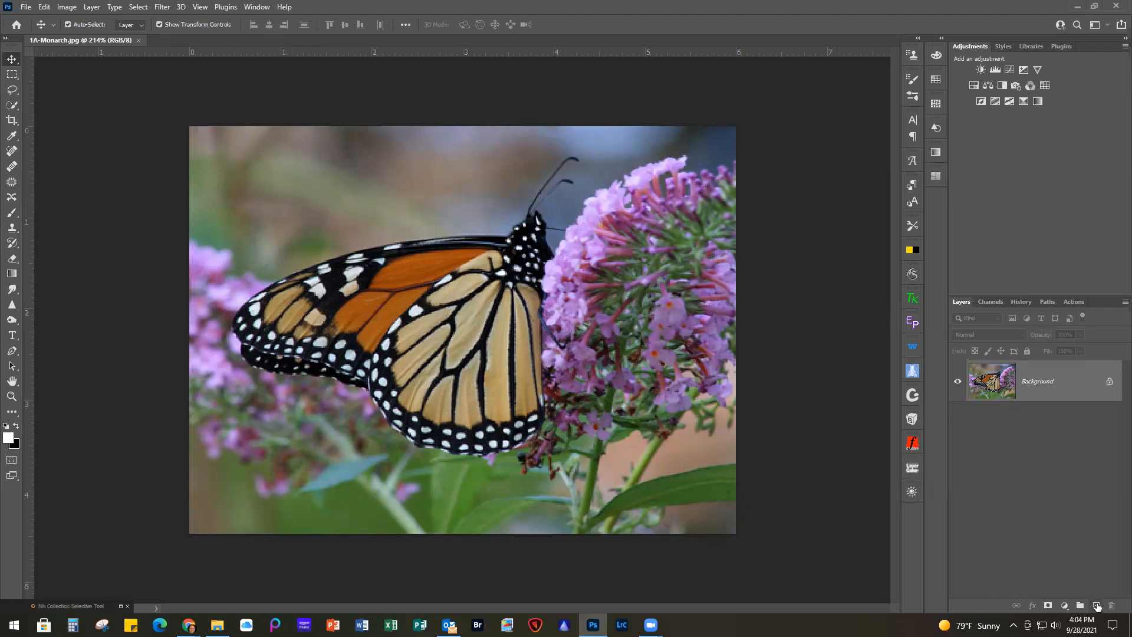
Add a new layer above the Background and fill it with a vertical MI Sunflower gradient across the full image height
left_click(1096, 606)
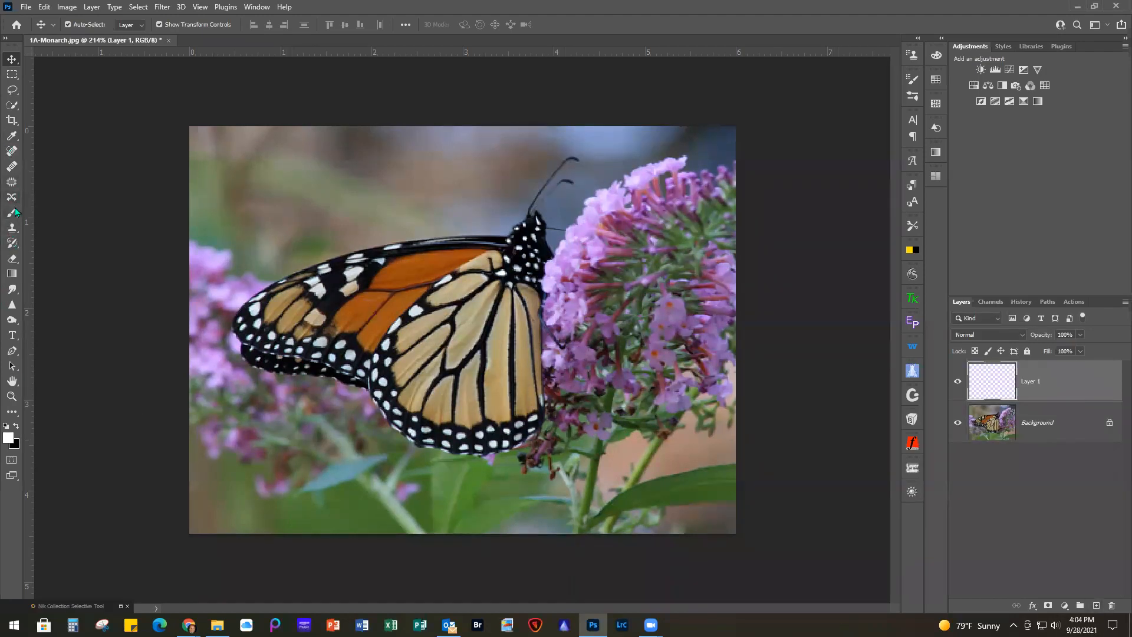
left_click(11, 275)
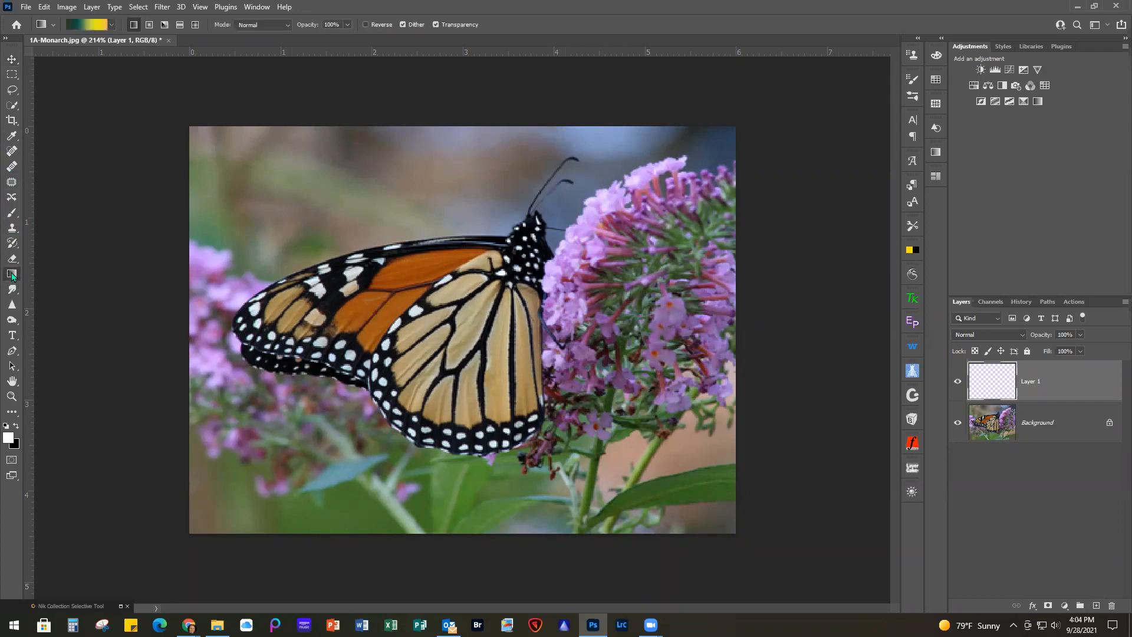
left_click(89, 24)
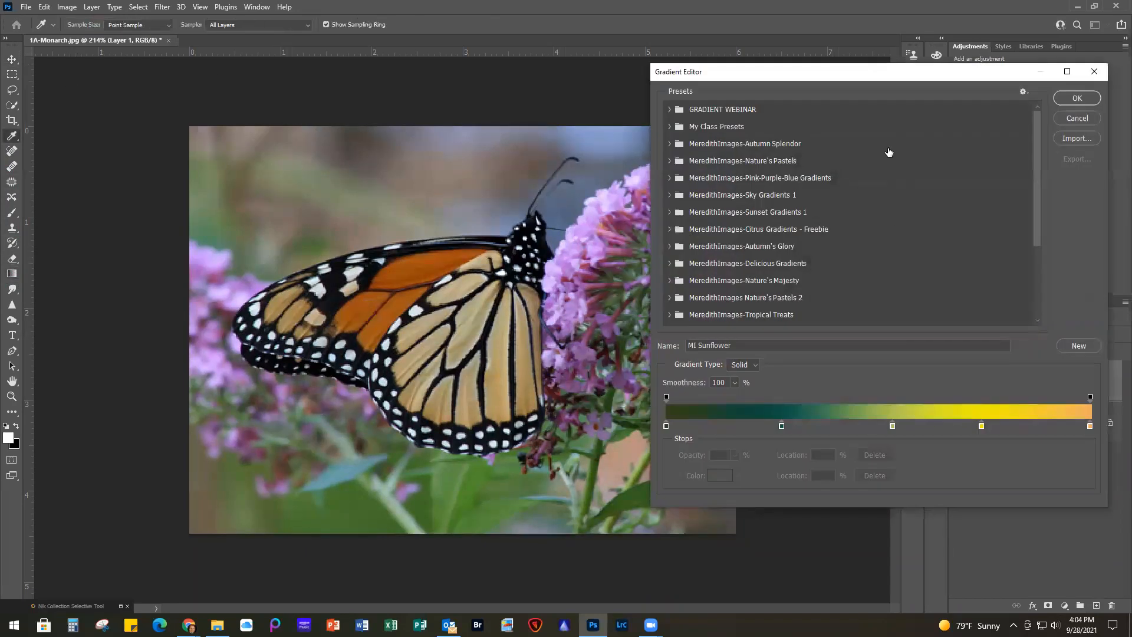
left_click(1077, 98)
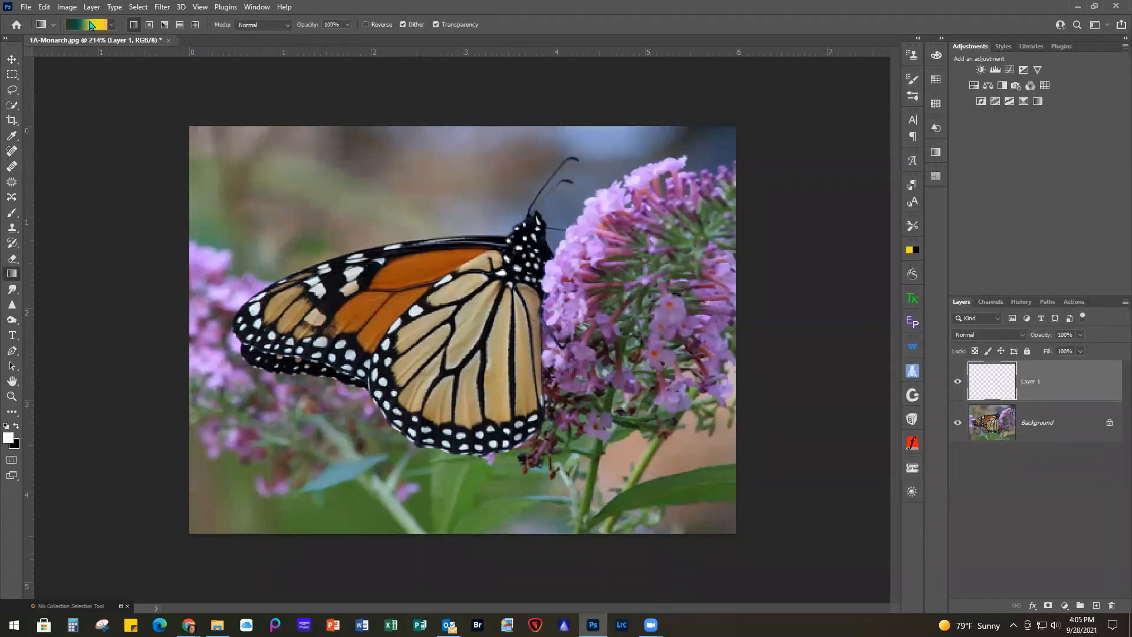
left_click_drag(406, 125, 403, 536)
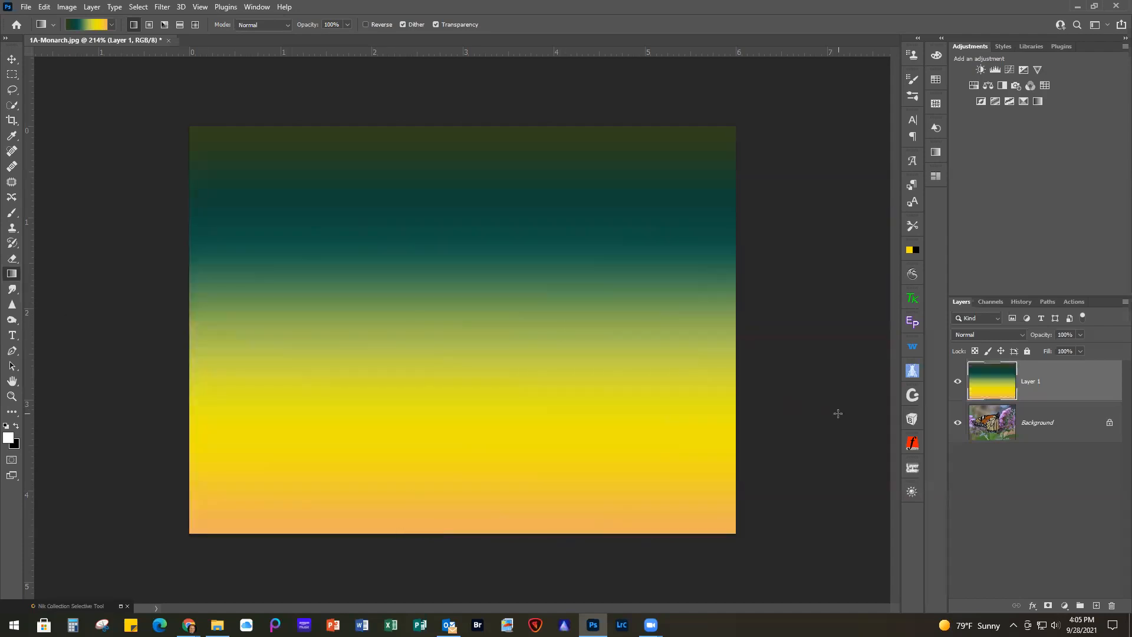
Undo the vertical gradient, try a diagonal one running down across the image, and delete the gradient layer
key("ctrl+z")
left_click_drag(340, 123, 612, 537)
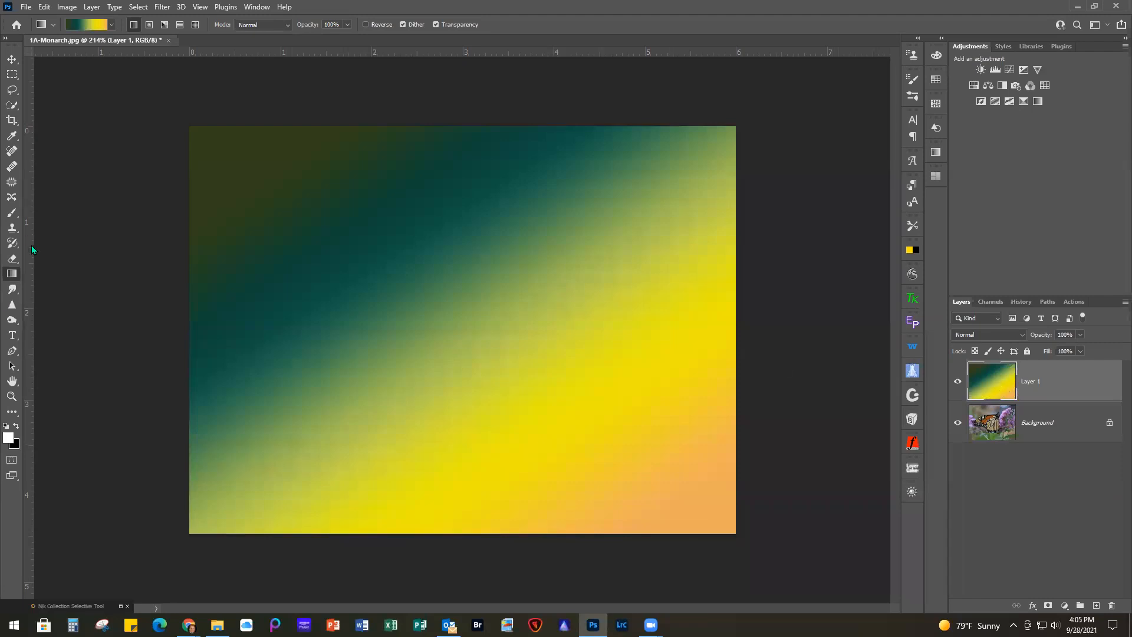
left_click(1111, 606)
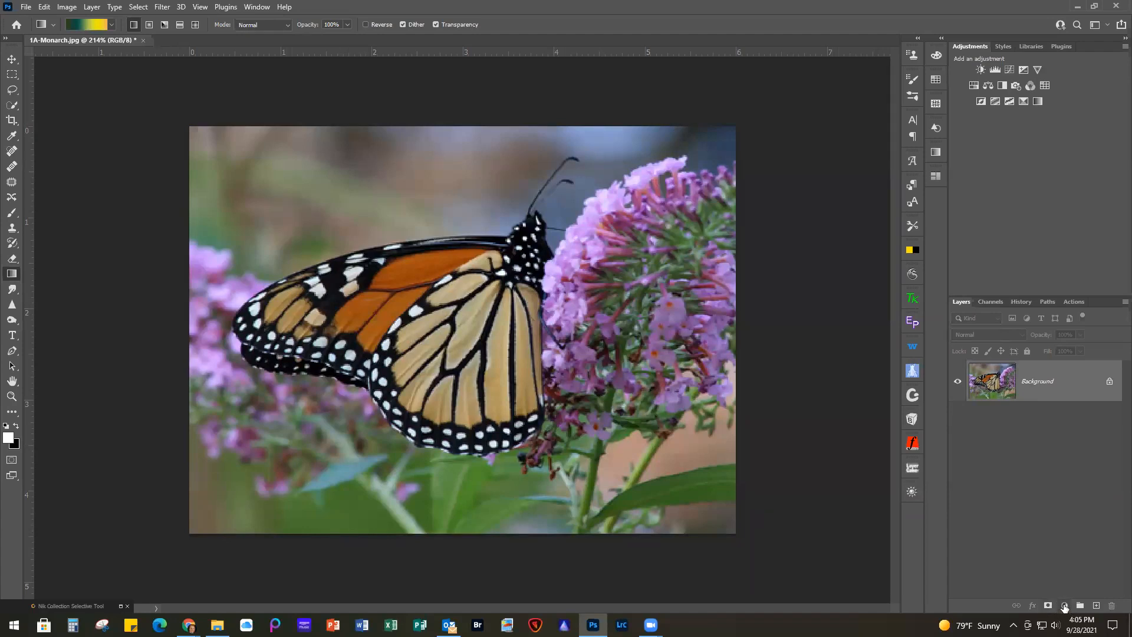
Add a Gradient fill layer above the Background layer
left_click(1063, 606)
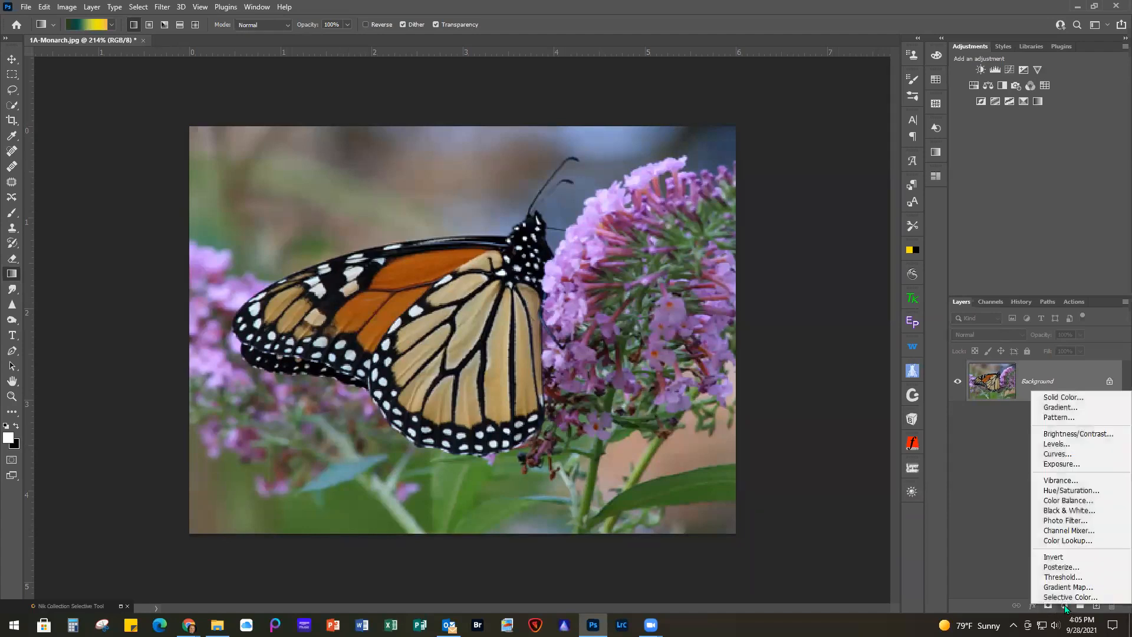
left_click(1061, 407)
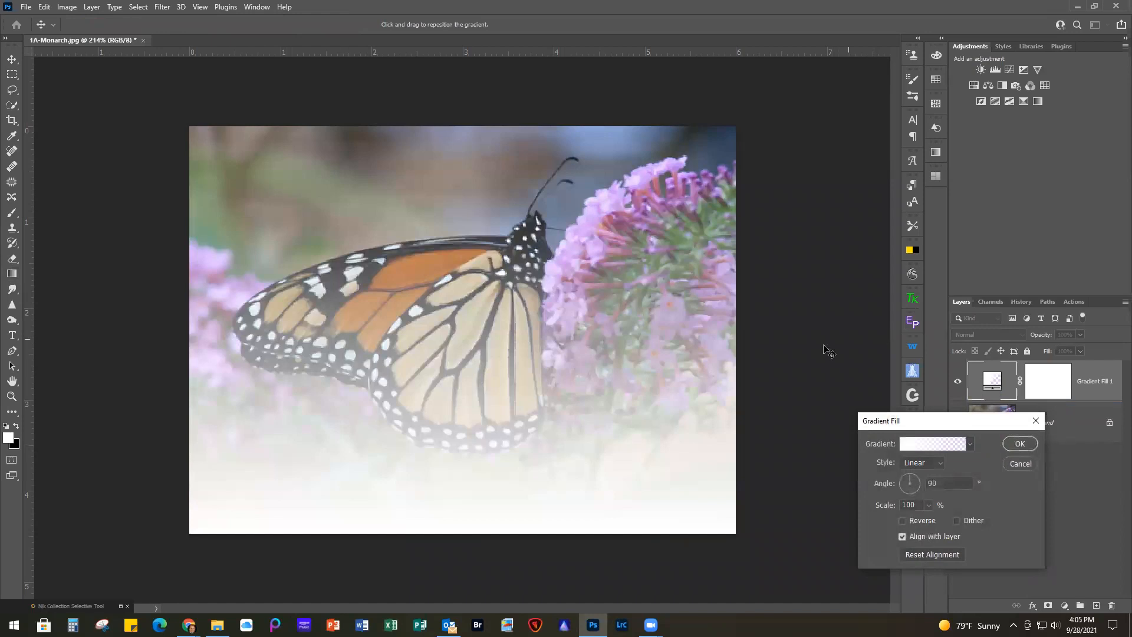
left_click_drag(959, 428, 862, 430)
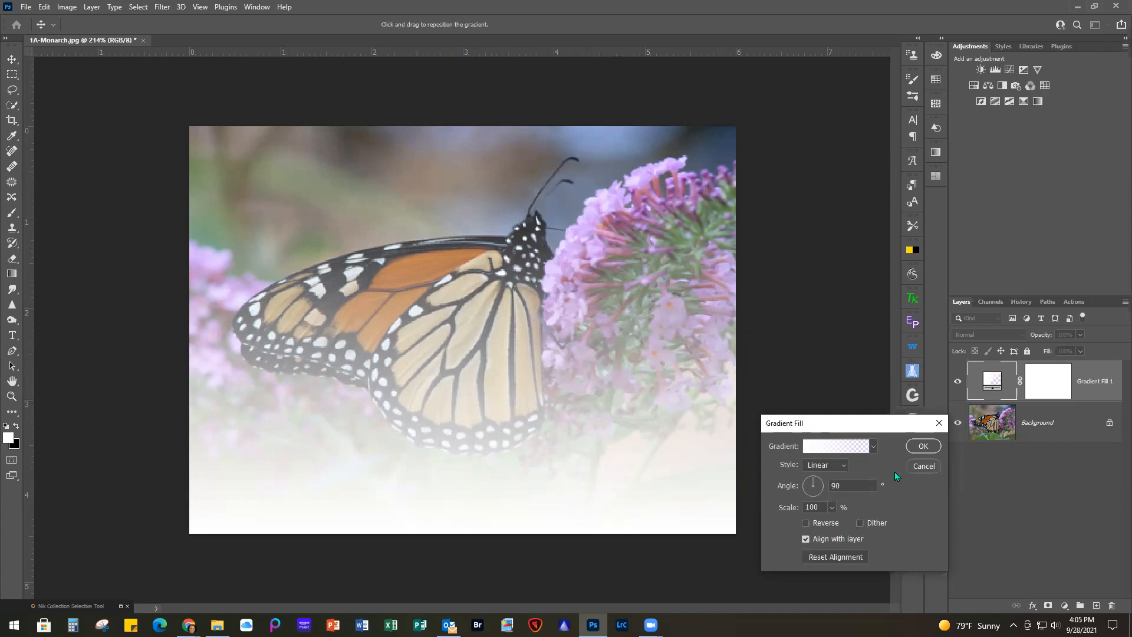
Try the Radial style for the gradient fill and look at the other available styles
left_click(836, 468)
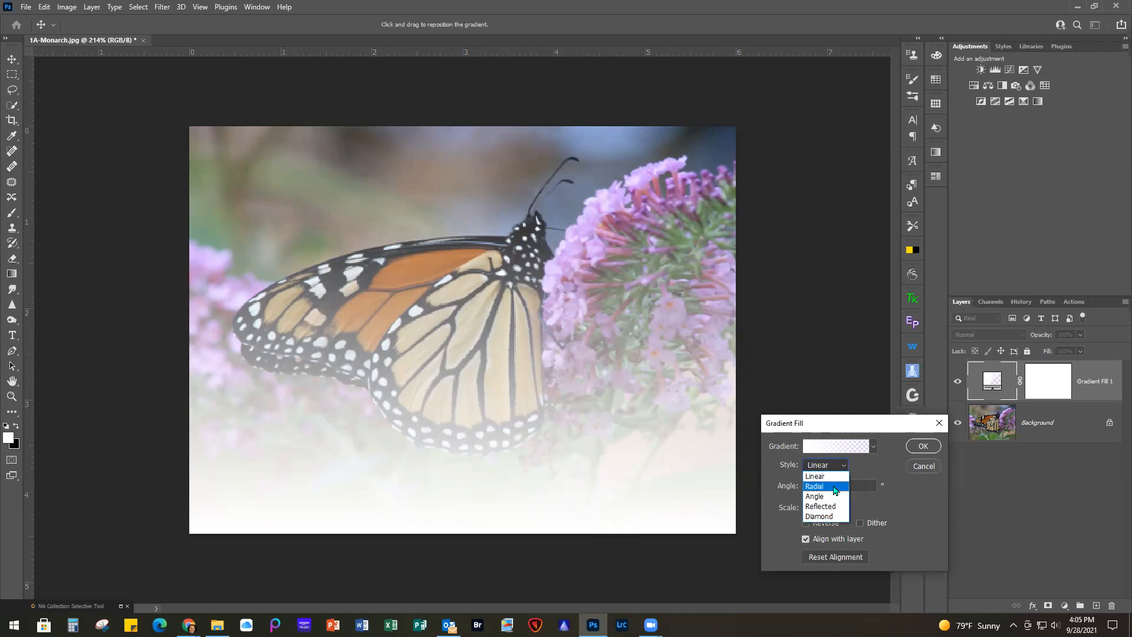
left_click(833, 484)
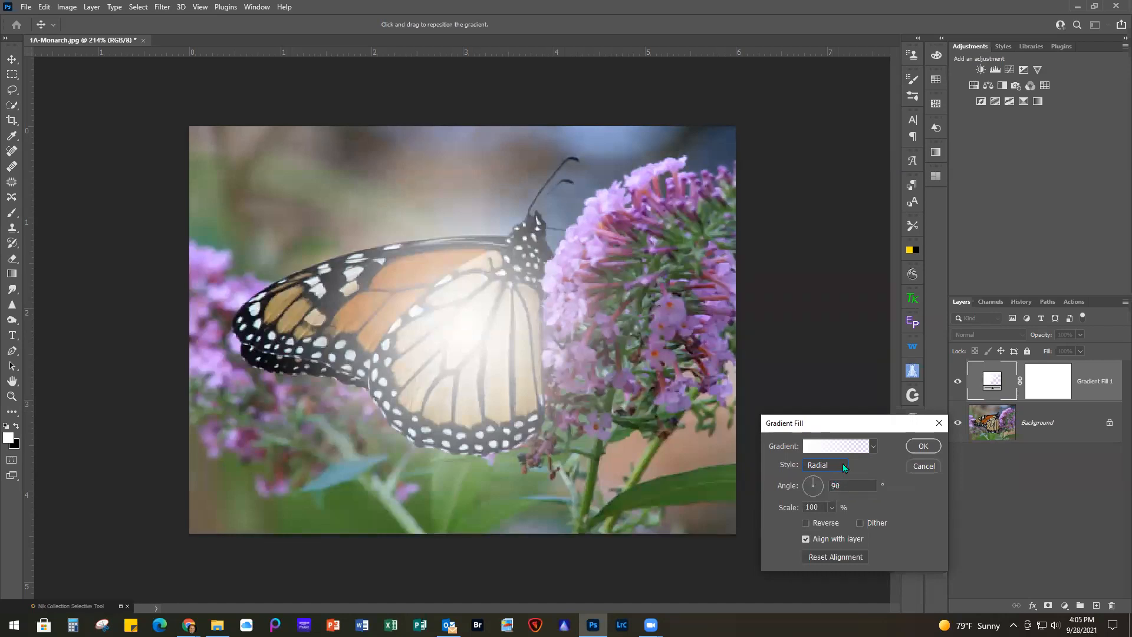
left_click(843, 464)
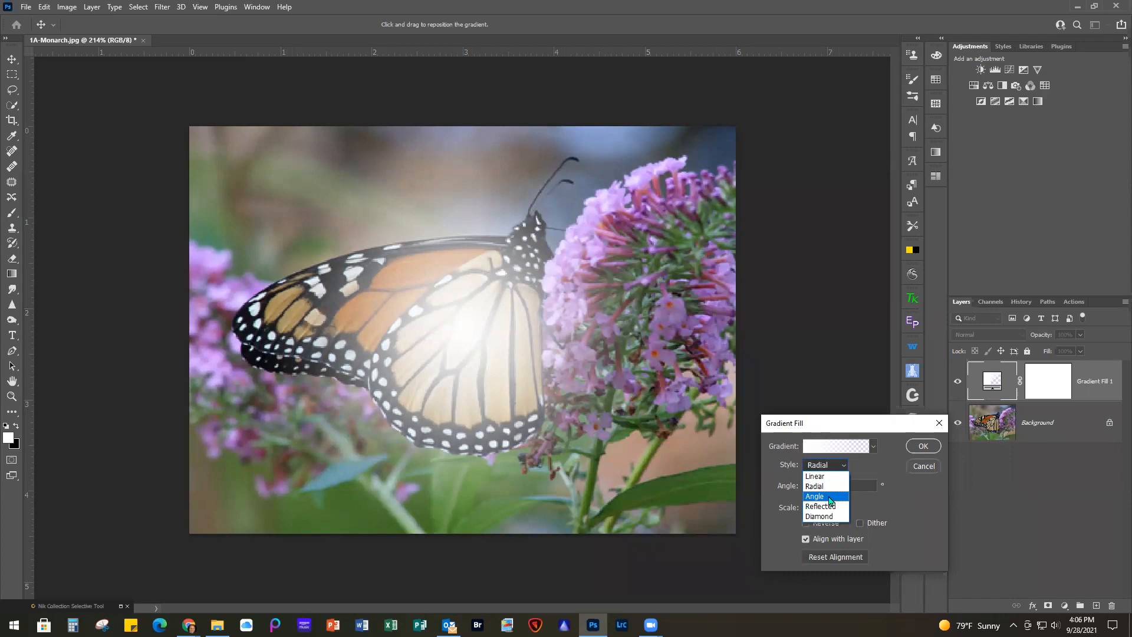
left_click(869, 465)
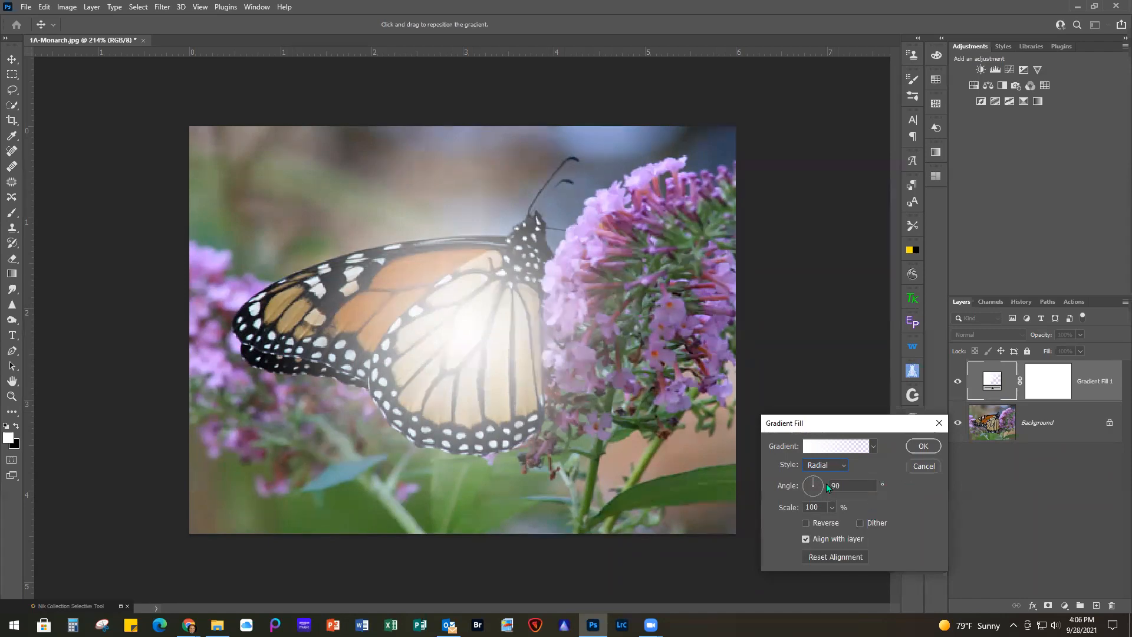
Apply the Warming Yellows preset from the GRADIENT WEBINAR group to the fill and set its style to Linear
left_click(826, 447)
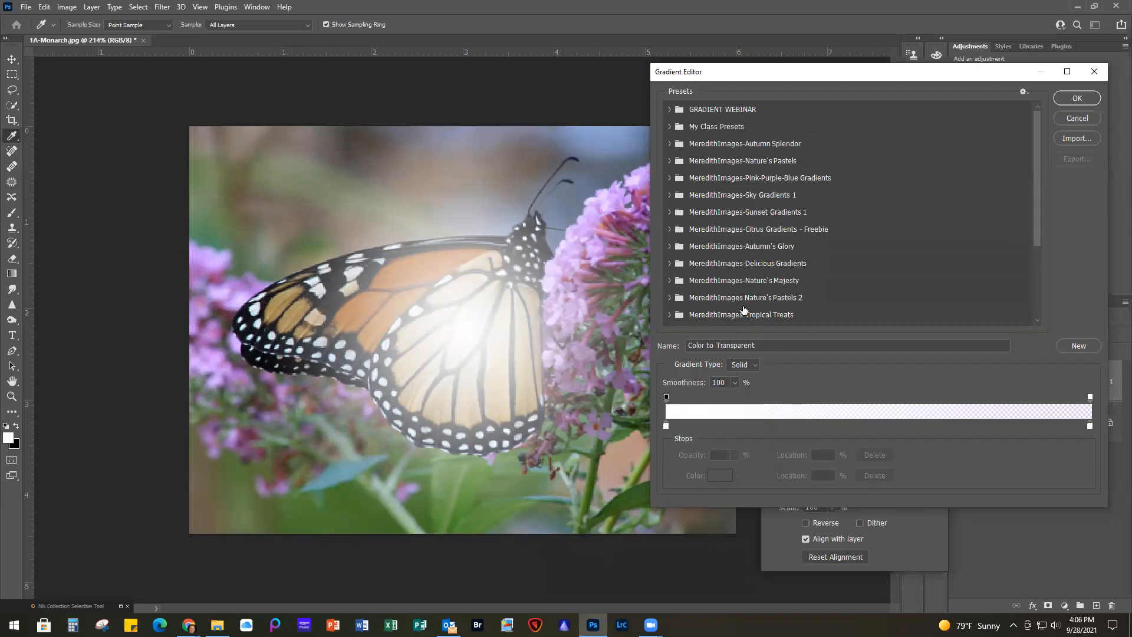
left_click(670, 110)
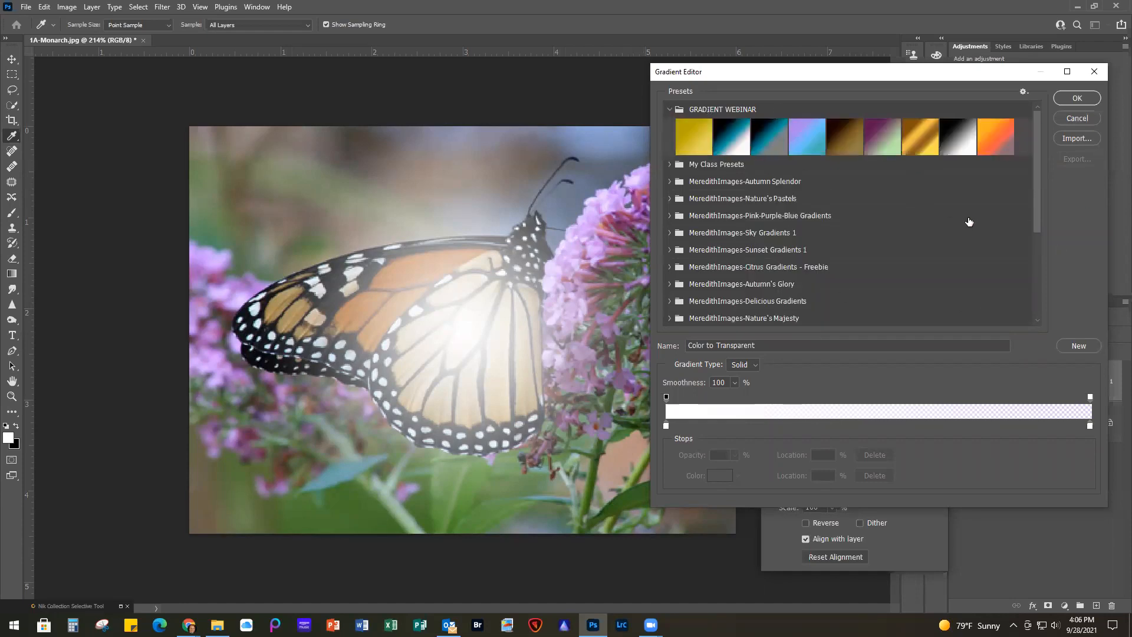
left_click(690, 138)
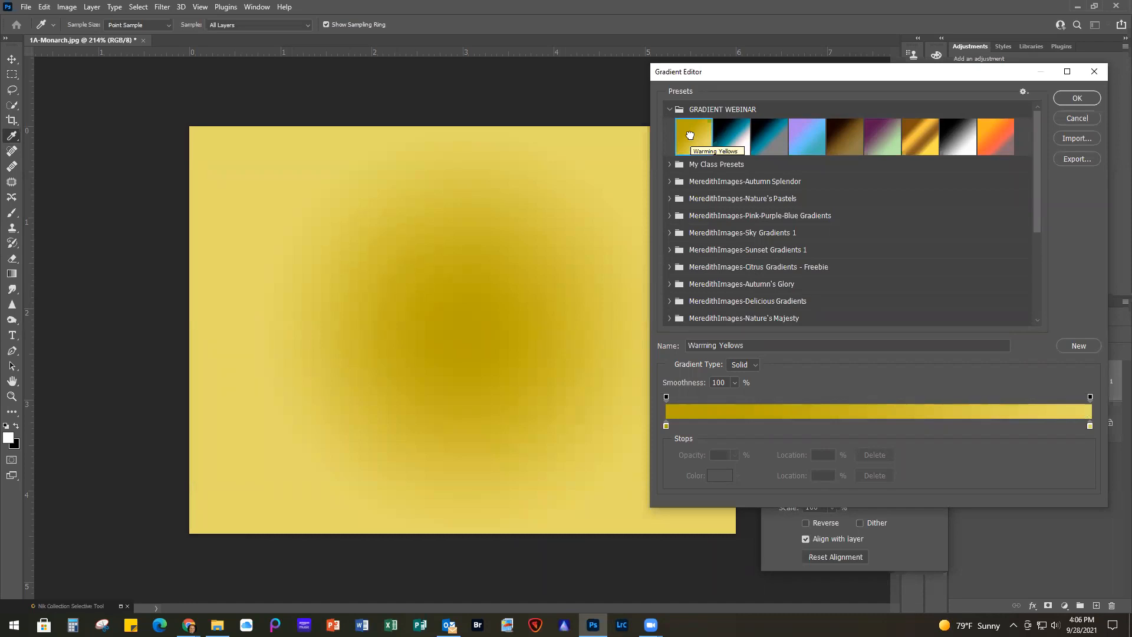
left_click(1083, 97)
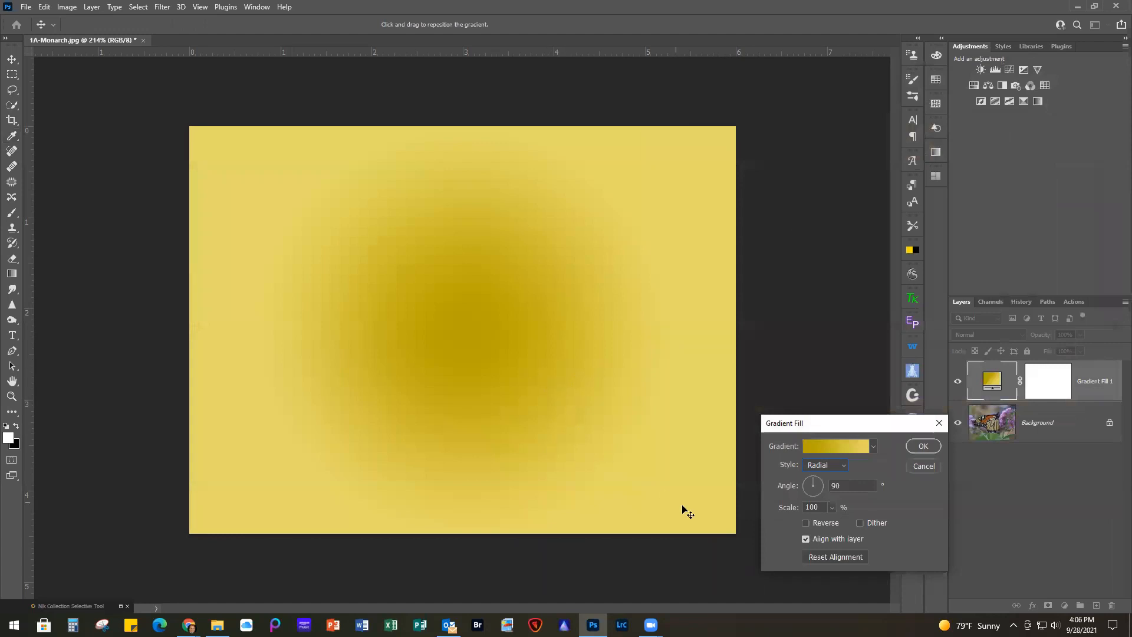
left_click(840, 463)
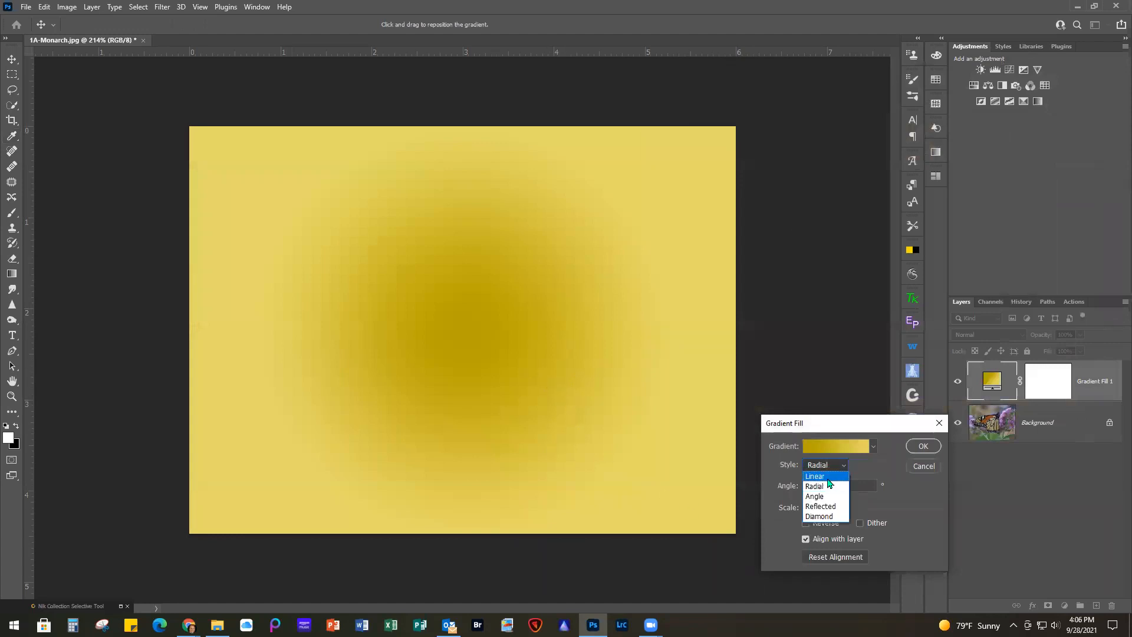
left_click(828, 477)
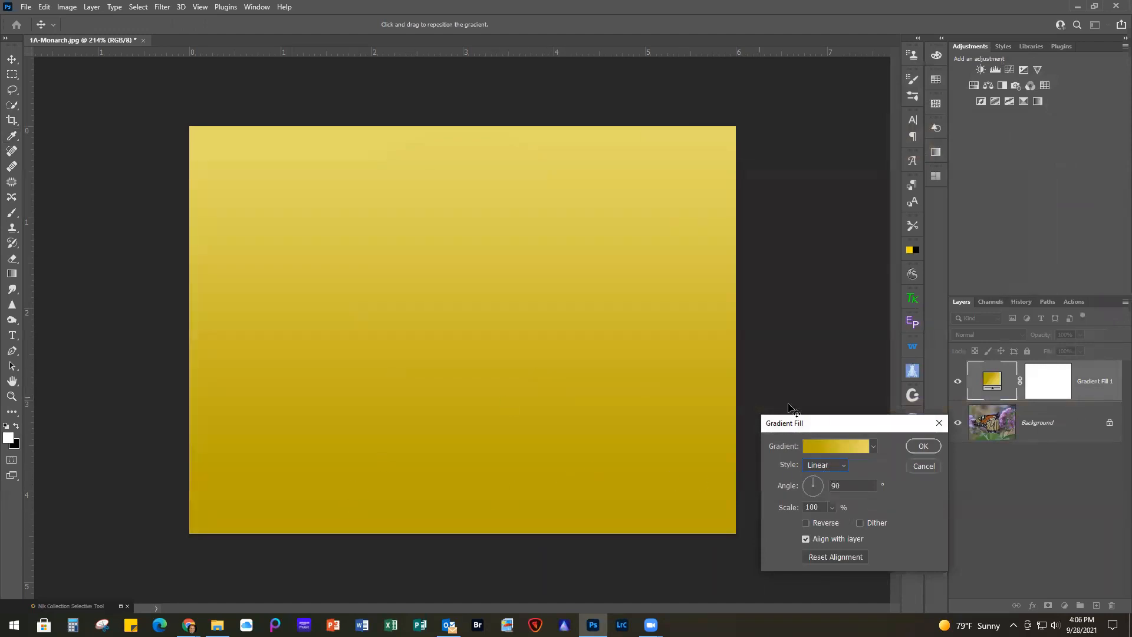
left_click(831, 446)
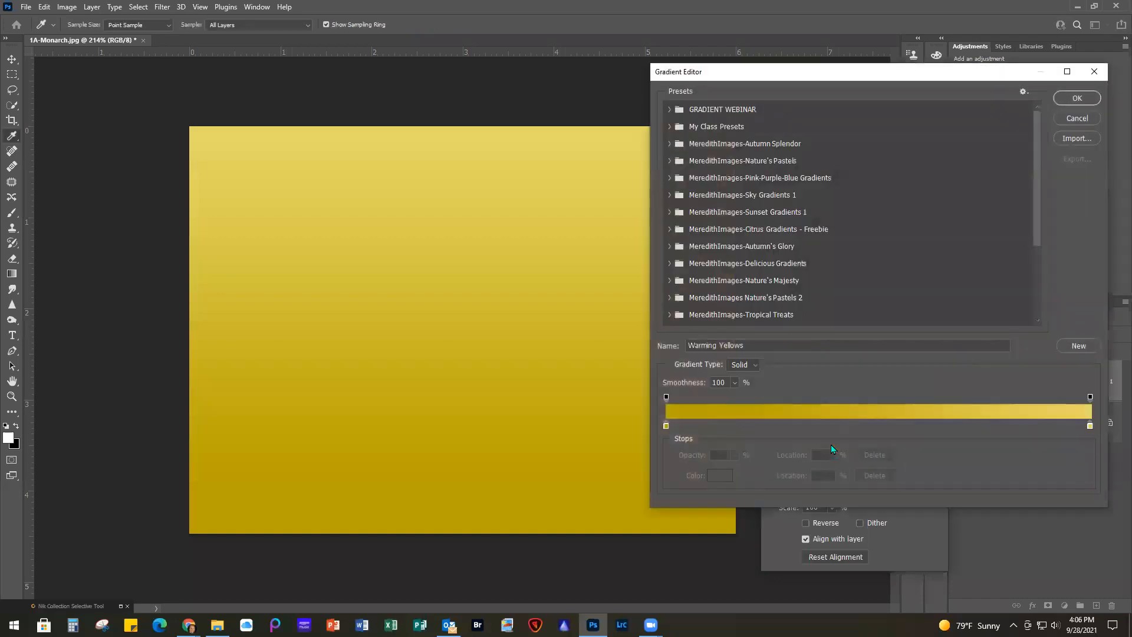
left_click(669, 109)
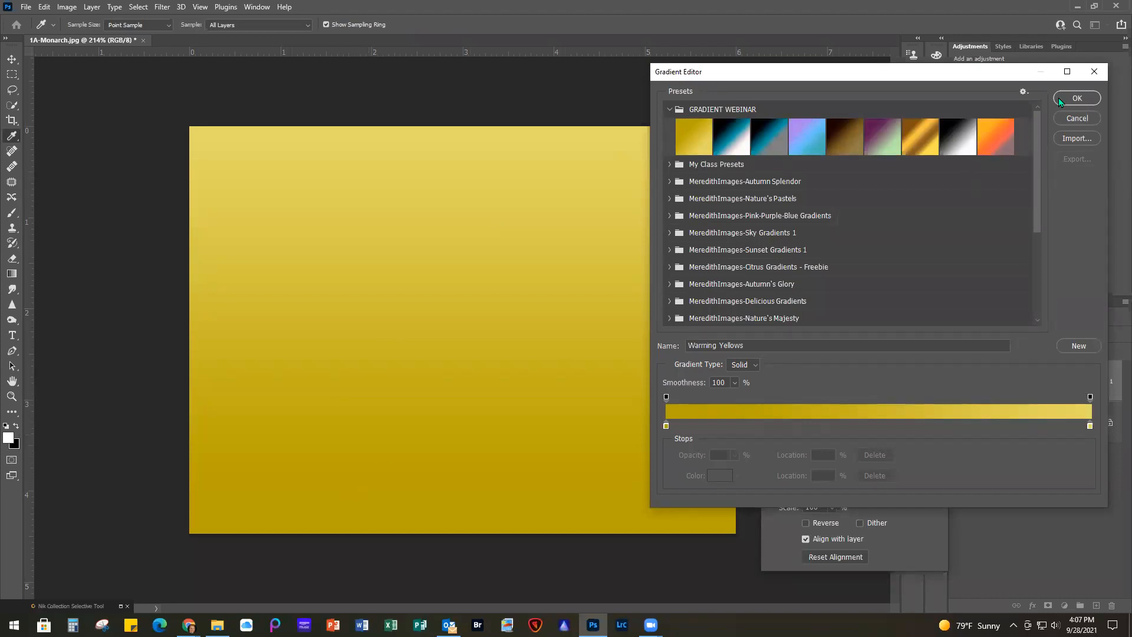
left_click(1073, 98)
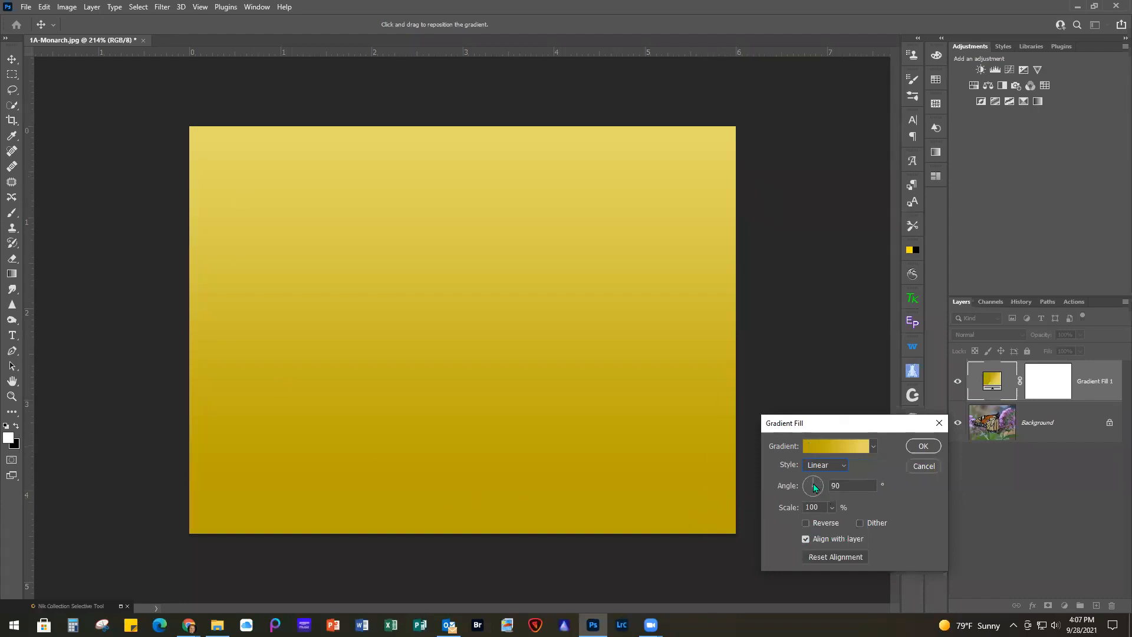
Try a gradient angle of -90° and restore it to 90°
left_click(829, 485)
type("-")
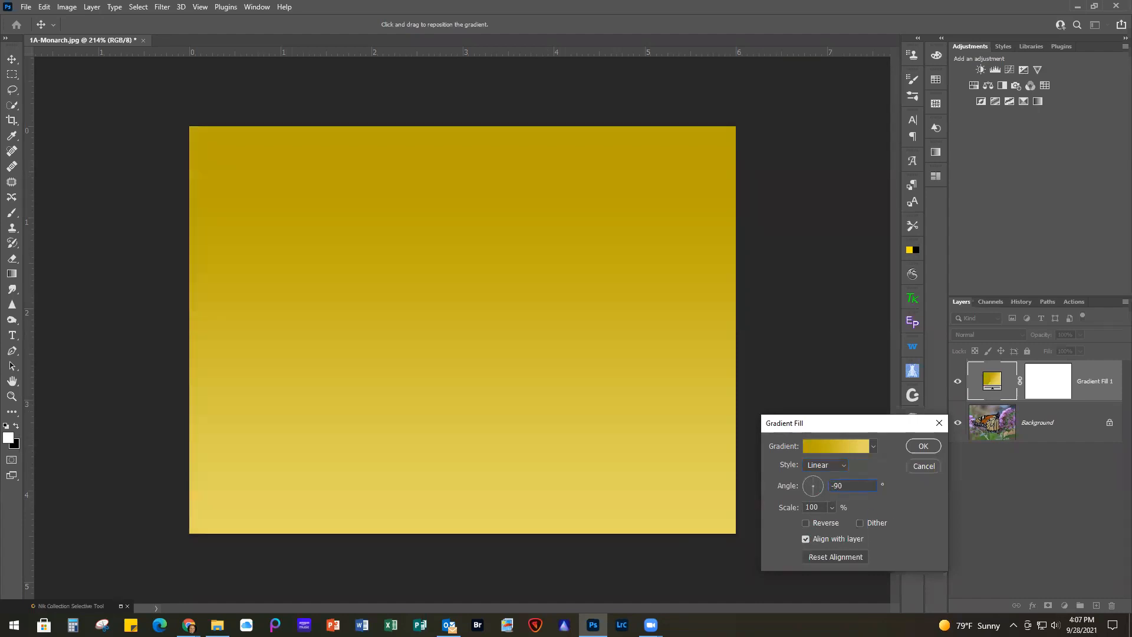
key("BackSpace")
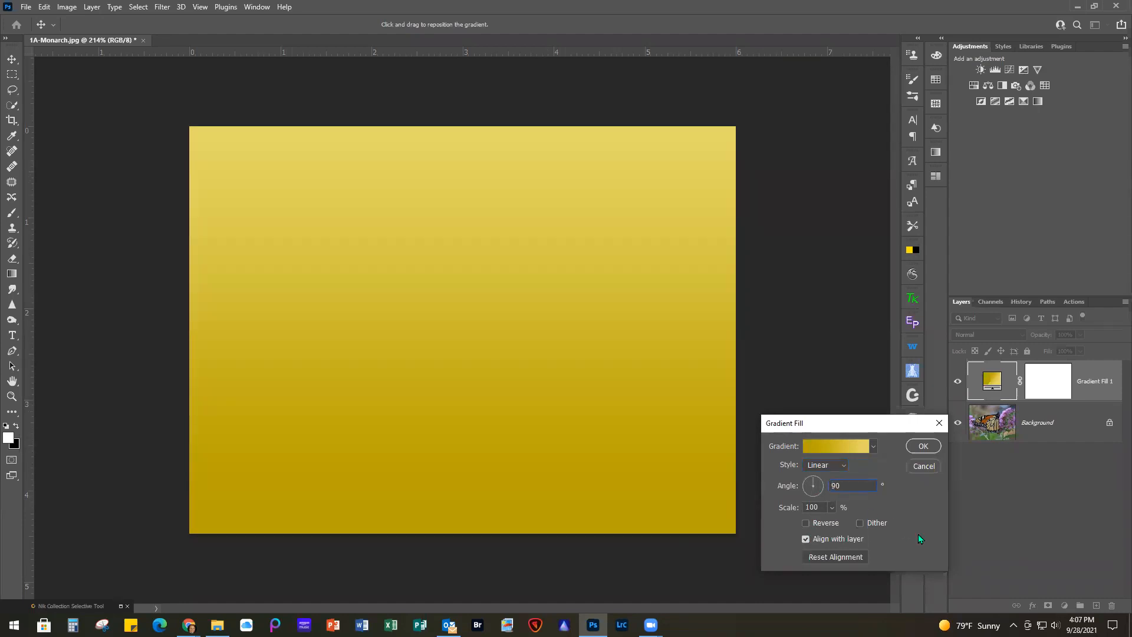
Reverse the gradient's direction and accept the gradient fill settings
left_click(804, 523)
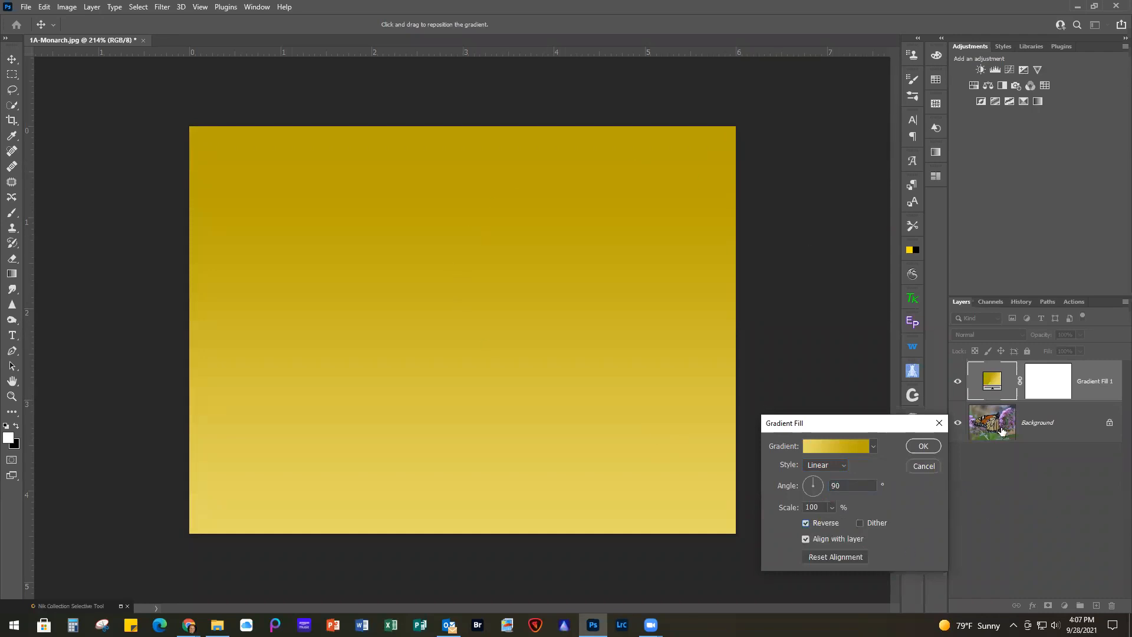
left_click(925, 444)
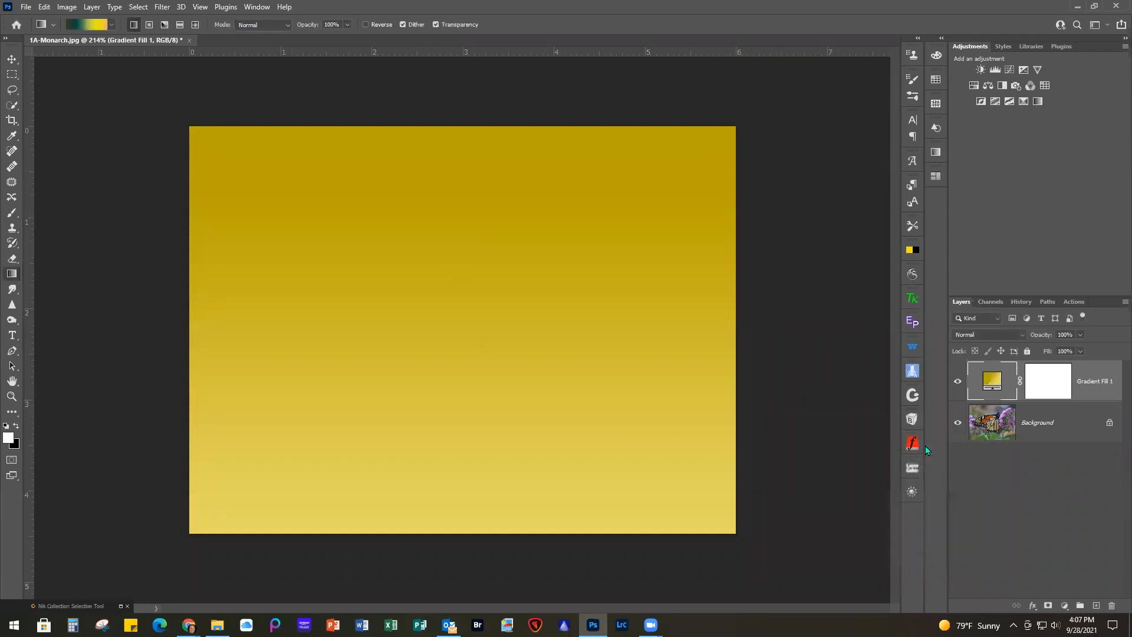
Blend the gradient fill layer in Soft Light at 47% opacity and compare the image with and without it
left_click(982, 334)
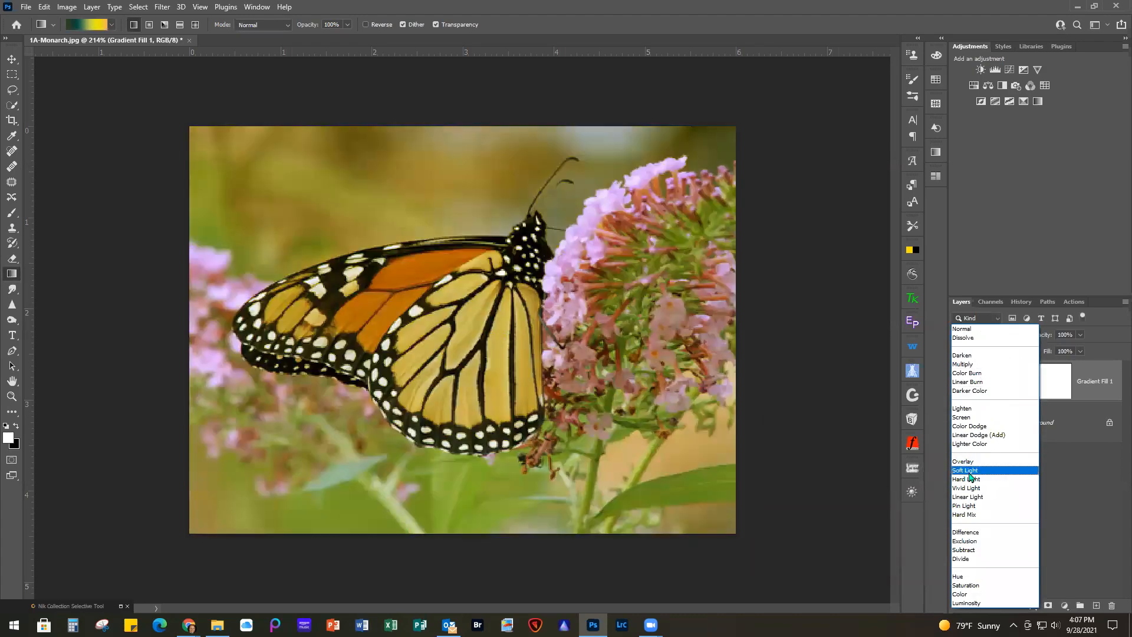
left_click(971, 470)
left_click(1079, 334)
left_click_drag(1081, 350, 1052, 350)
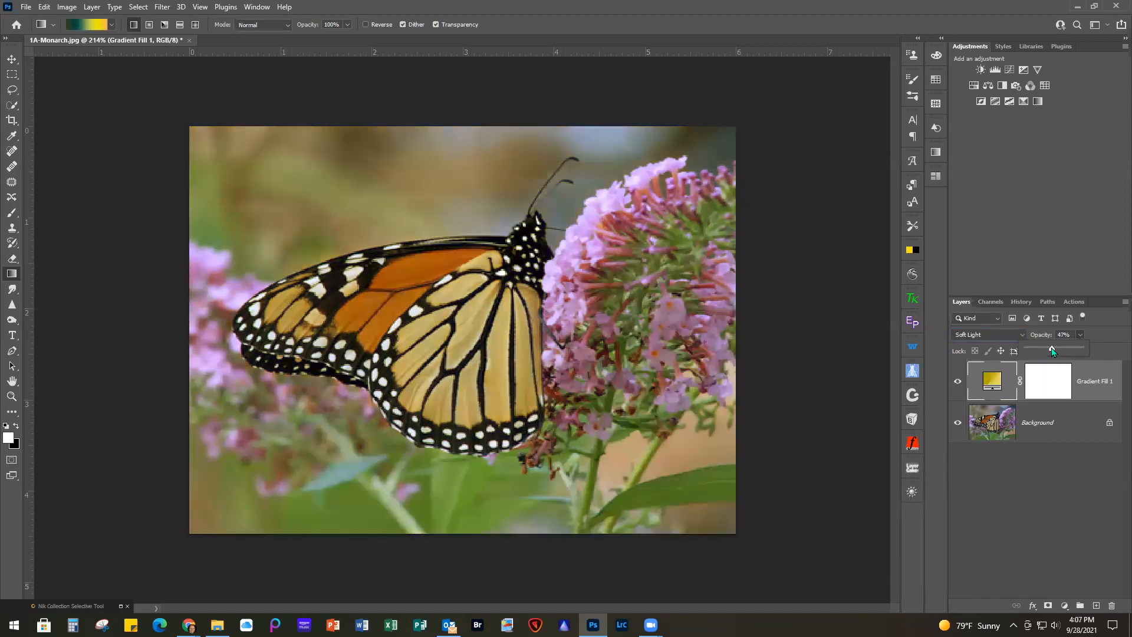
left_click(958, 382)
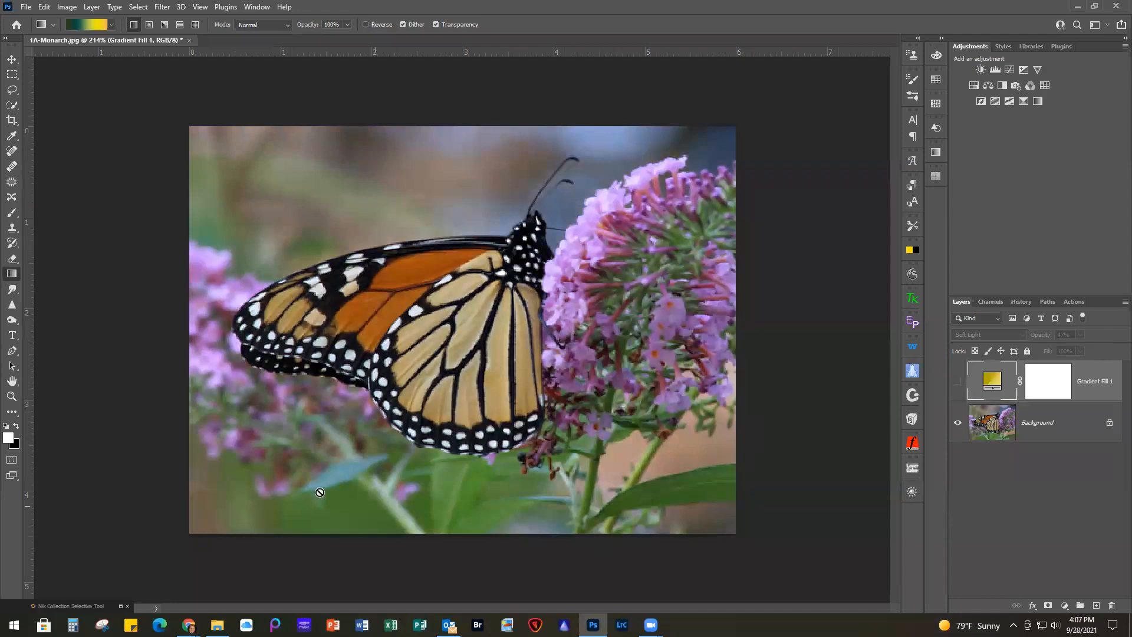
left_click(957, 383)
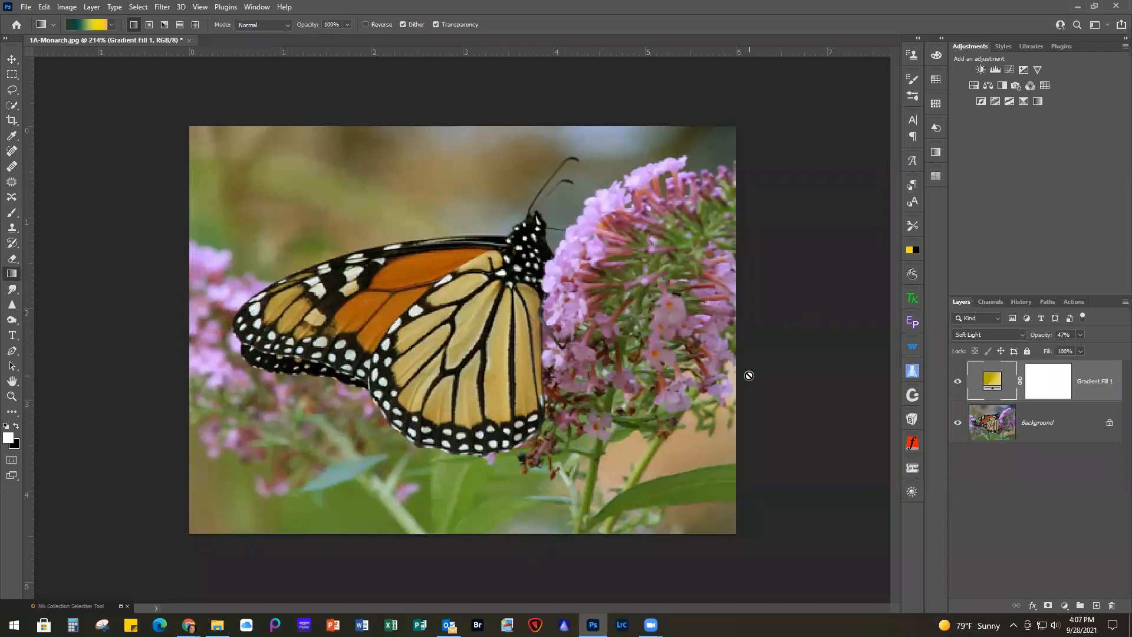
Edit the fill layer's gradient so that its color stop at 0% is an olive green near #63780d
double_click(989, 382)
left_click(828, 448)
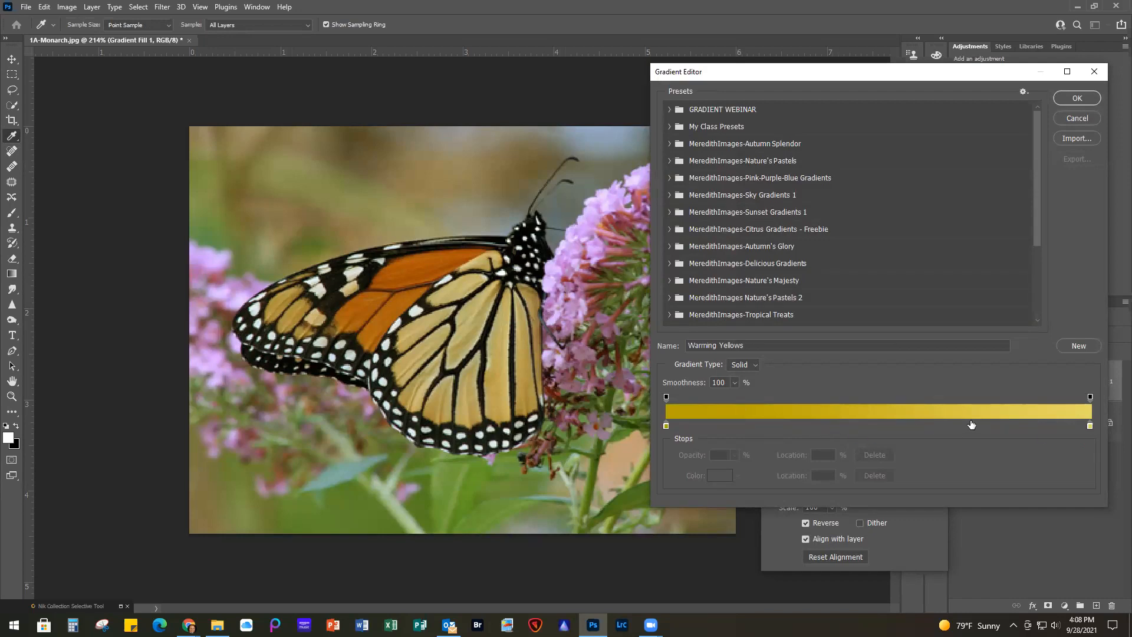
double_click(666, 426)
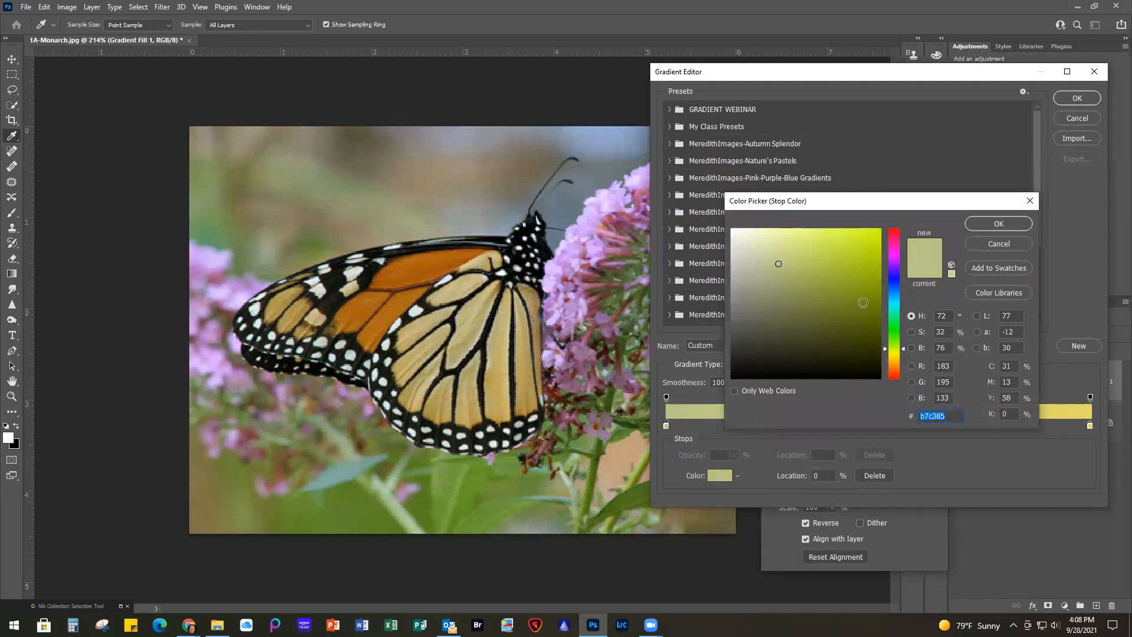
left_click(864, 298)
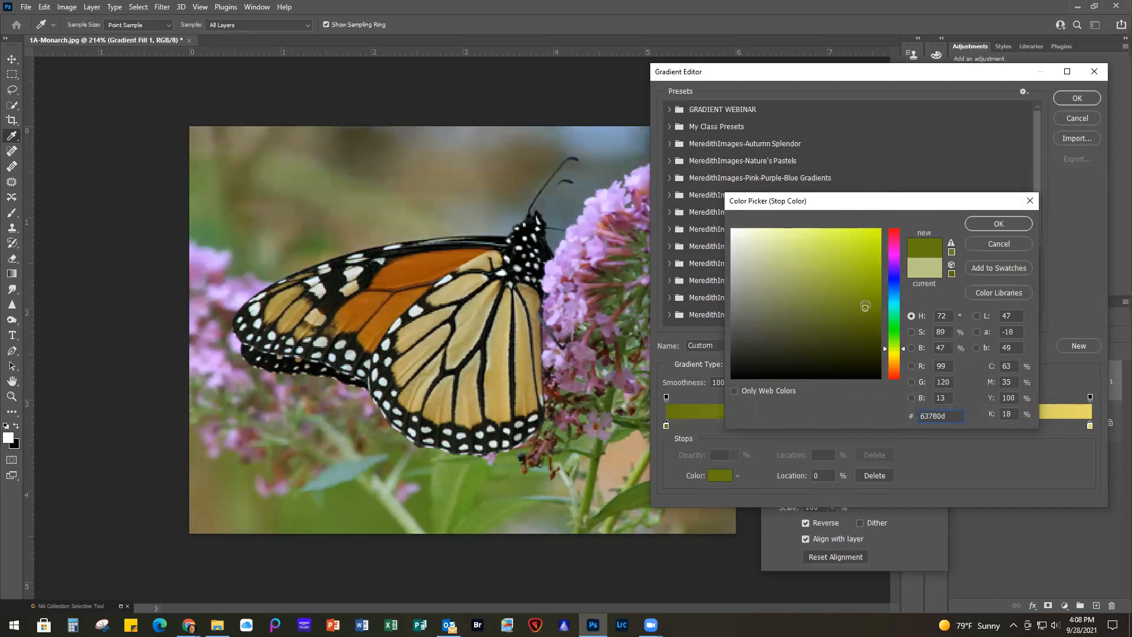
left_click(989, 223)
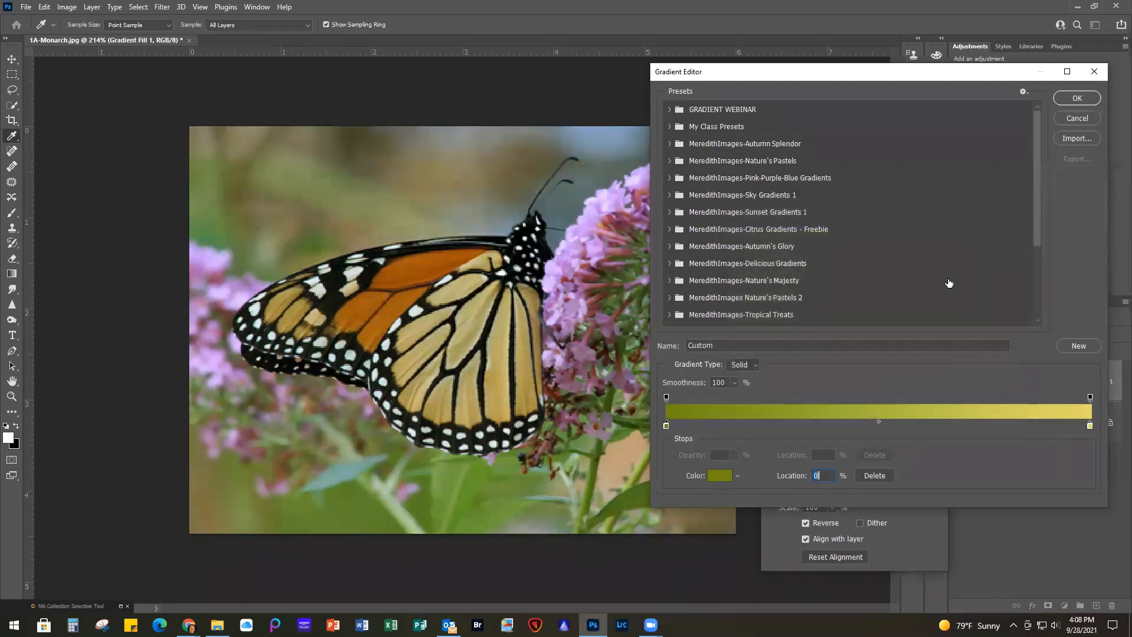
Change the gradient's color stop at 100% to a light yellow-green, #cff171
double_click(1090, 426)
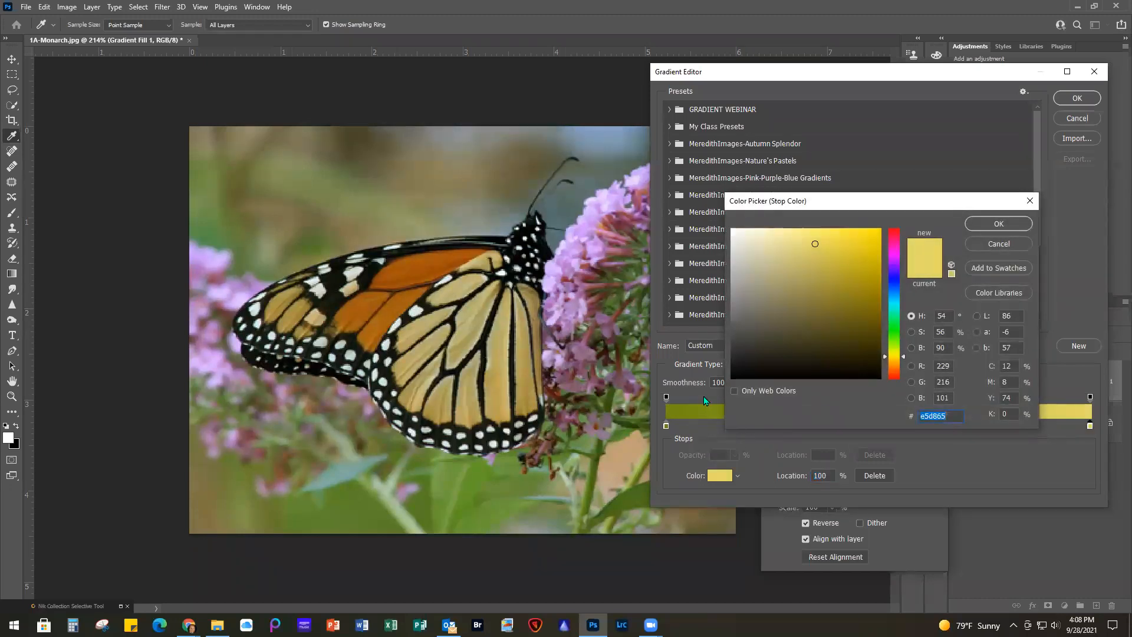
left_click(328, 188)
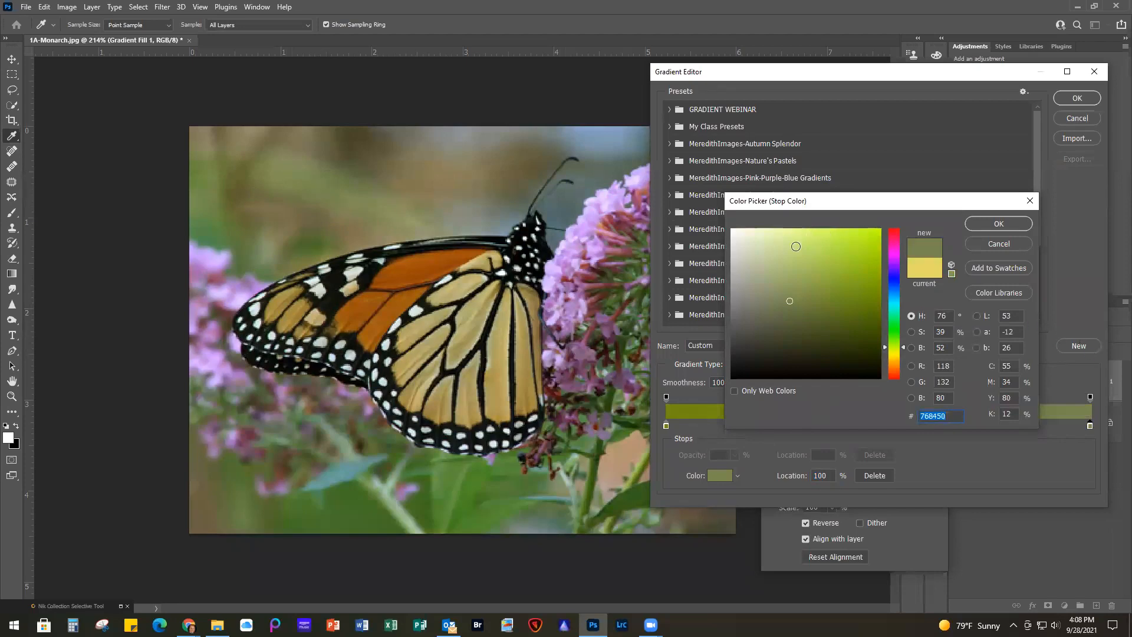
left_click(801, 257)
left_click(810, 237)
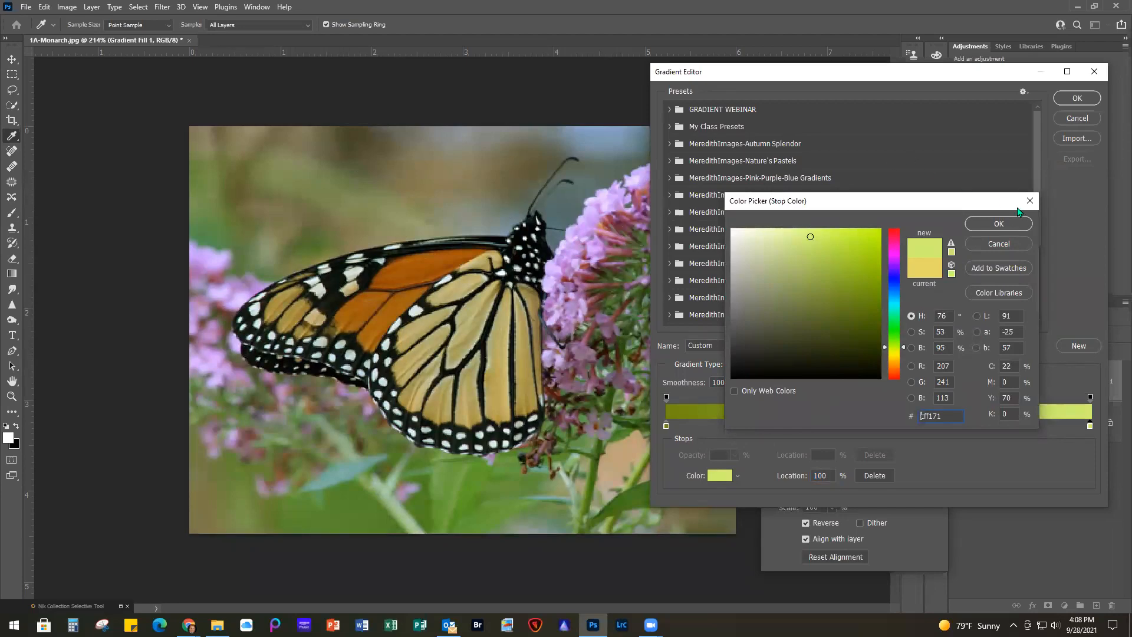
left_click(1003, 224)
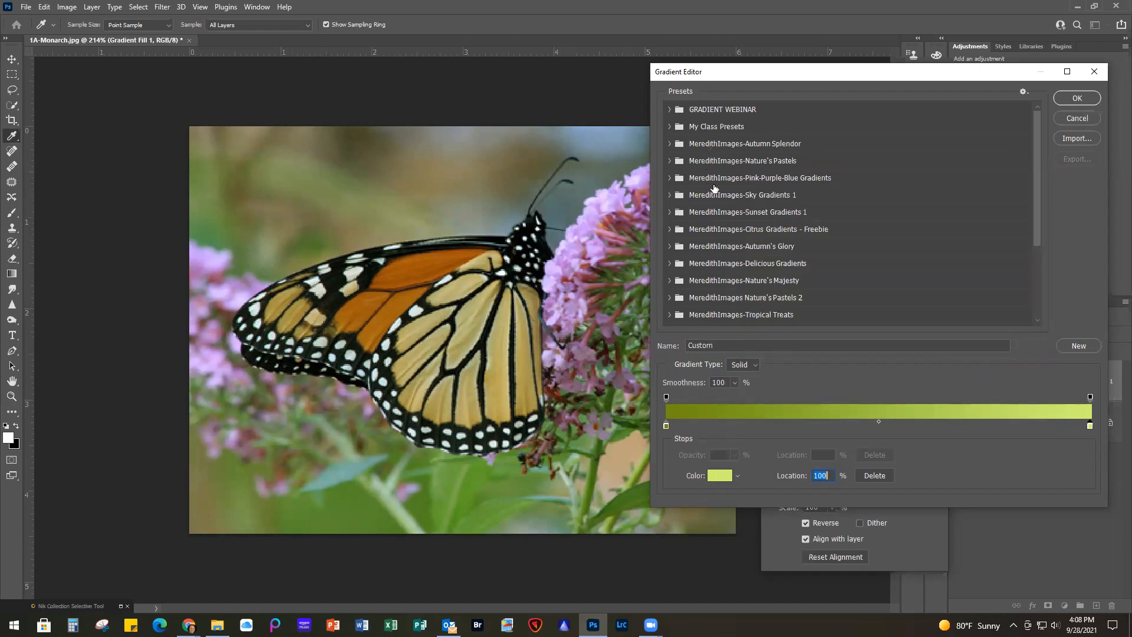
Save the edited gradient as a new preset named "Green test" and accept it for the fill layer
left_click_drag(727, 344, 680, 341)
type("Green test")
left_click(1084, 346)
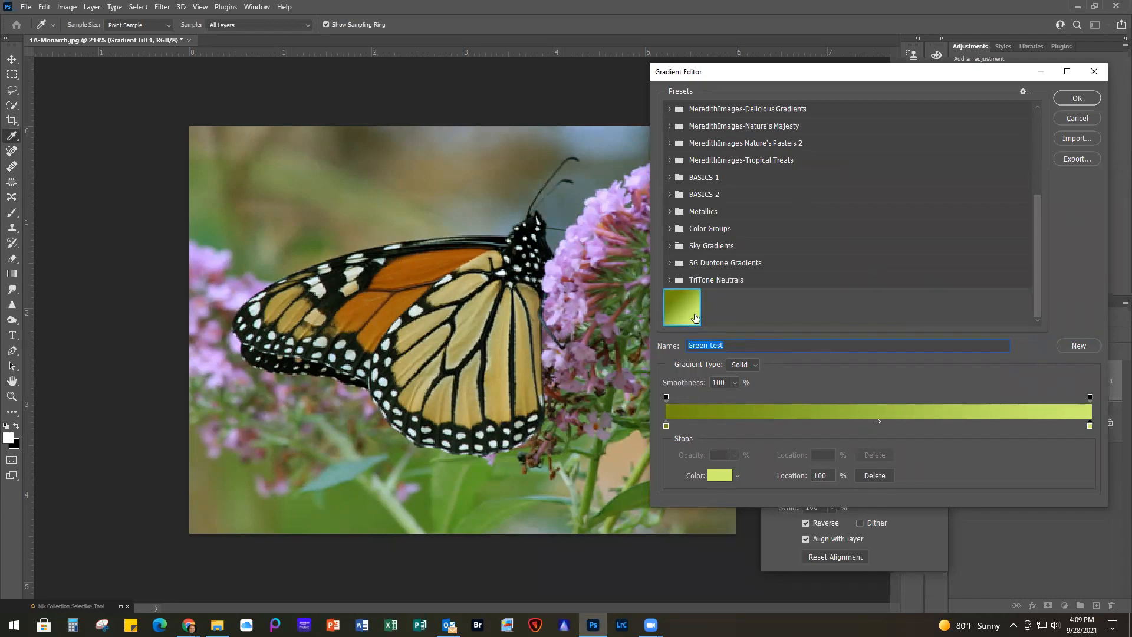
left_click(1077, 99)
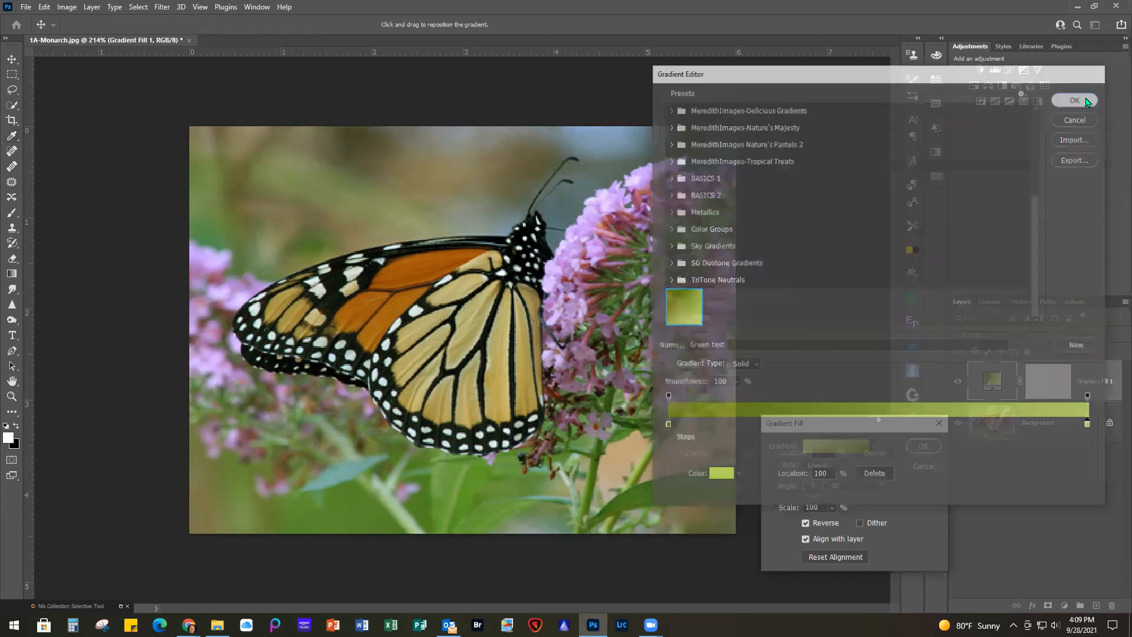
left_click(924, 446)
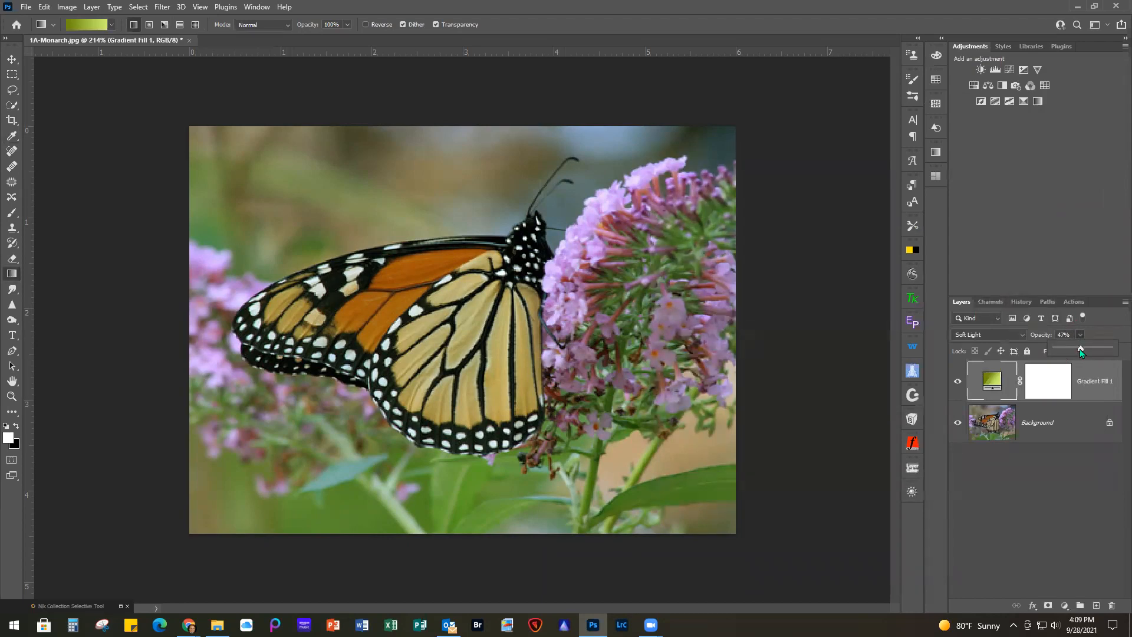
Set the gradient fill layer's opacity to 40% and choose Soft Light as its blend mode
left_click_drag(1095, 351, 1077, 350)
left_click(1006, 335)
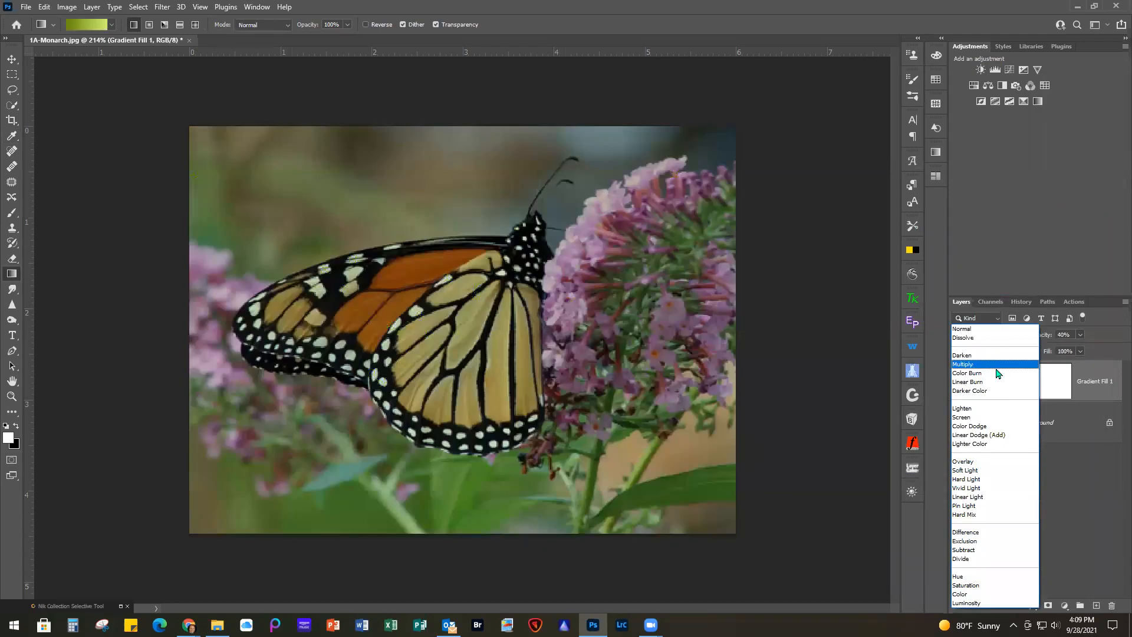
left_click(991, 474)
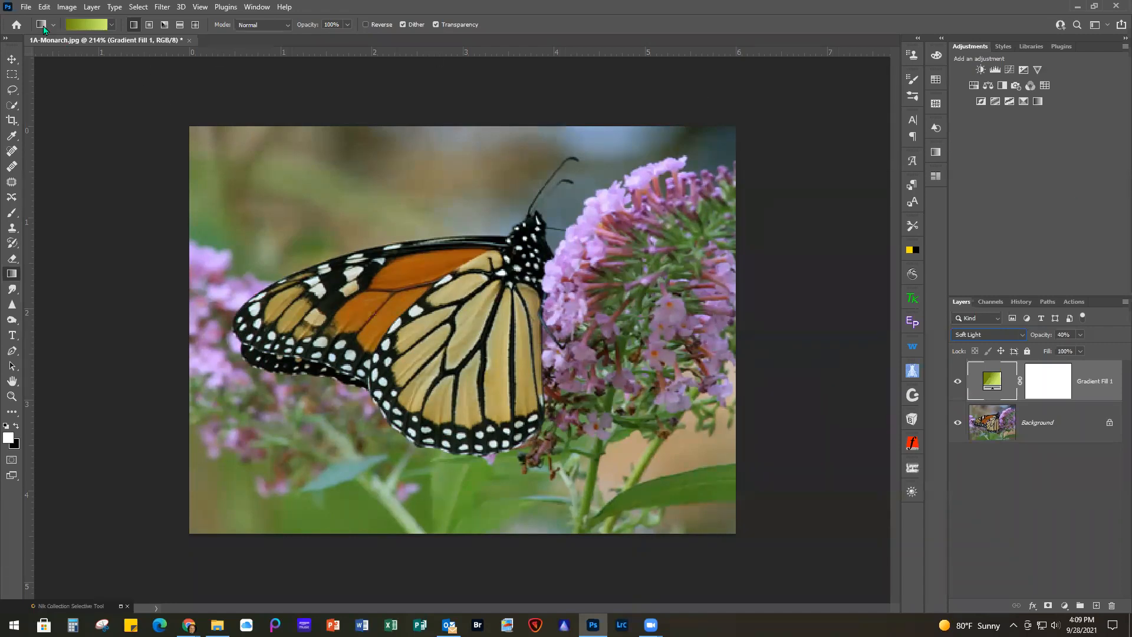
Close the 1A-Monarch.jpg document
left_click(27, 7)
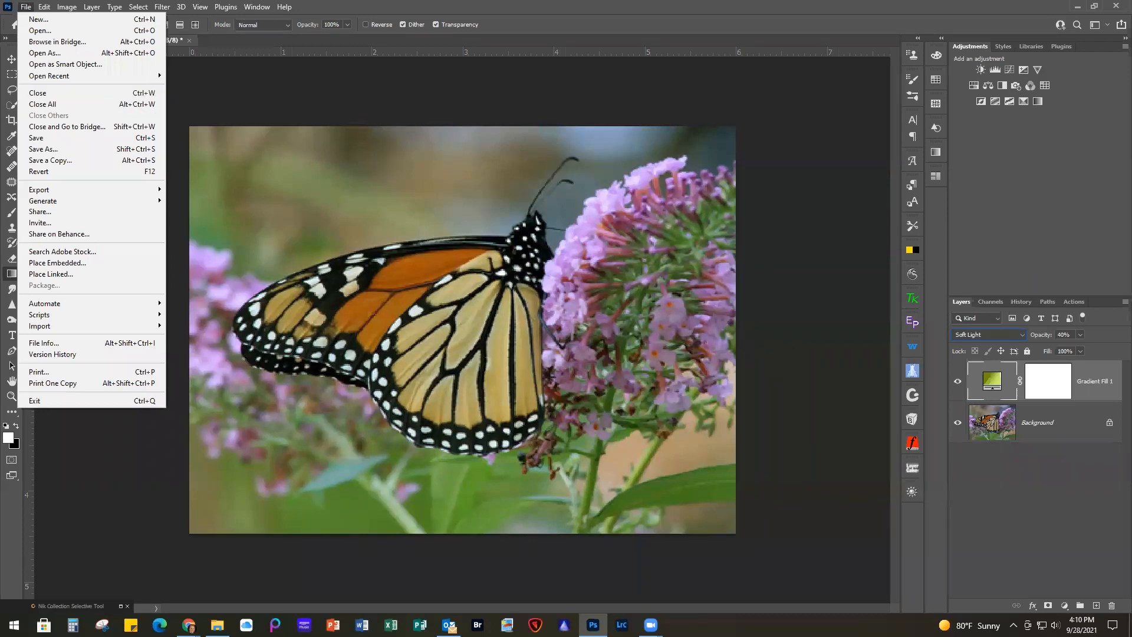
left_click(38, 93)
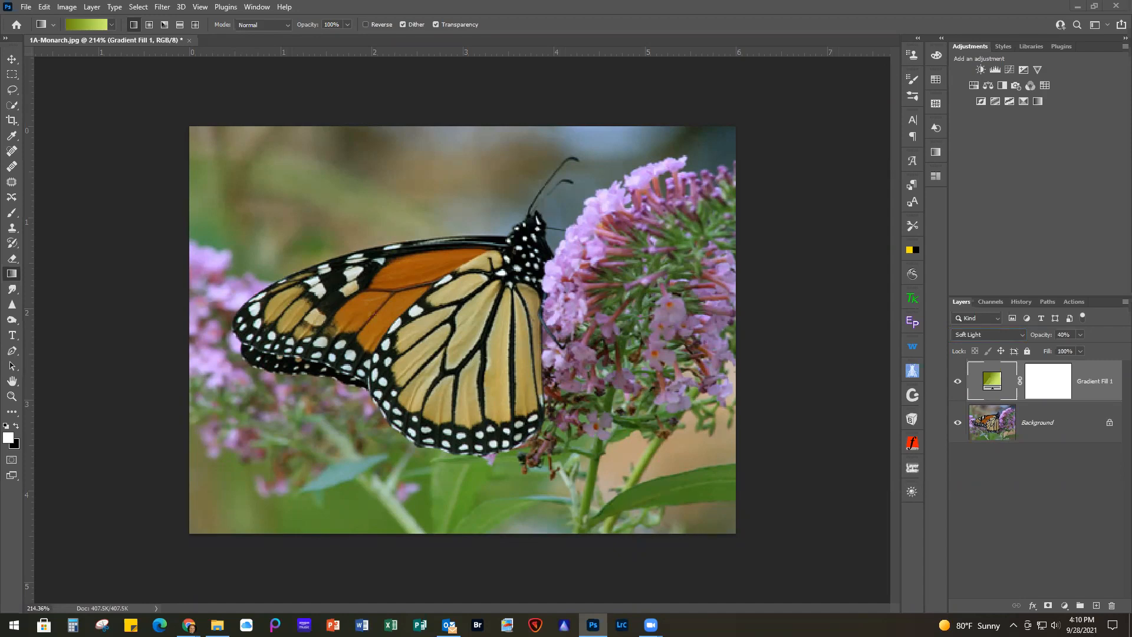
left_click(190, 37)
left_click(563, 237)
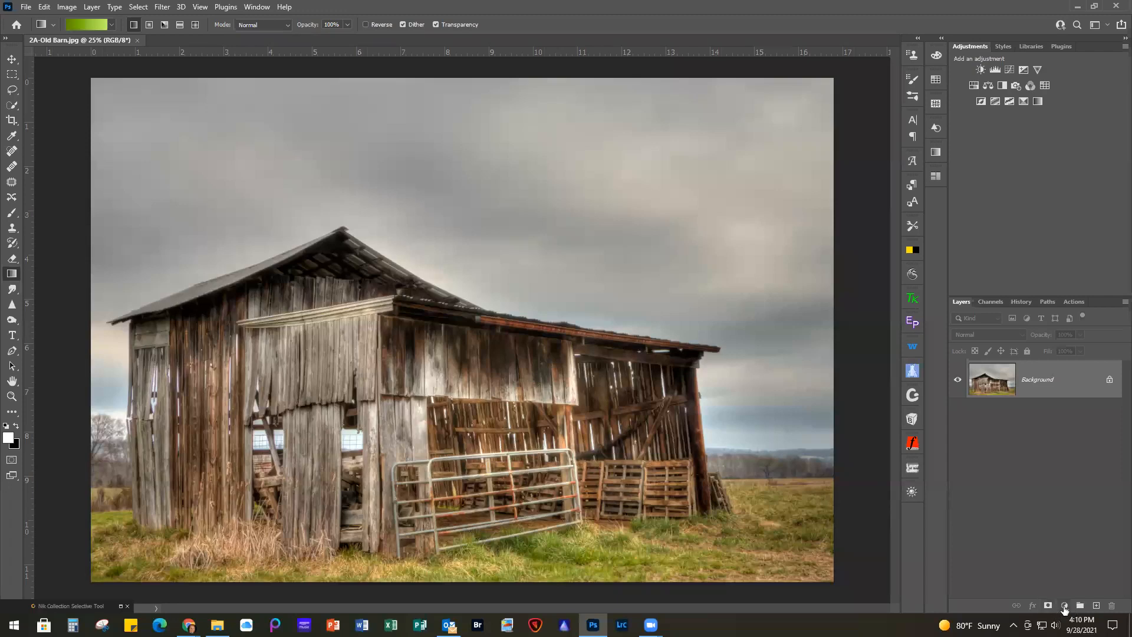
Add a linear gradient fill layer over the barn photo with the Cobalt-Iron 1 preset from the GRADIENT WEBINAR group, reversed
left_click(1064, 606)
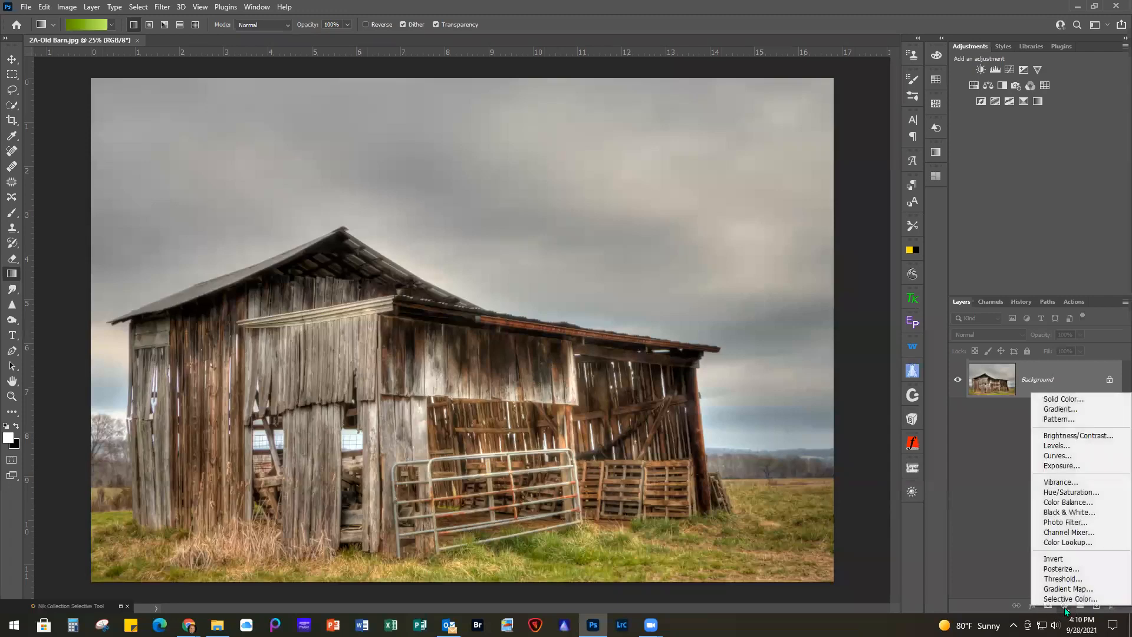
left_click(1055, 409)
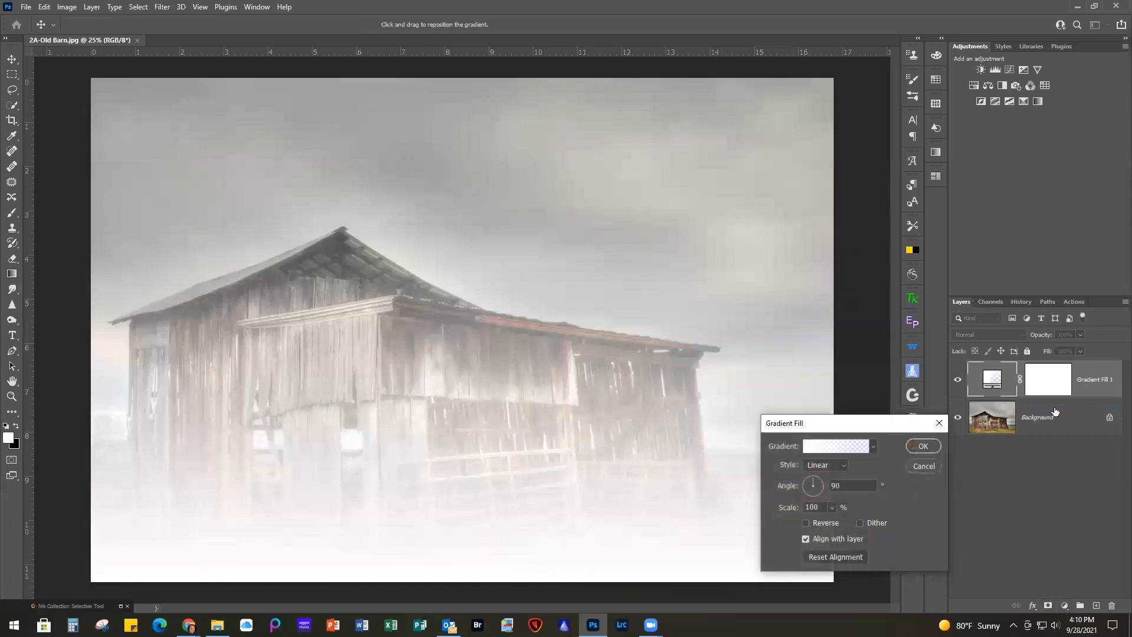
left_click(834, 446)
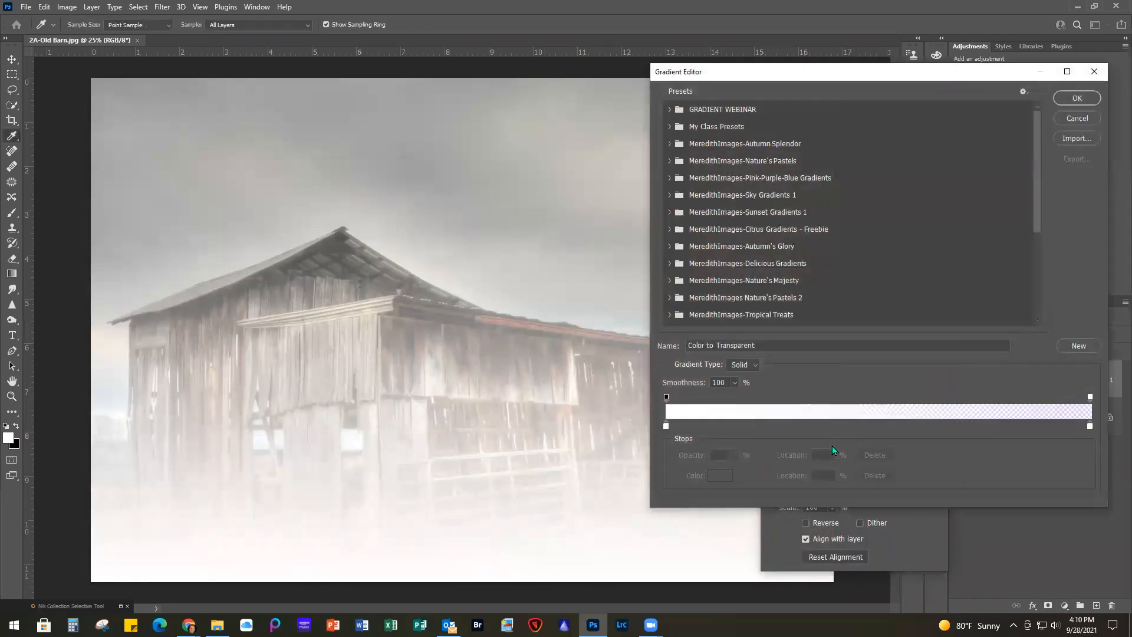
left_click(670, 108)
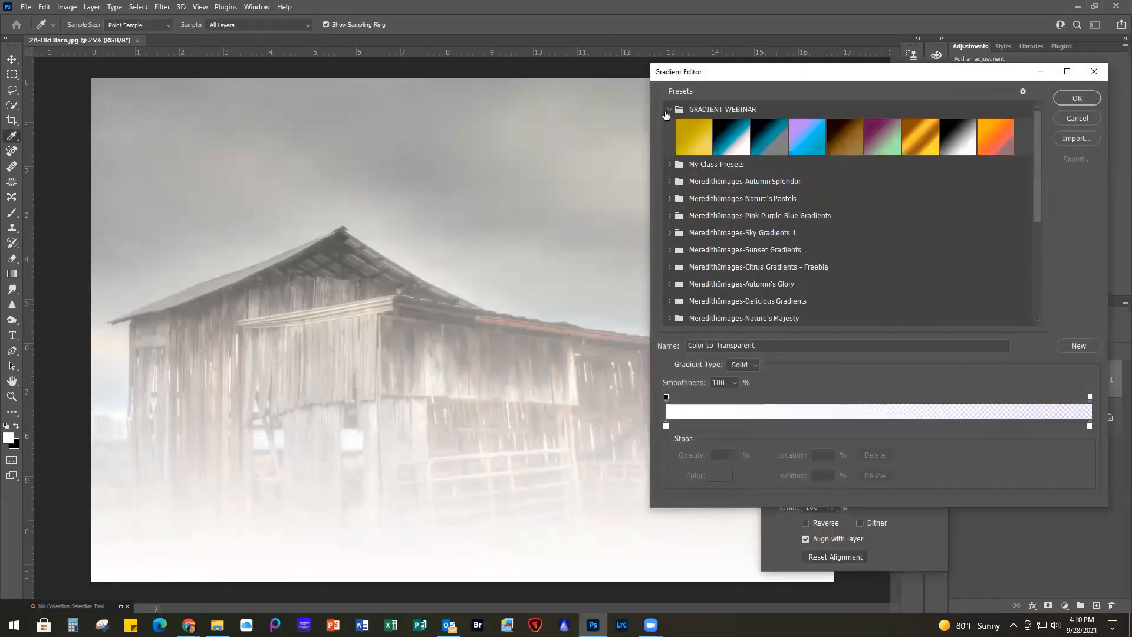
left_click(729, 133)
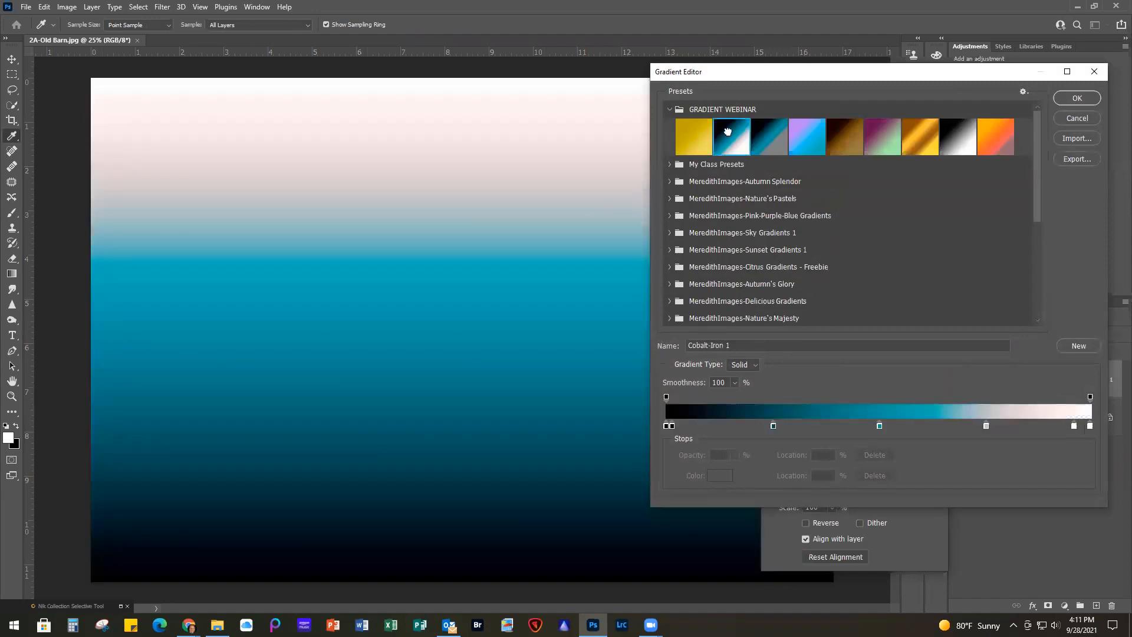
left_click(1085, 98)
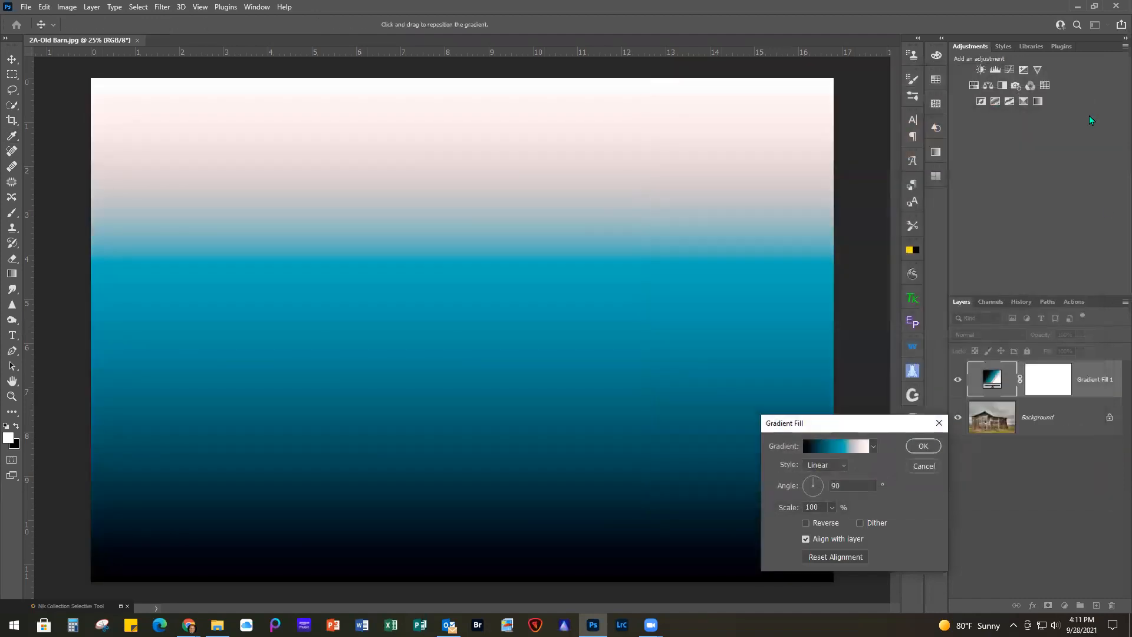
left_click(805, 522)
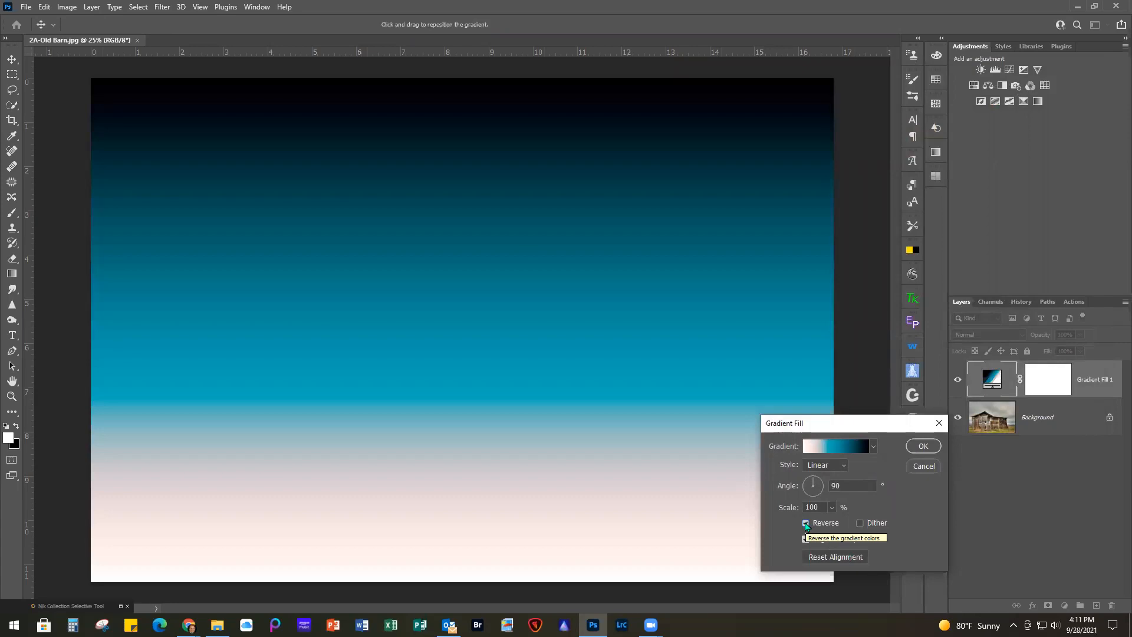
left_click(924, 446)
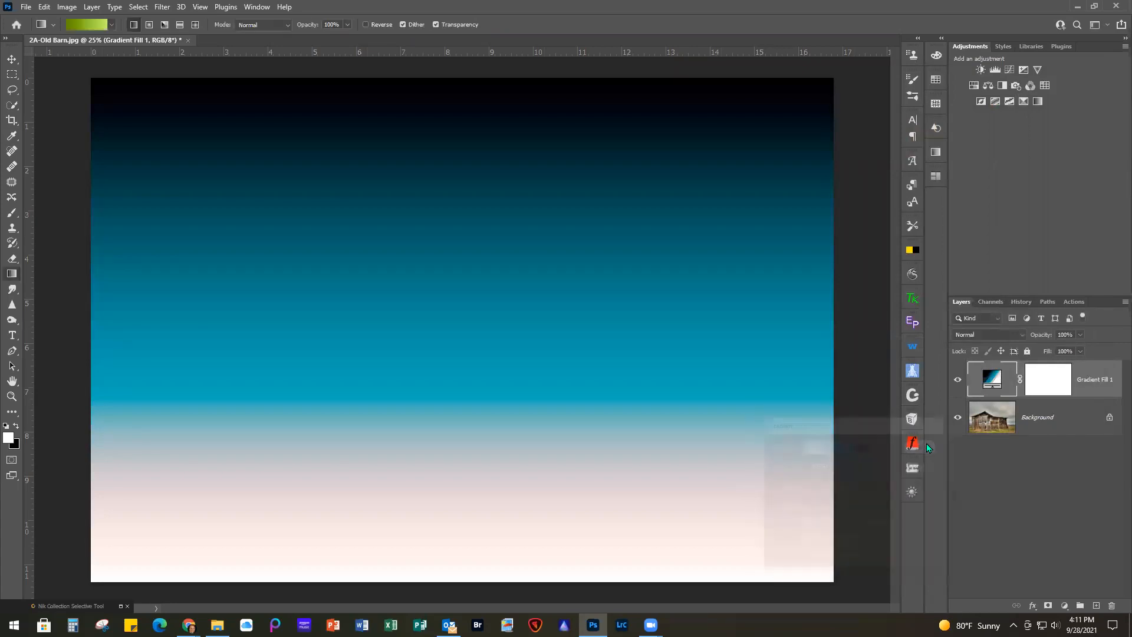
Blend the barn's gradient fill layer in Soft Light at 49% opacity and compare the image with and without it
left_click(986, 333)
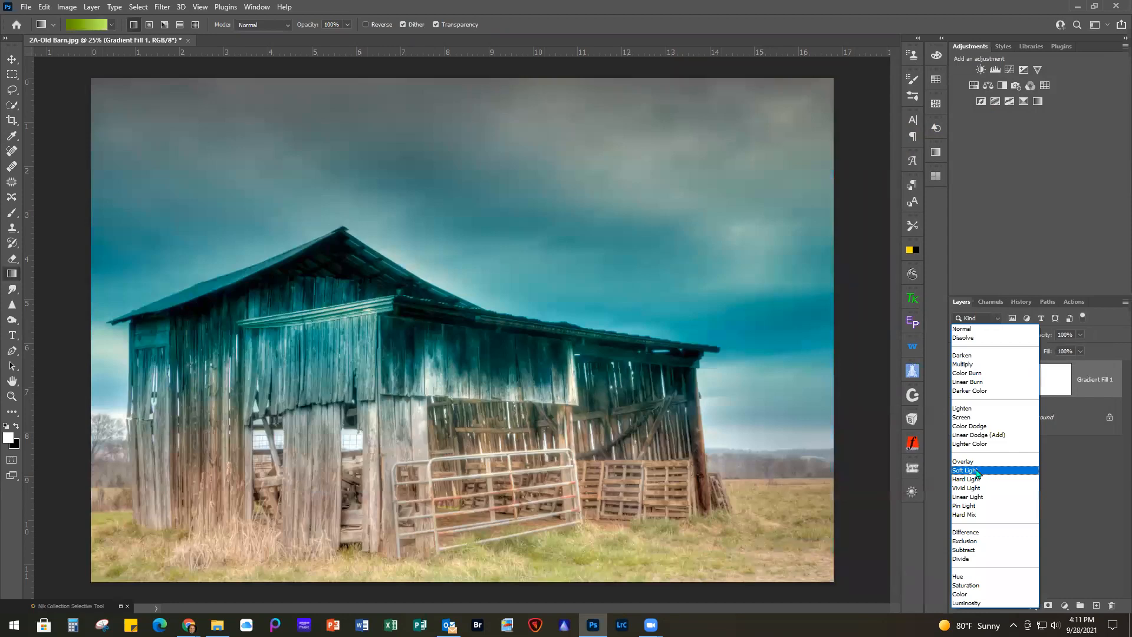
left_click(977, 471)
left_click(1080, 334)
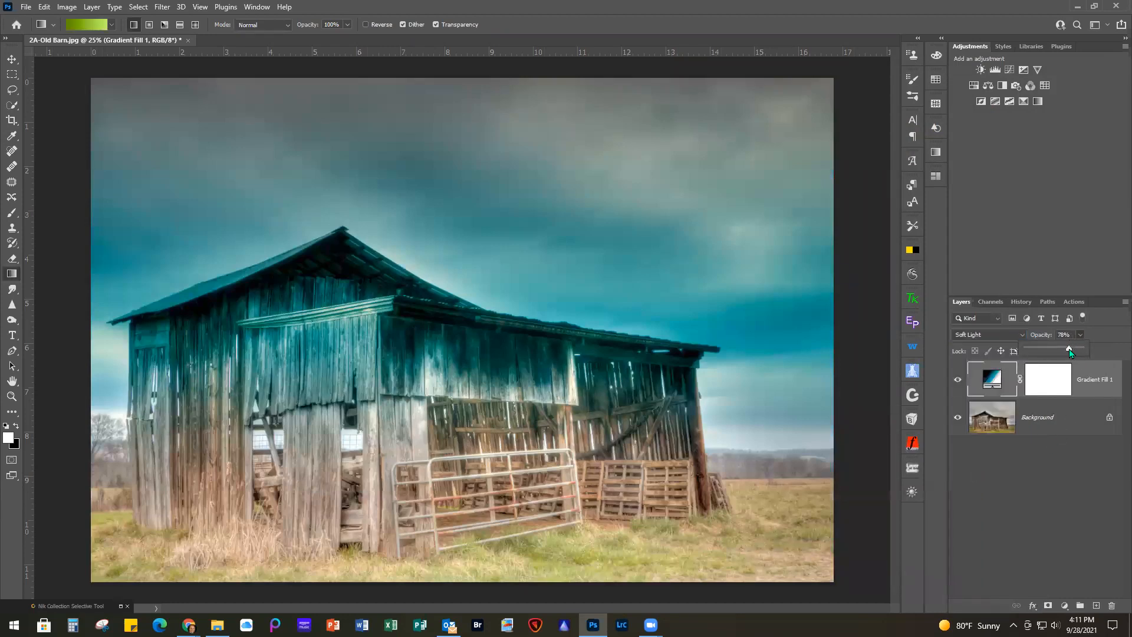
left_click_drag(1061, 351, 1054, 352)
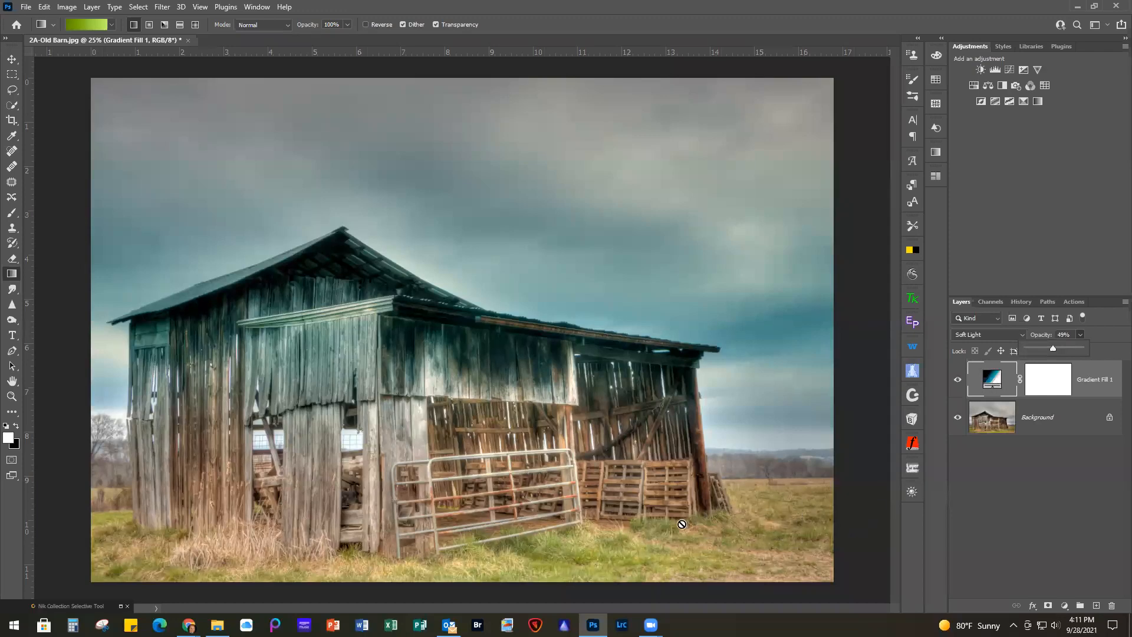
left_click(957, 383)
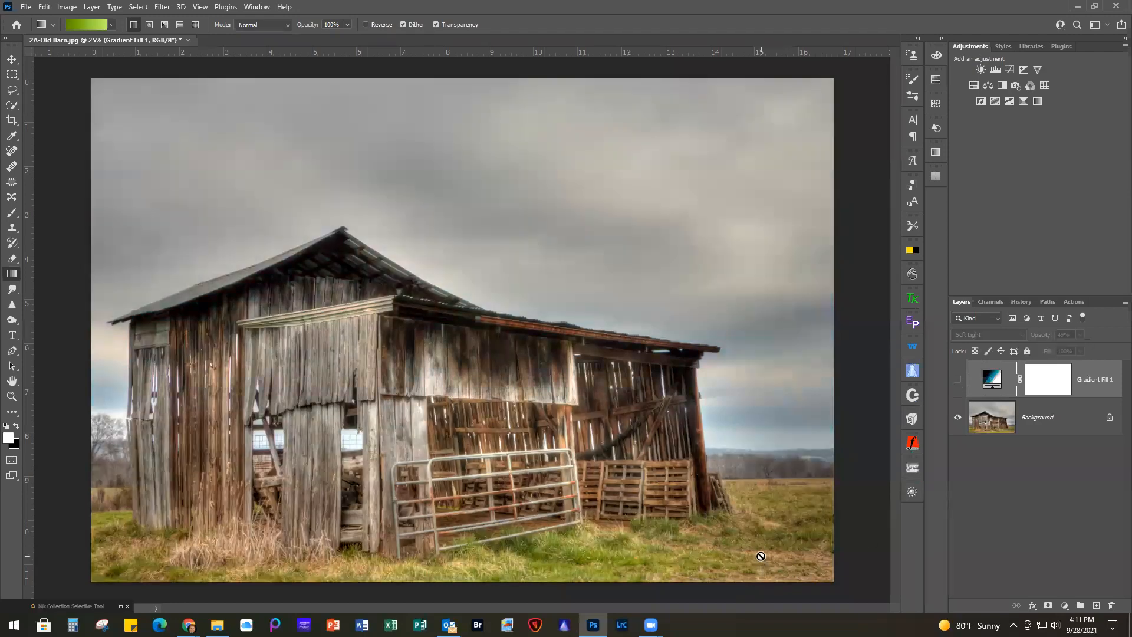
left_click(958, 380)
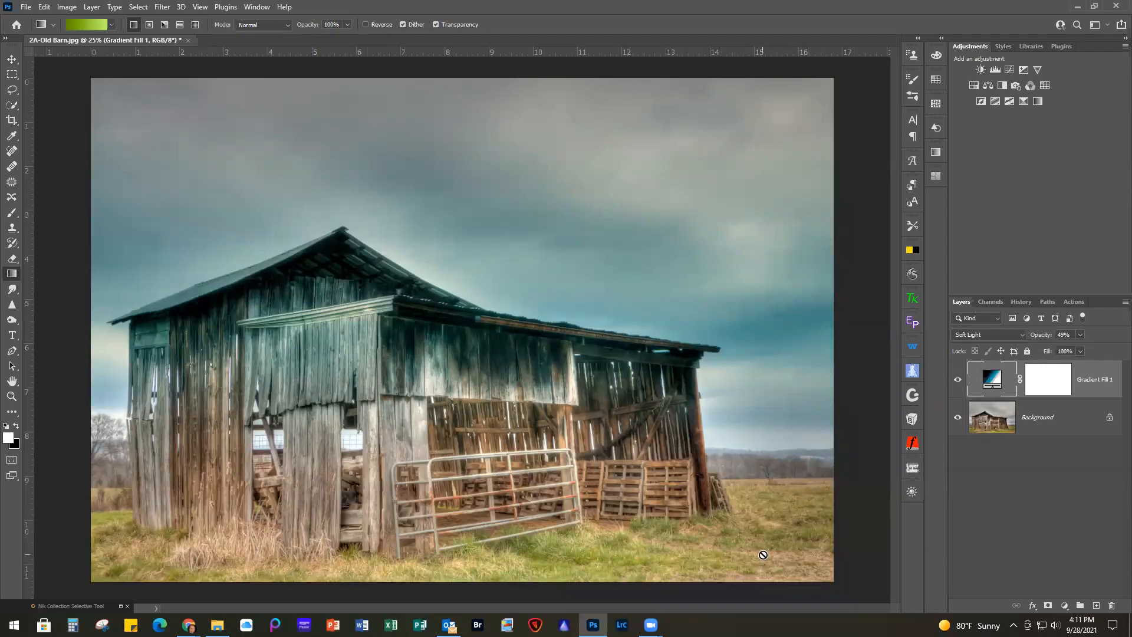
Edit the barn fill layer's gradient so that its color stop at 75% is neutral gray #808080
double_click(992, 379)
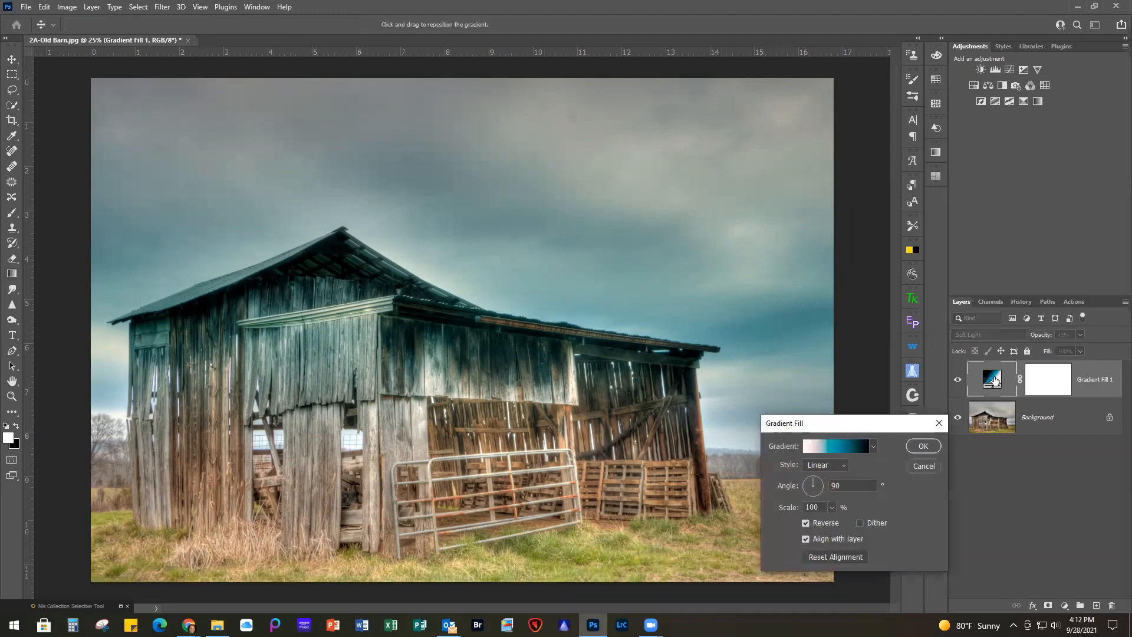
left_click(826, 447)
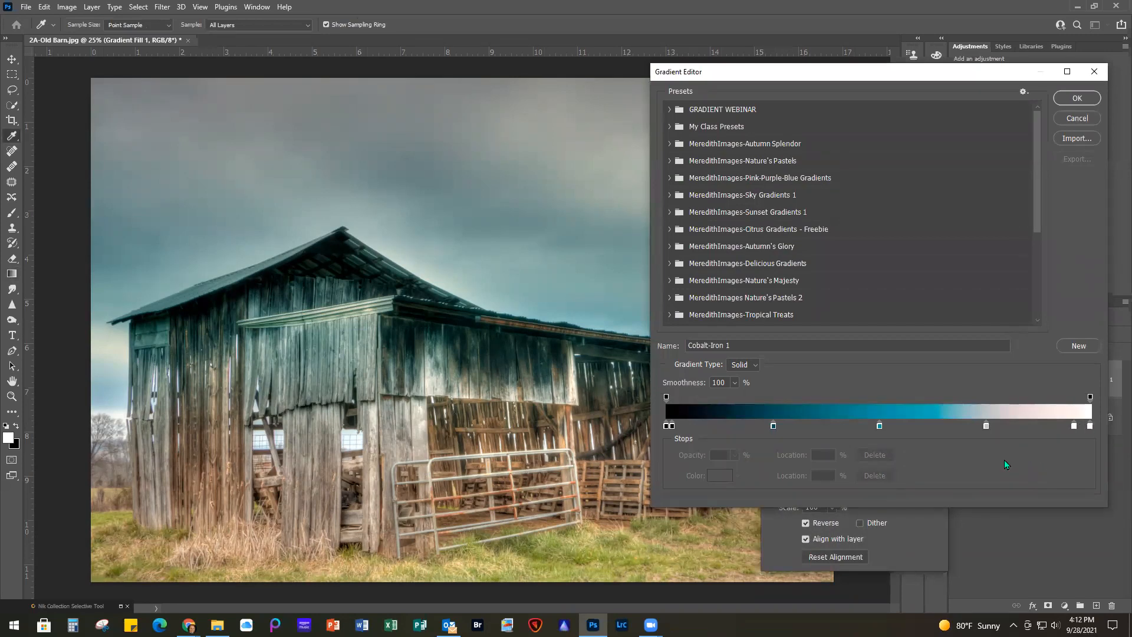
double_click(985, 425)
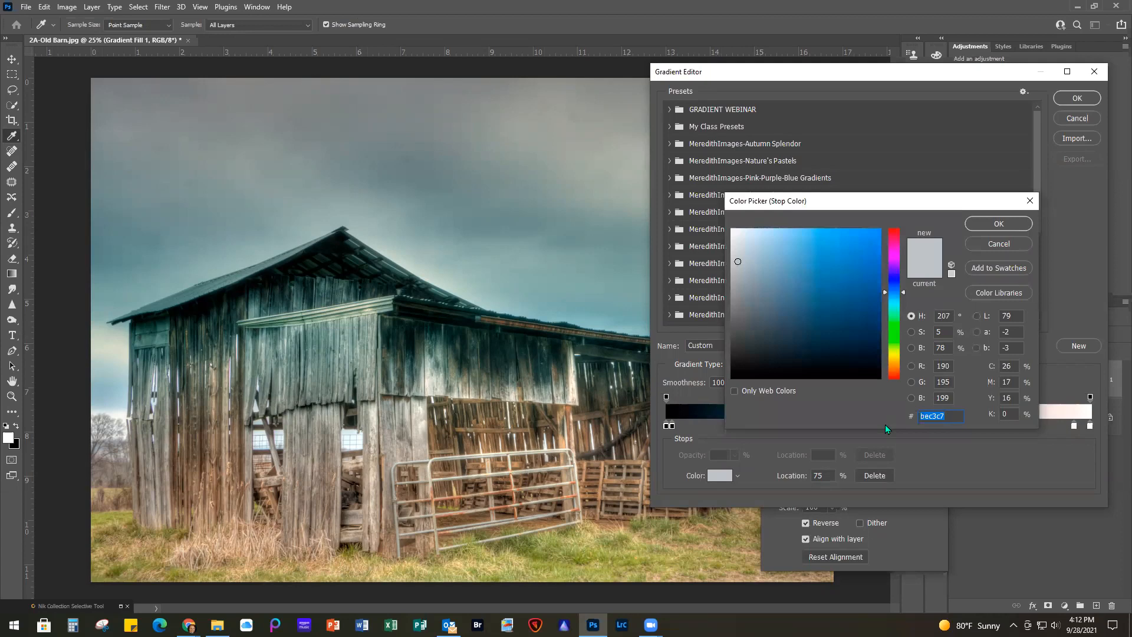
type("80")
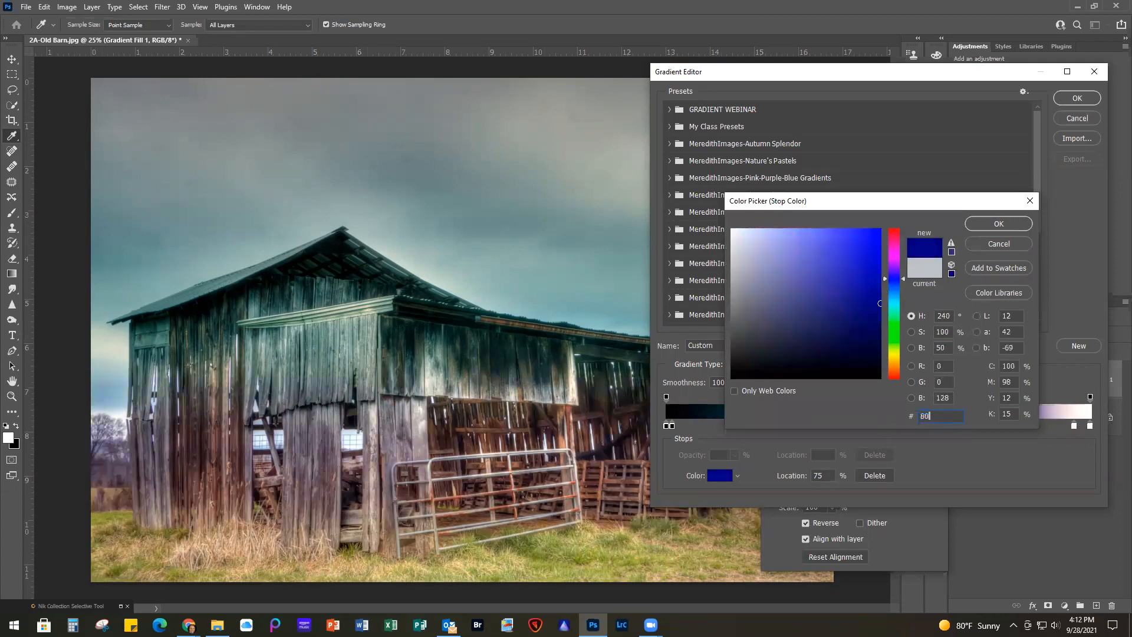
type("8080")
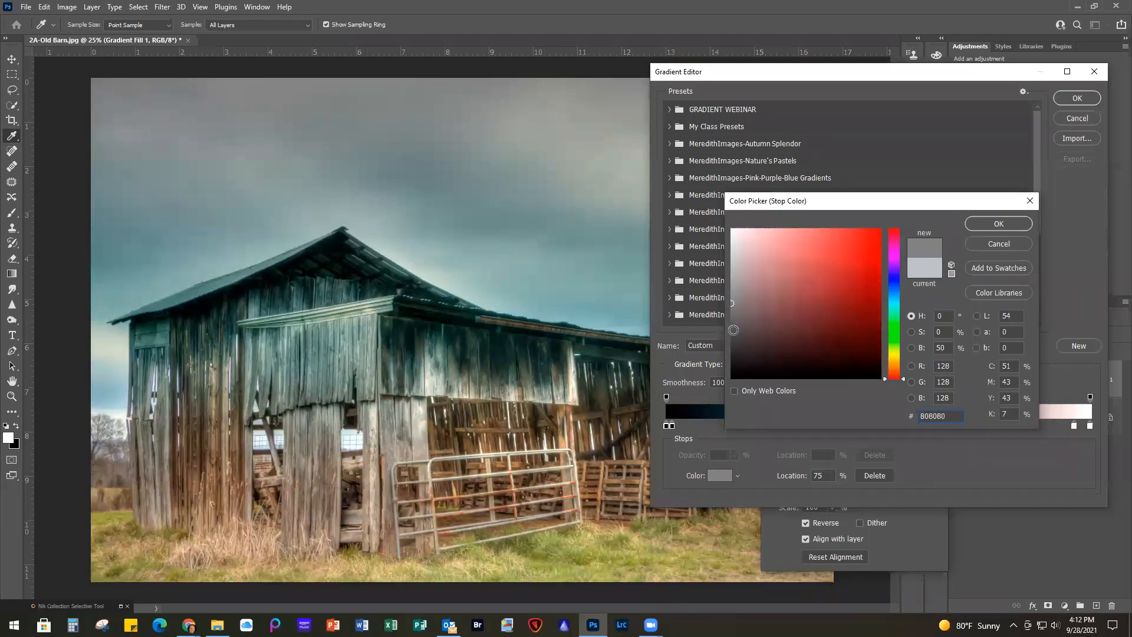
left_click(999, 224)
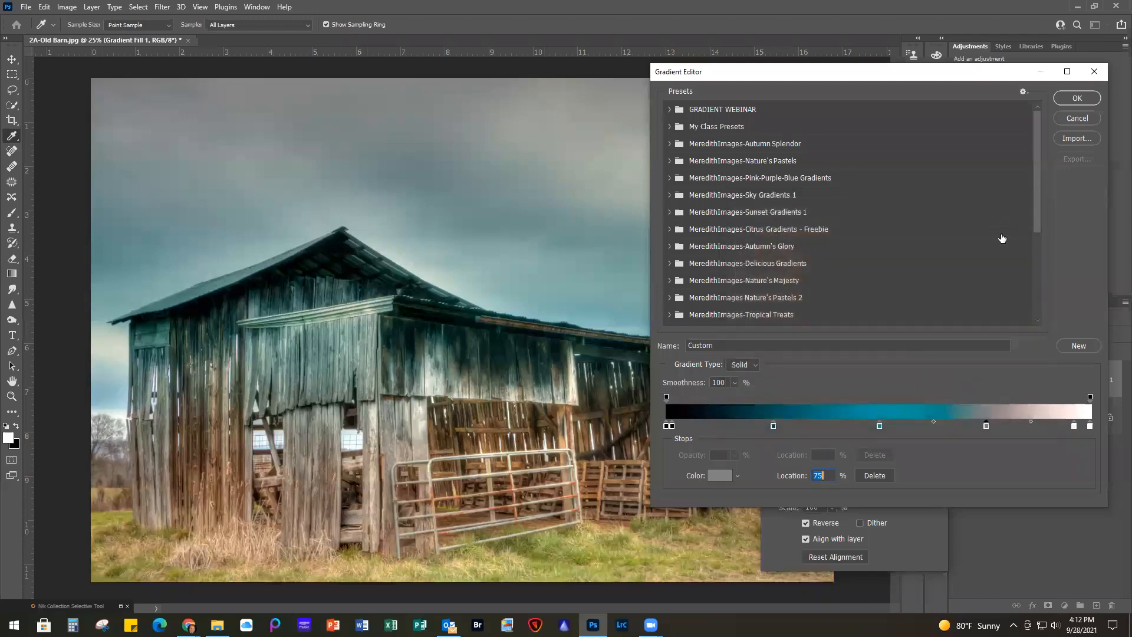
Change the gradient's color stop at 96% to neutral gray #808080
double_click(1074, 426)
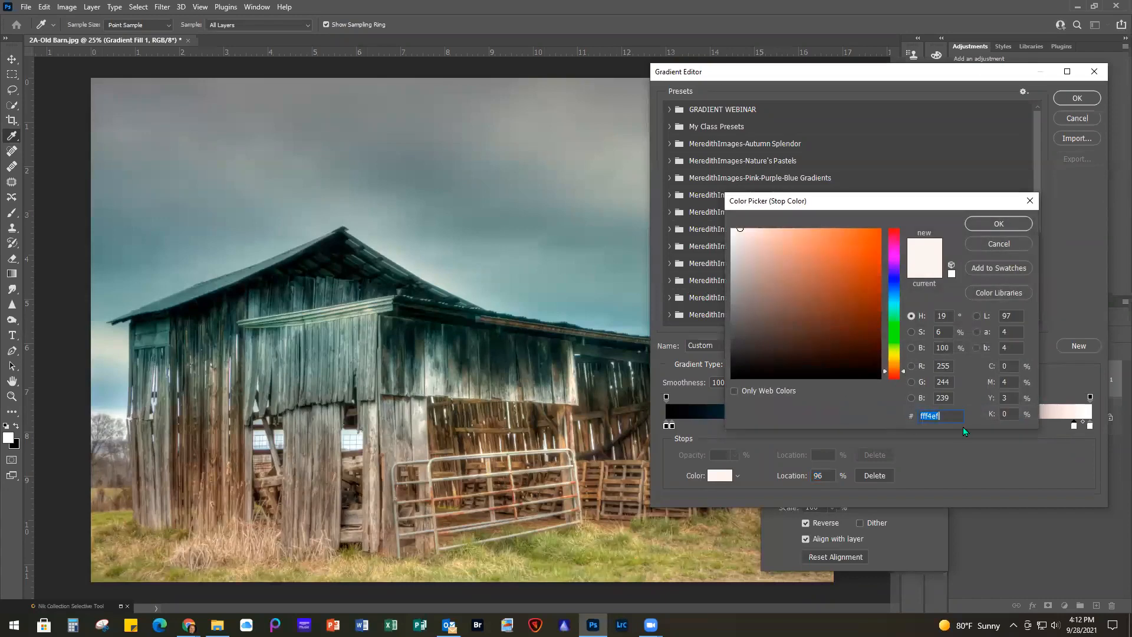
type("80880")
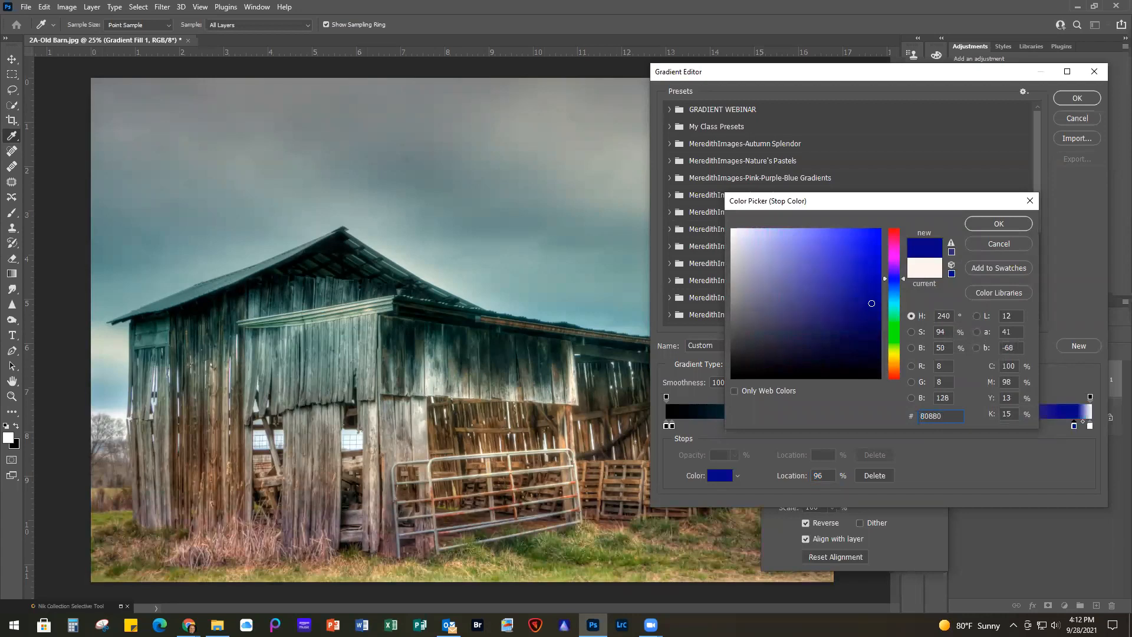
key("BackSpace")
key("BackSpace")
type("080")
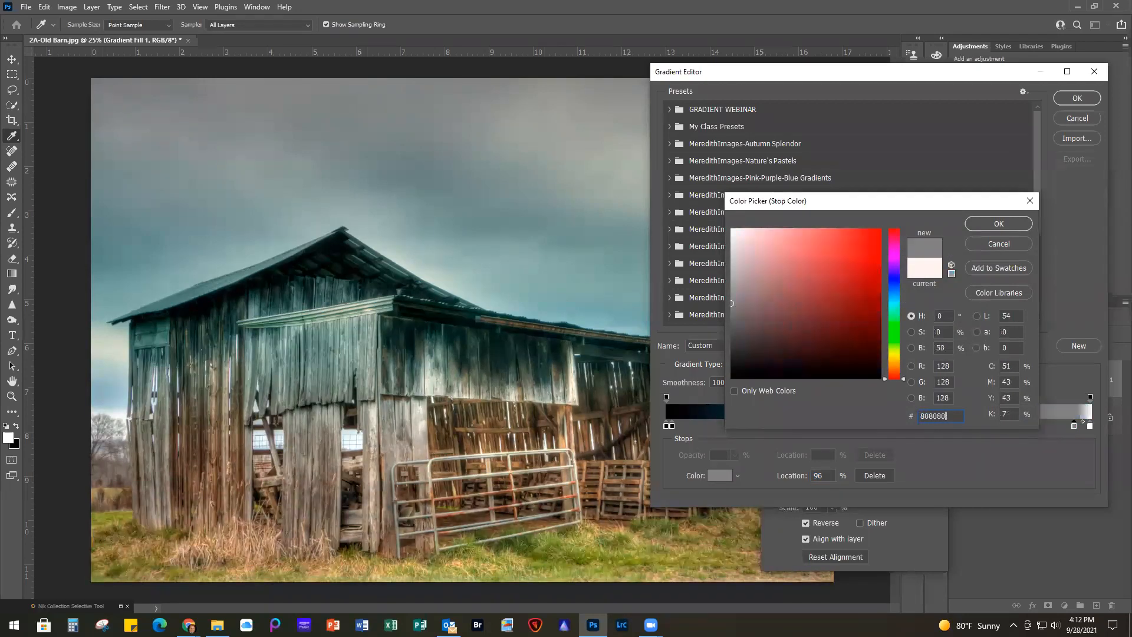
left_click(980, 224)
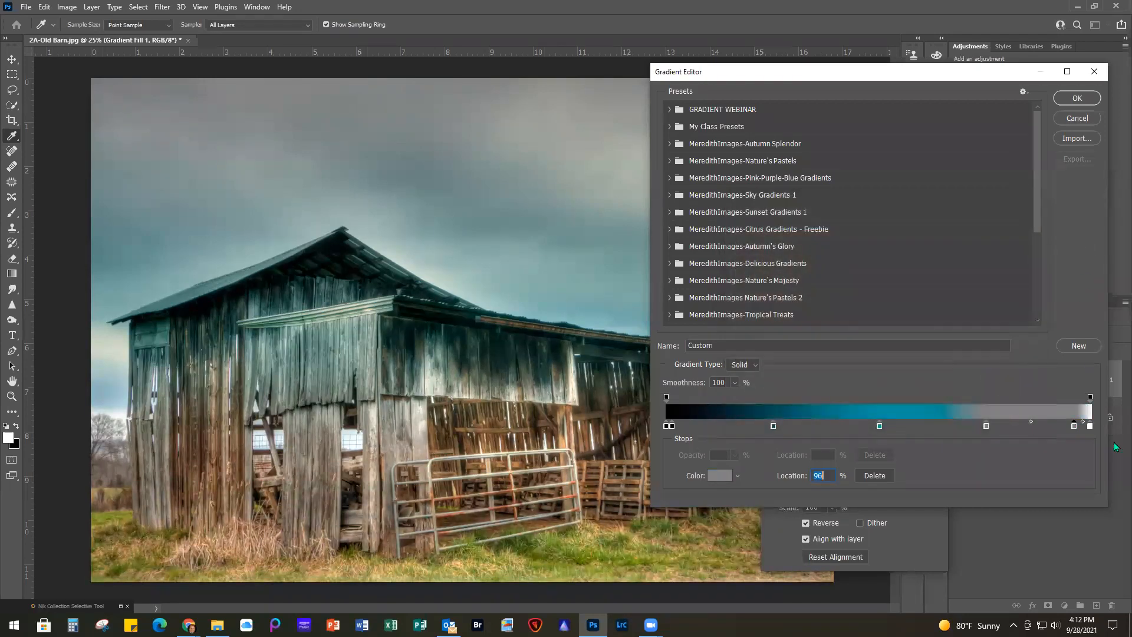
Change the gradient's color stop at 100% to neutral gray #808080, apply the gradient, and compare the barn with and without the fill layer
left_click(1090, 425)
double_click(1090, 426)
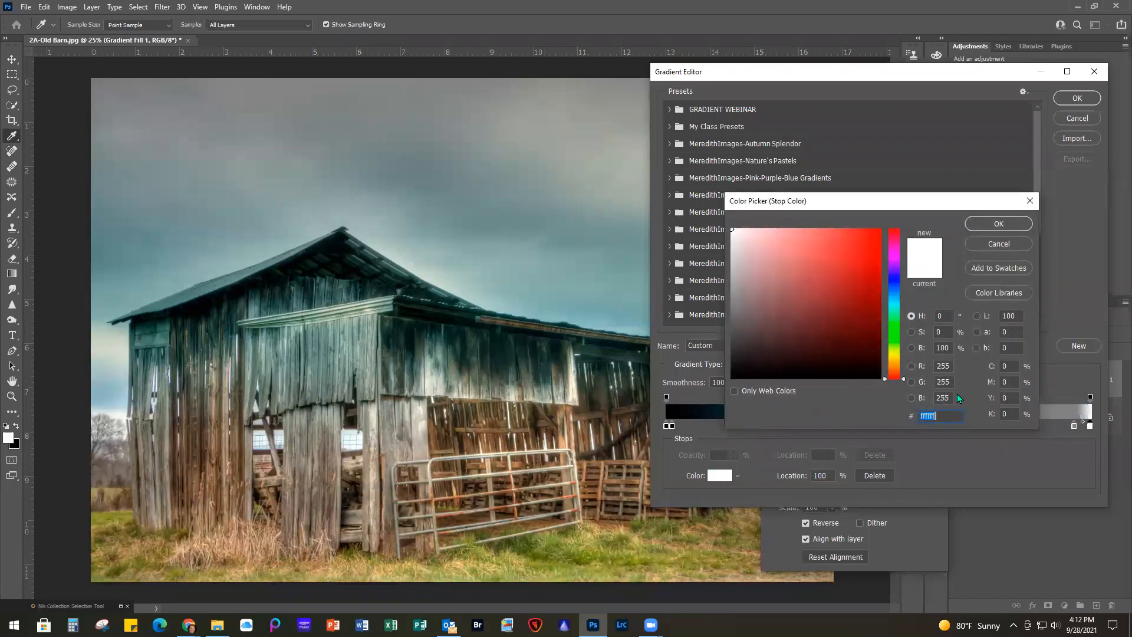
type("808080")
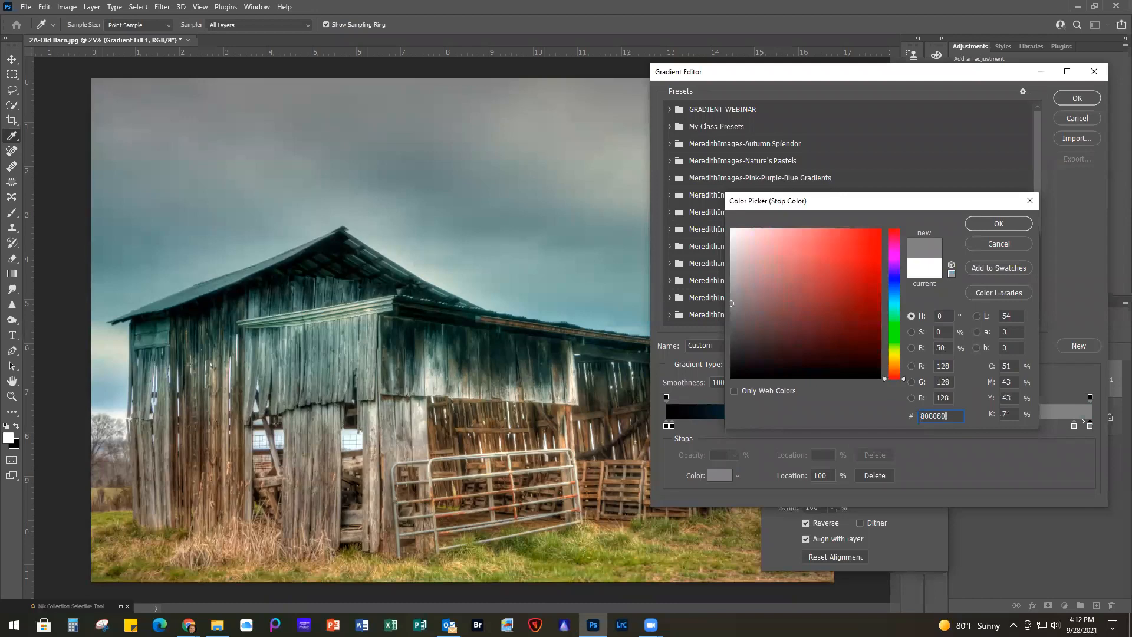
left_click(1018, 224)
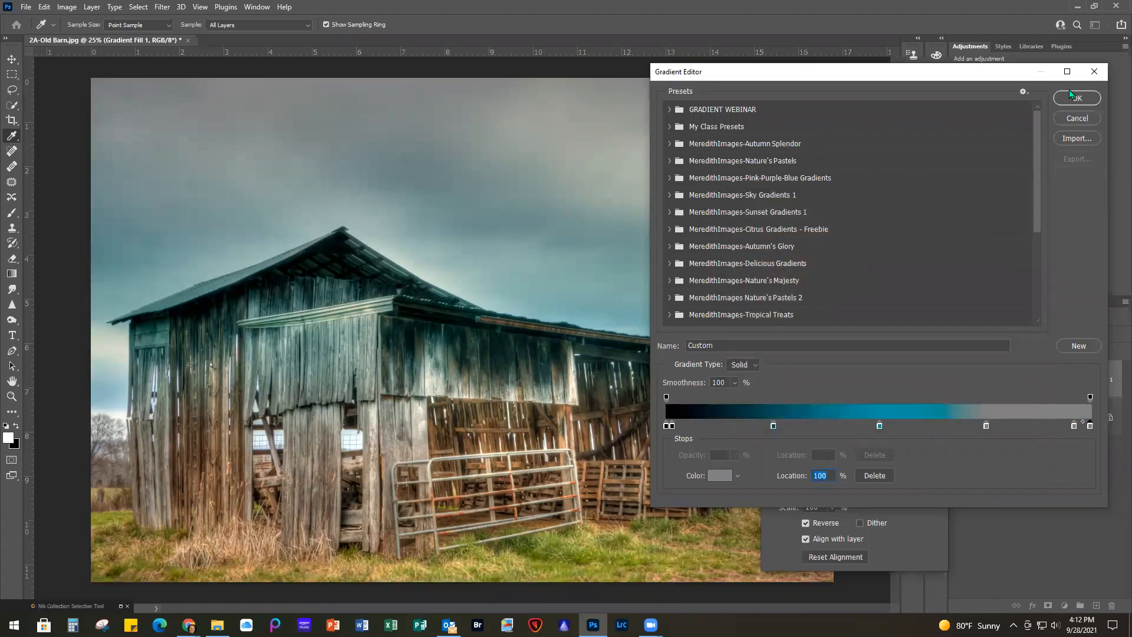
left_click(1075, 98)
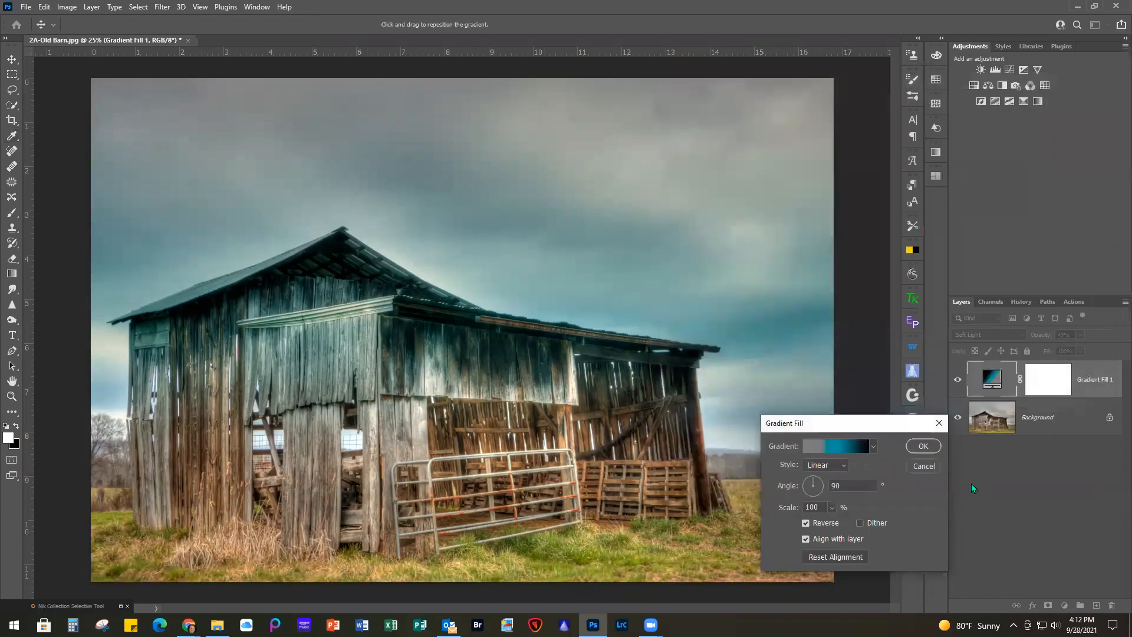
left_click(922, 447)
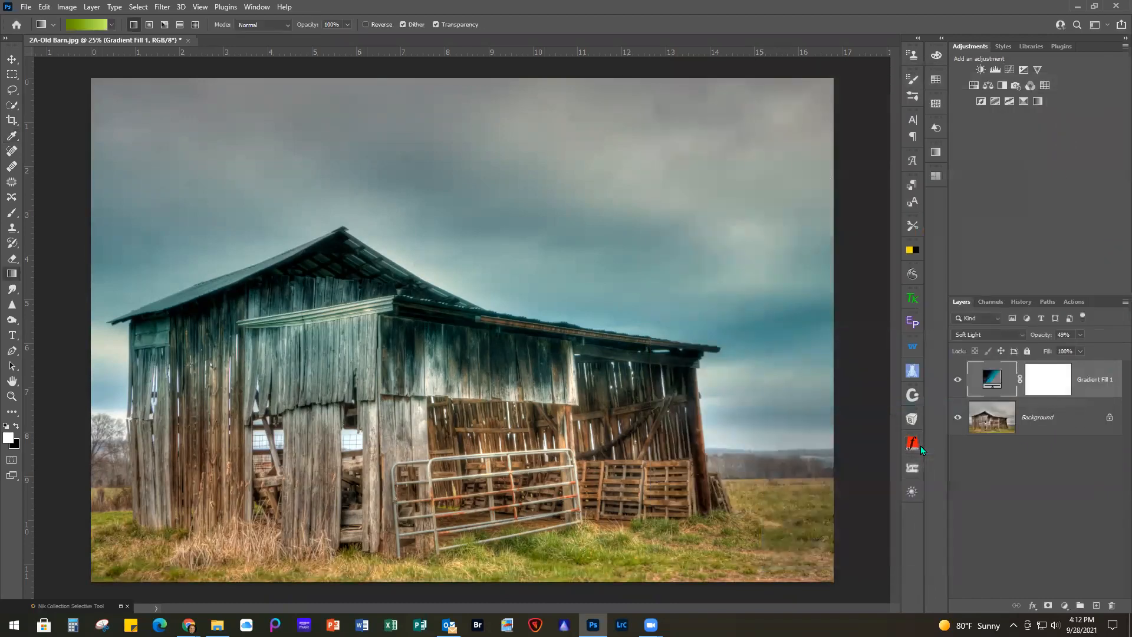
left_click(958, 382)
left_click(958, 382)
left_click(957, 382)
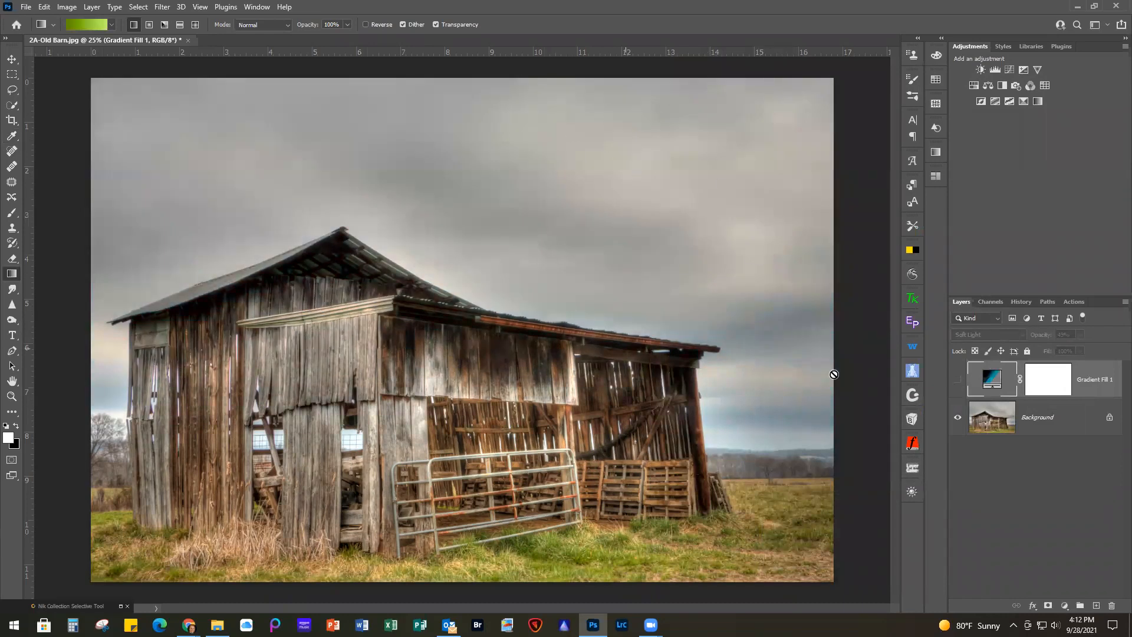
left_click(957, 382)
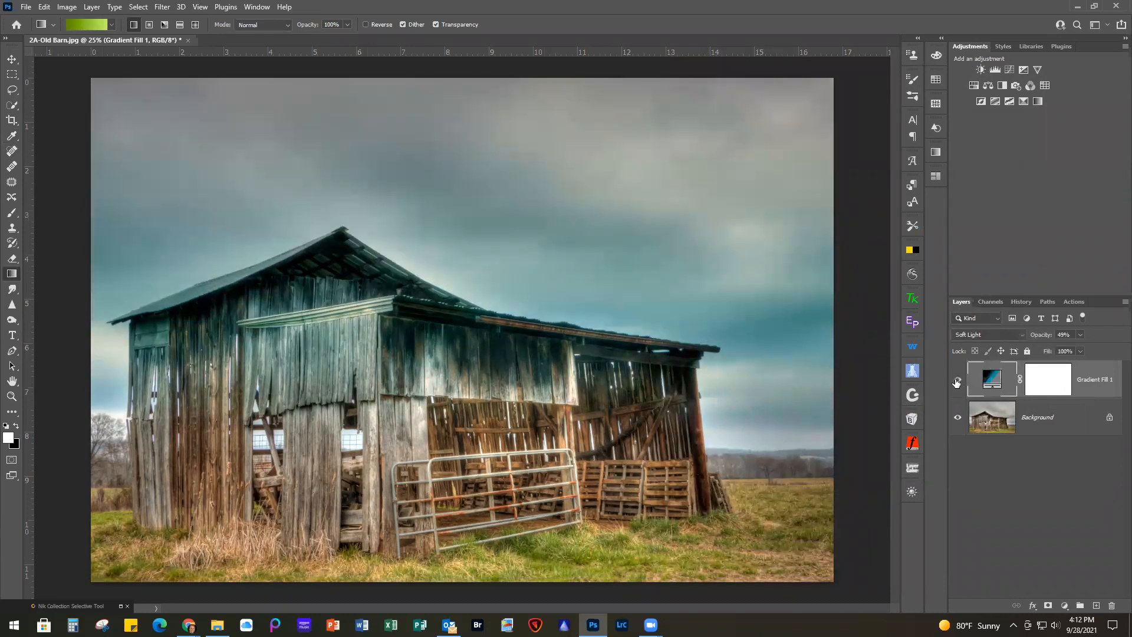
left_click(958, 382)
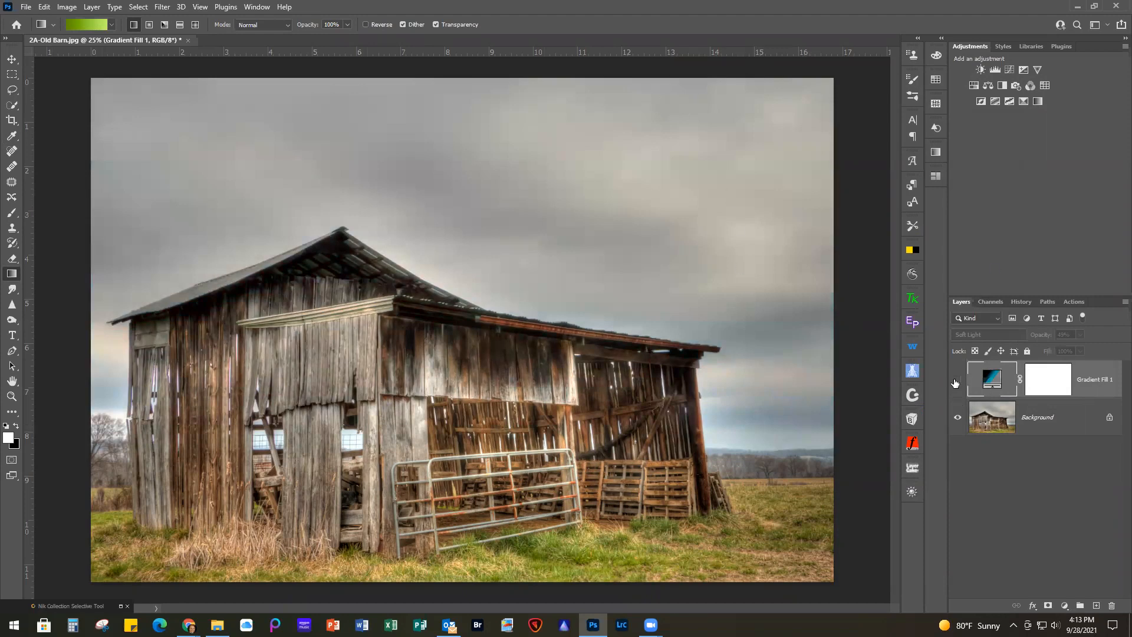
left_click(958, 382)
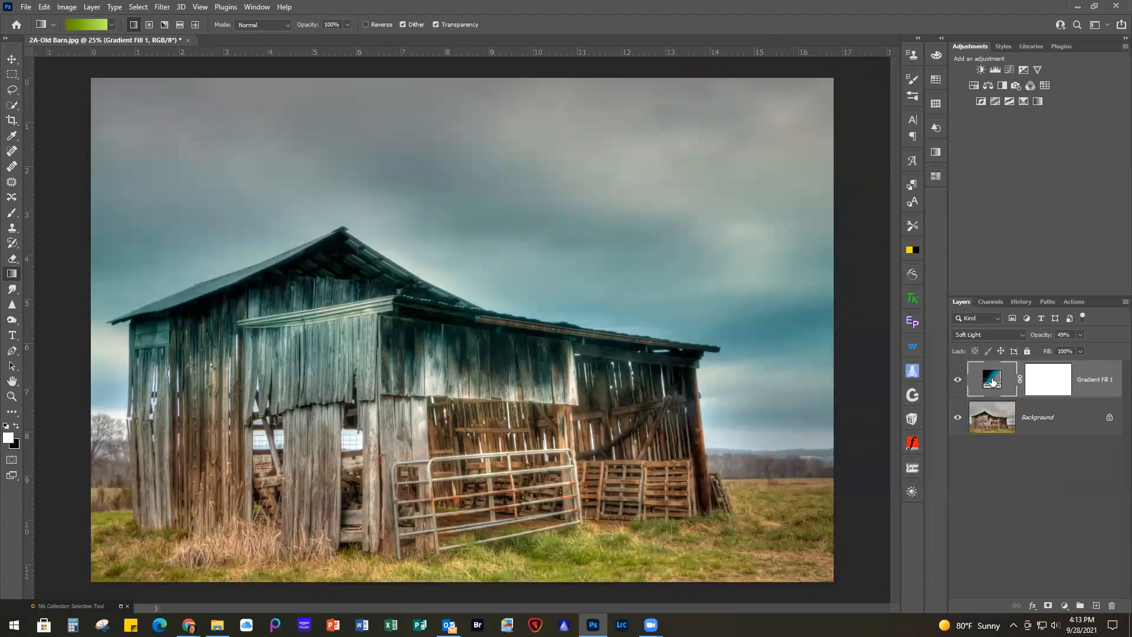
Move the gradient's gray stop at 75% closer to its gray end, apply it, and compare the barn with and without the fill layer
double_click(992, 380)
left_click(822, 445)
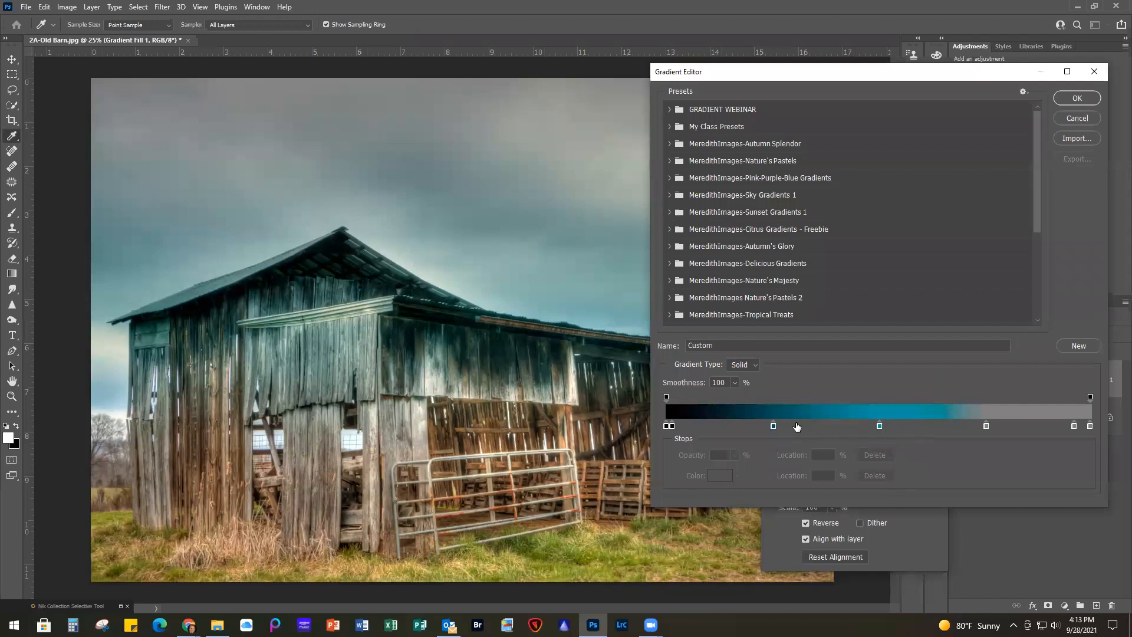
left_click_drag(986, 425, 1031, 426)
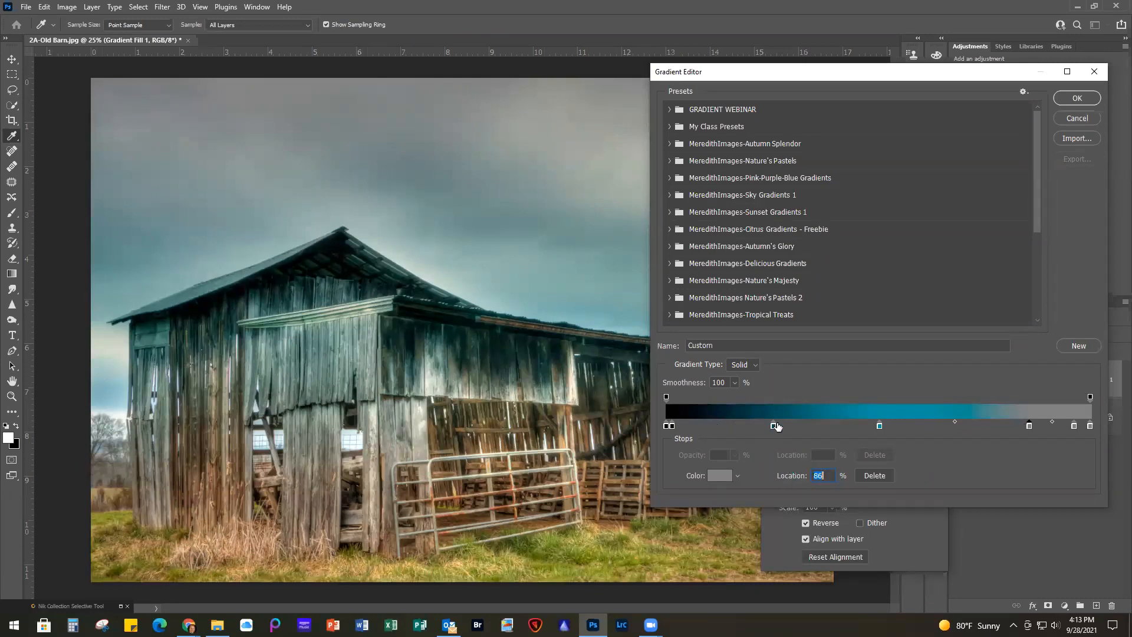
left_click_drag(1032, 427, 1019, 428)
left_click(1075, 98)
left_click(913, 446)
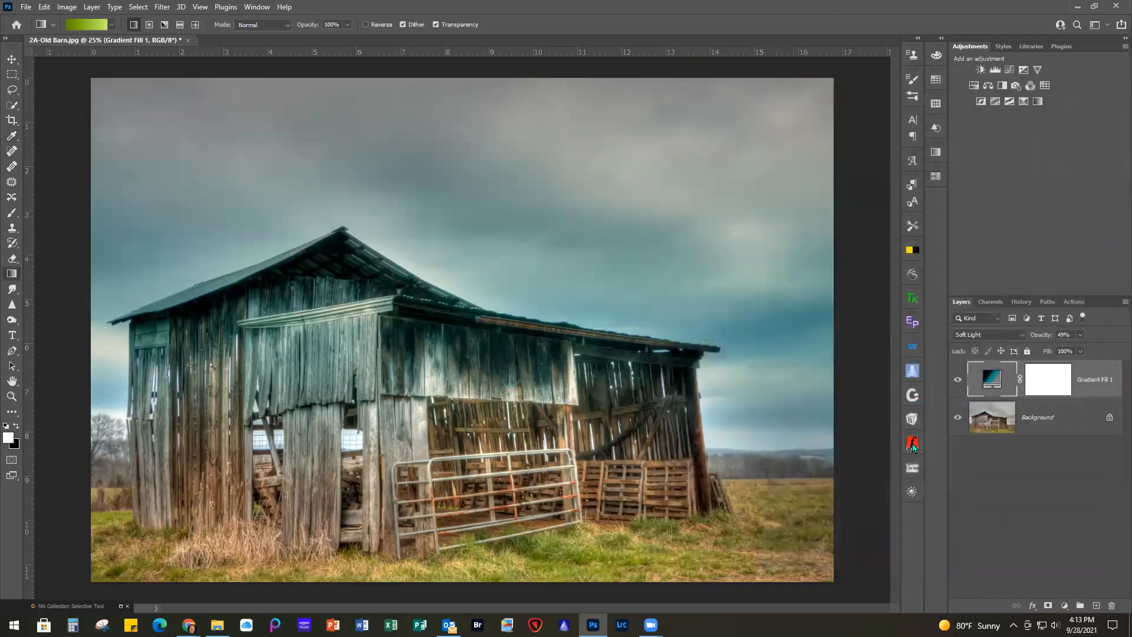
left_click(956, 382)
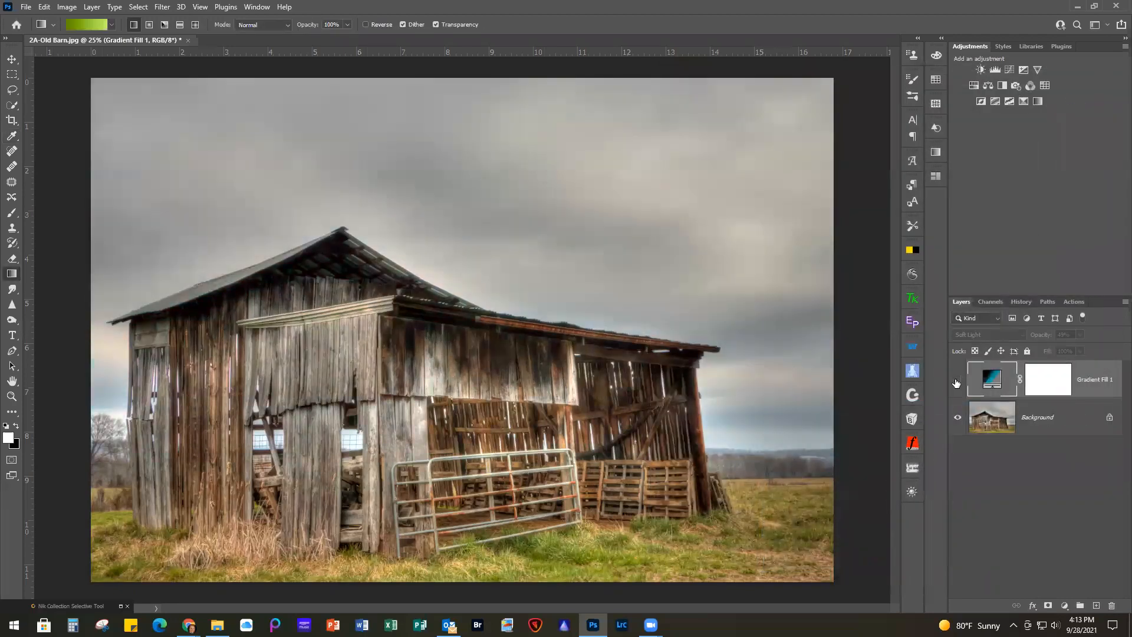
left_click(957, 382)
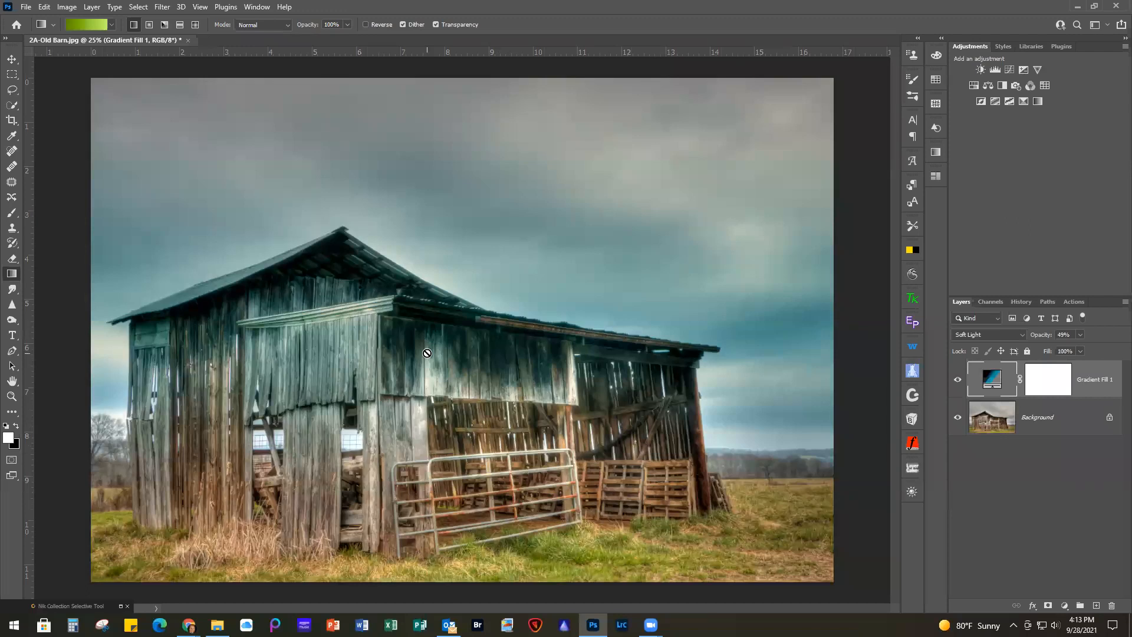
Select the barn on the Background layer with Select Subject and extend the selection over the grass and distant trees with Quick Selection
left_click(1069, 420)
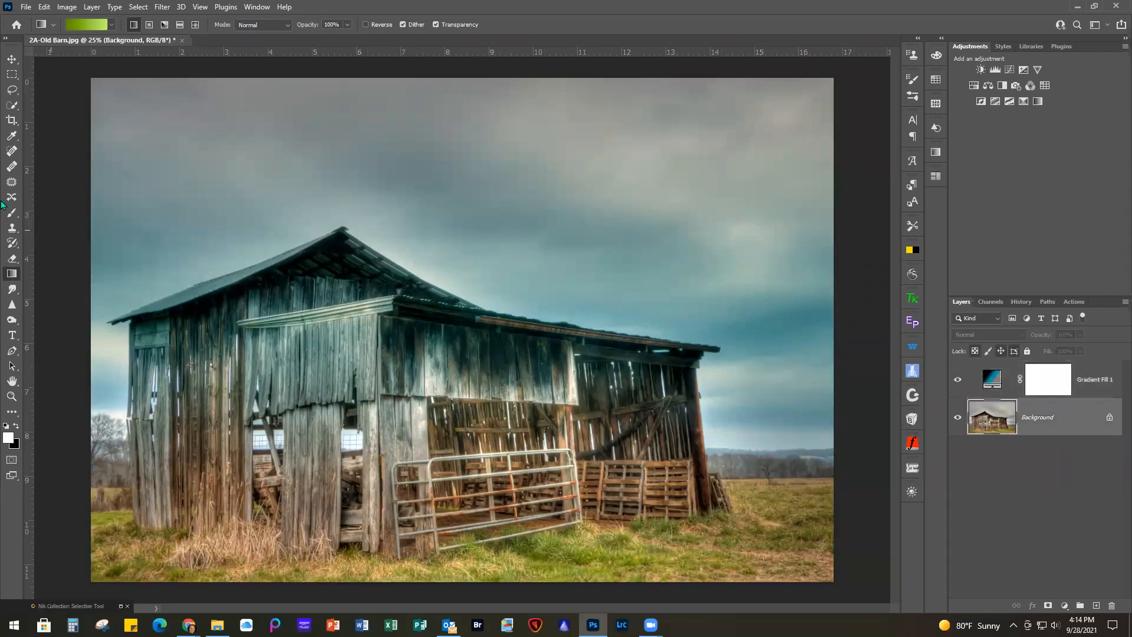
left_click(12, 107)
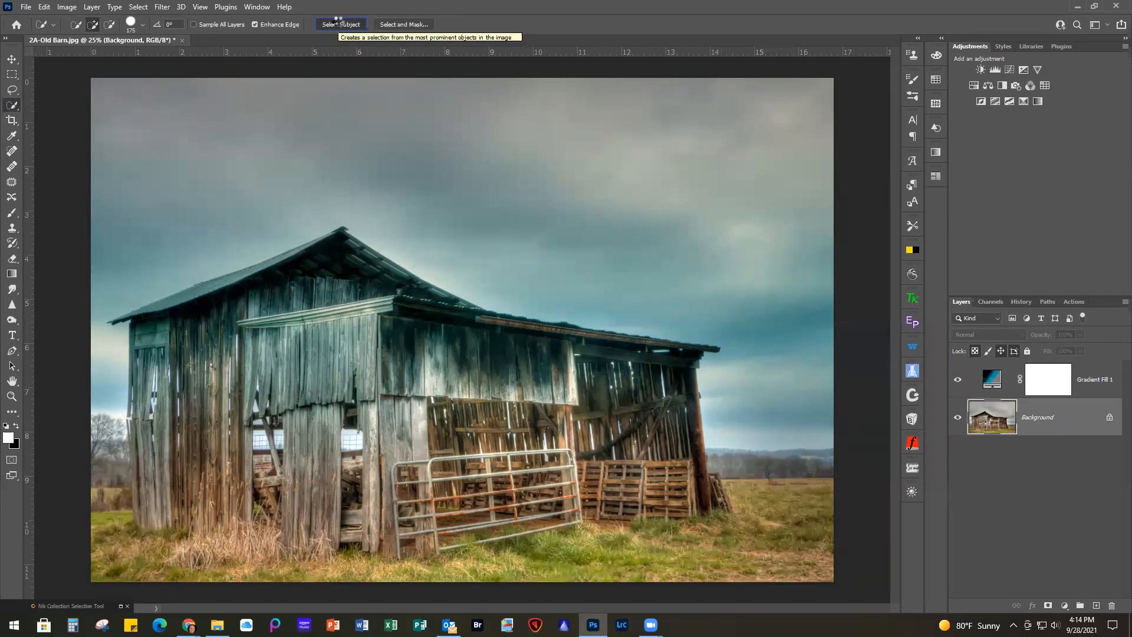
left_click(340, 23)
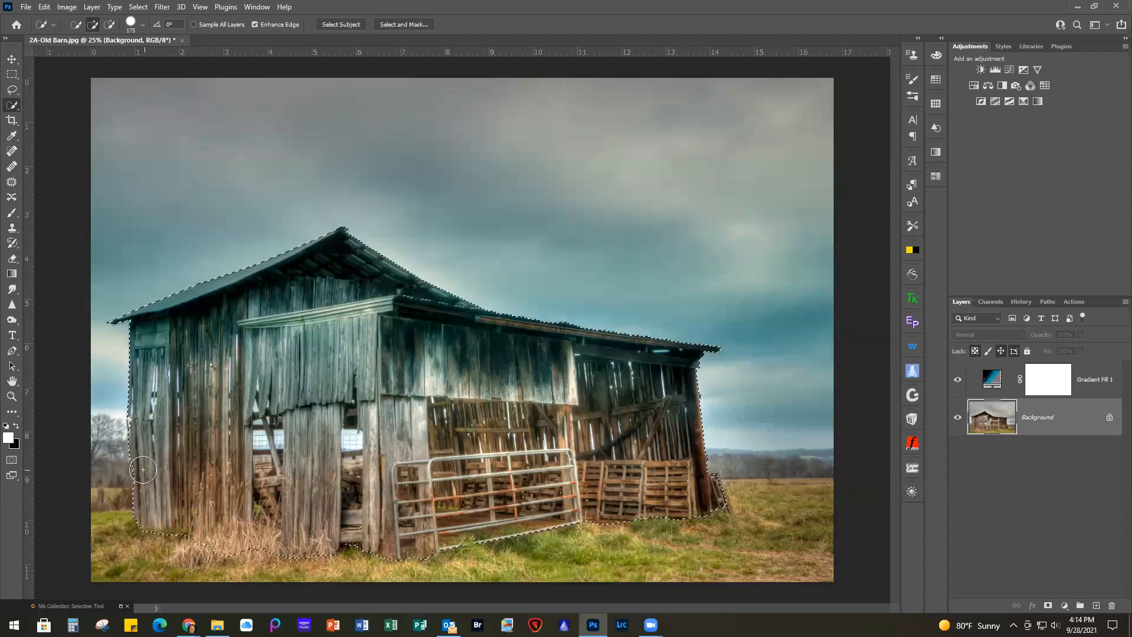
mouse_move(143, 478)
left_mouse_down()
mouse_move(100, 479)
mouse_move(101, 494)
mouse_move(133, 501)
mouse_move(105, 570)
left_mouse_up()
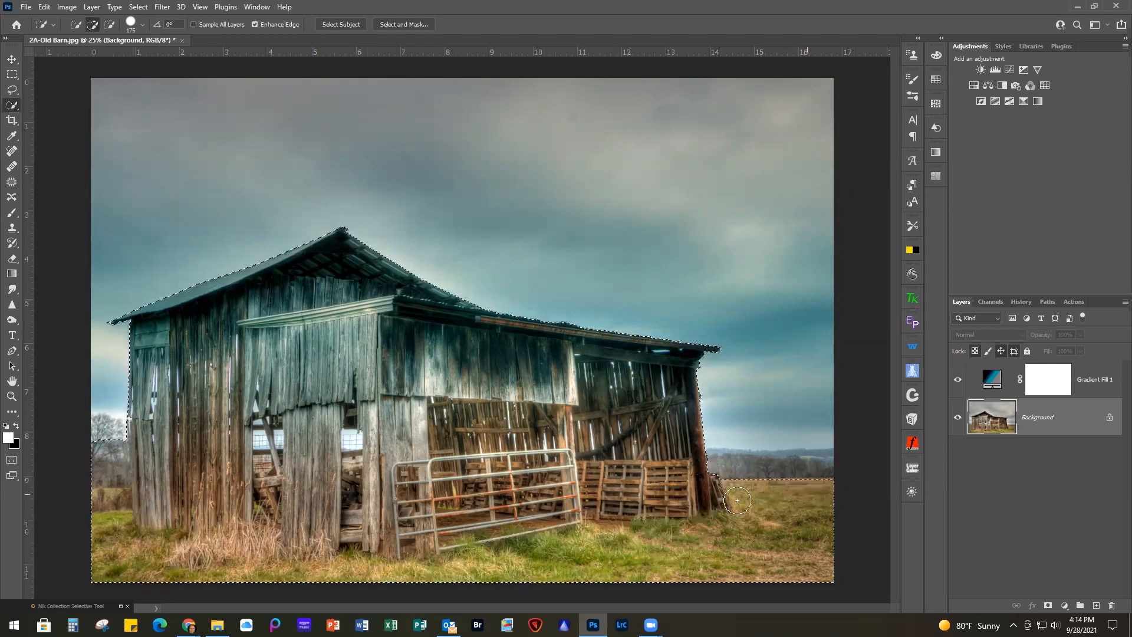
mouse_move(803, 501)
left_mouse_down()
mouse_move(718, 497)
mouse_move(788, 477)
left_mouse_up()
Fill the selected barn and ground with black on the gradient layer's mask, deselect, and compare the image with and without the layer
left_click(1049, 386)
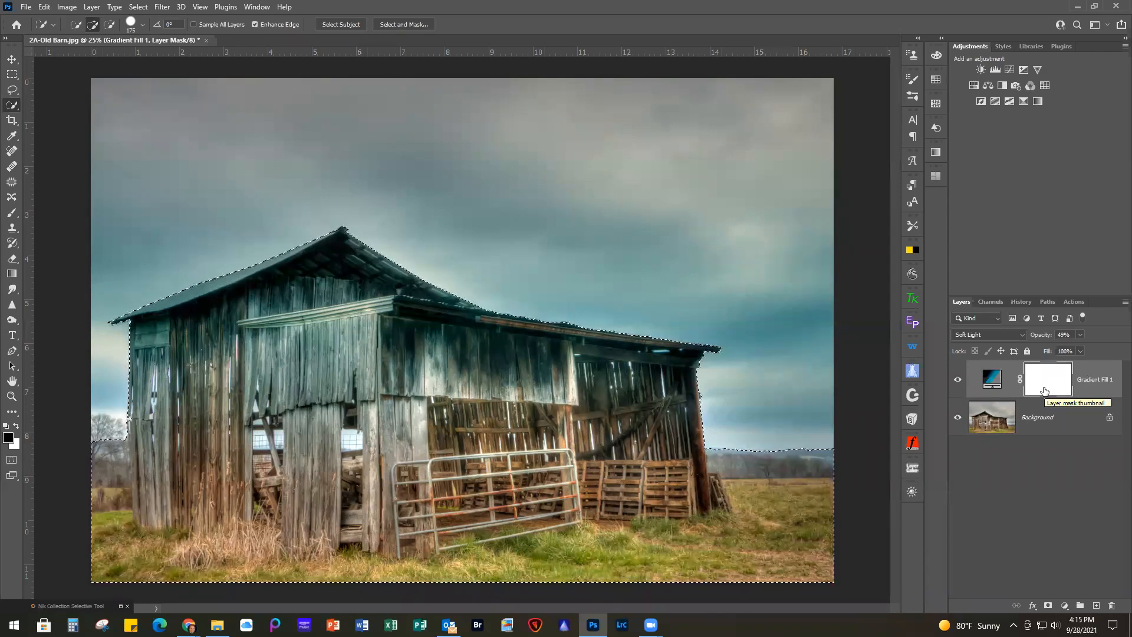
key("alt+BackSpace")
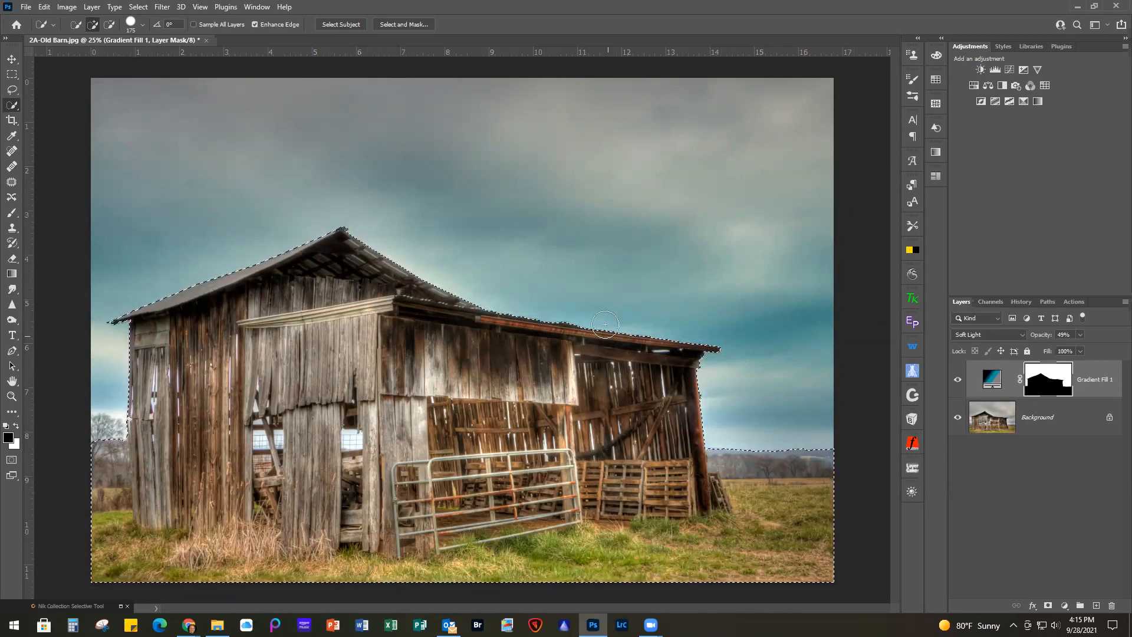
key("ctrl+d")
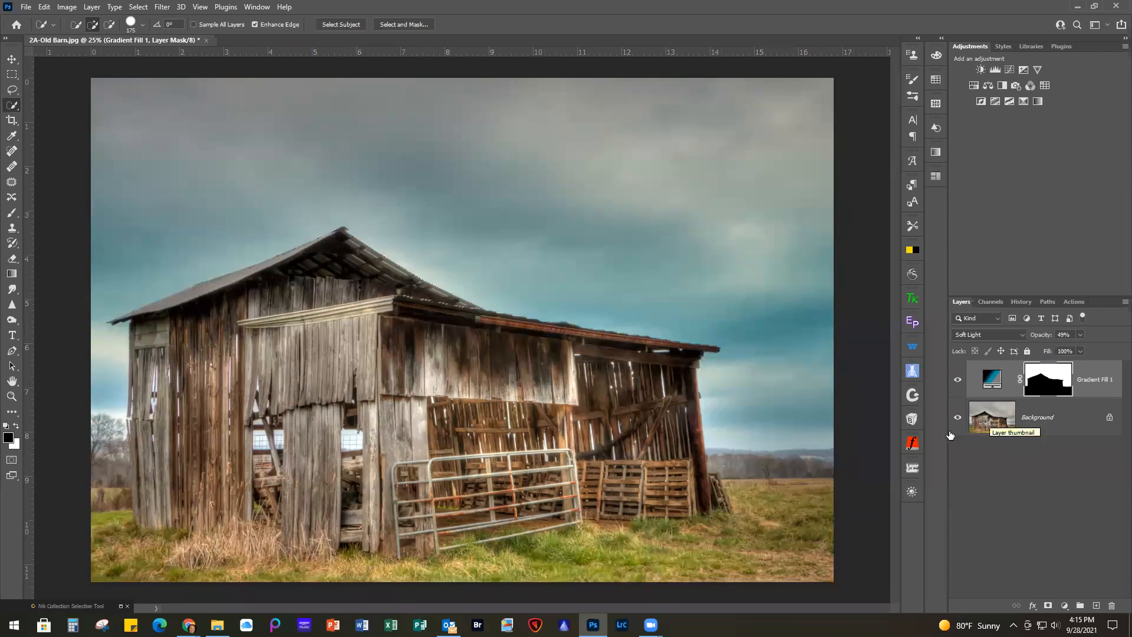
left_click(957, 382)
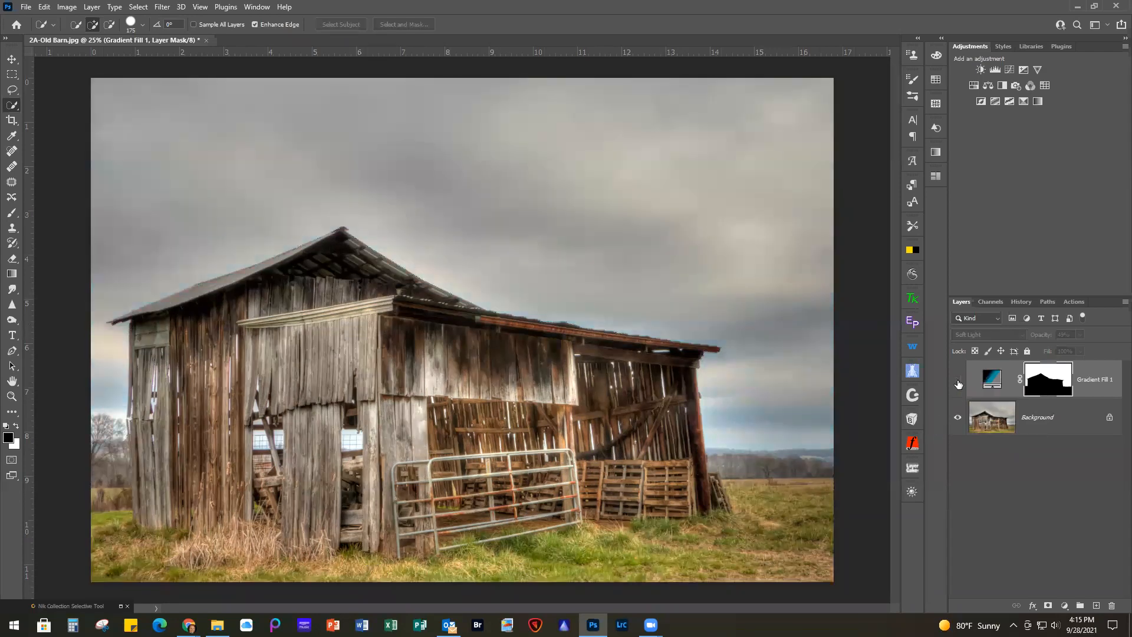
left_click(957, 382)
left_click(957, 382)
left_click(957, 382)
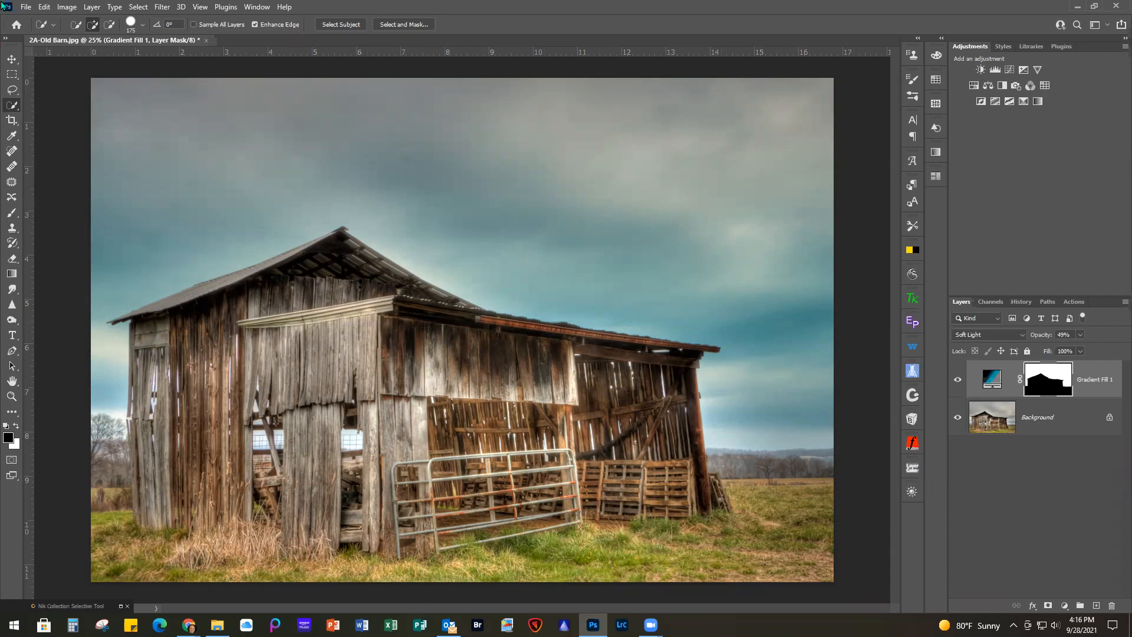
Close 2A-Old Barn.jpg without saving the changes
left_click(26, 9)
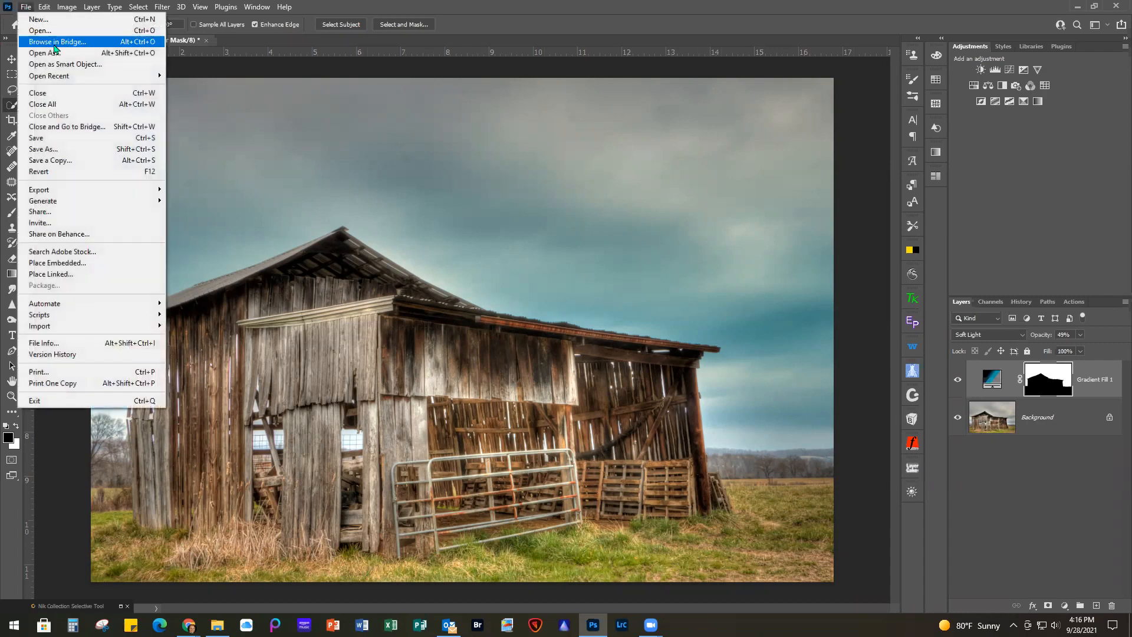
left_click(46, 95)
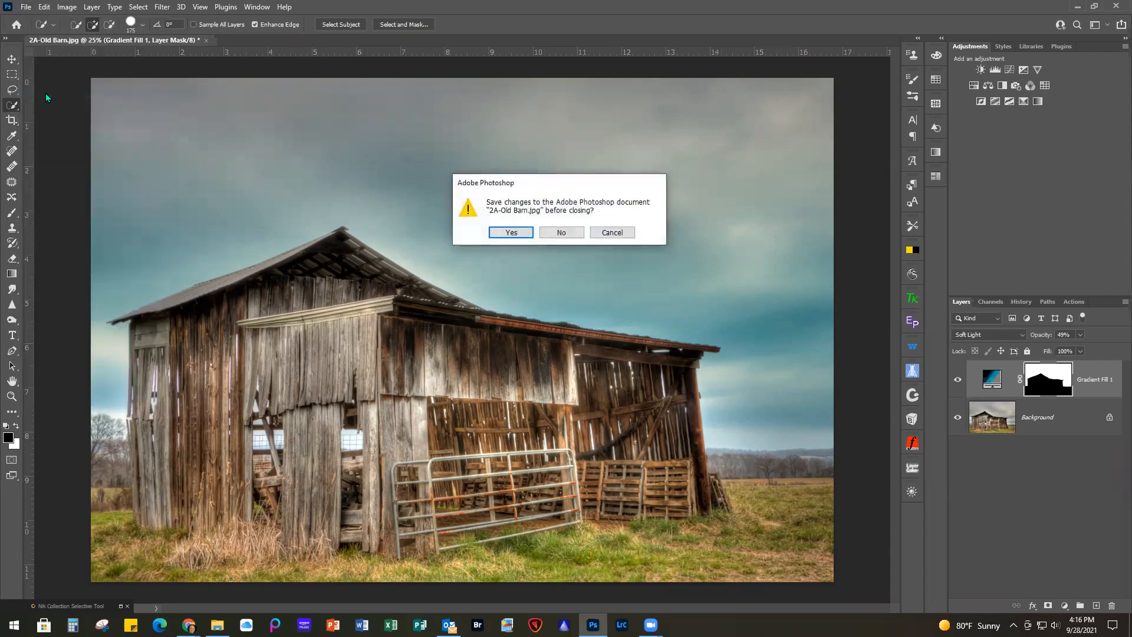
left_click(558, 233)
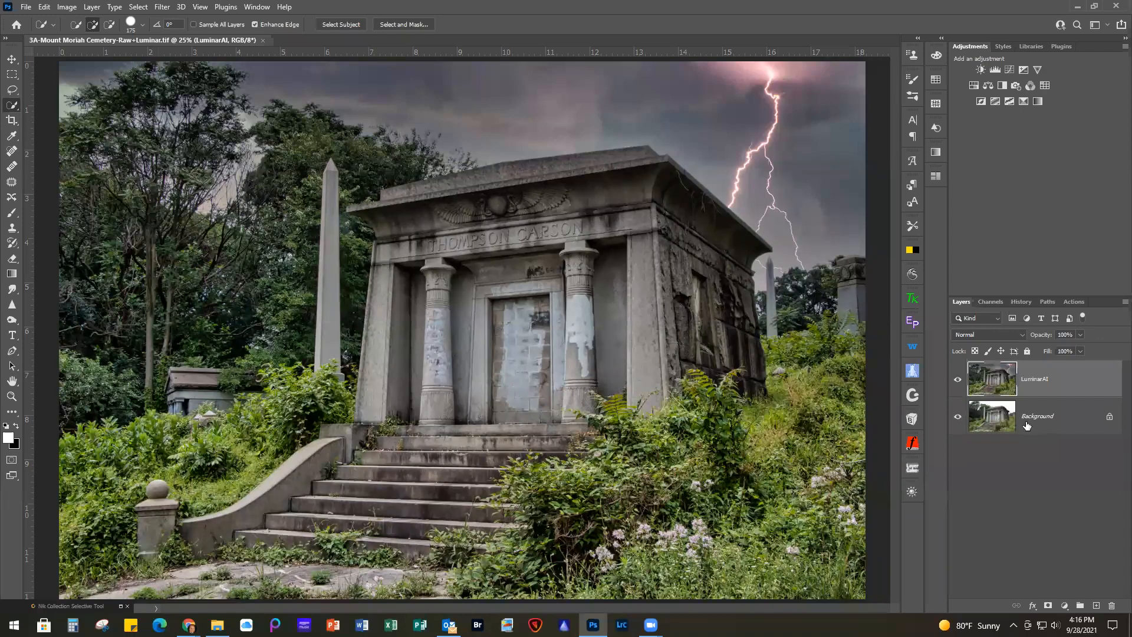
Fit the whole cemetery photo in view and compare it with and without the LuminarAI layer
key("ctrl+0")
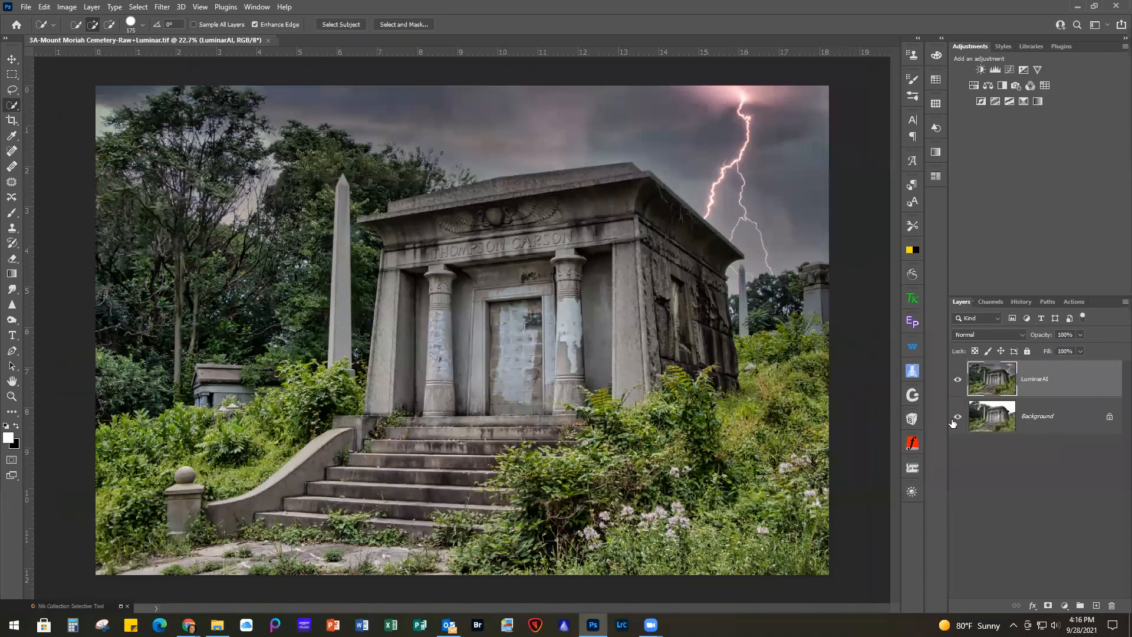
left_click(957, 379)
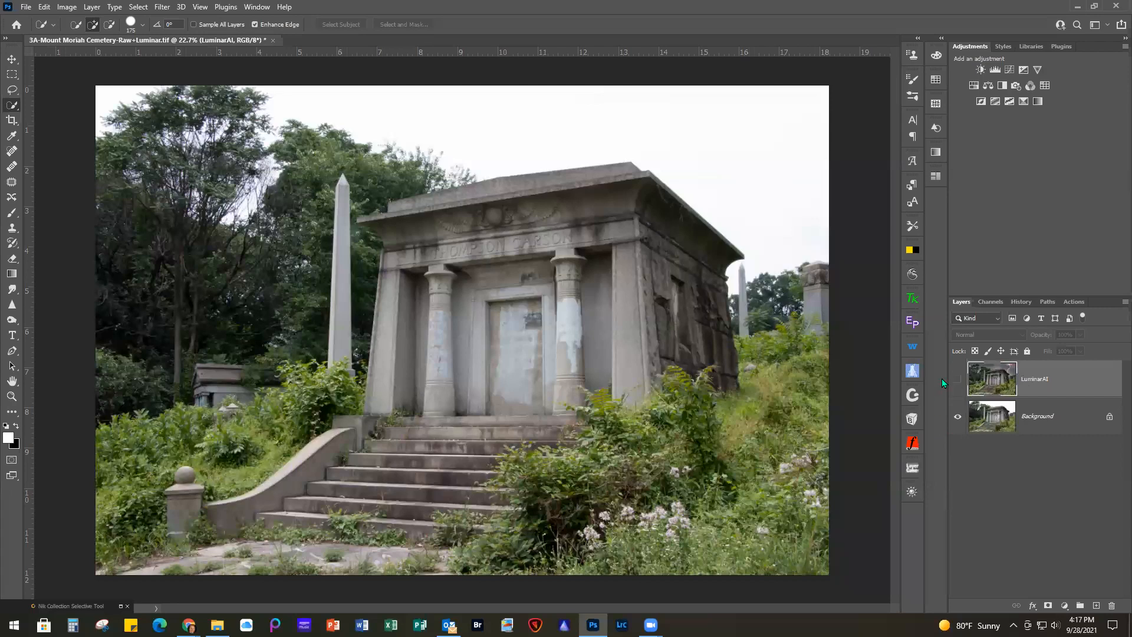
left_click(957, 380)
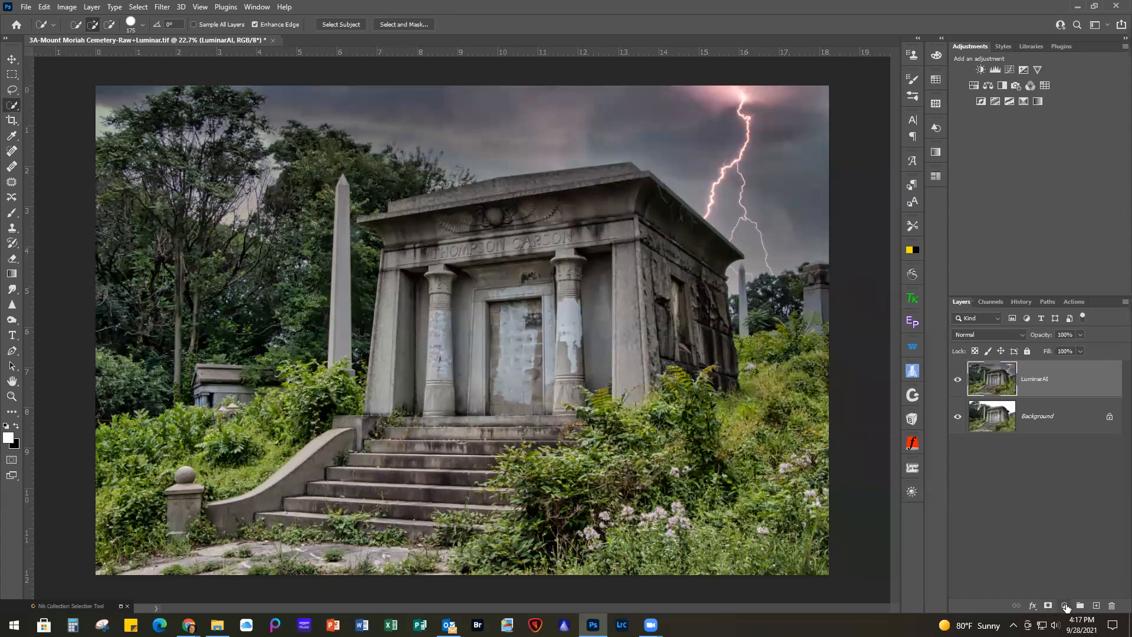
Add a gradient fill layer above LuminarAI using the Purple-Blue-Teal preset from the GRADIENT WEBINAR group
left_click(1065, 606)
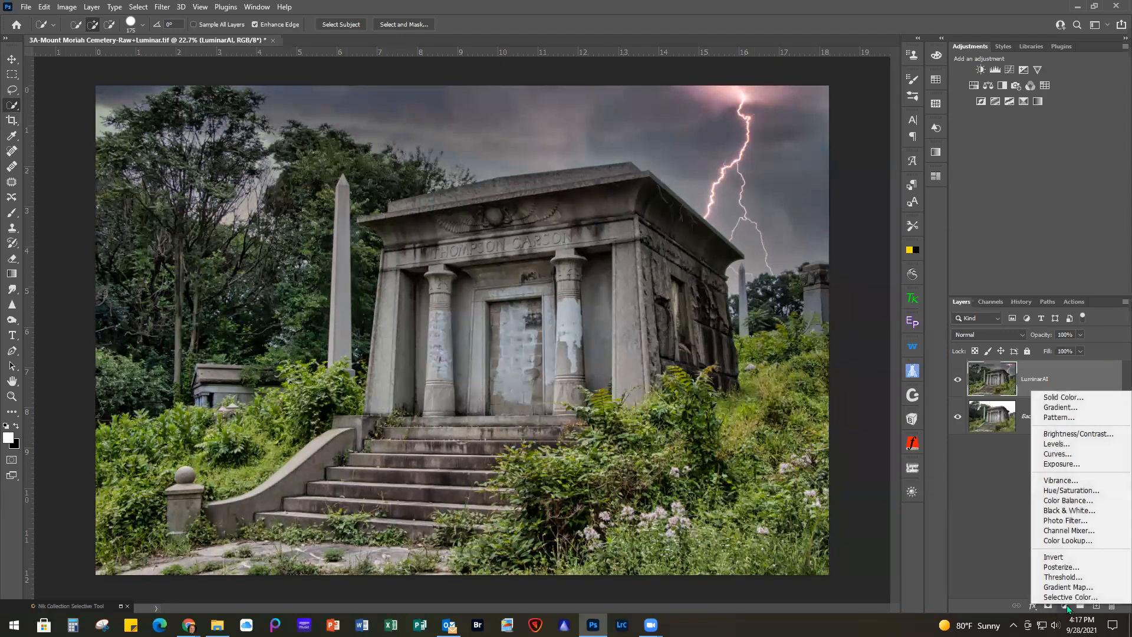
left_click(1054, 408)
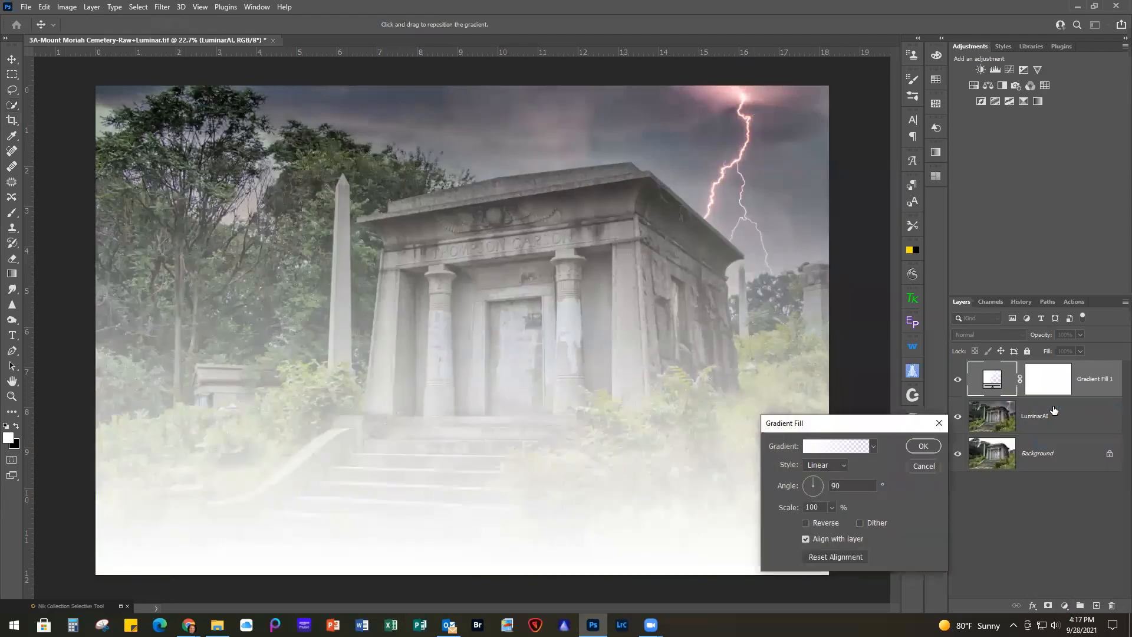
left_click(832, 446)
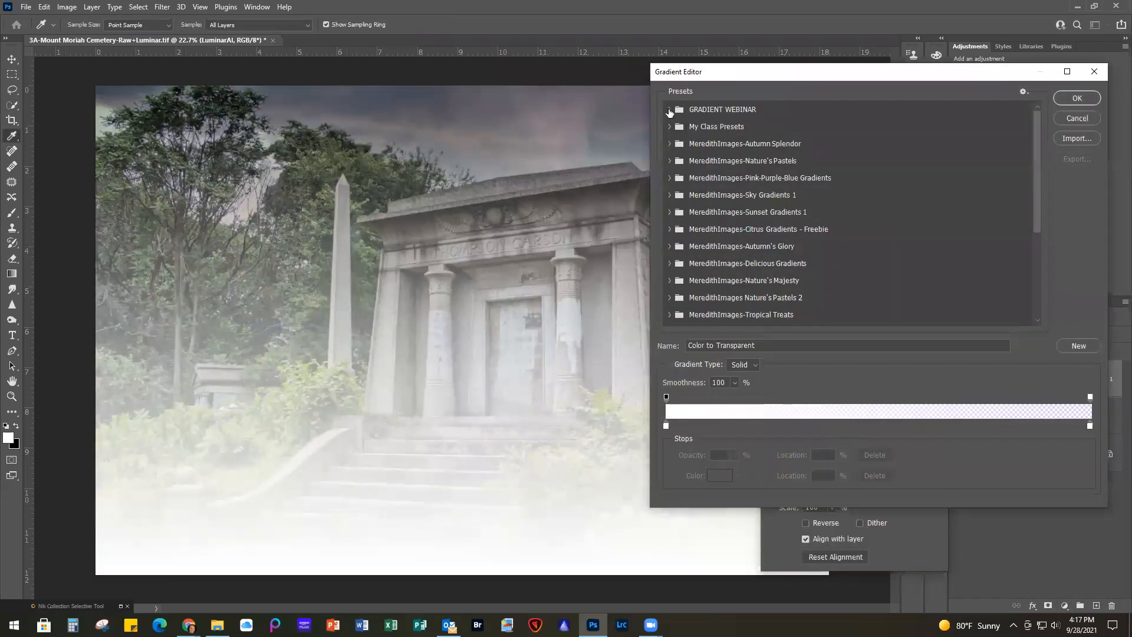
left_click(669, 109)
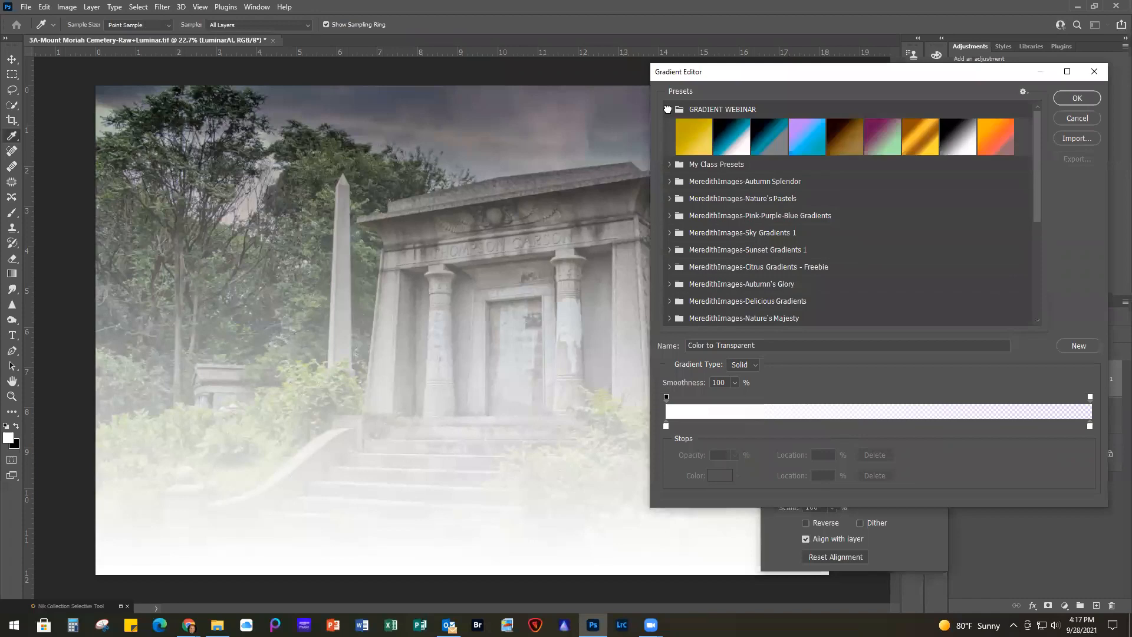
left_click(808, 135)
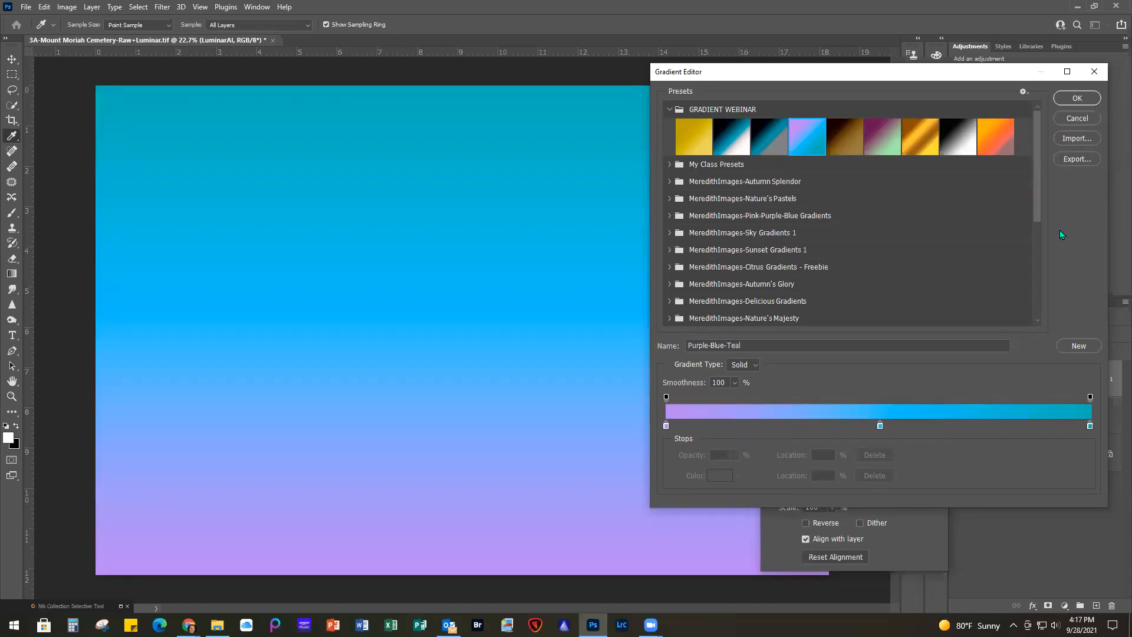
left_click(1087, 94)
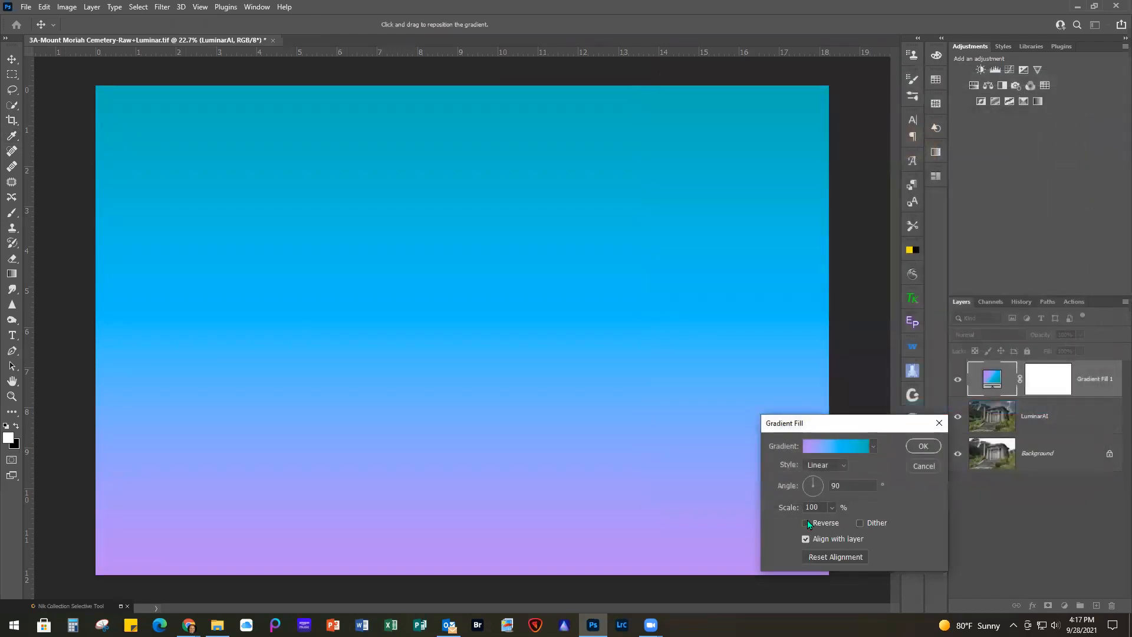
Reverse the gradient fill, set its angle to 62°, and apply it
left_click(806, 523)
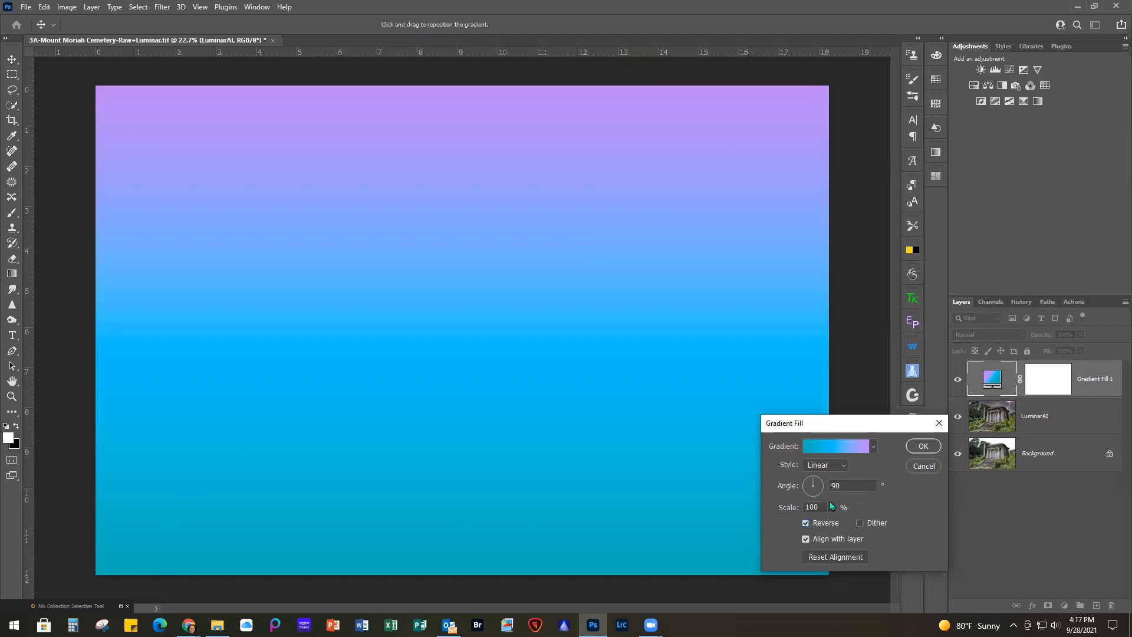
left_click_drag(845, 487, 819, 486)
type("62")
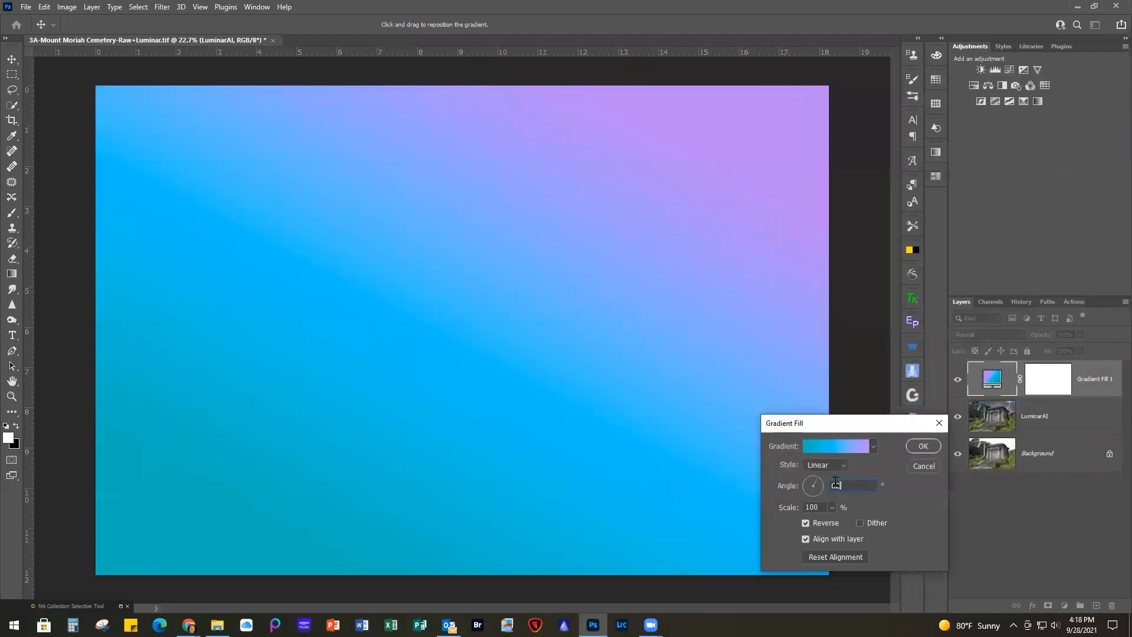
left_click(816, 483)
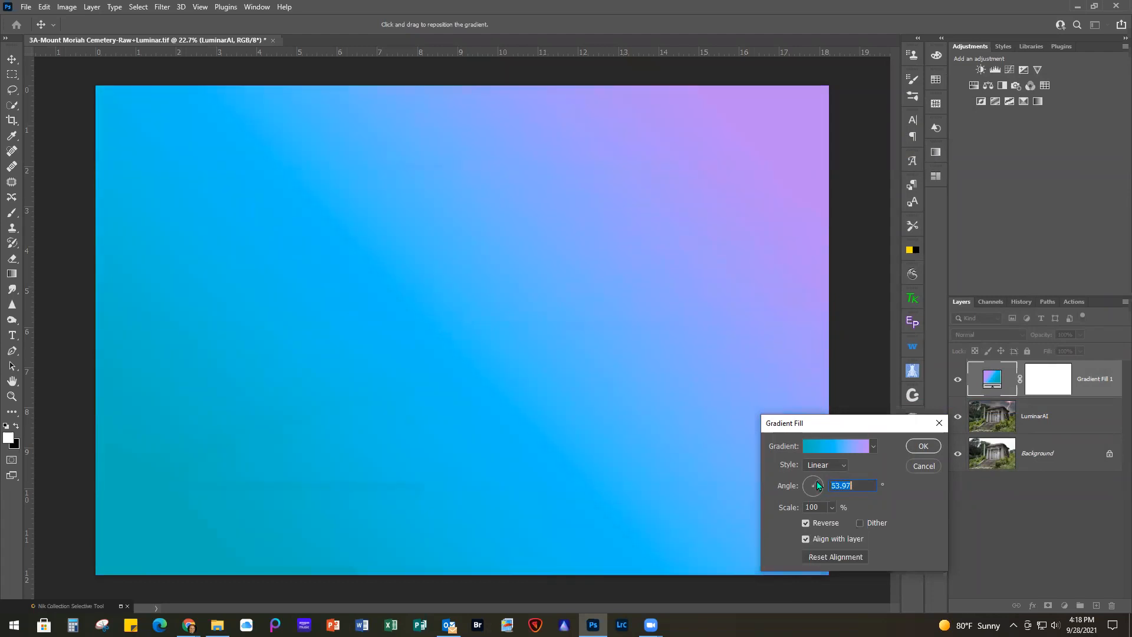
left_click(816, 481)
type("62")
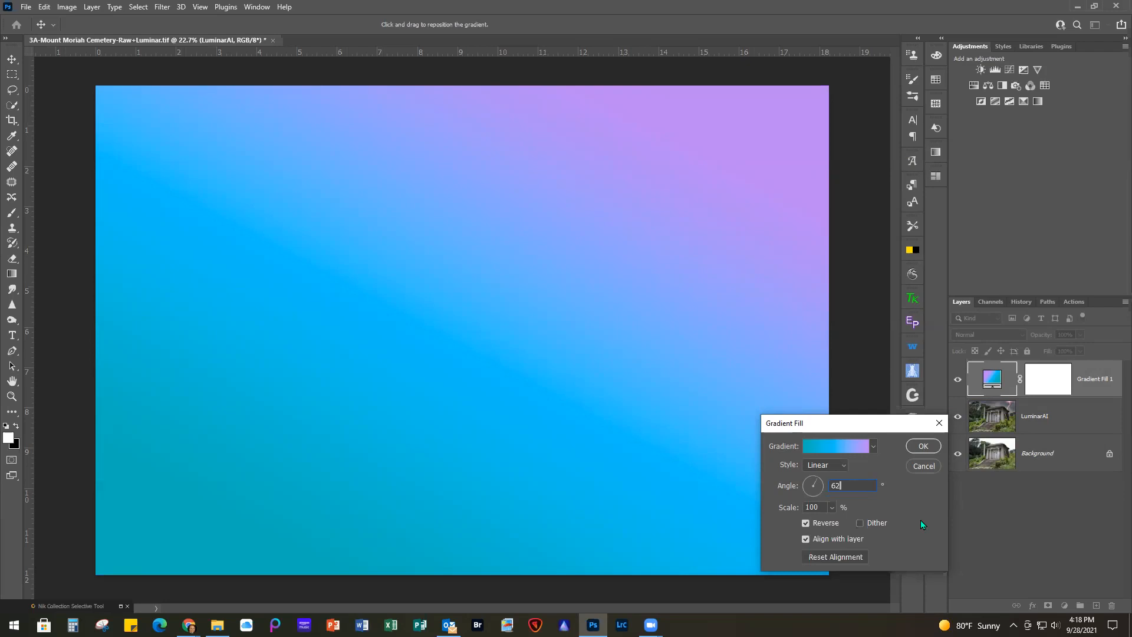
left_click(923, 446)
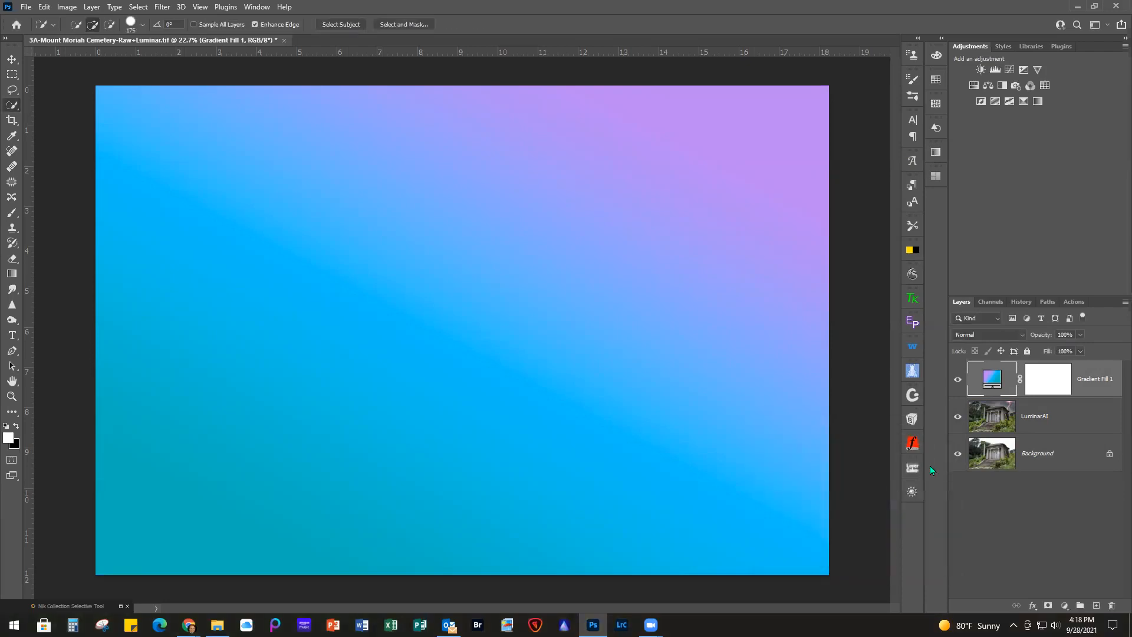
Set the gradient layer's blend mode to Multiply and reduce its opacity to about 73%
left_click(985, 335)
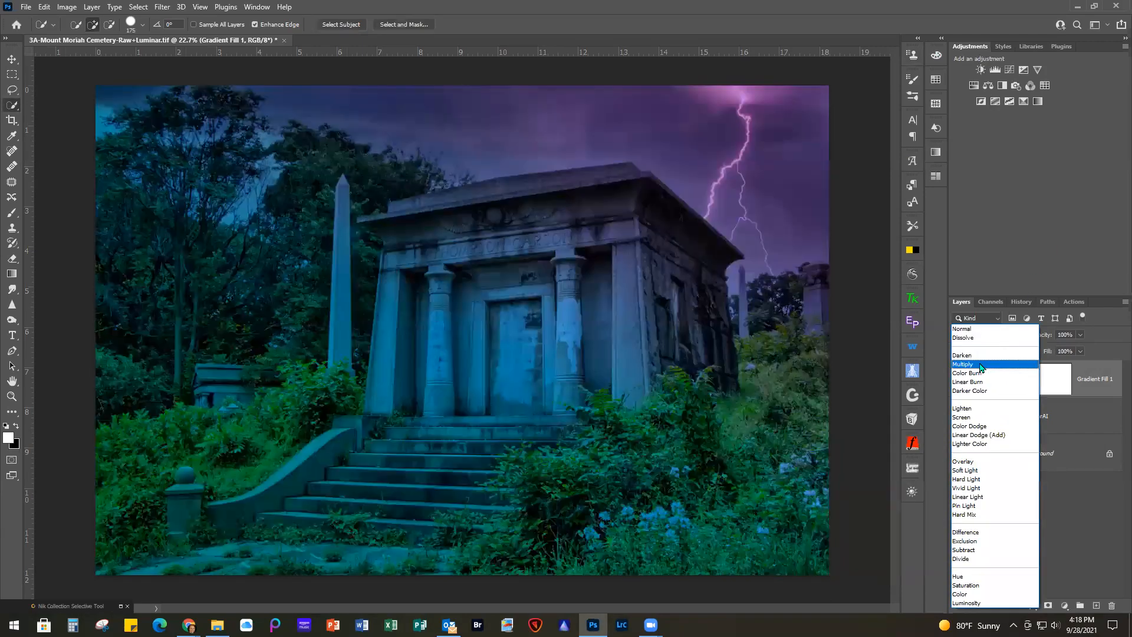
left_click(981, 365)
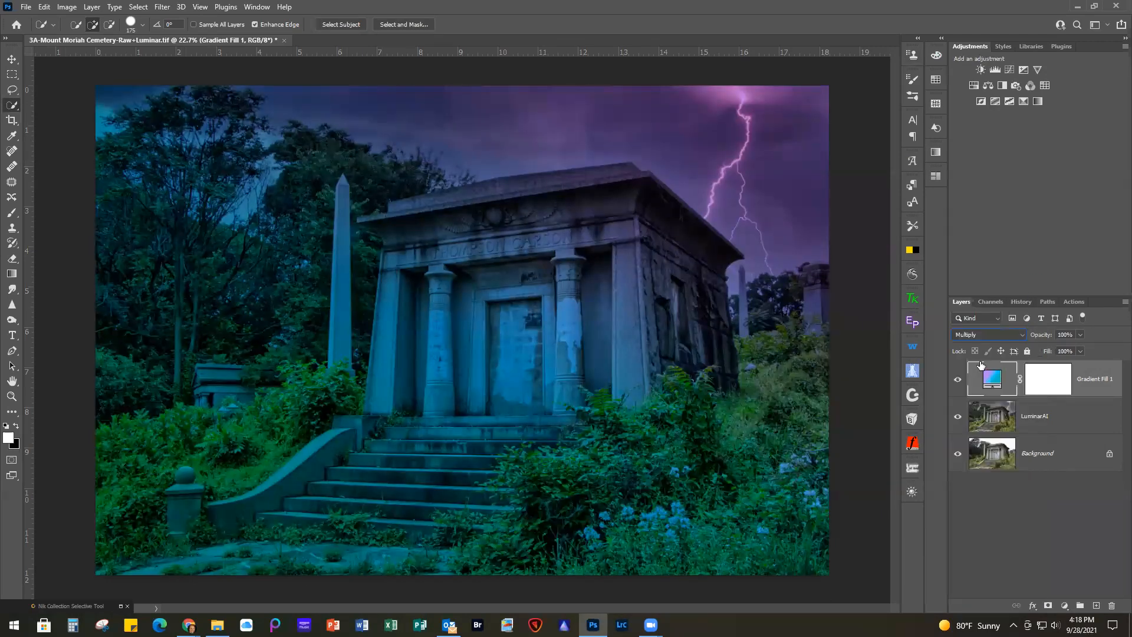
left_click(1080, 334)
left_click_drag(1084, 350, 1068, 354)
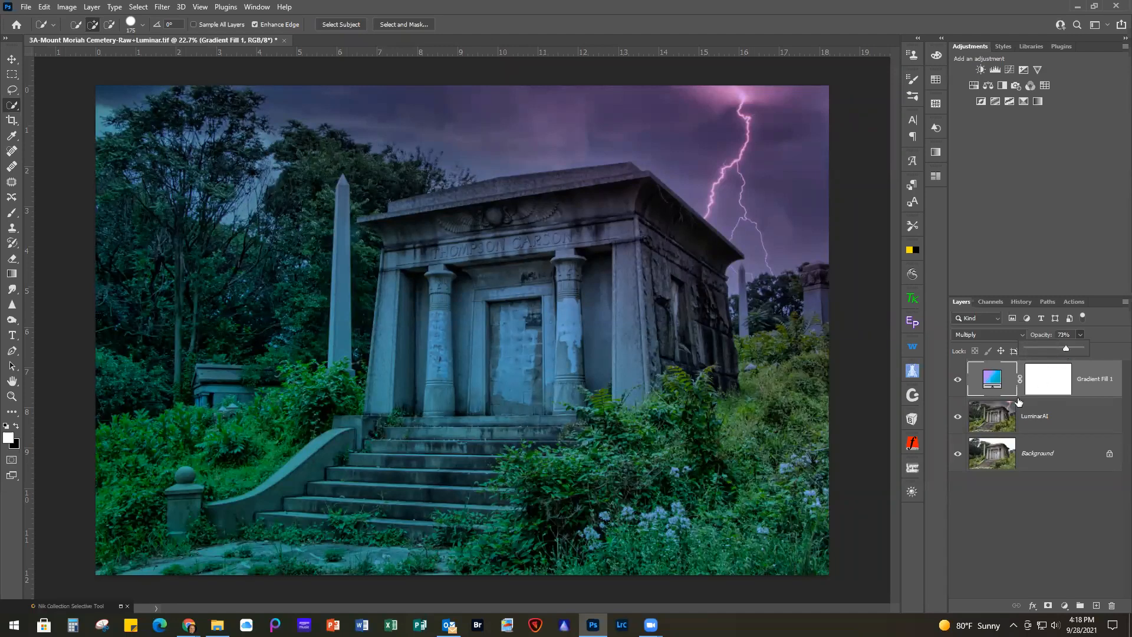
Add a Brightness/Contrast adjustment layer on top with brightness 20 and contrast 25
left_click(978, 69)
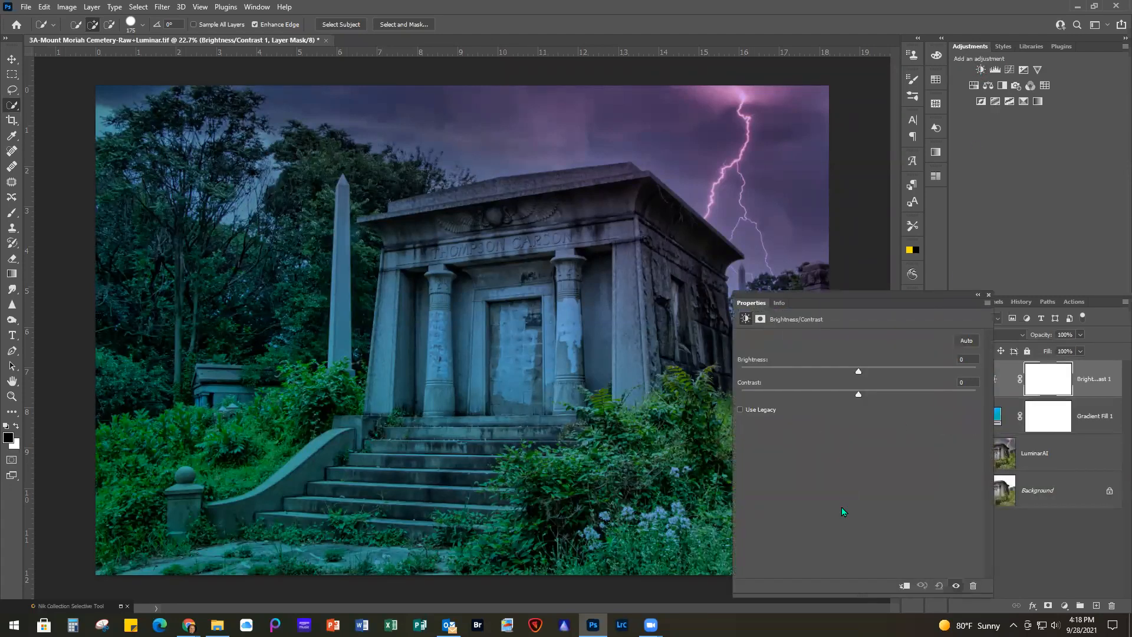
left_click_drag(859, 371, 888, 396)
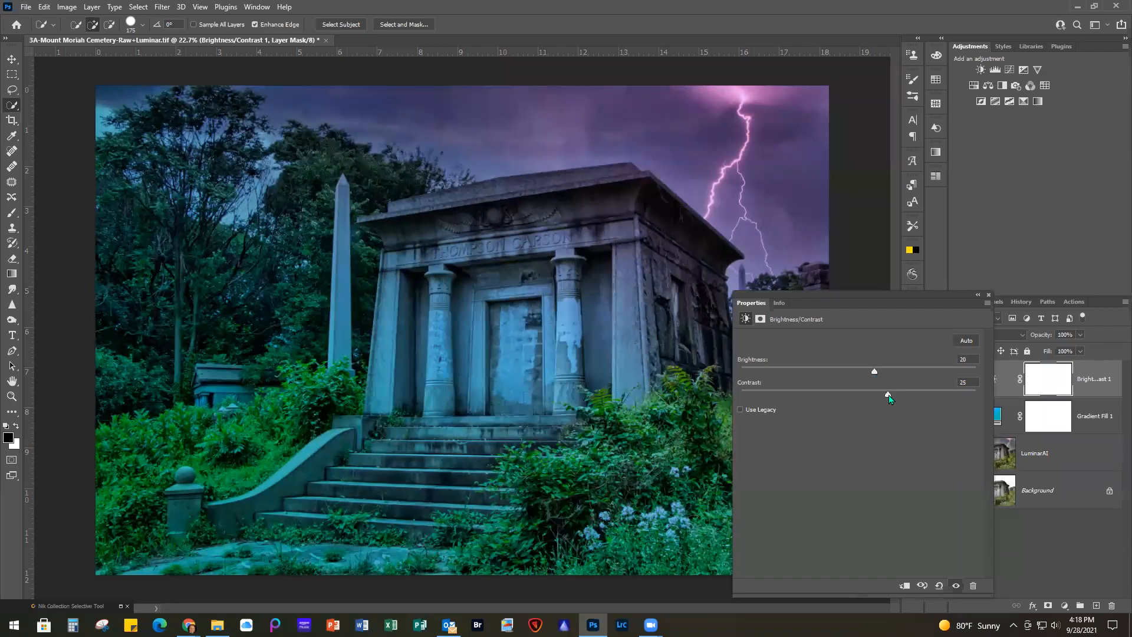
left_click(989, 293)
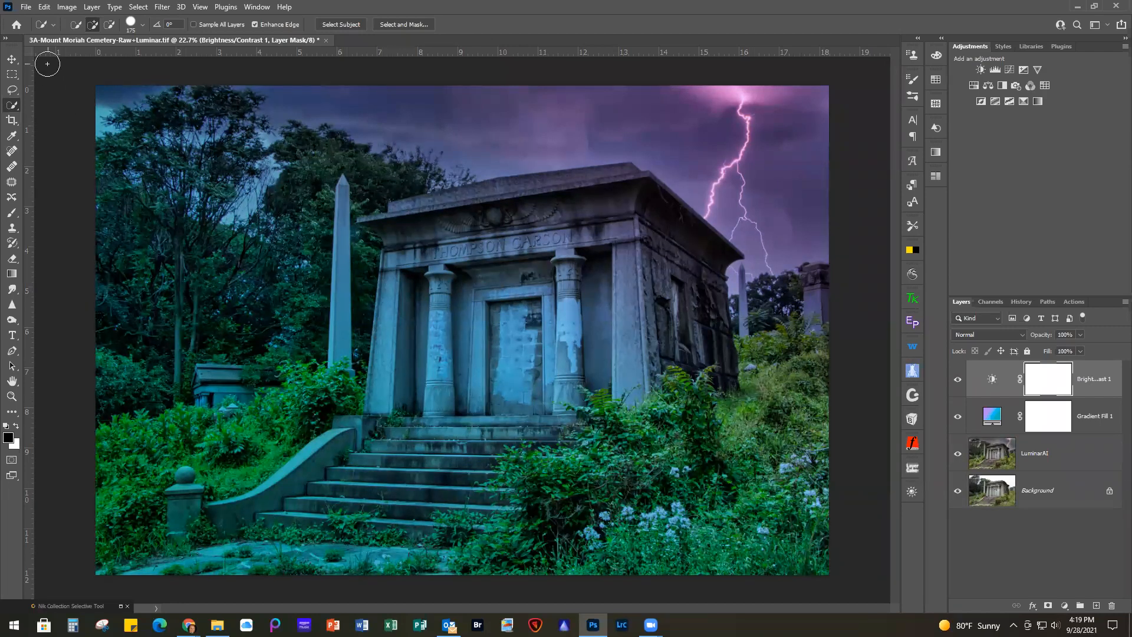
Close 3A-Mount Moriah Cemetery-Raw+Luminar.tif without saving the changes
left_click(26, 7)
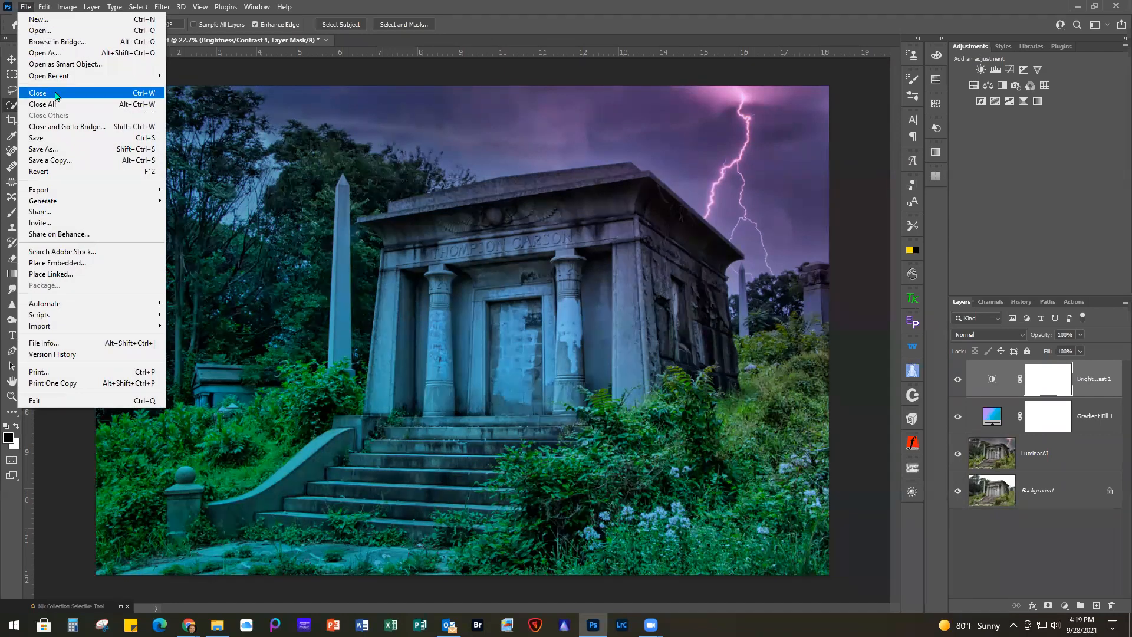
left_click(56, 94)
left_click(561, 233)
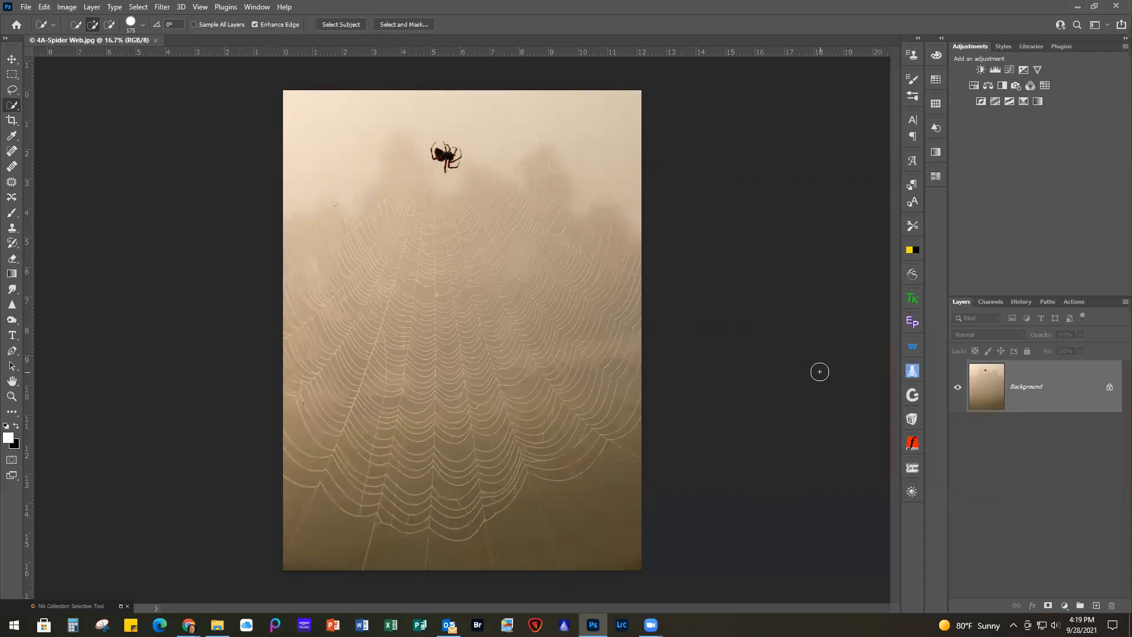
Add a gradient fill layer to the spider web photo using the Warm Brown 1 preset from the GRADIENT WEBINAR group
scroll(565, 435, "up", 2)
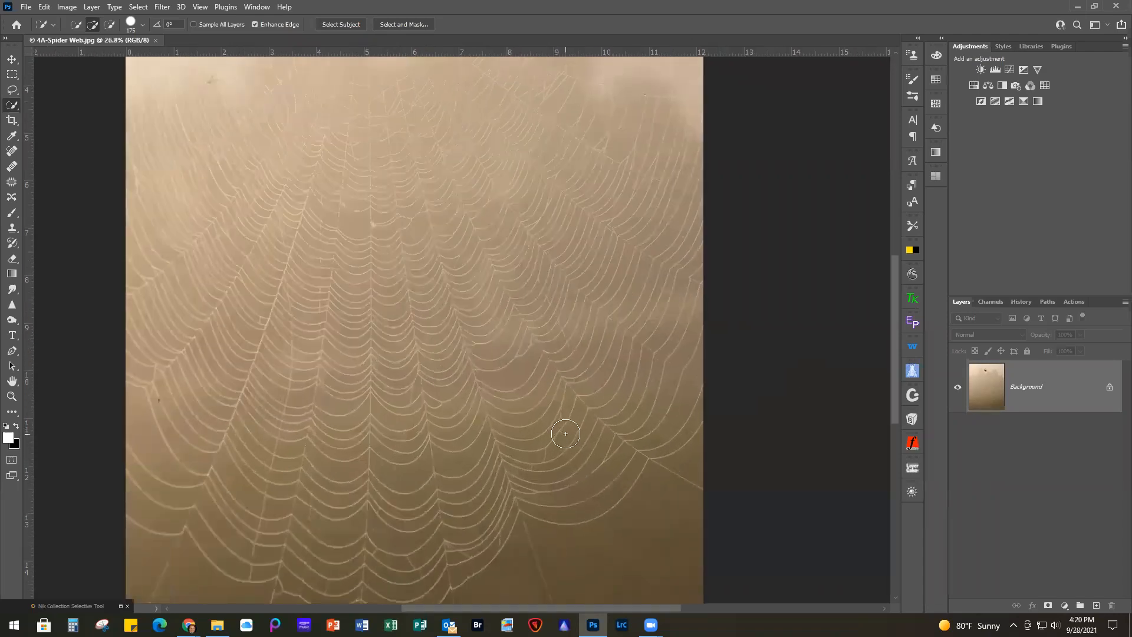
scroll(565, 433, "up", 2)
scroll(489, 465, "up", 2)
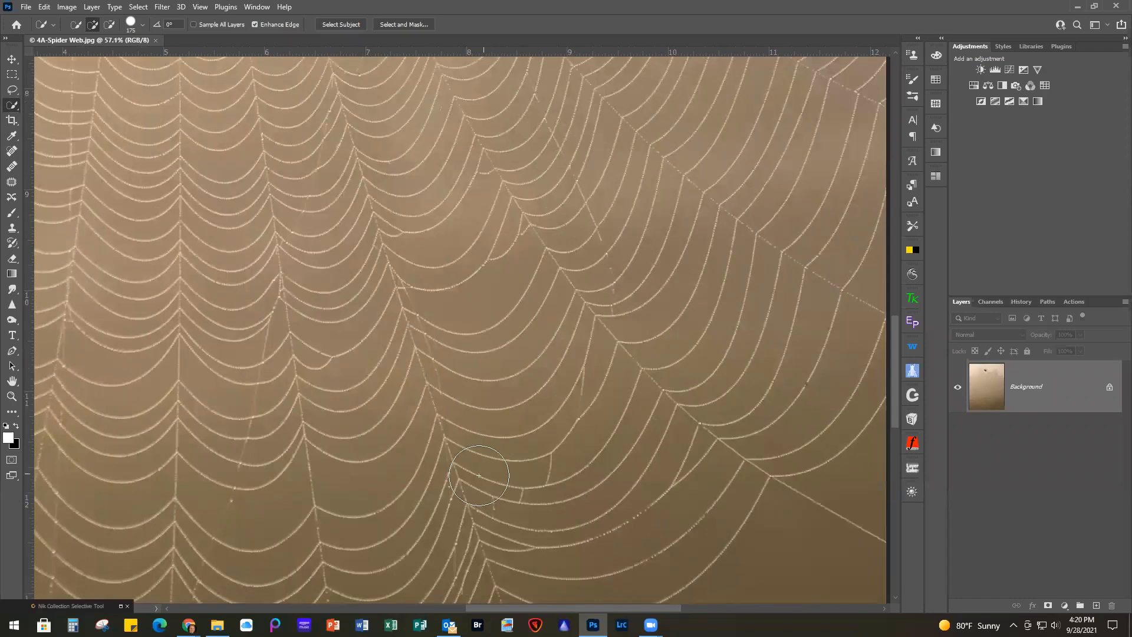
scroll(675, 411, "down", 4)
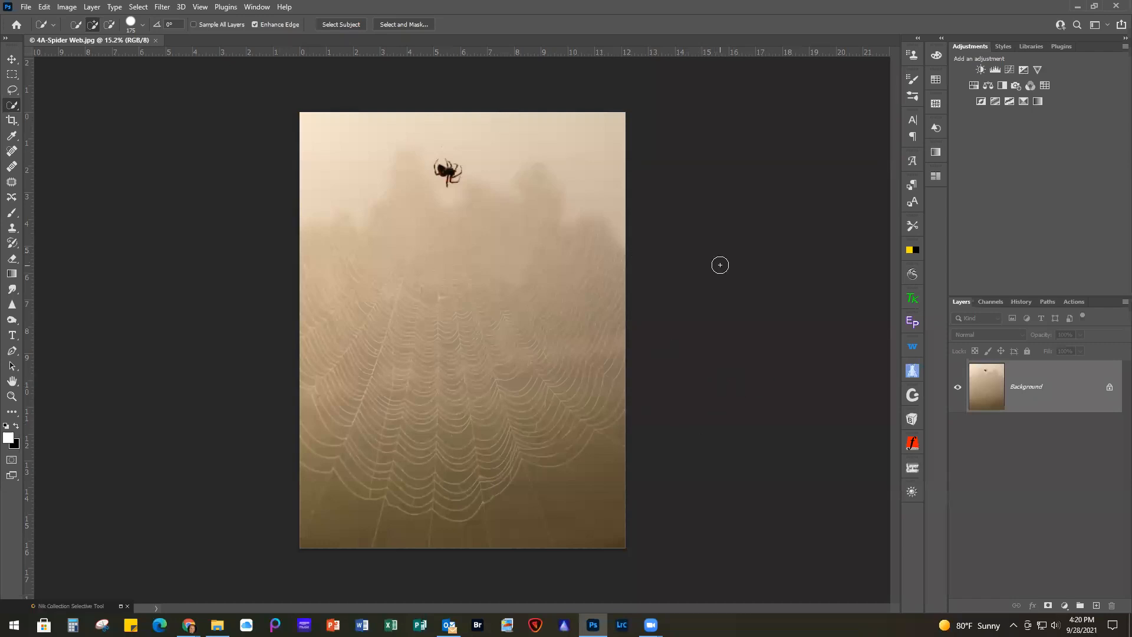
left_click(1064, 605)
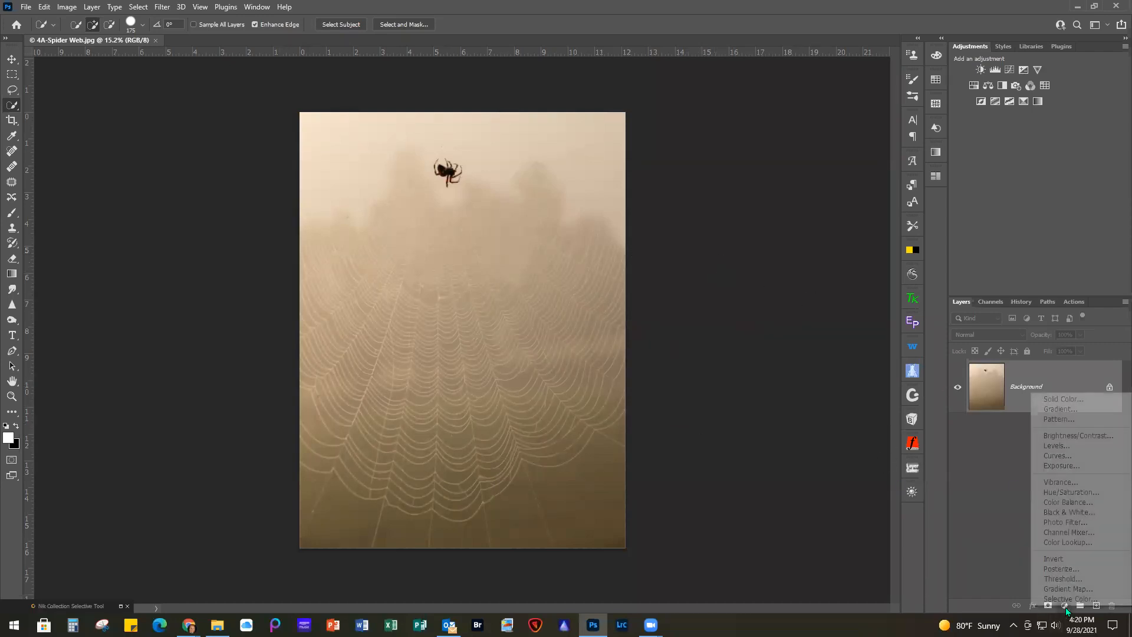
left_click(1059, 410)
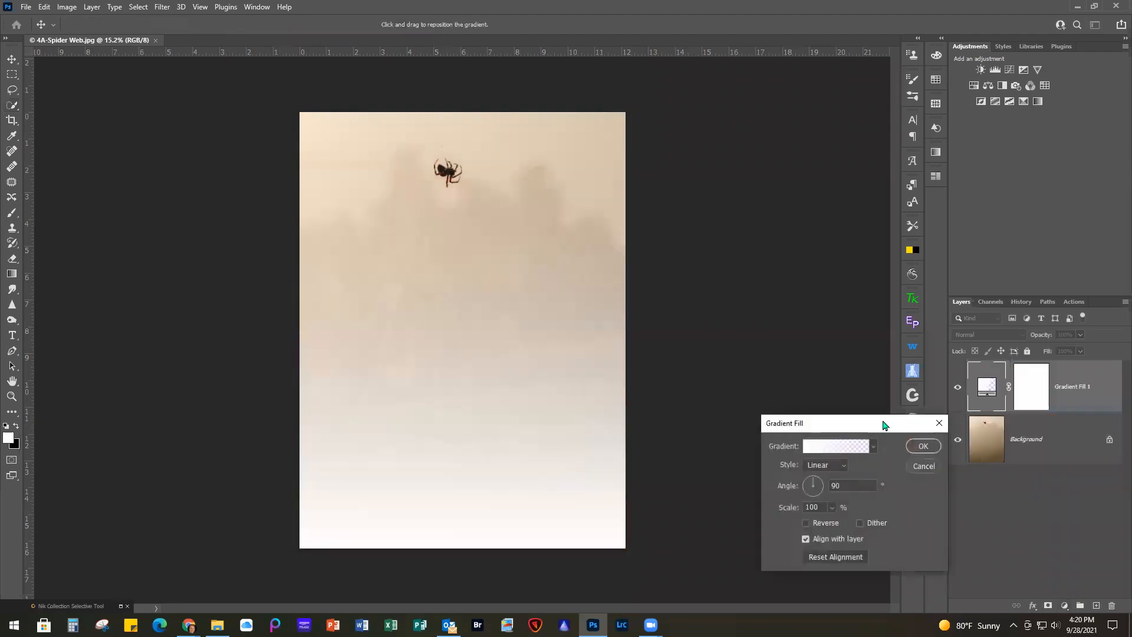
left_click(837, 446)
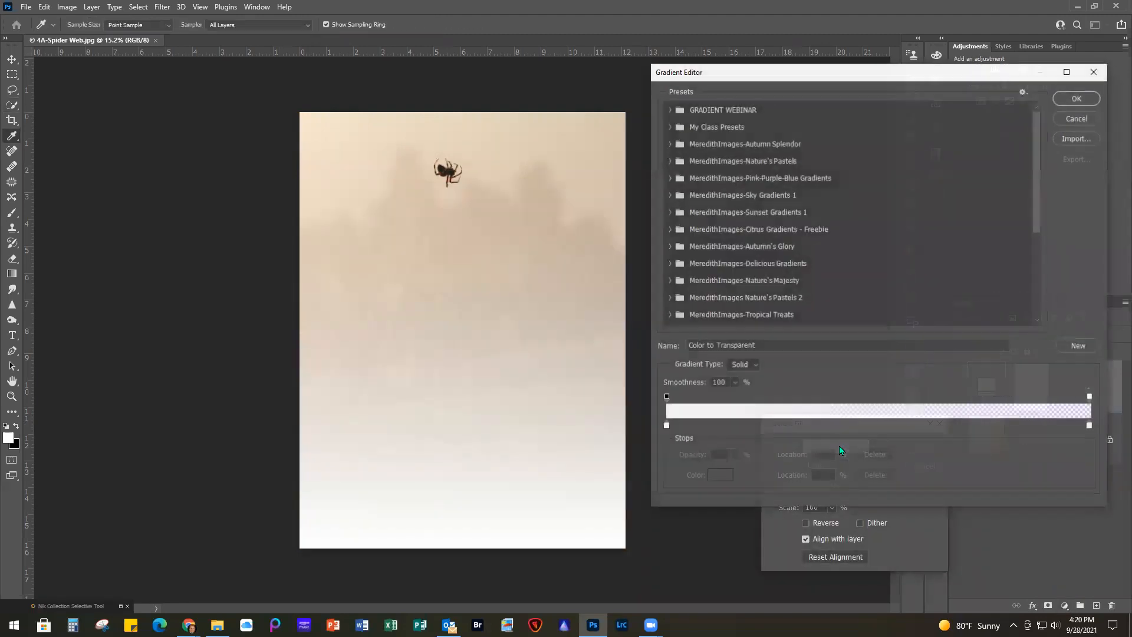
left_click(670, 110)
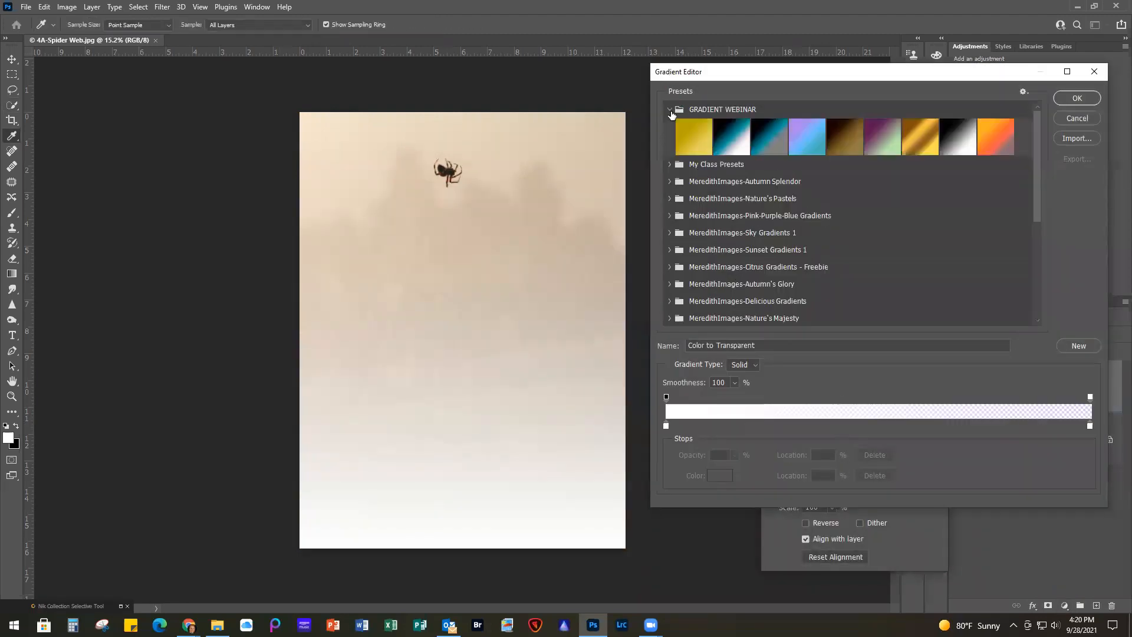
left_click(846, 139)
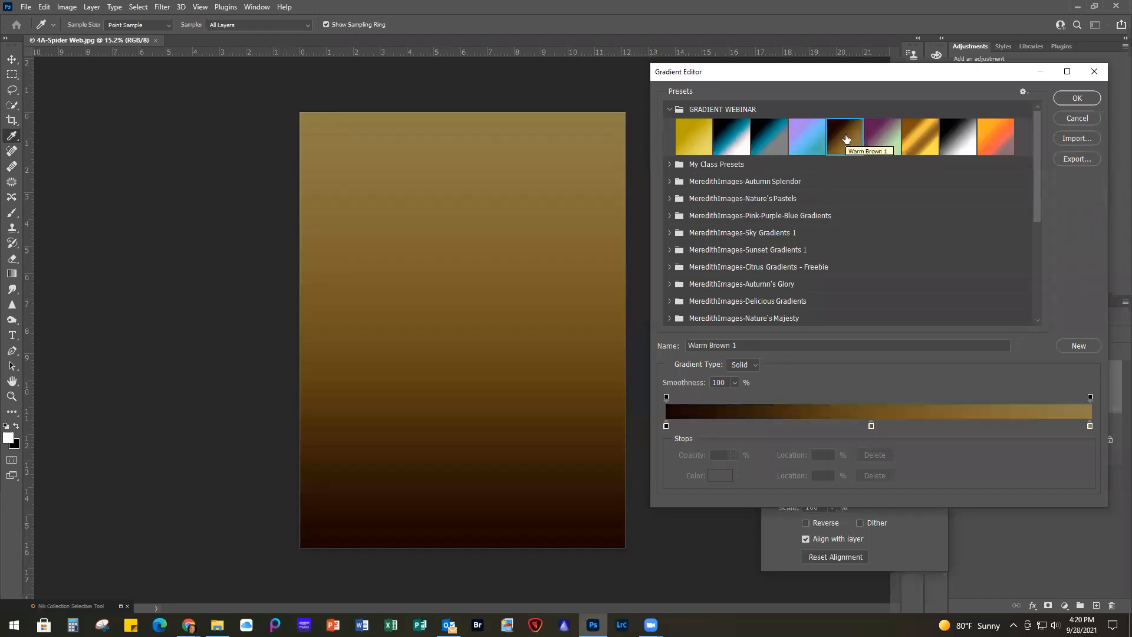
left_click(1087, 98)
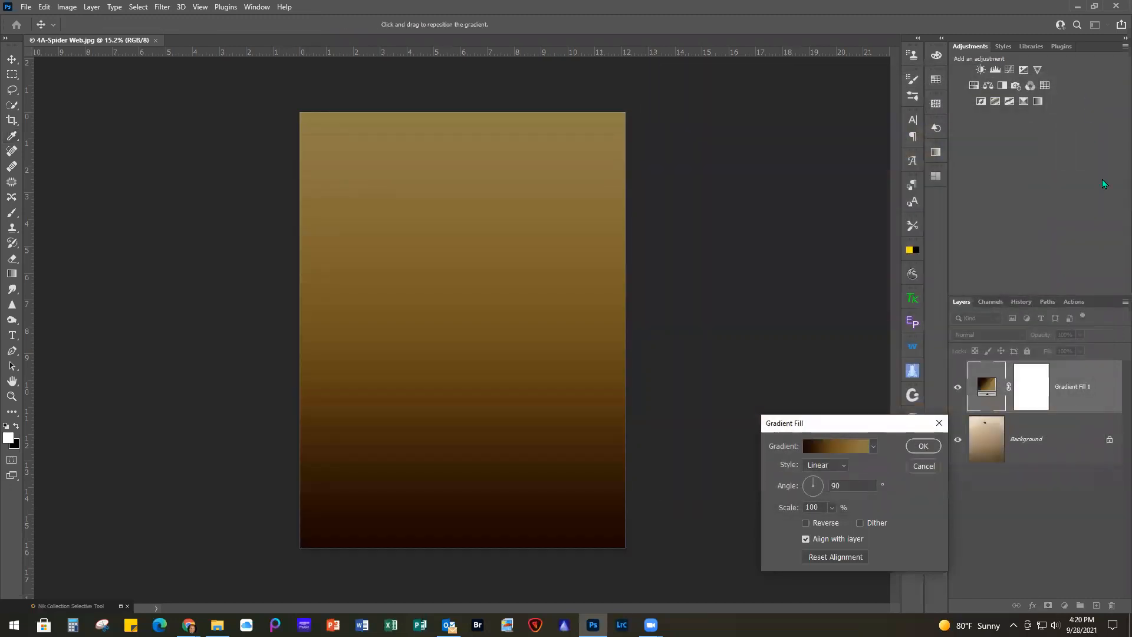
left_click(925, 446)
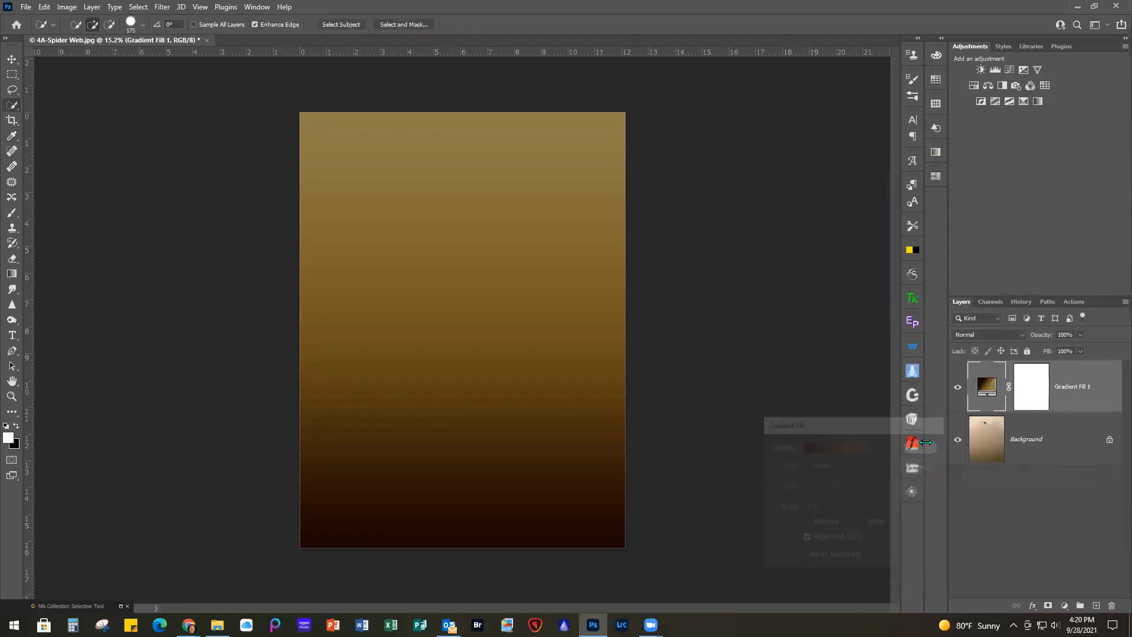
Set the gradient fill layer's blend mode to Soft Light and hide the layer
left_click(988, 335)
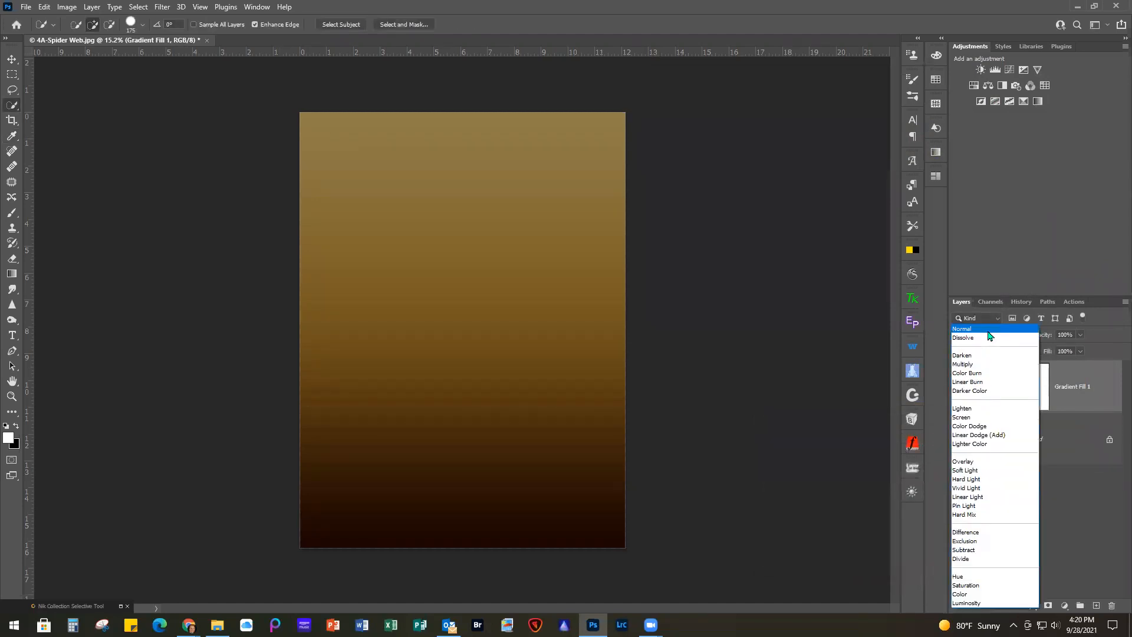
left_click(983, 473)
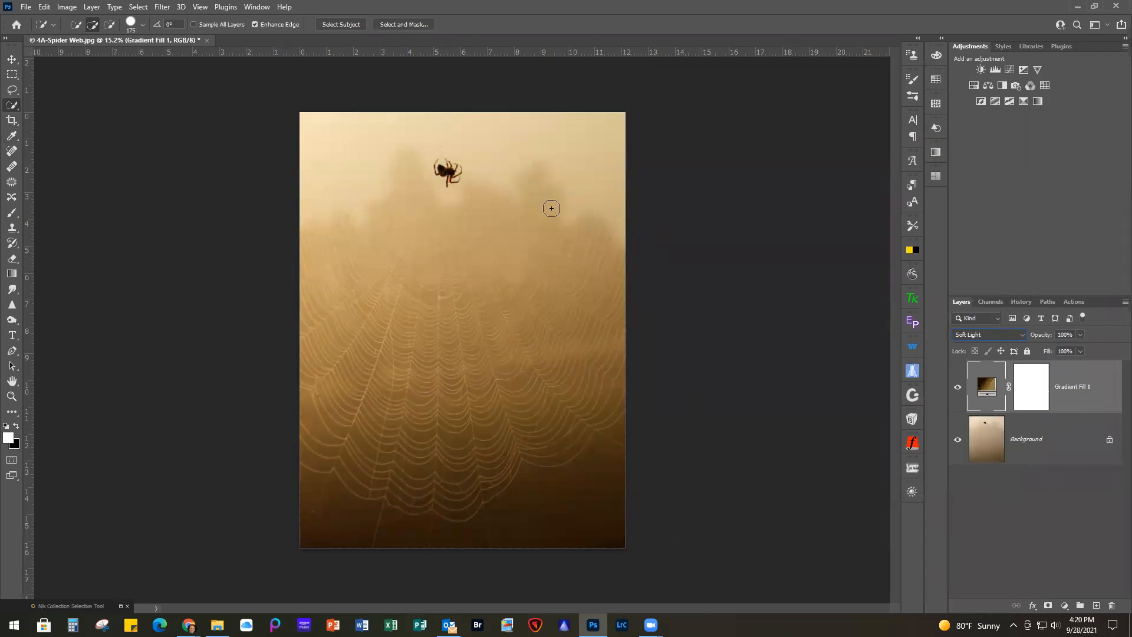
left_click(958, 389)
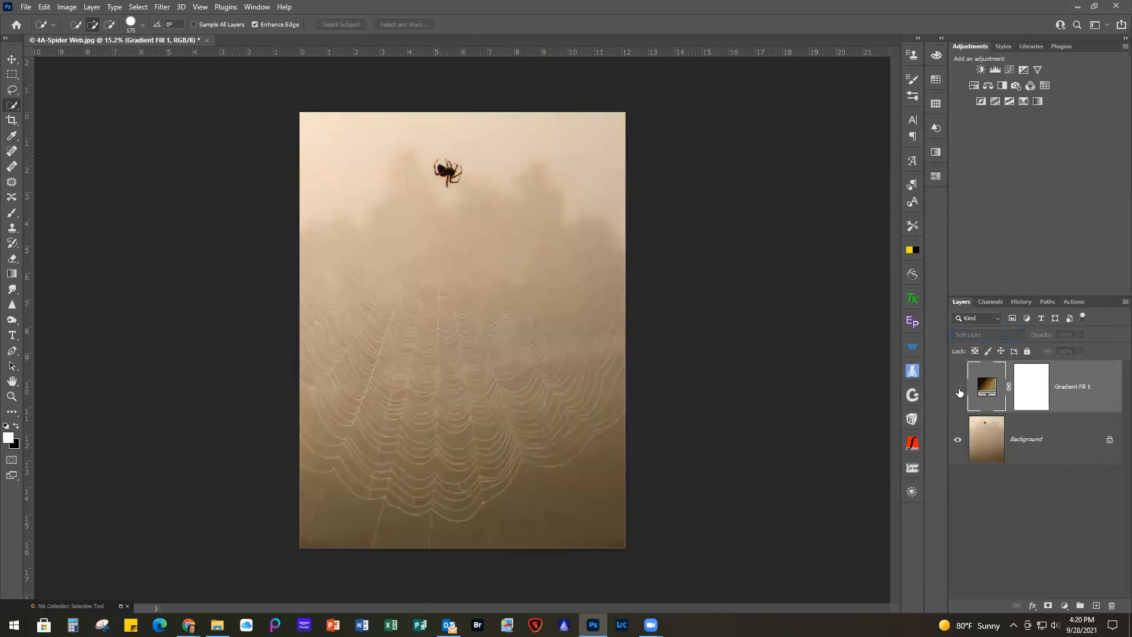
Add a Gradient Map adjustment layer directly above the Background layer
left_click(1064, 441)
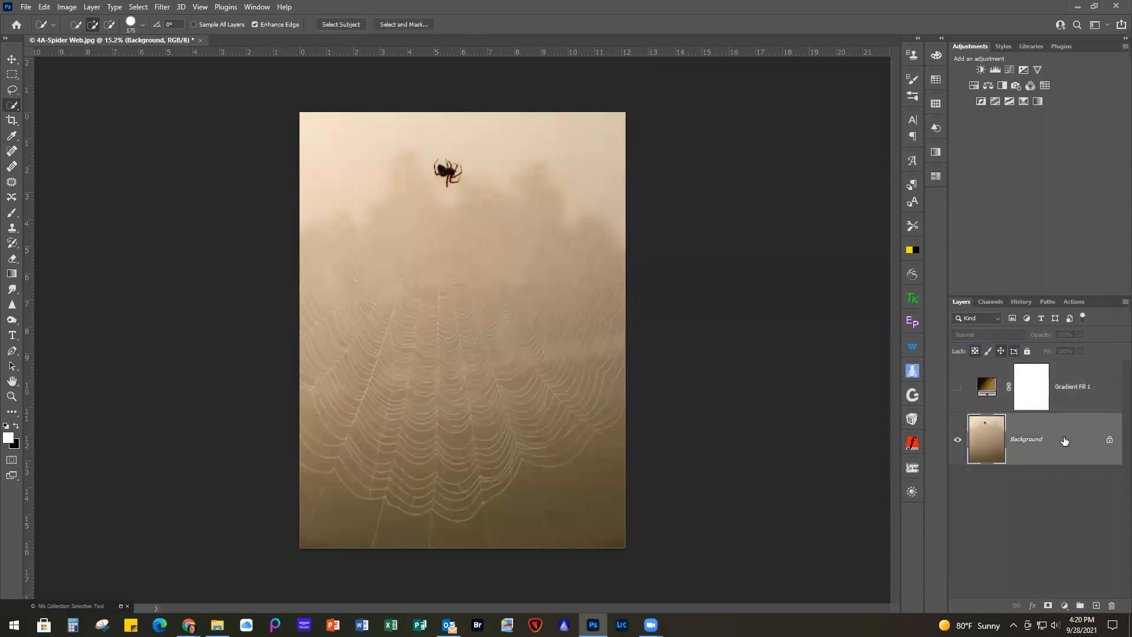
left_click(1065, 606)
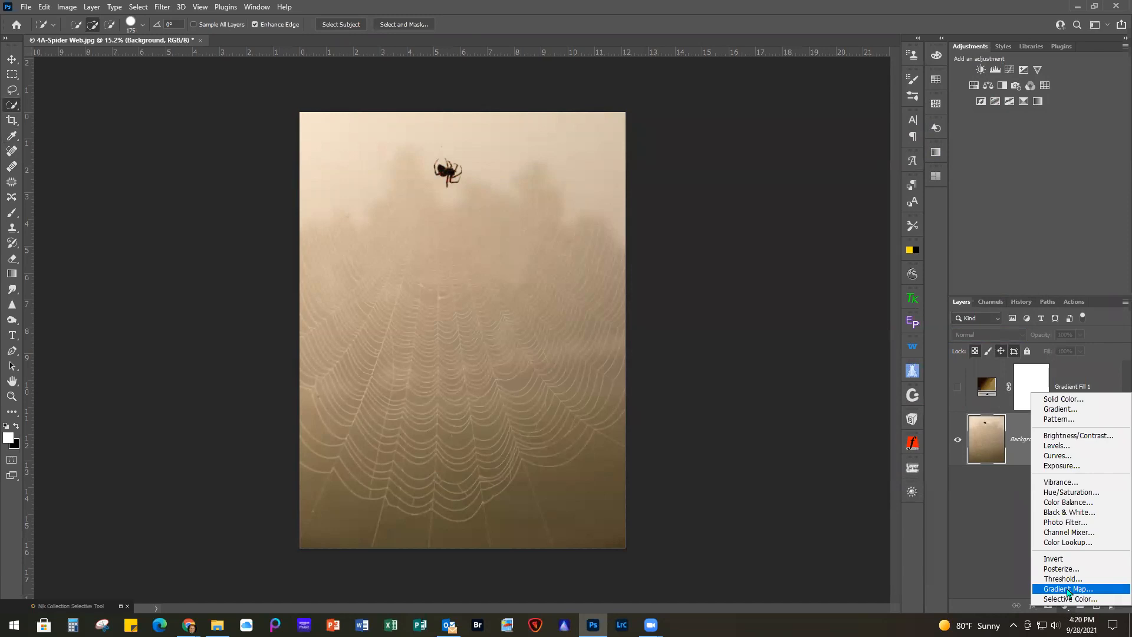
left_click(1067, 589)
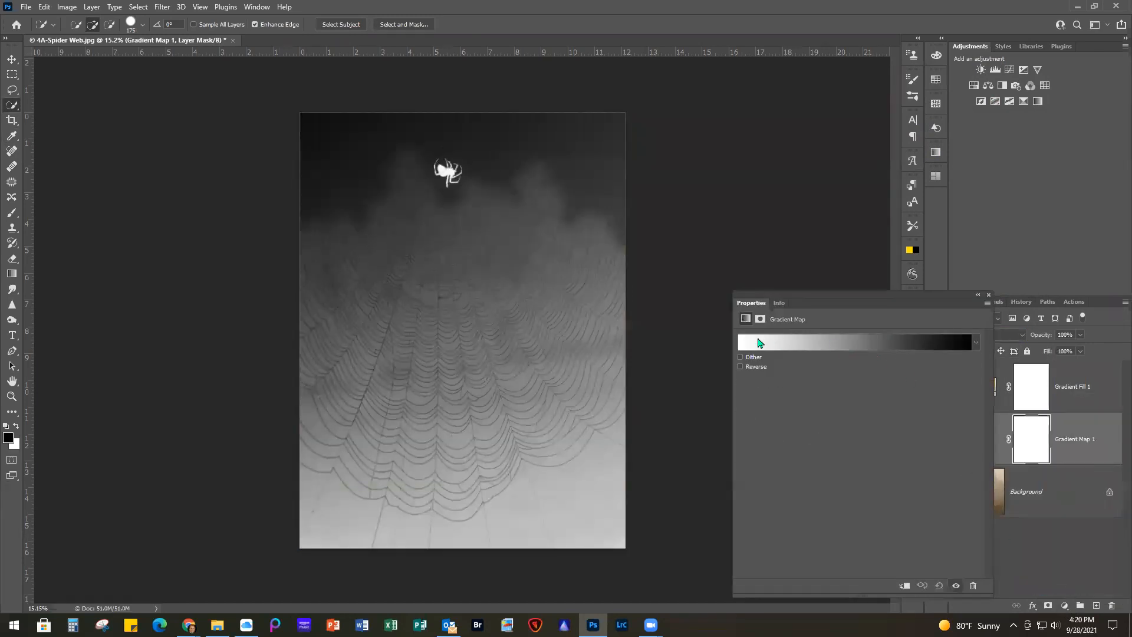
Apply the Warm Brown 1 preset from the GRADIENT WEBINAR group to the gradient map layer and close its properties
left_click(810, 348)
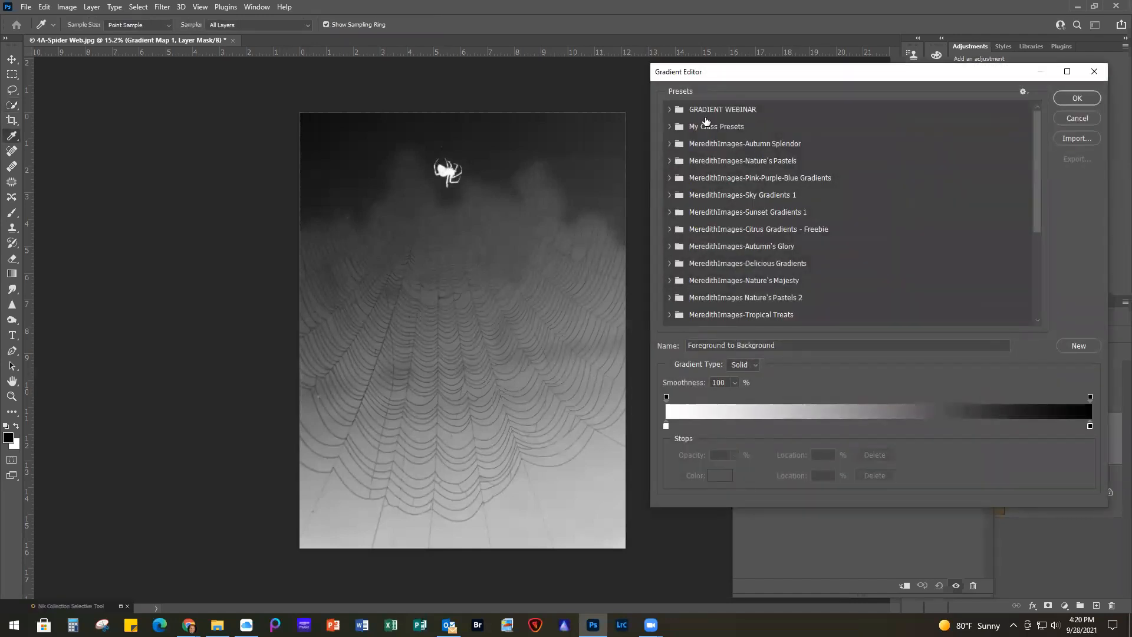
left_click(670, 109)
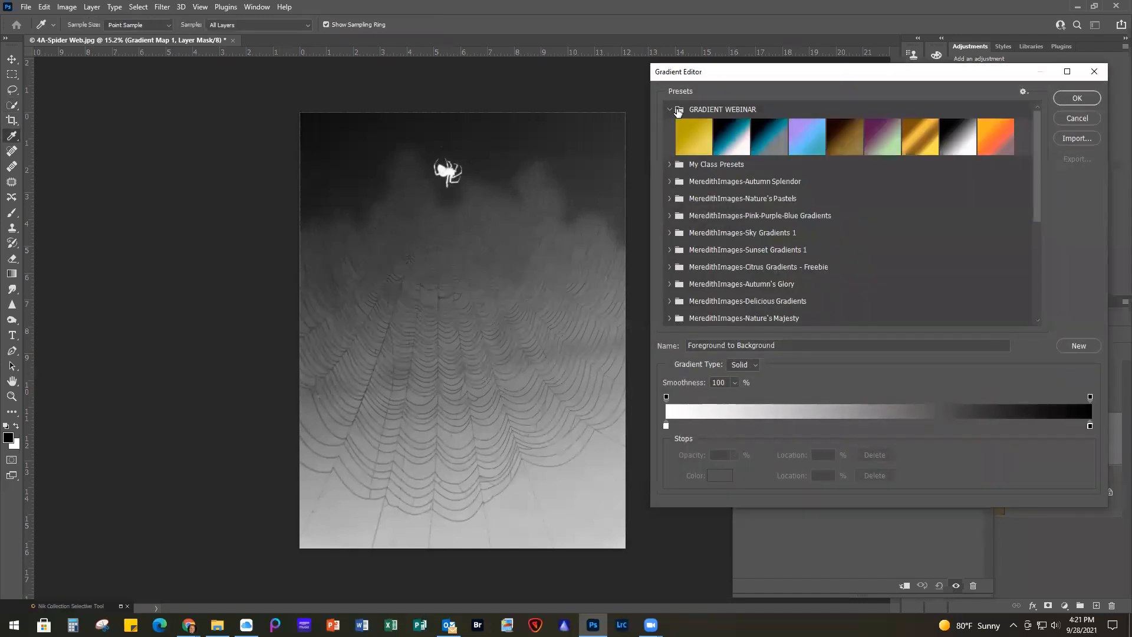
left_click(846, 138)
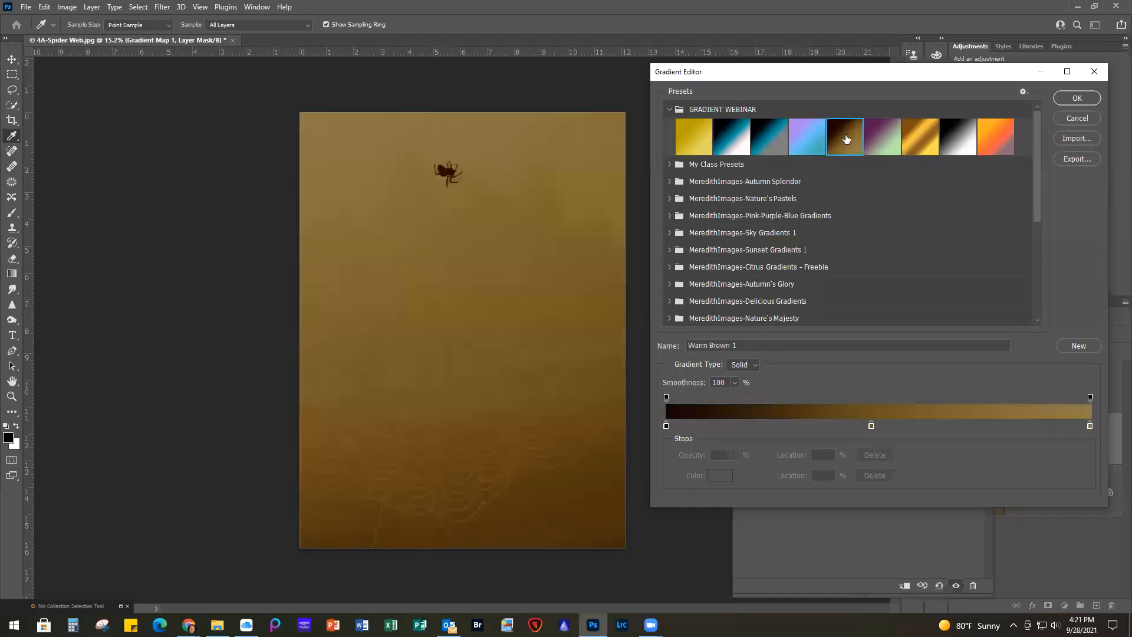
left_click(1073, 98)
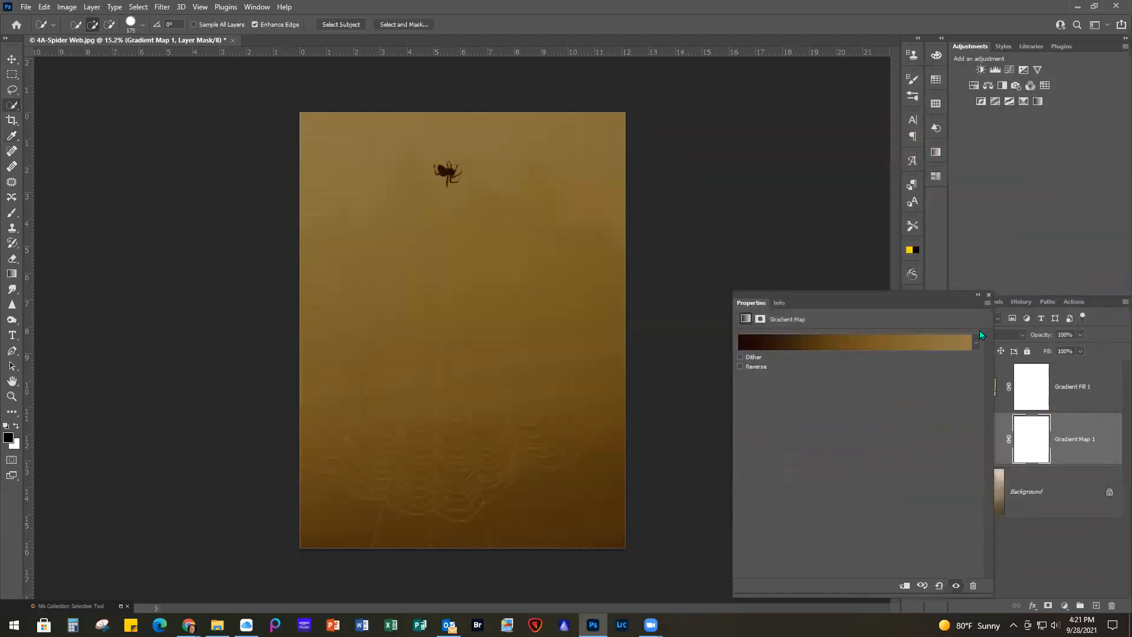
left_click(988, 295)
Set the gradient map layer's blend mode to Soft Light
left_click(982, 336)
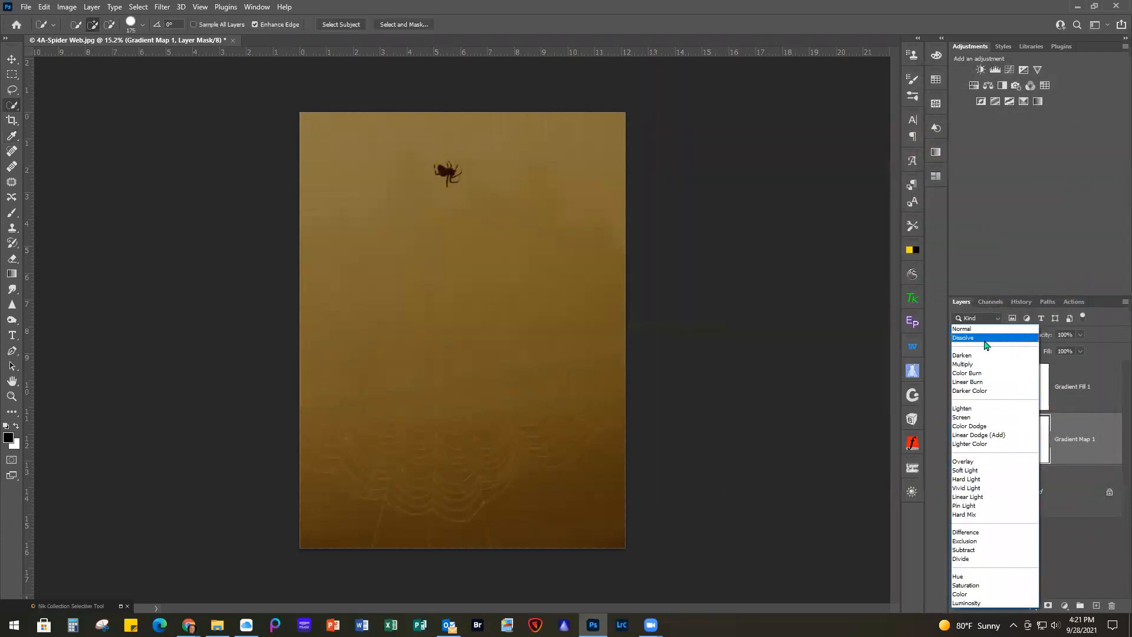
left_click(969, 365)
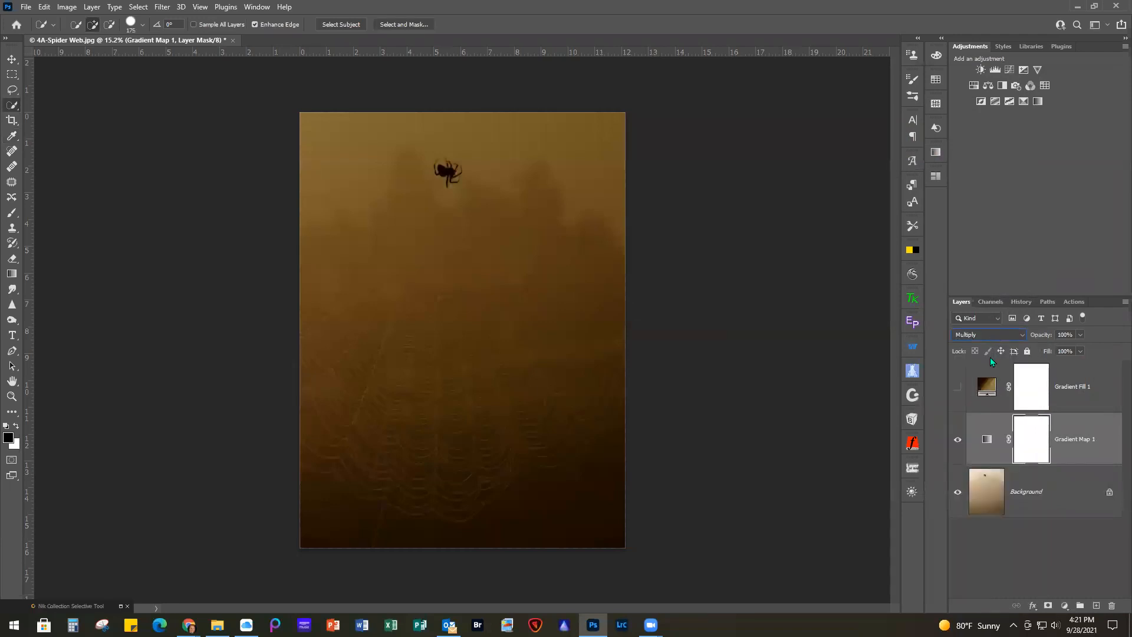
left_click(992, 338)
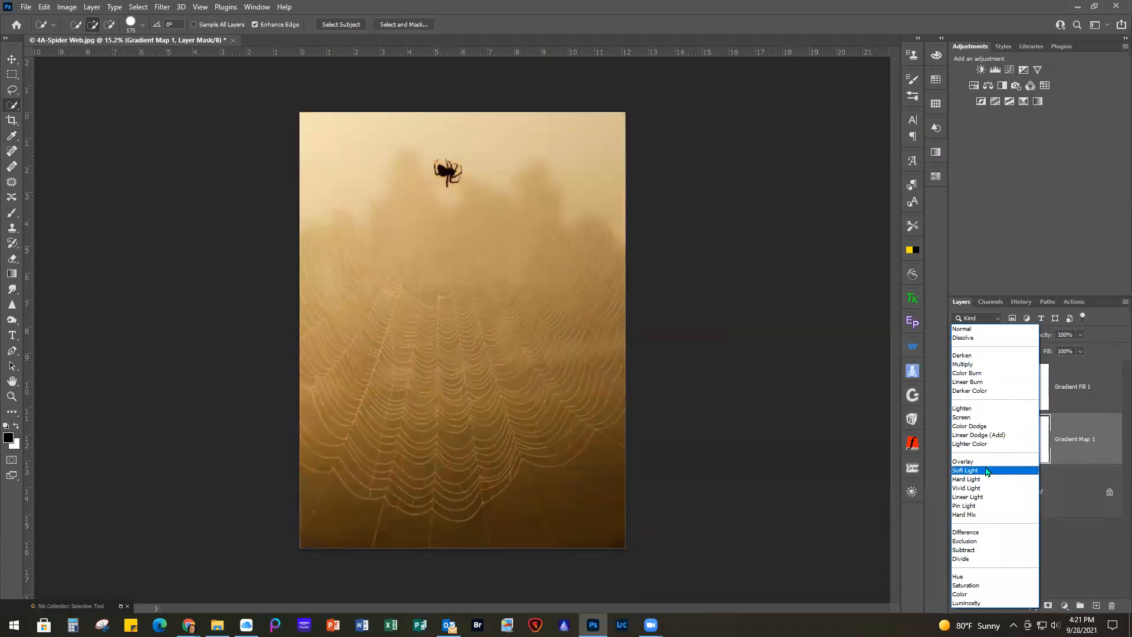
left_click(988, 469)
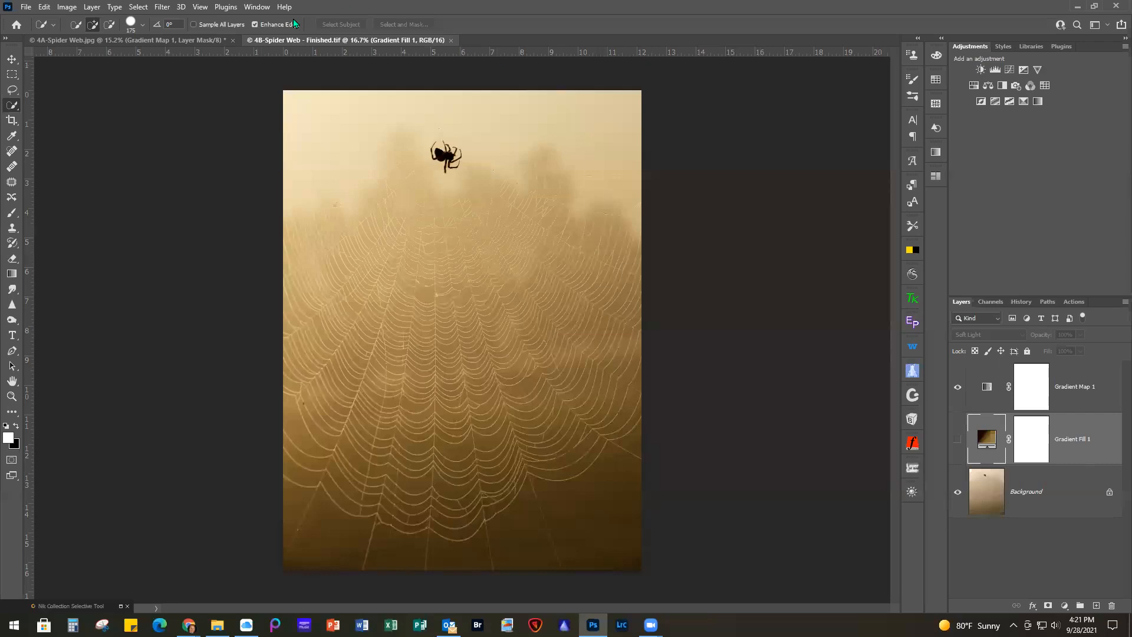
Float the 4B-Spider Web - Finished.tif document beside the working photo and switch to the Move tool
left_click_drag(344, 40, 540, 61)
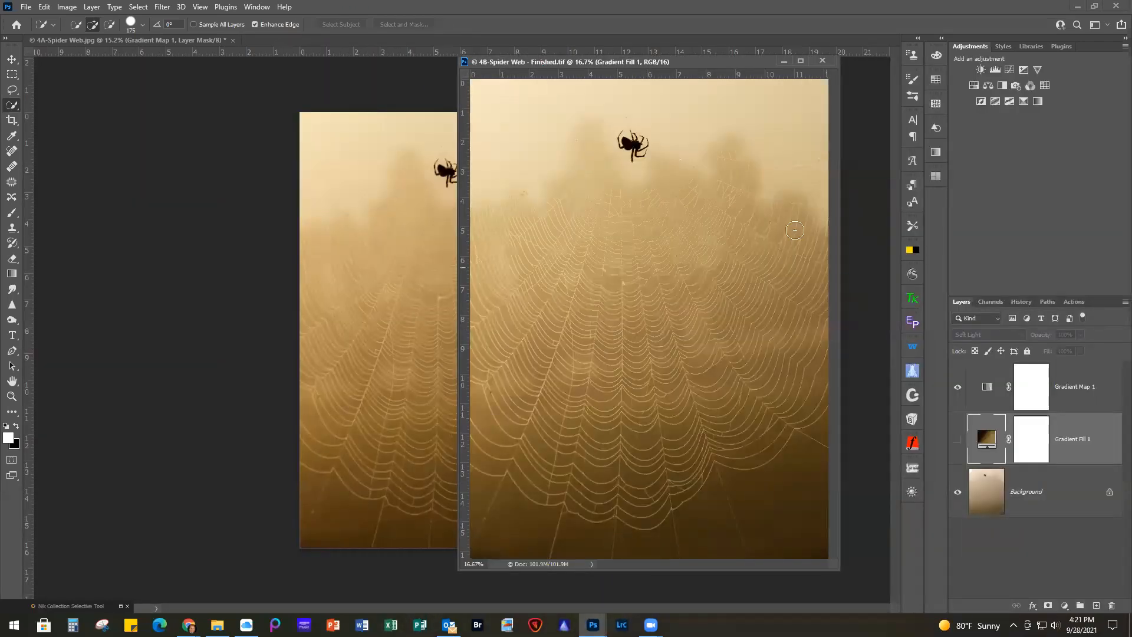
mouse_move(689, 60)
left_mouse_down()
mouse_move(791, 41)
mouse_move(790, 26)
left_mouse_up()
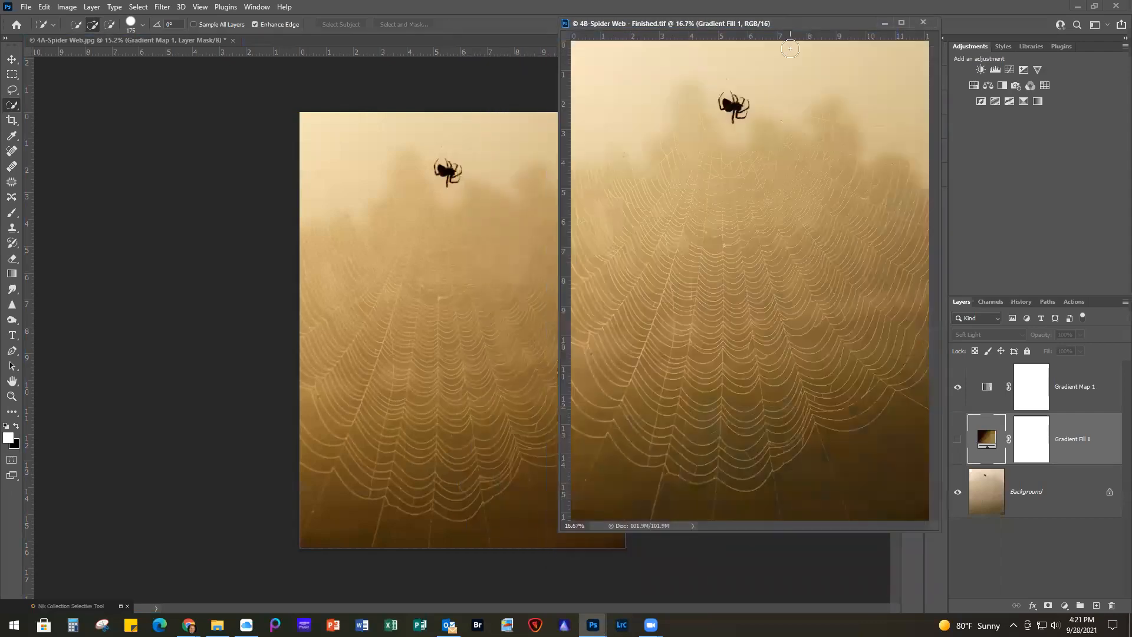
left_click(792, 228)
key("ctrl+d")
left_click(12, 59)
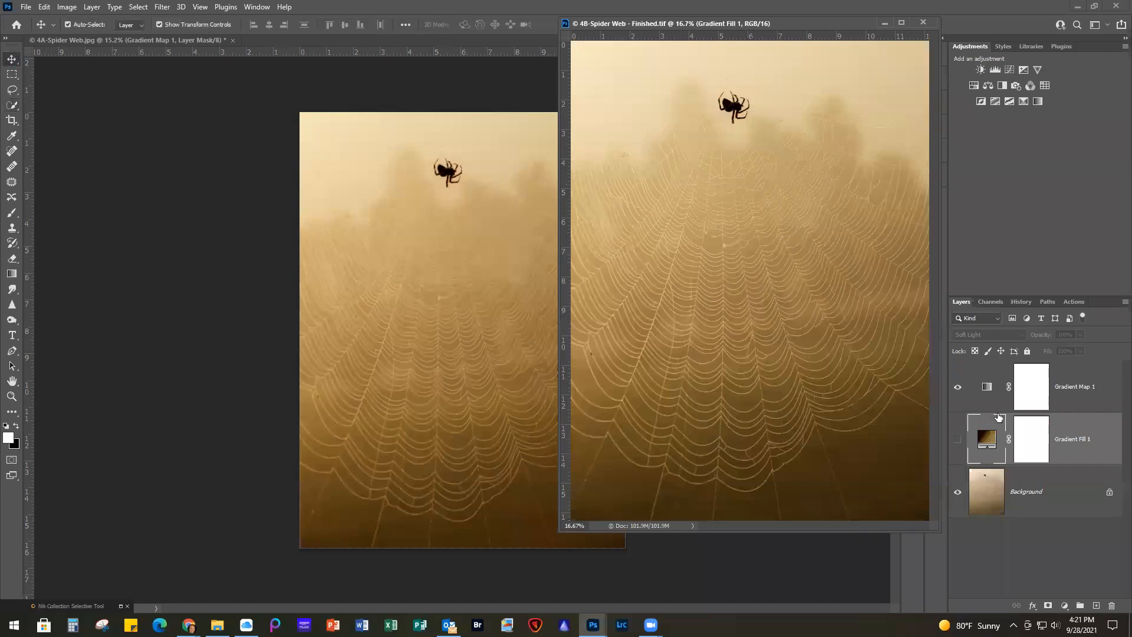
Hide the gradient map layer and show the gradient fill layer in 4B-Spider Web - Finished.tif
left_click(1030, 389)
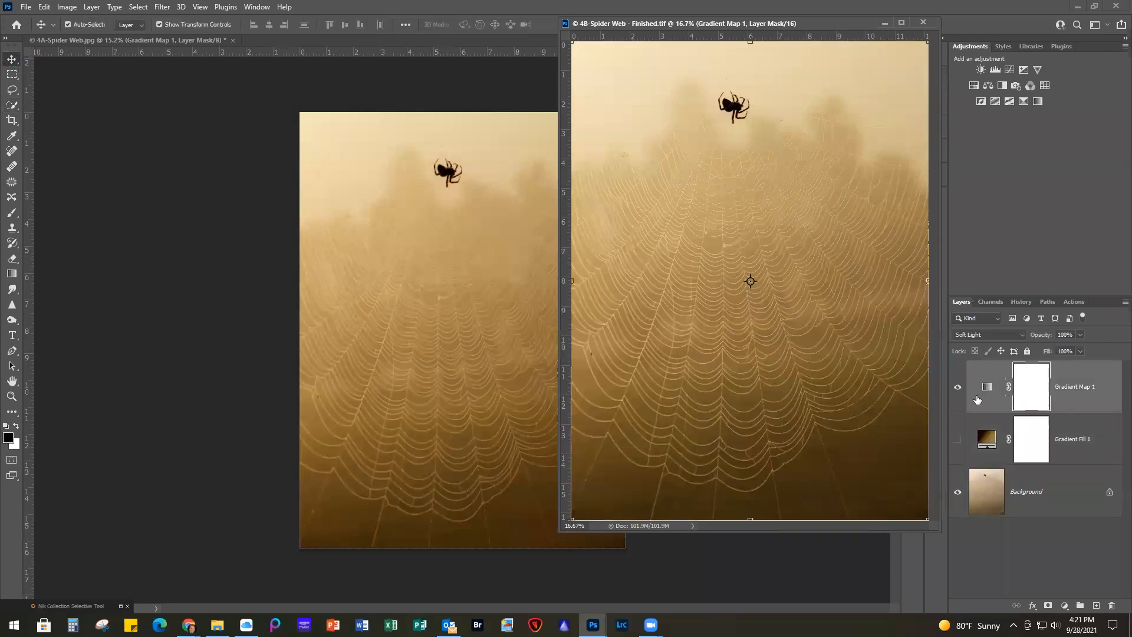
left_click(957, 388)
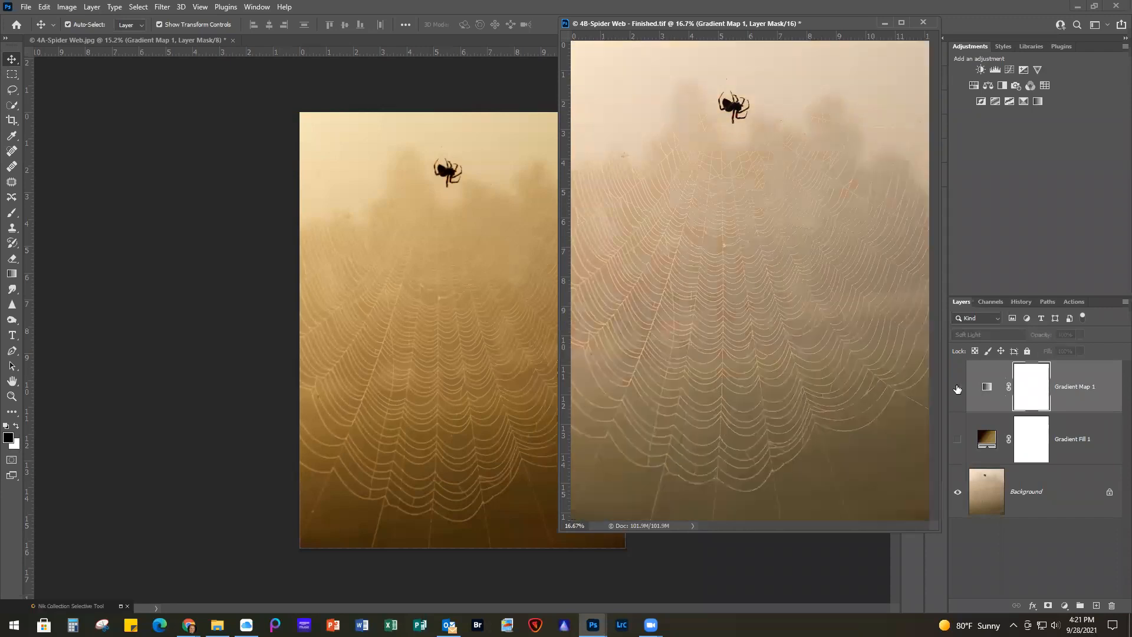
left_click(957, 441)
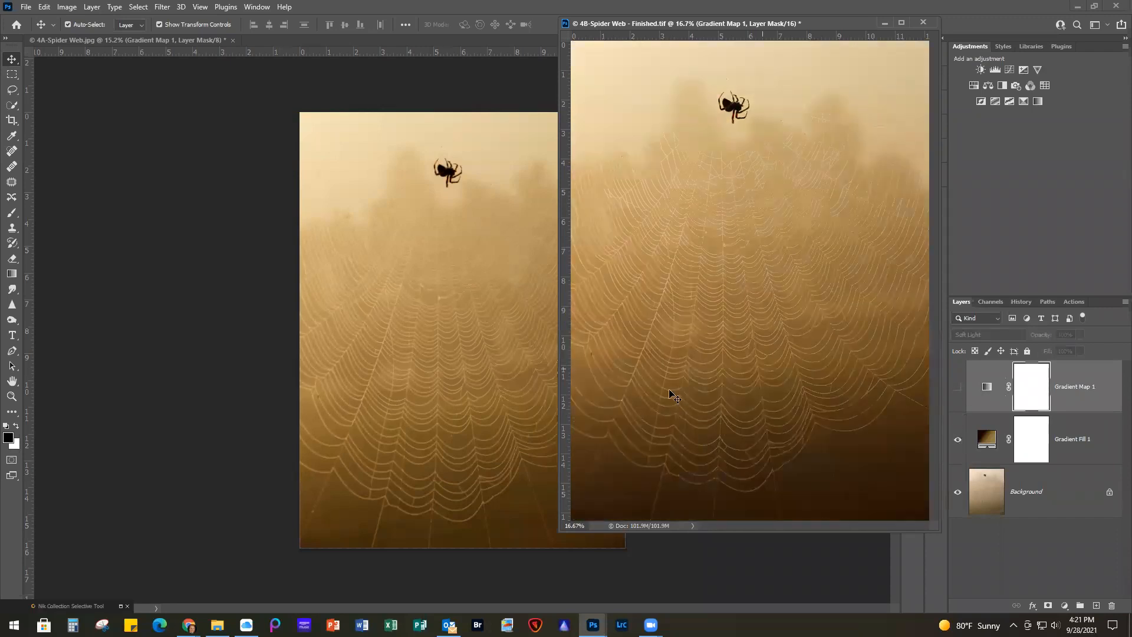
Compare the gradient map version with the gradient fill version side by side, enlarging both web photos to a similar size
left_click(415, 387)
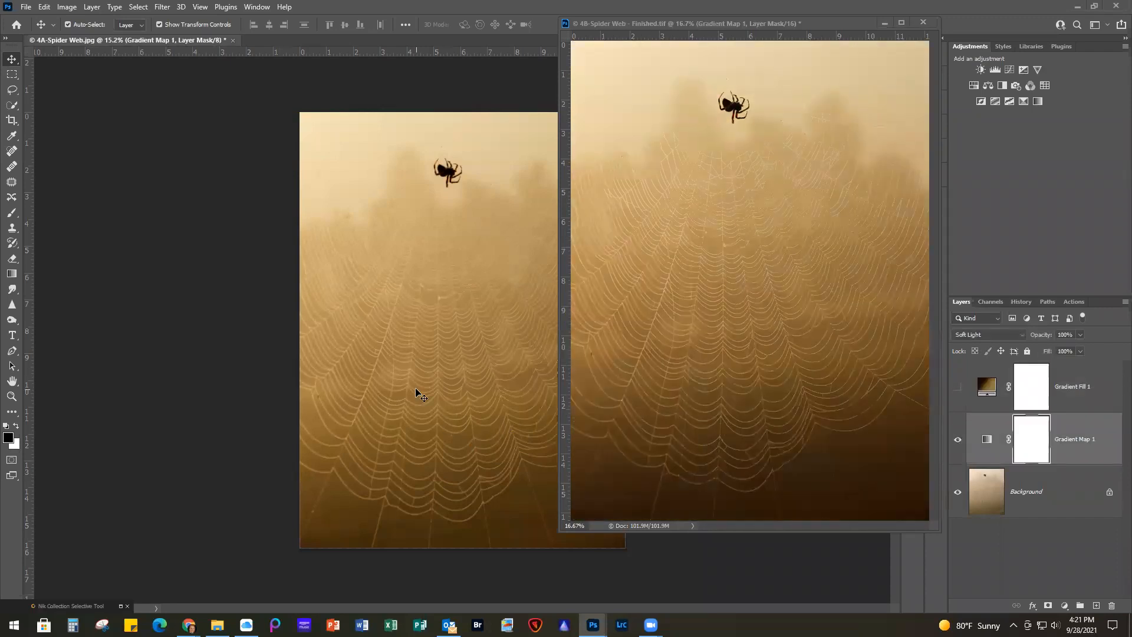
left_click_drag(837, 20, 891, 54)
key("ctrl+plus")
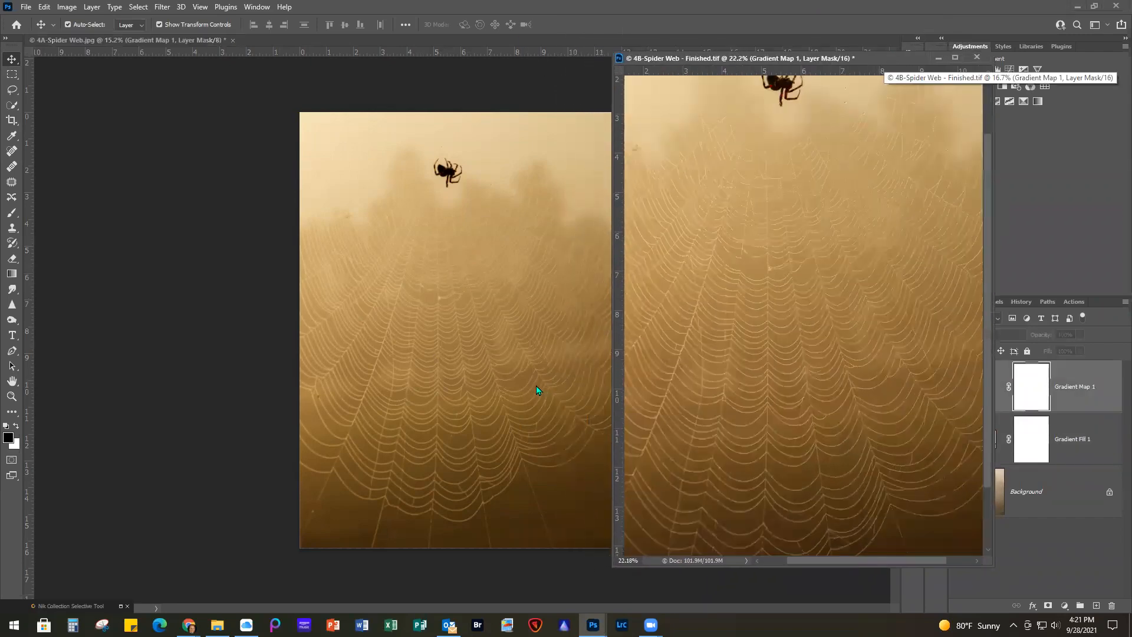
left_click(230, 417)
scroll(230, 417, "up", 4)
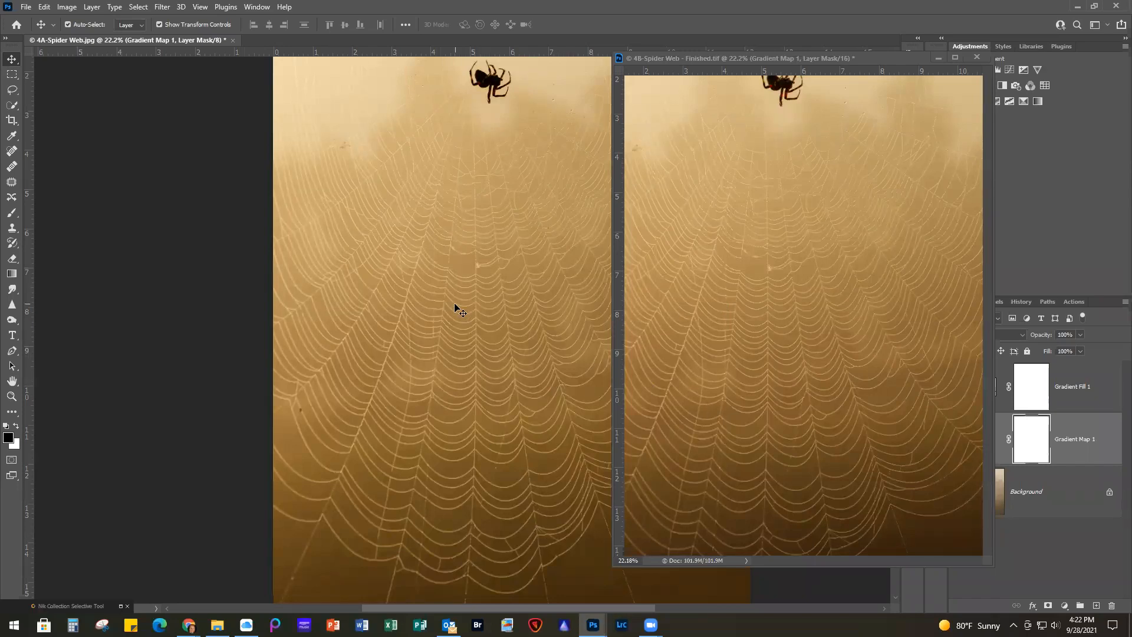
scroll(770, 479, "down", 1)
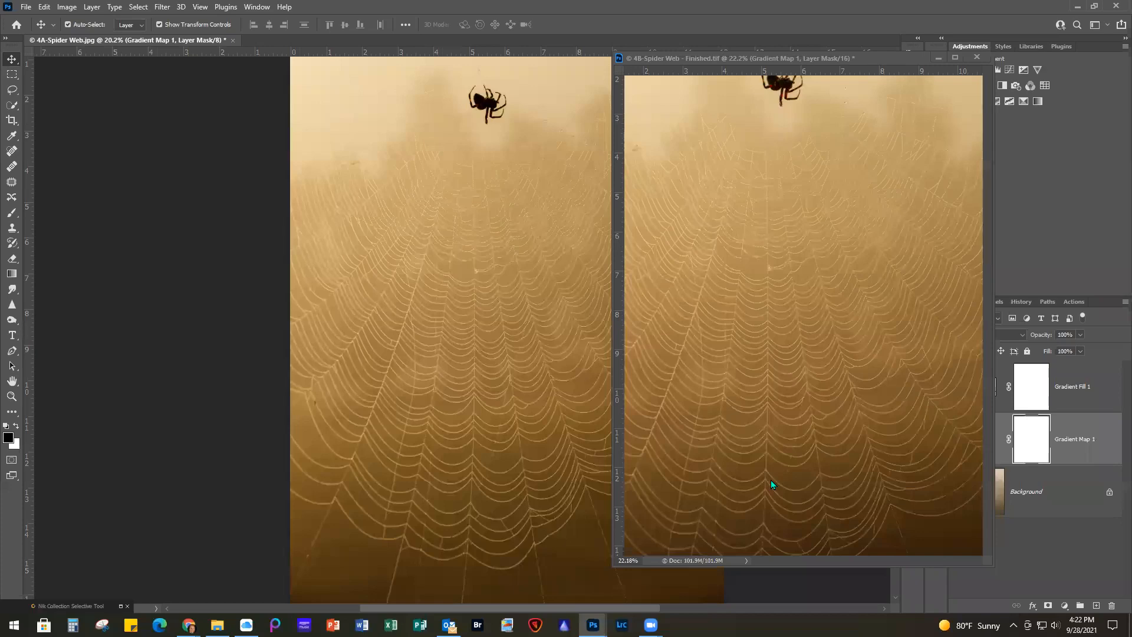
left_click_drag(810, 567, 810, 619)
mouse_move(876, 60)
left_mouse_down()
mouse_move(833, 26)
mouse_move(868, 51)
left_mouse_up()
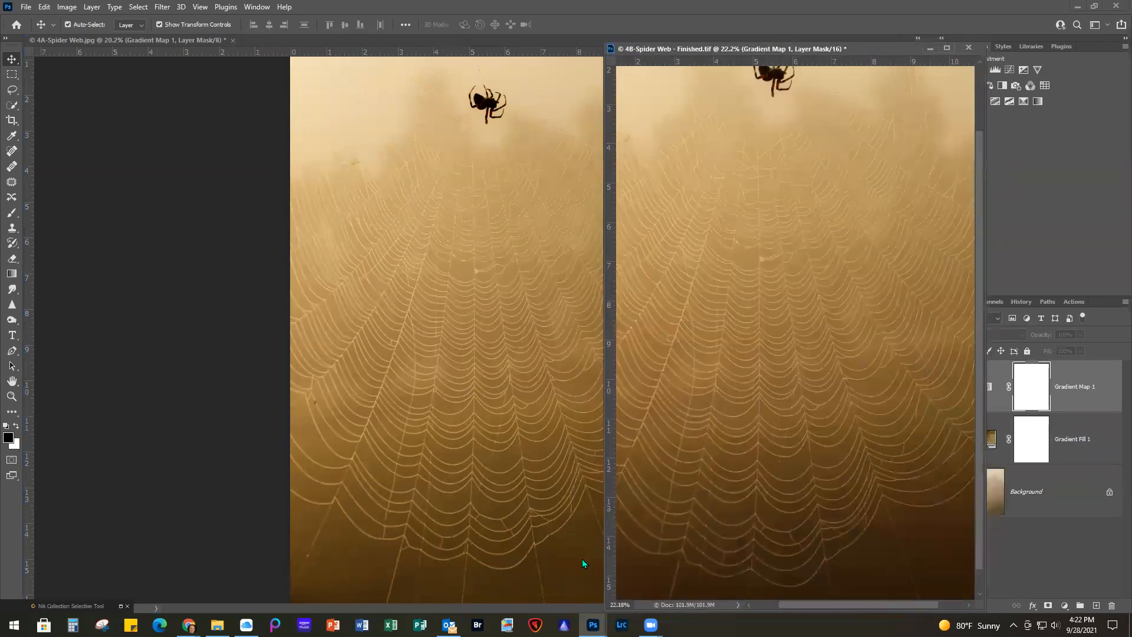
Close 4B-Spider Web - Finished.tif without saving the changes
left_click(778, 454)
key("x")
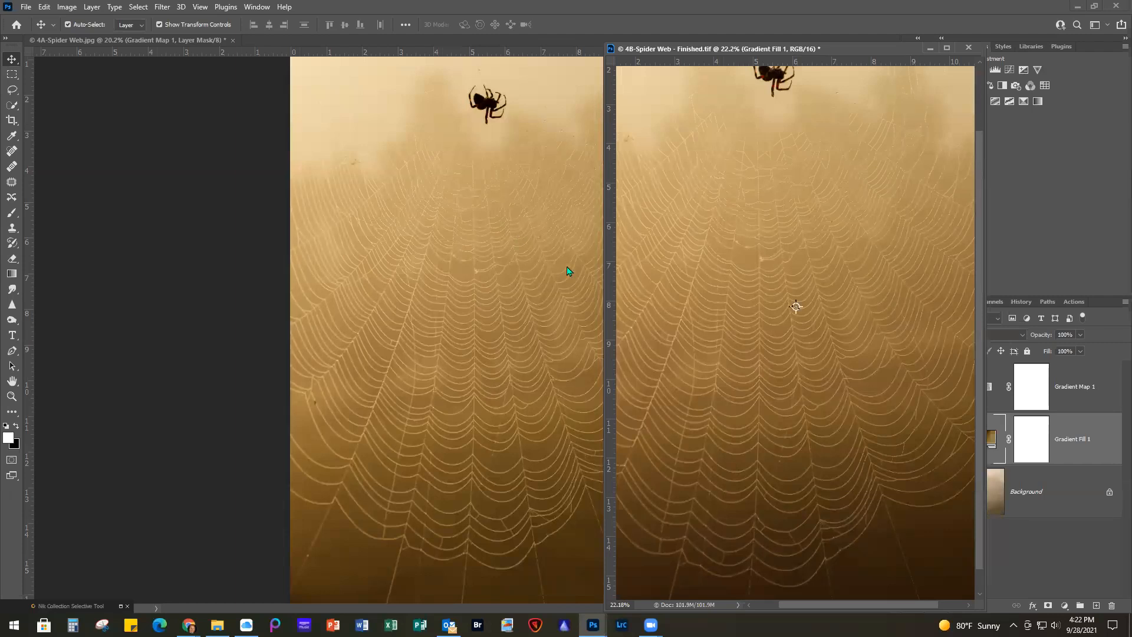
left_click(967, 47)
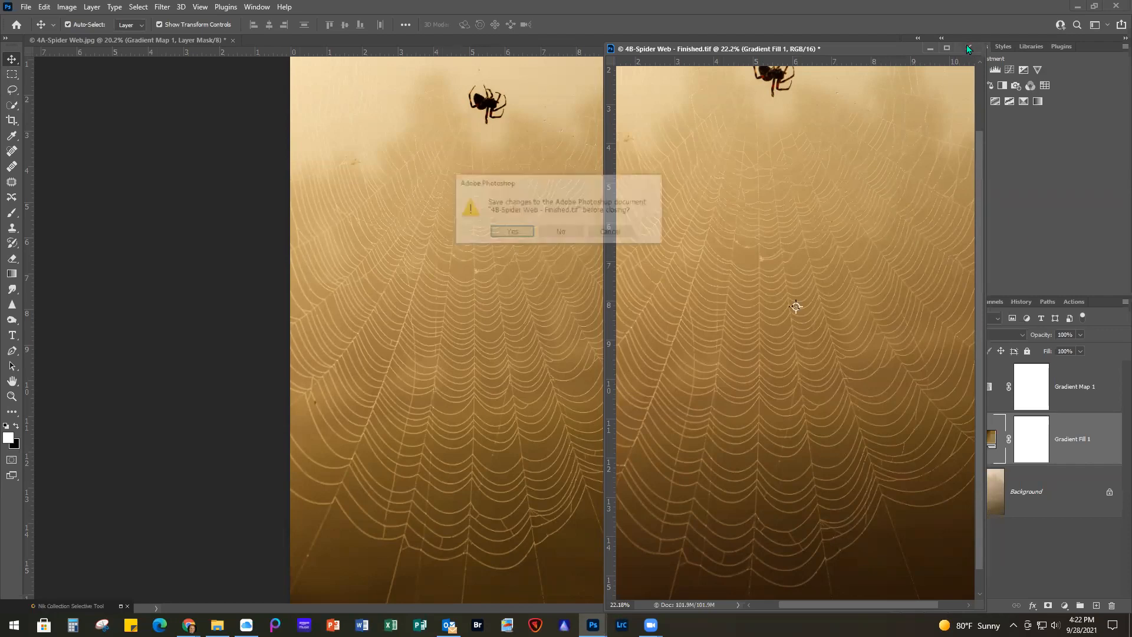
left_click(562, 233)
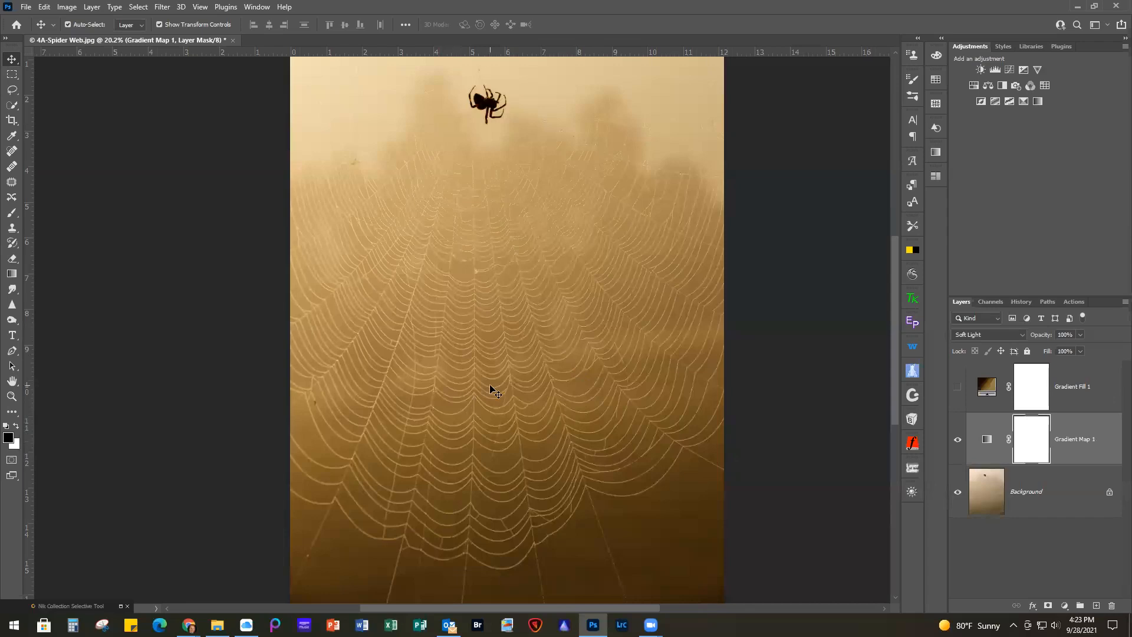
Delete the gradient map layer, including its mask, from 4A-Spider Web.jpg
scroll(492, 386, "up", 2)
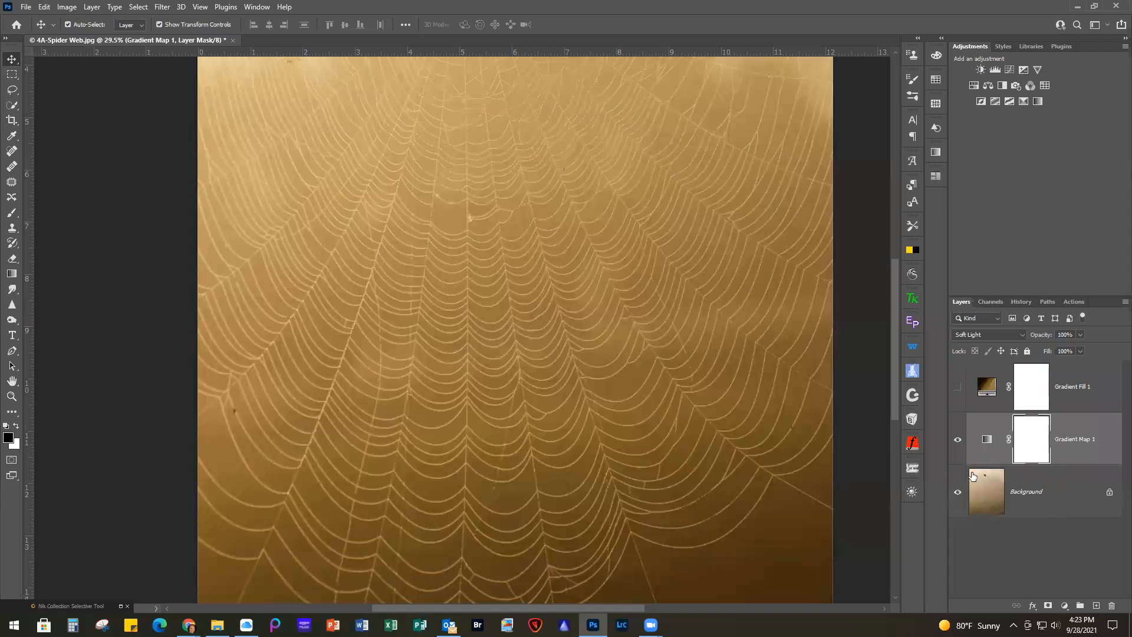
left_click(1111, 607)
left_click(512, 233)
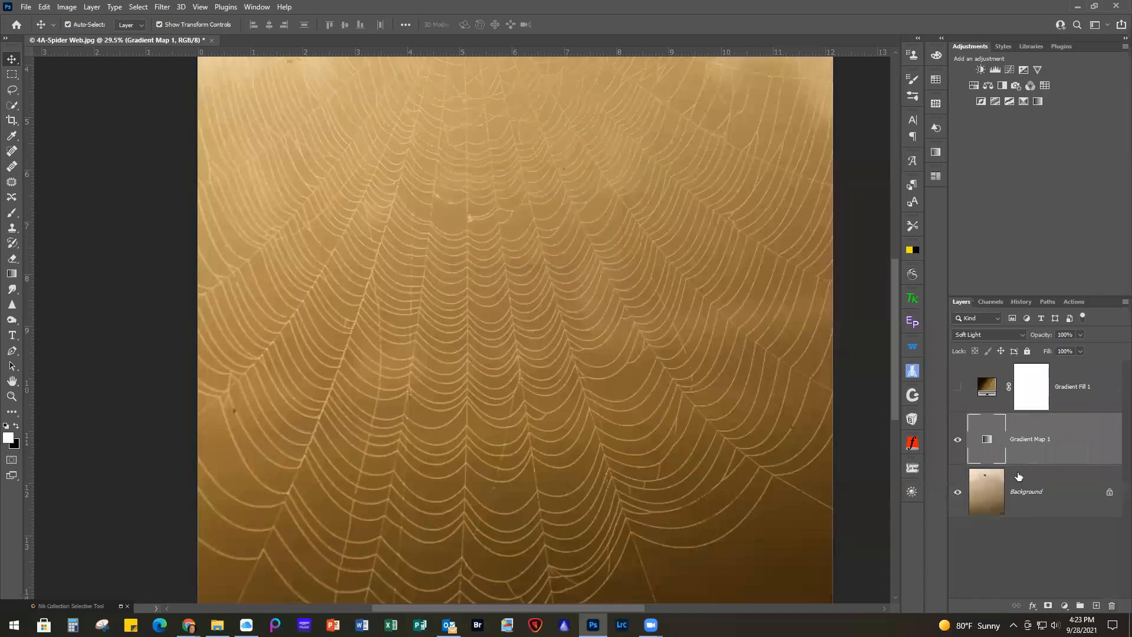
left_click(1111, 606)
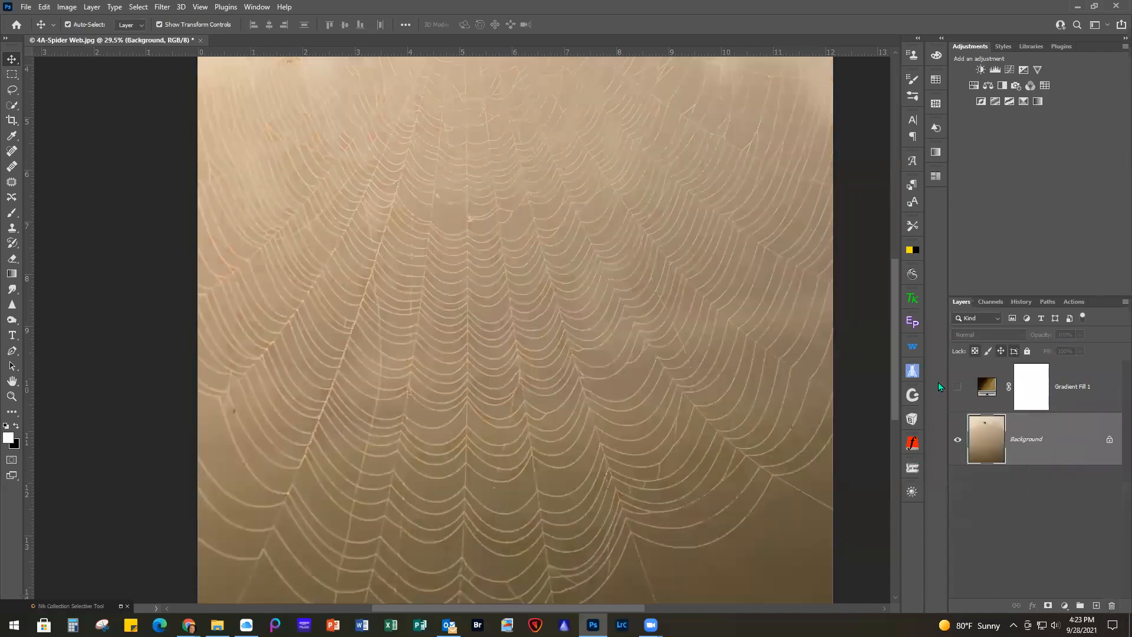
Show the gradient fill layer and open its gradient for editing at the PrettyWebz Gold presets within the Metallics group
left_click(957, 387)
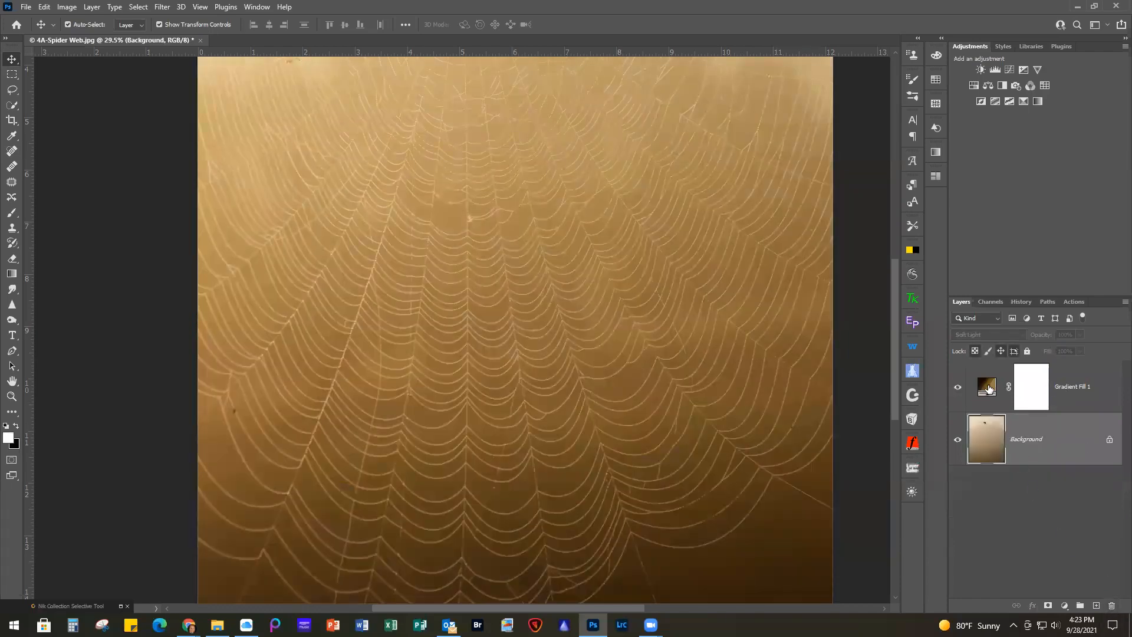
double_click(988, 388)
left_click(837, 444)
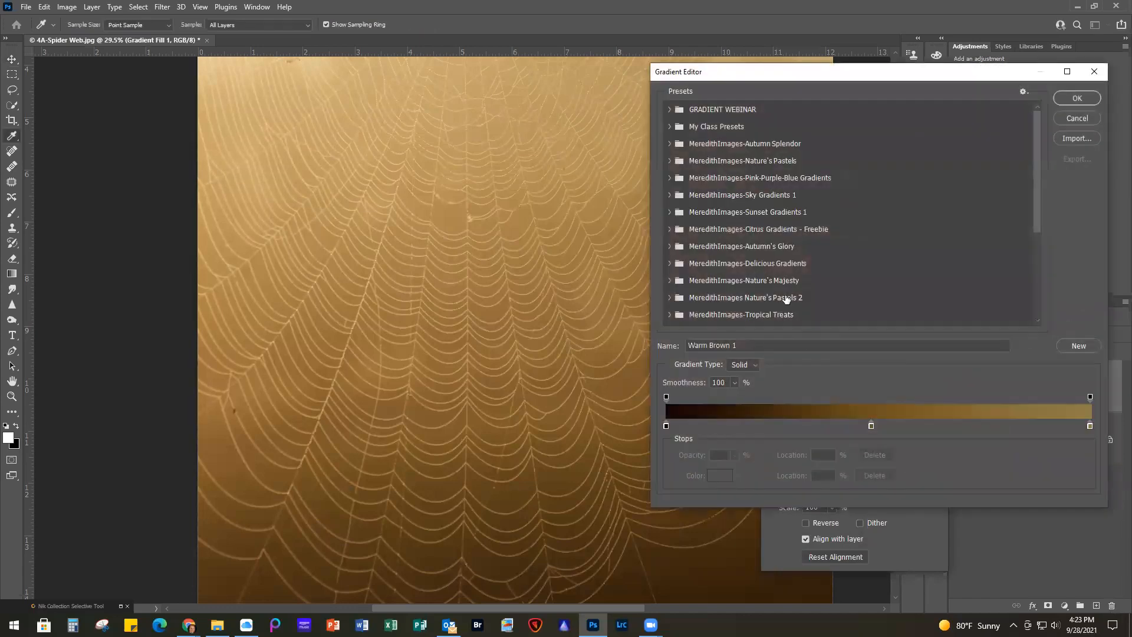
scroll(913, 221, "down", 5)
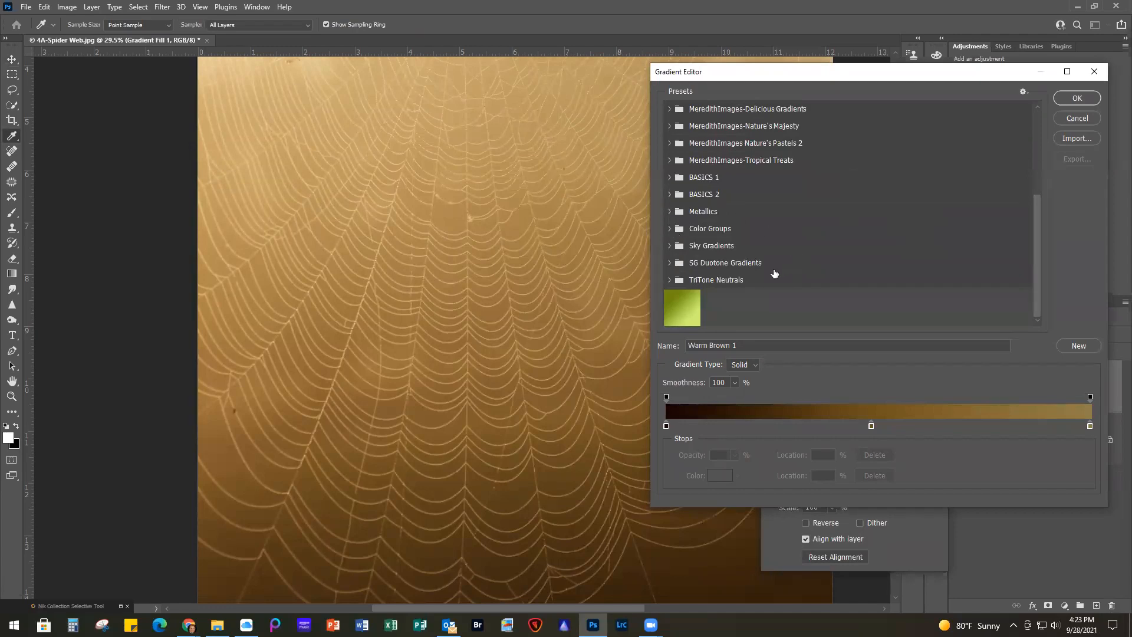
scroll(766, 274, "up", 2)
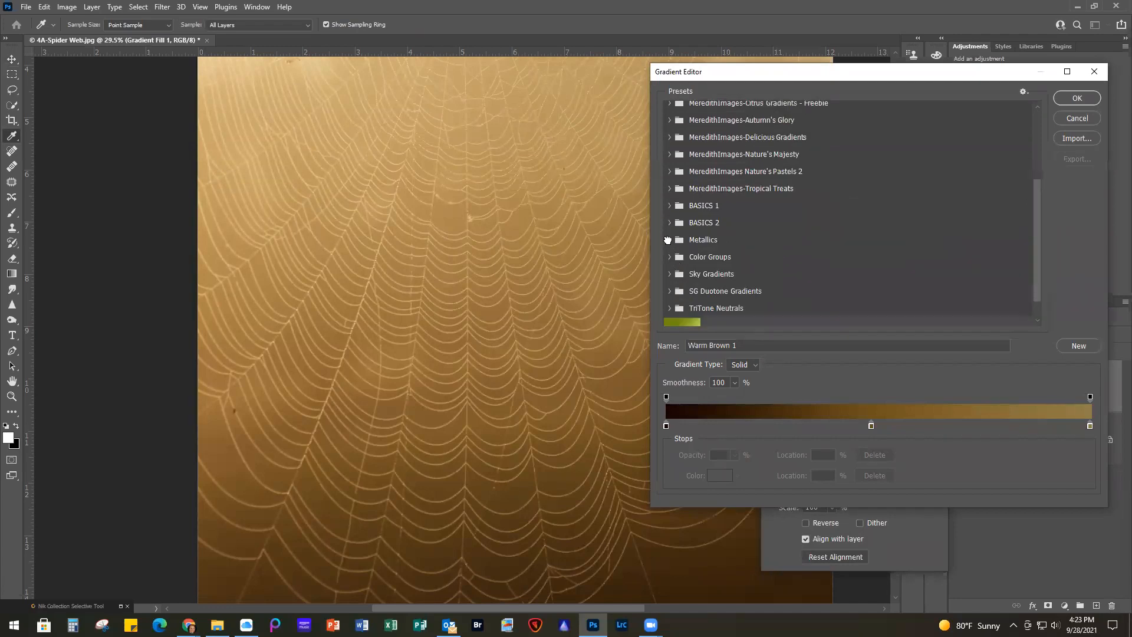
left_click(668, 240)
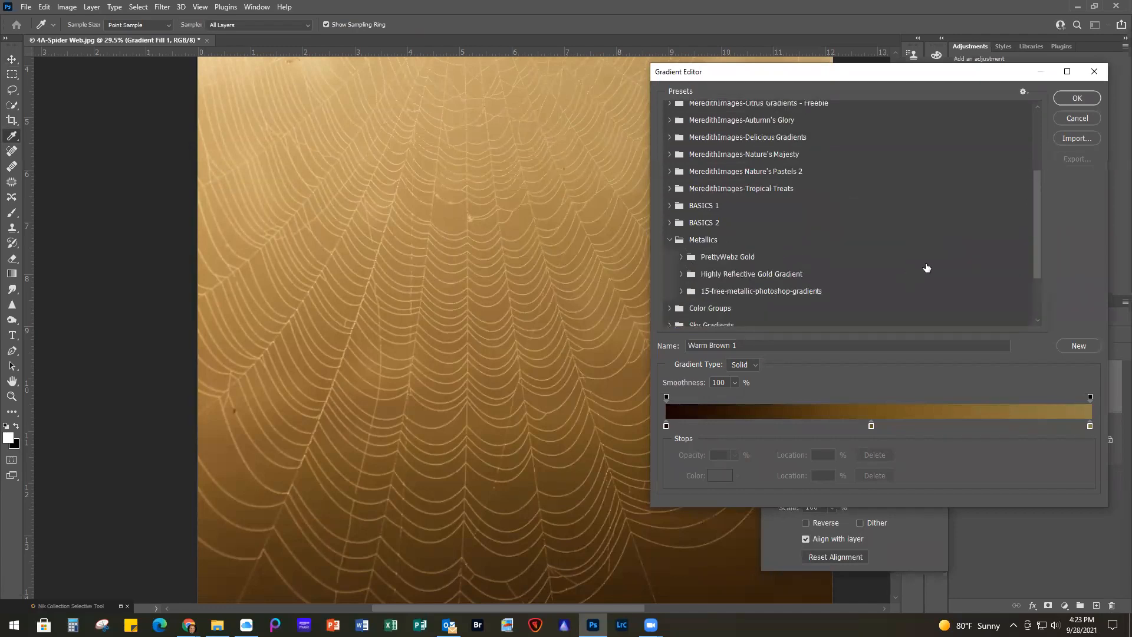
left_click(680, 274)
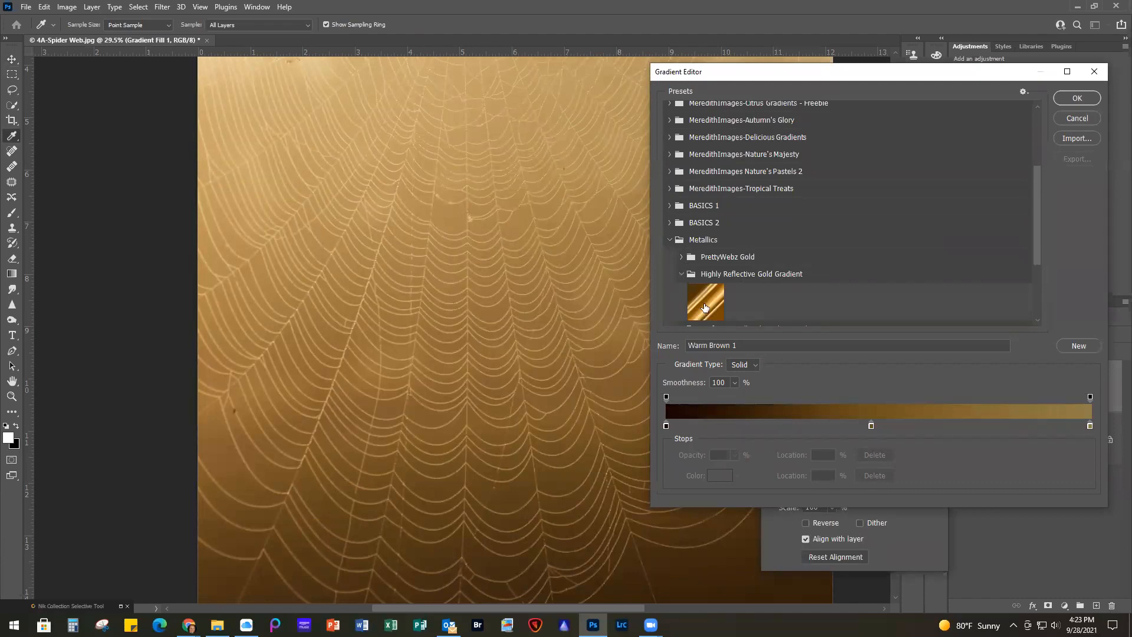
left_click(681, 256)
scroll(946, 302, "down", 3)
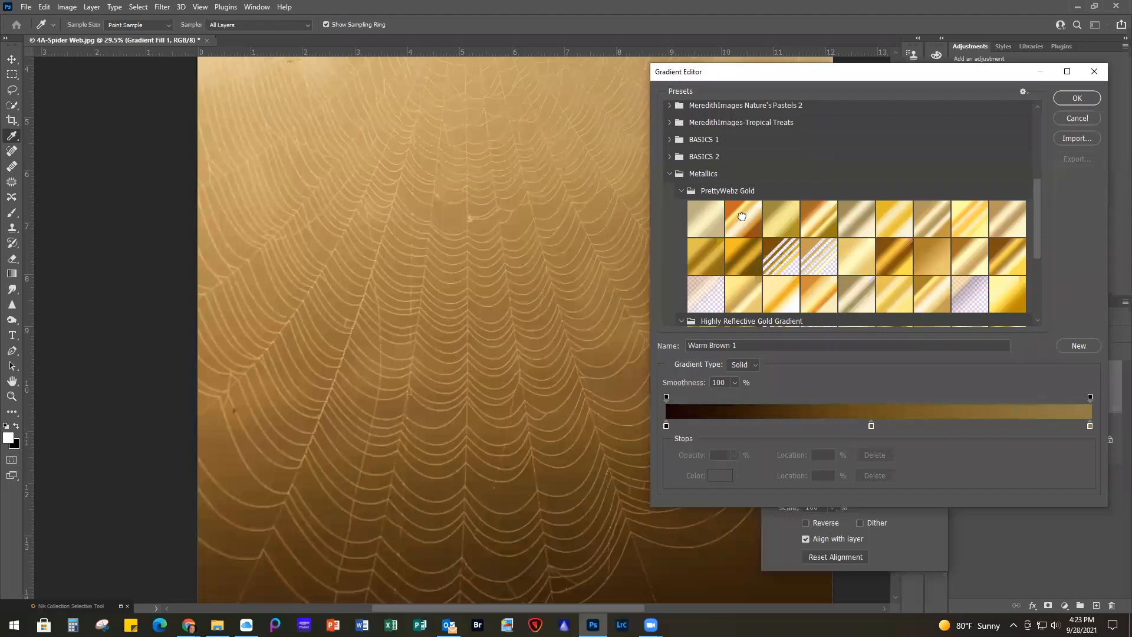
Try the Gold 2, Gold 21, Gold 12 and Gold 24 presets on the spider web's gradient fill
left_click(743, 220)
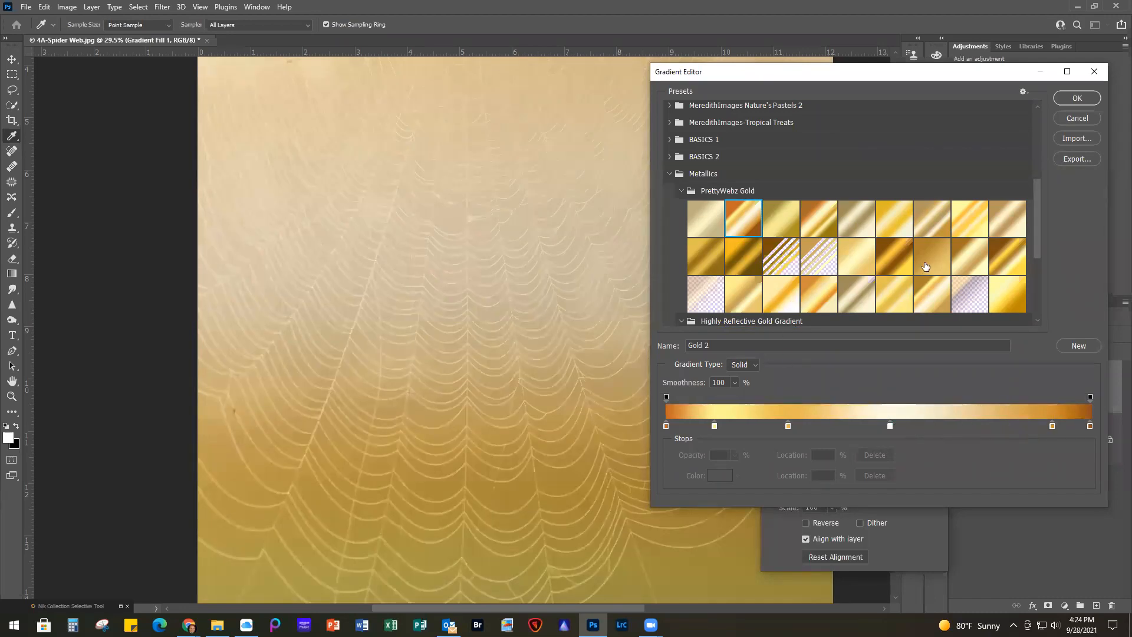
left_click(898, 257)
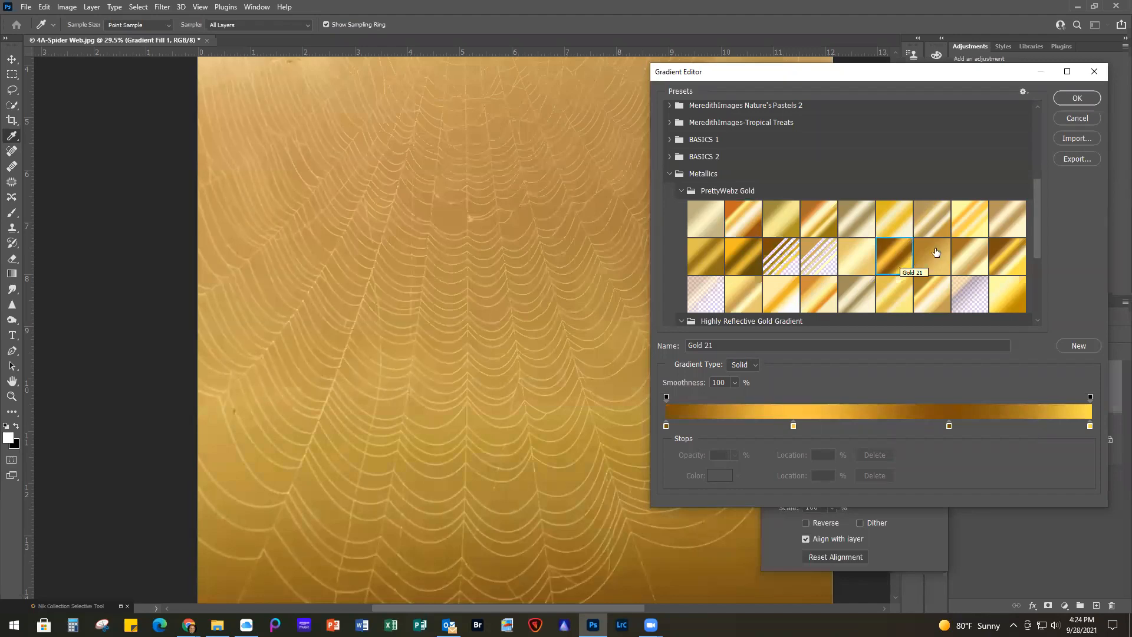
left_click(941, 216)
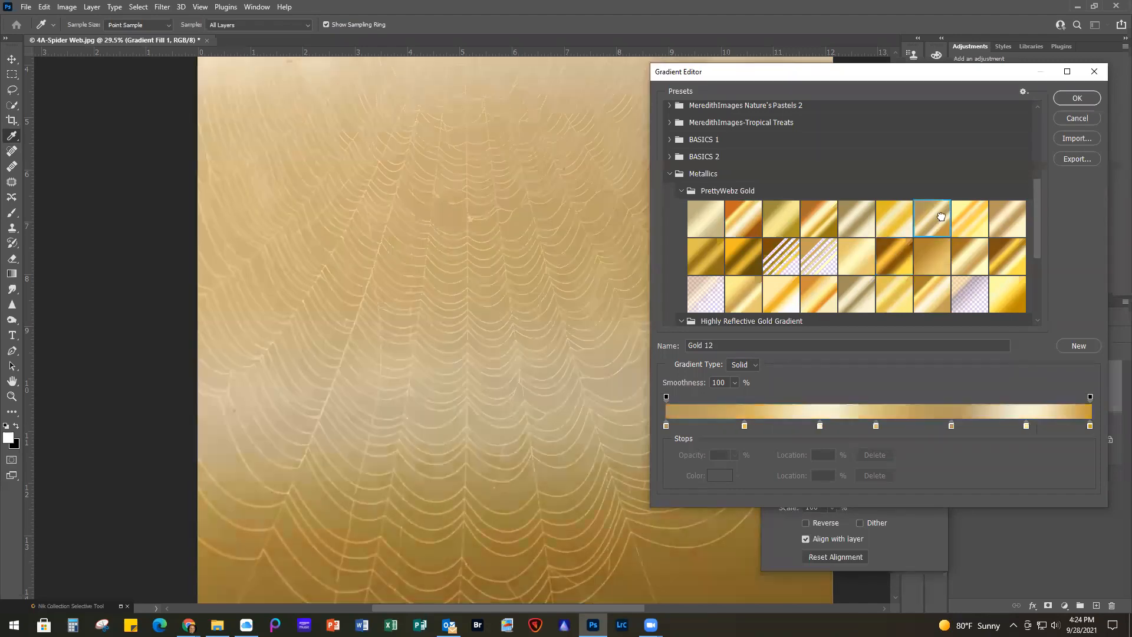
left_click(1012, 259)
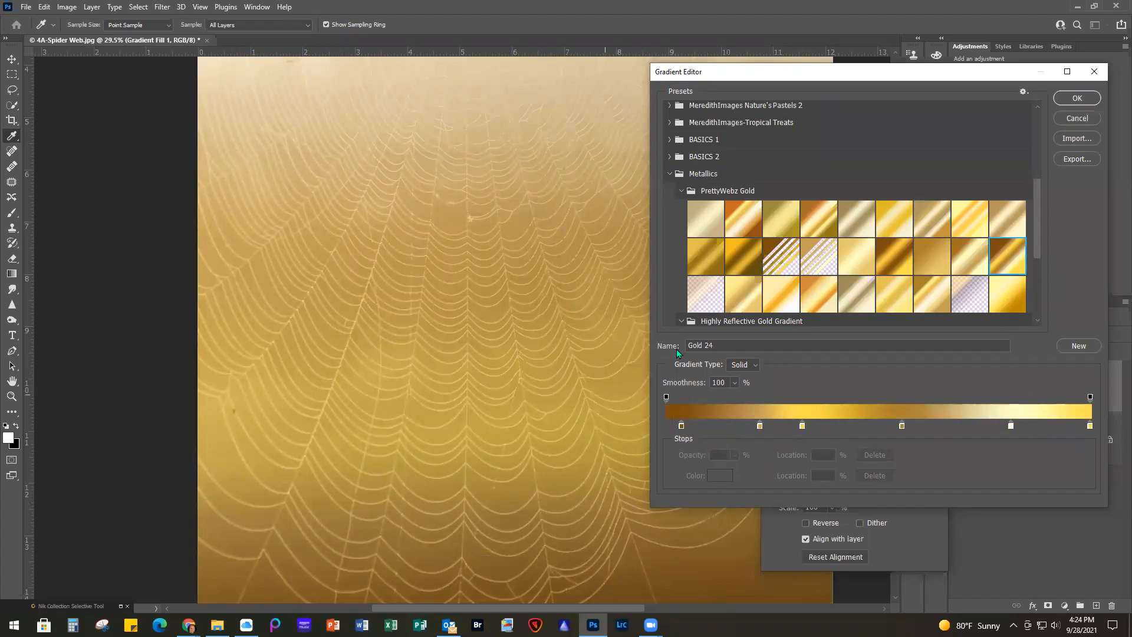
Try adding a color stop at 43% of the gradient and coloring it red (#c52424)
left_click(848, 424)
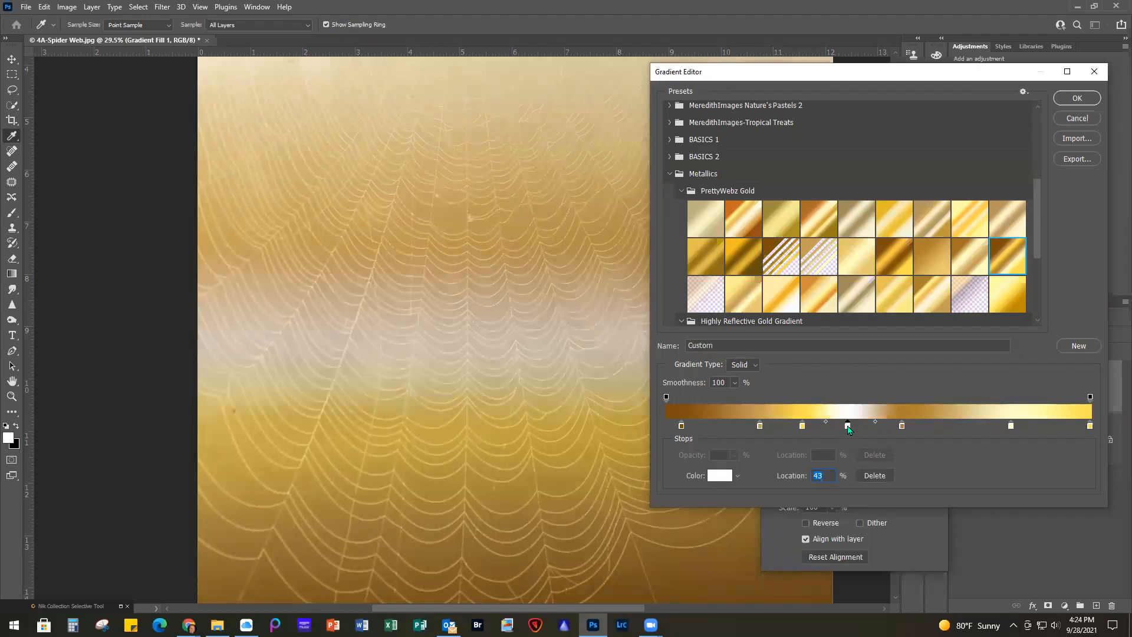
double_click(847, 425)
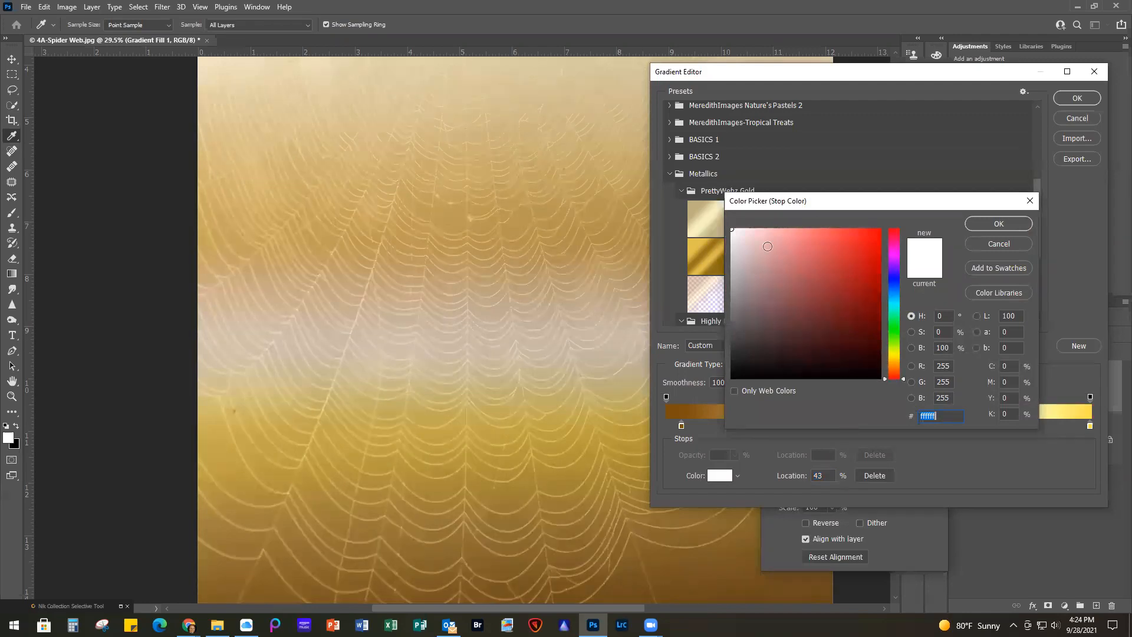
left_click(854, 262)
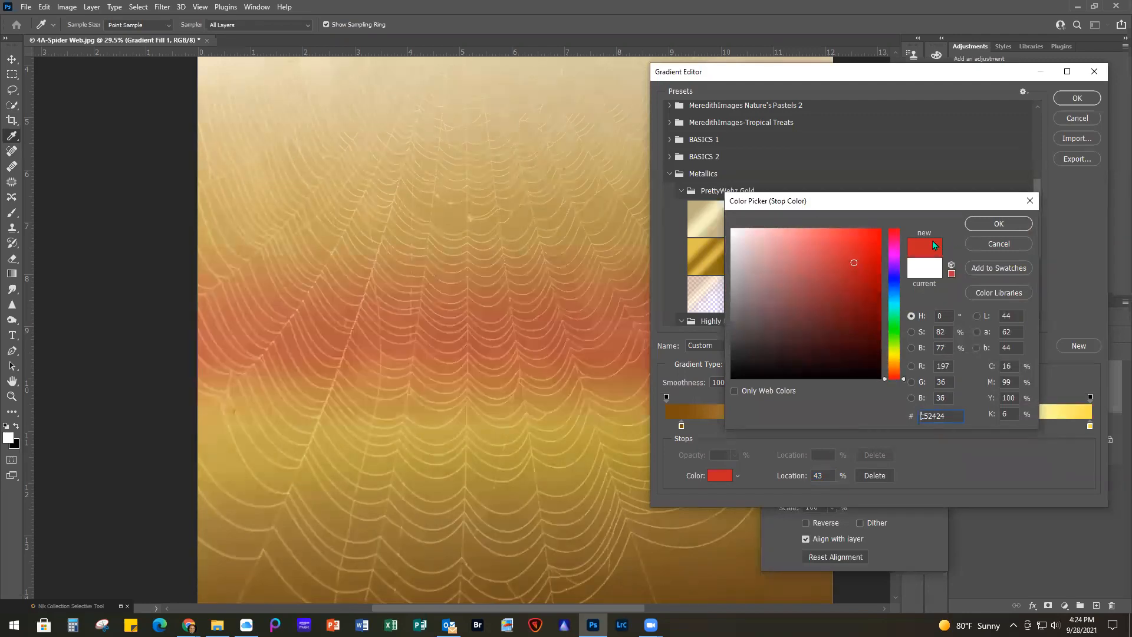
left_click(996, 224)
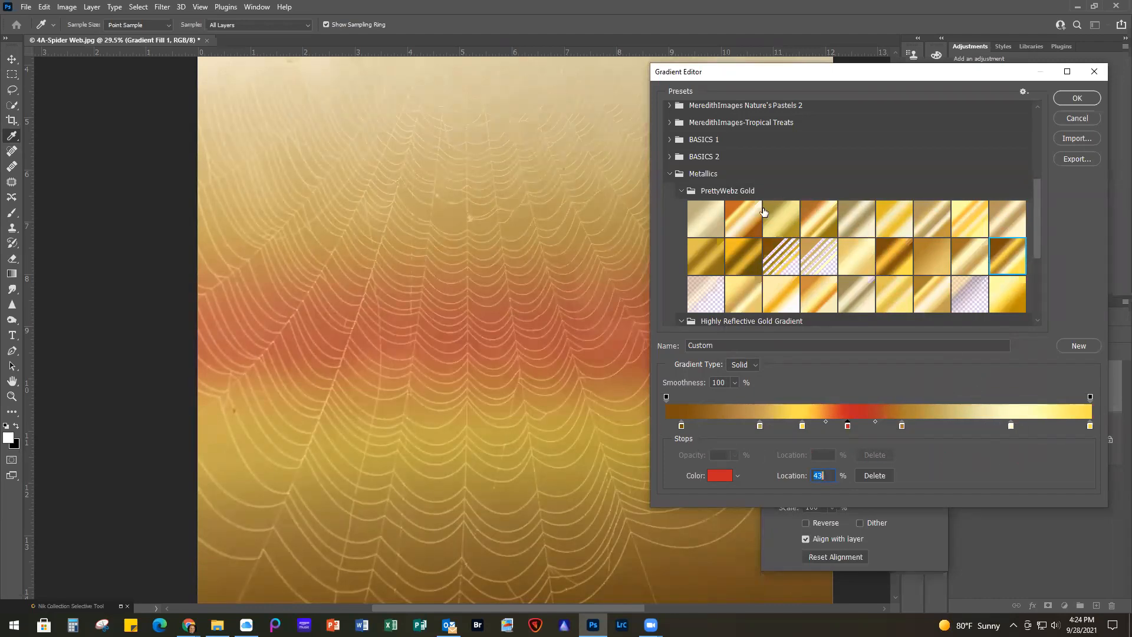
Try the Gold 3, Gold 18 and Gold 19 presets on the gradient fill
left_click(788, 229)
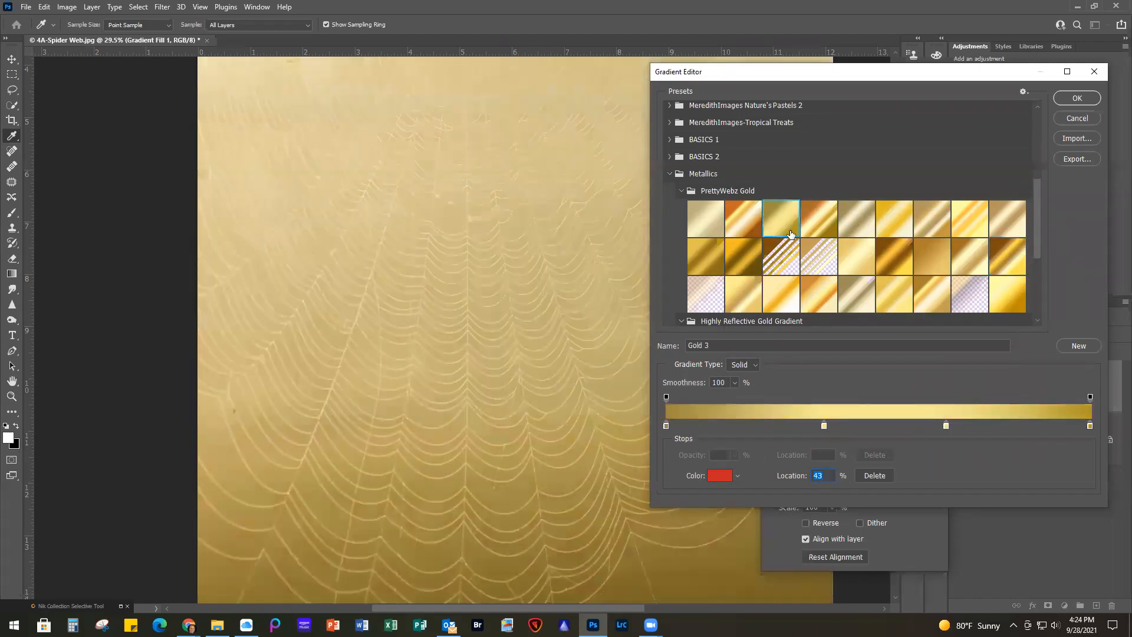
left_click(819, 257)
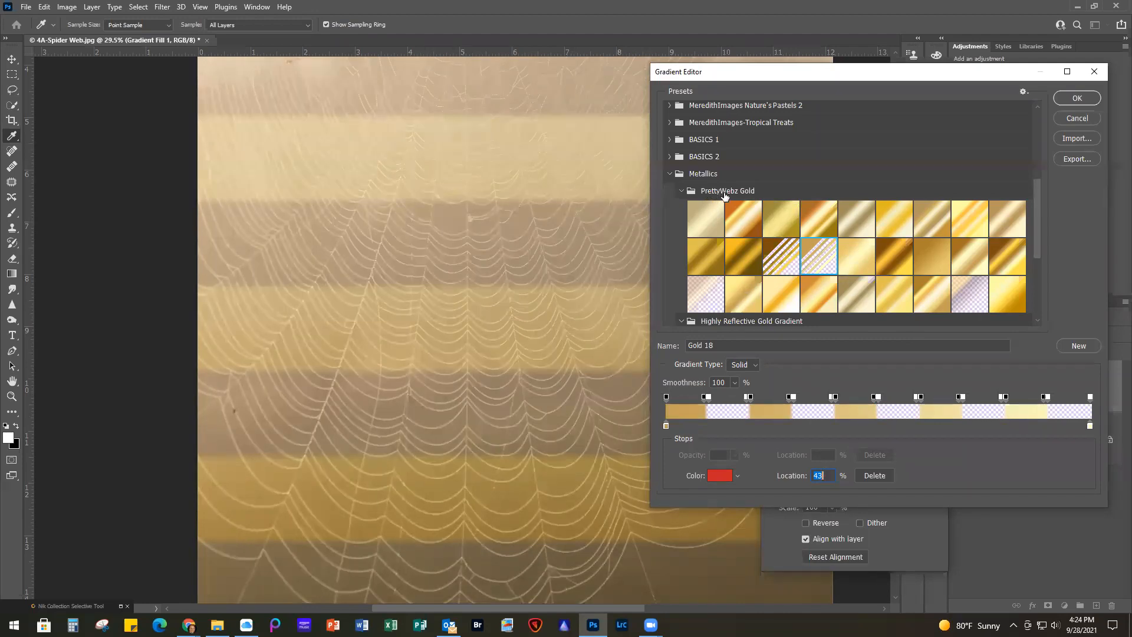
left_click(744, 298)
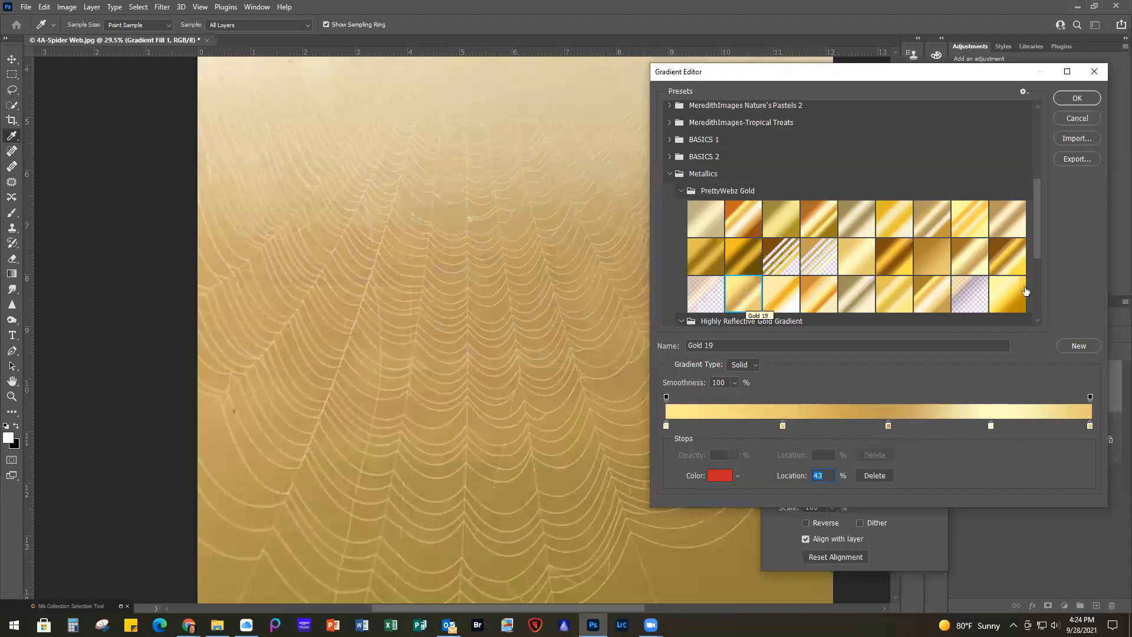
Try several silver and grey presets from the 15-free-metallic-photoshop-gradients group, and cancel the changes to the gradient fill
left_click_drag(1035, 249, 1038, 295)
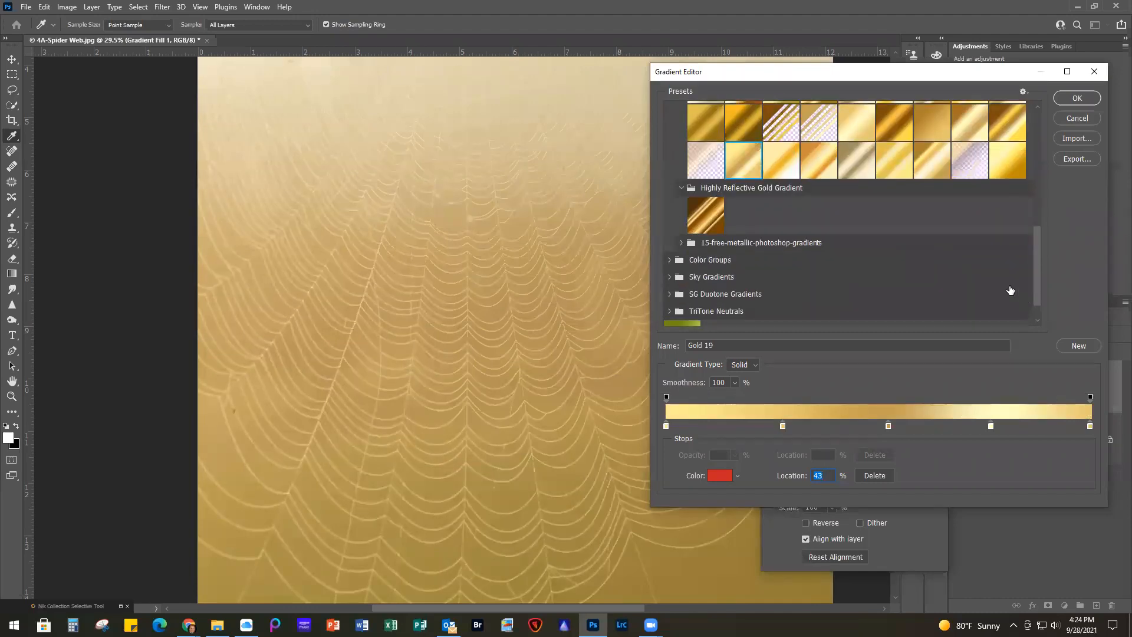
left_click(681, 244)
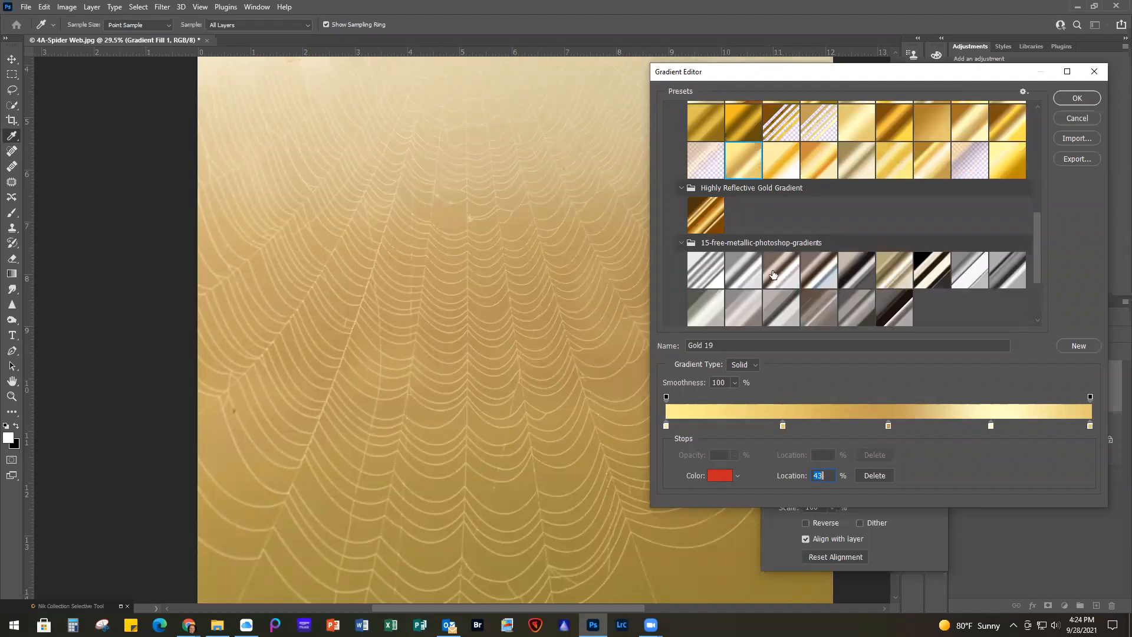
left_click(737, 272)
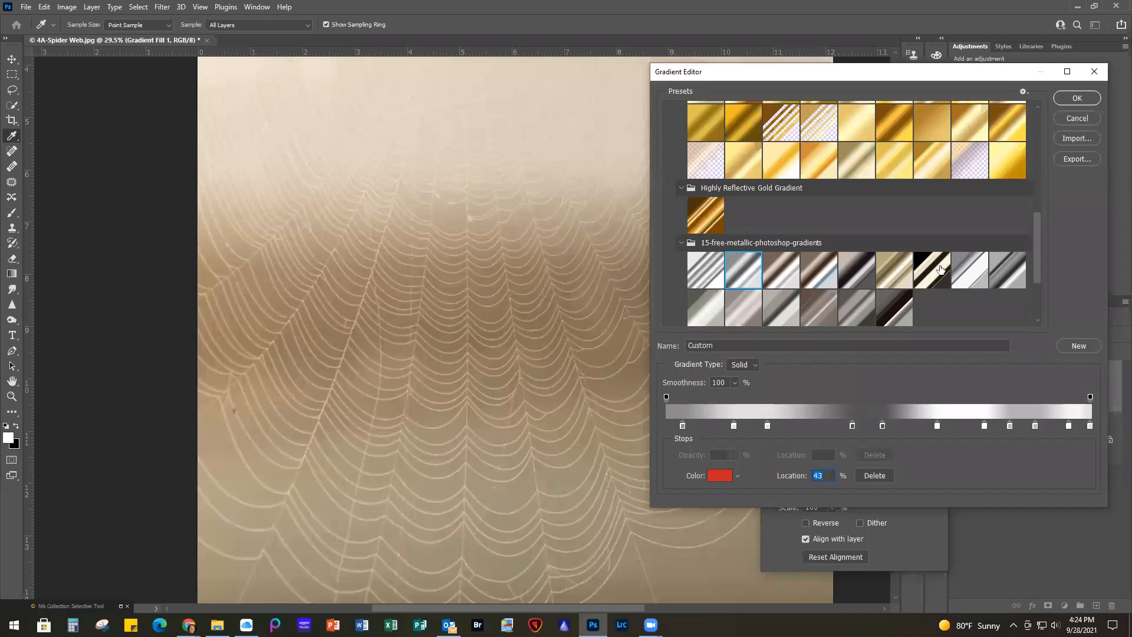
left_click(923, 275)
left_click(855, 270)
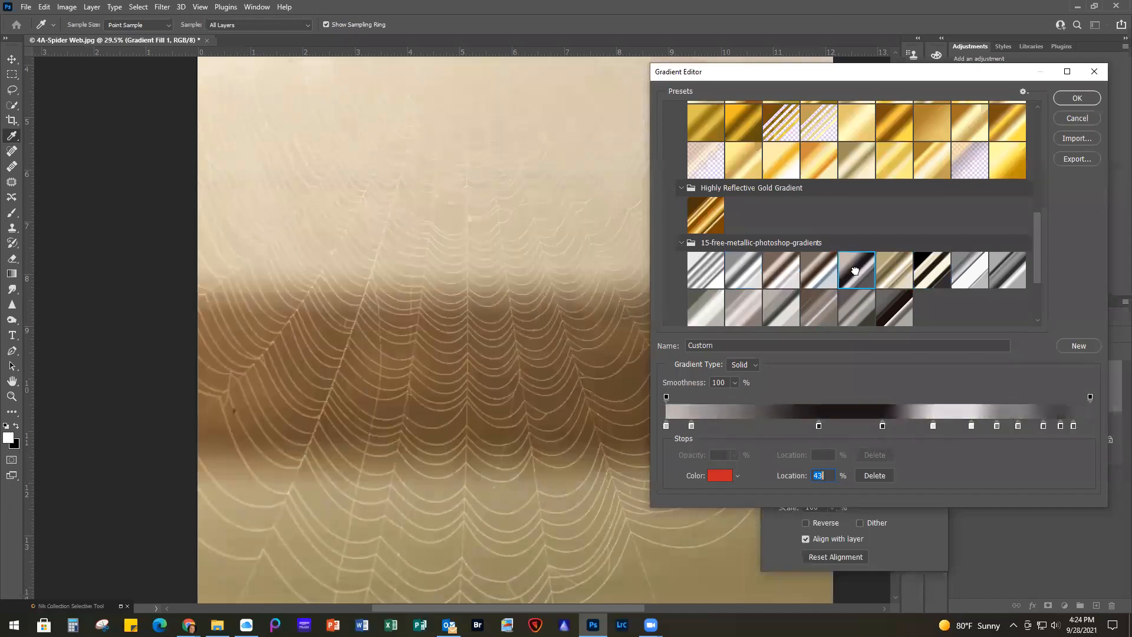
left_click(735, 313)
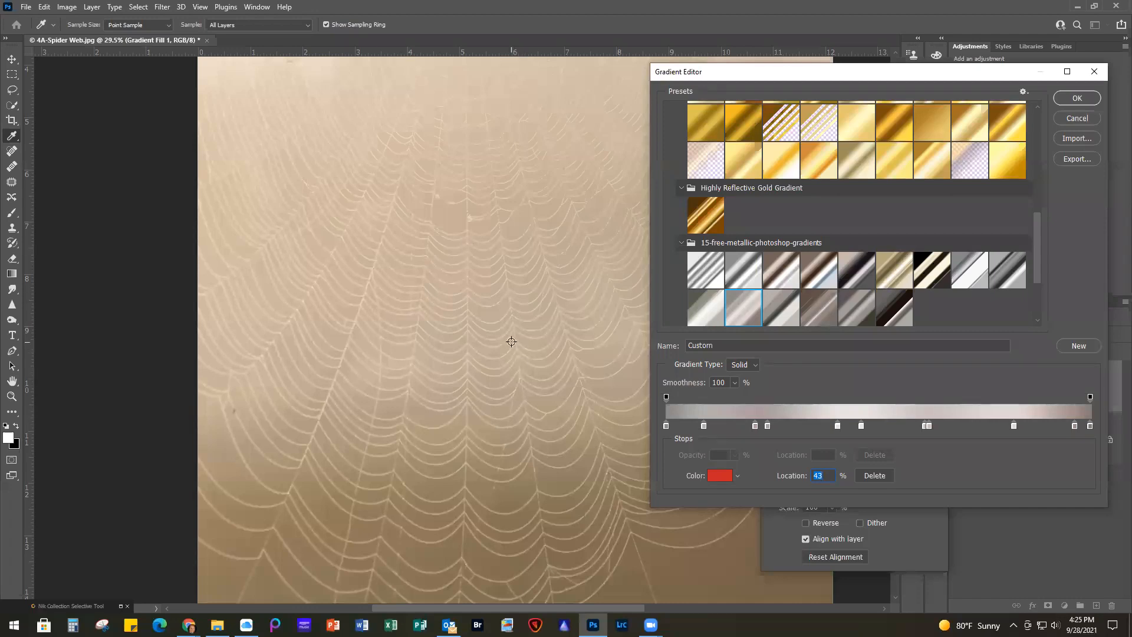
left_click(1076, 117)
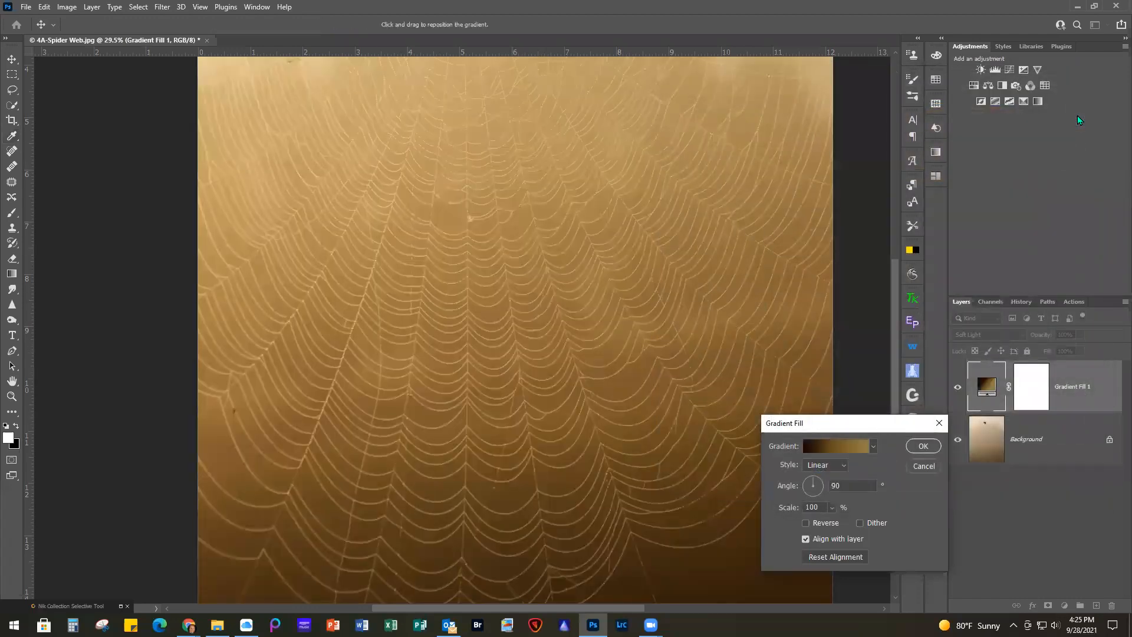
left_click(923, 468)
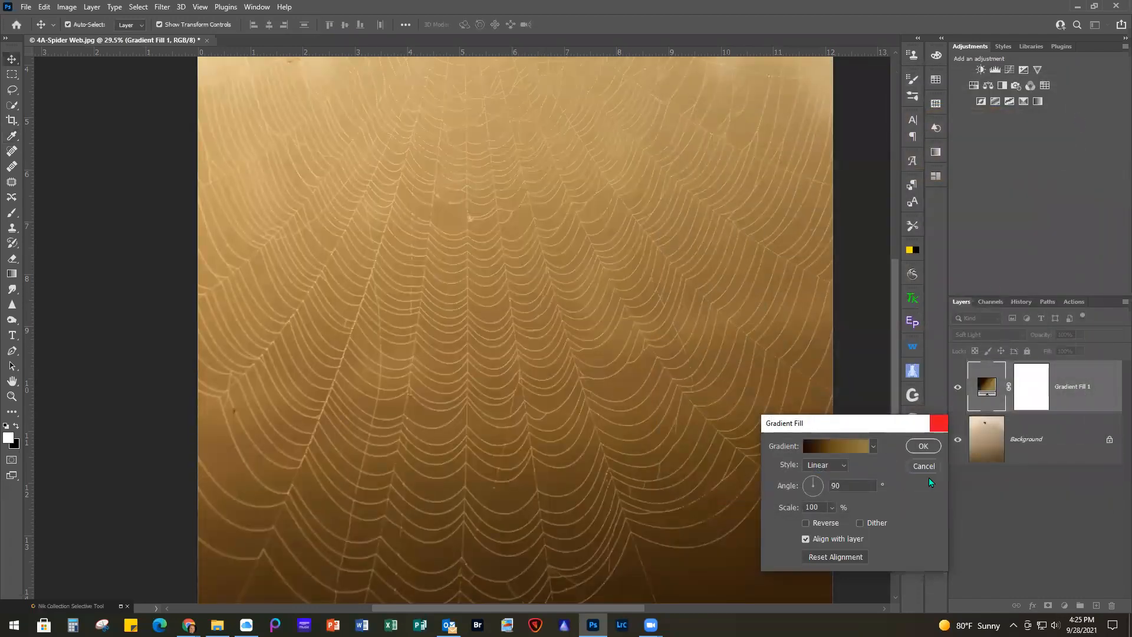
Close 4A-Spider Web.jpg without saving the changes
left_click(24, 9)
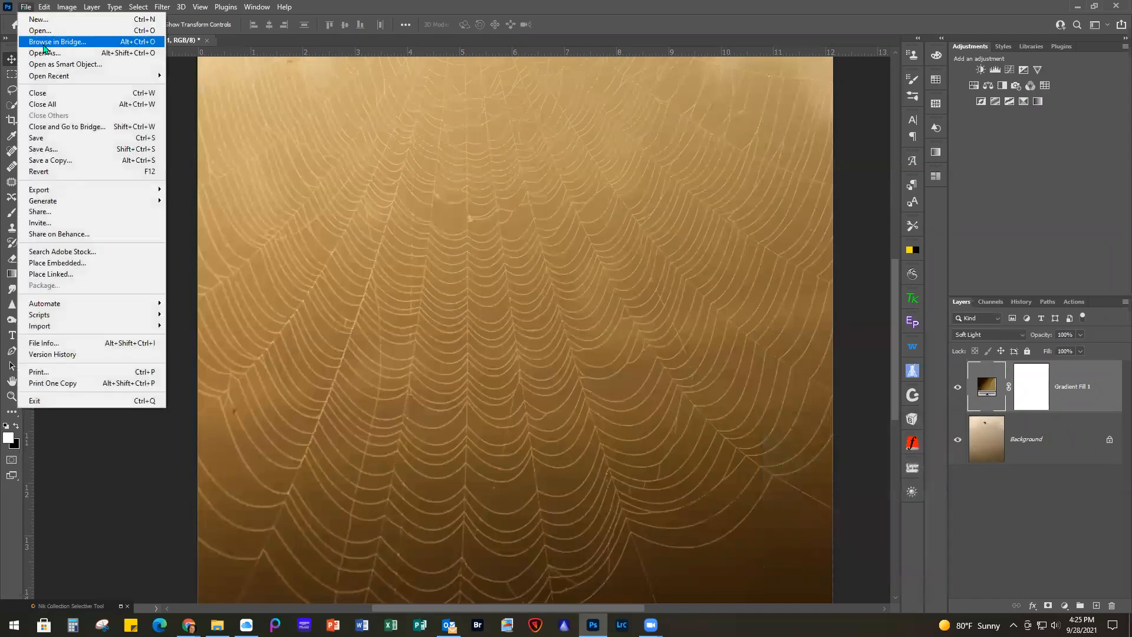
left_click(47, 93)
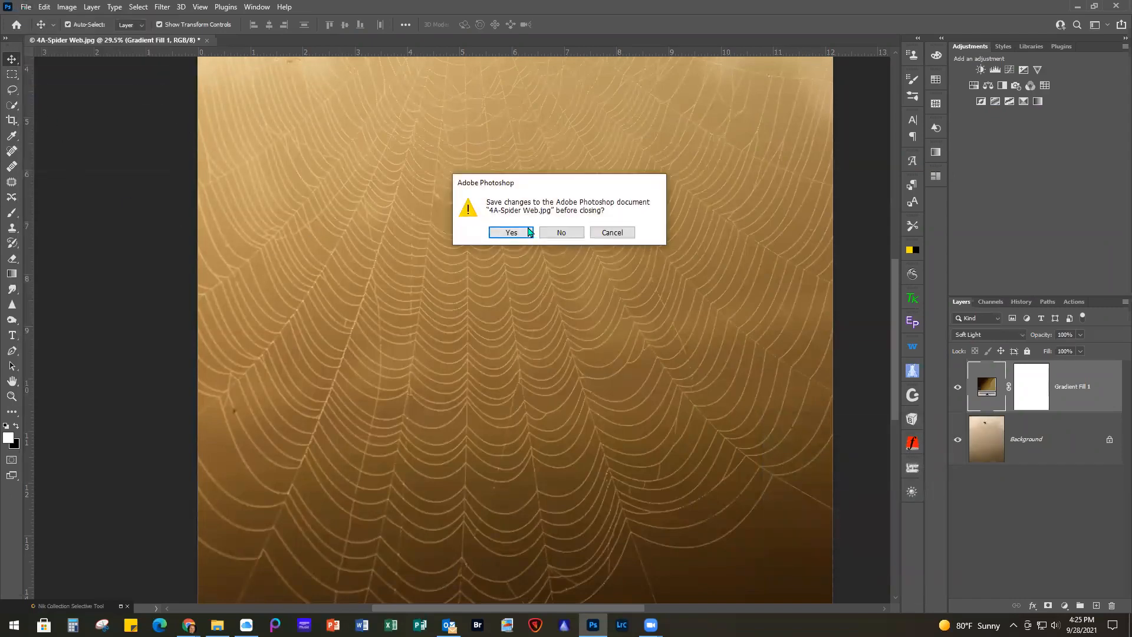
left_click(559, 232)
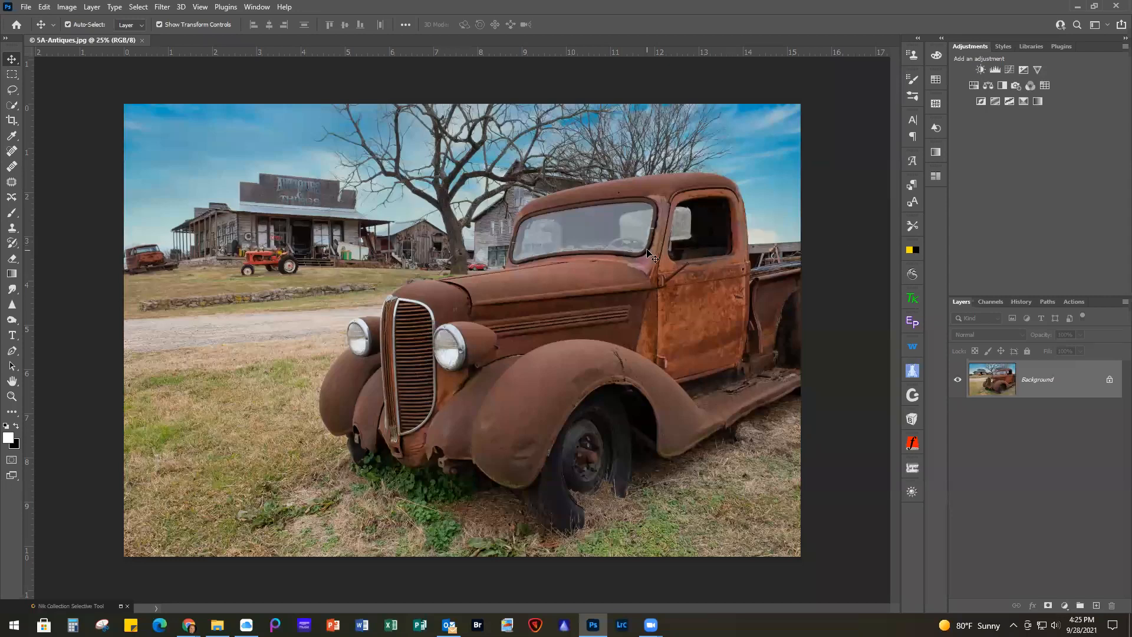
scroll(651, 255, "up", 1)
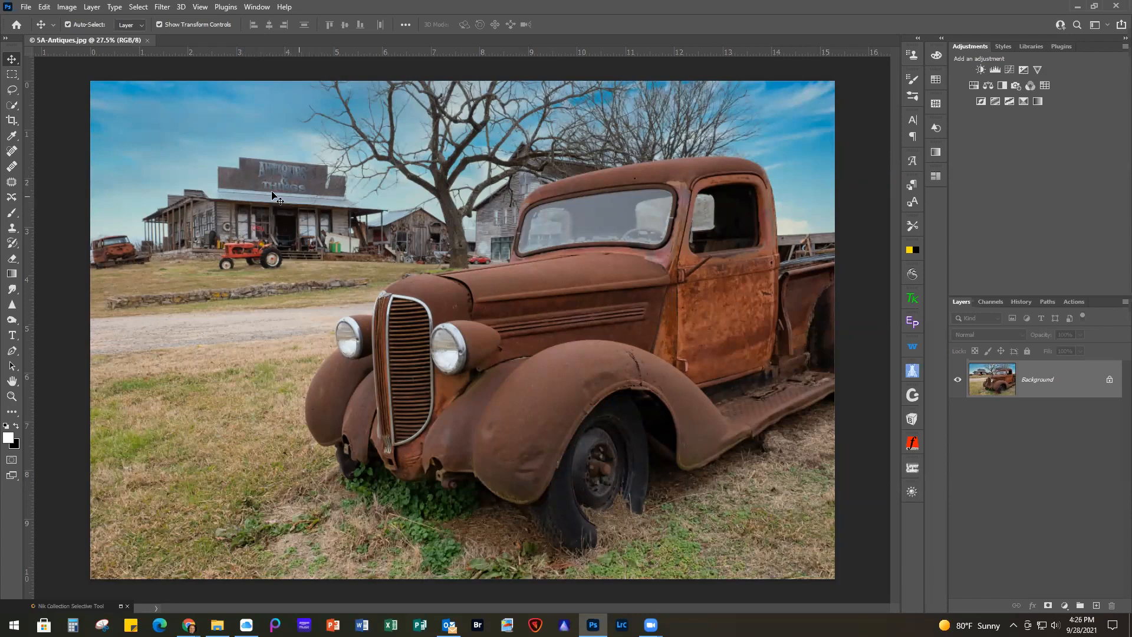
scroll(226, 188, "up", 2)
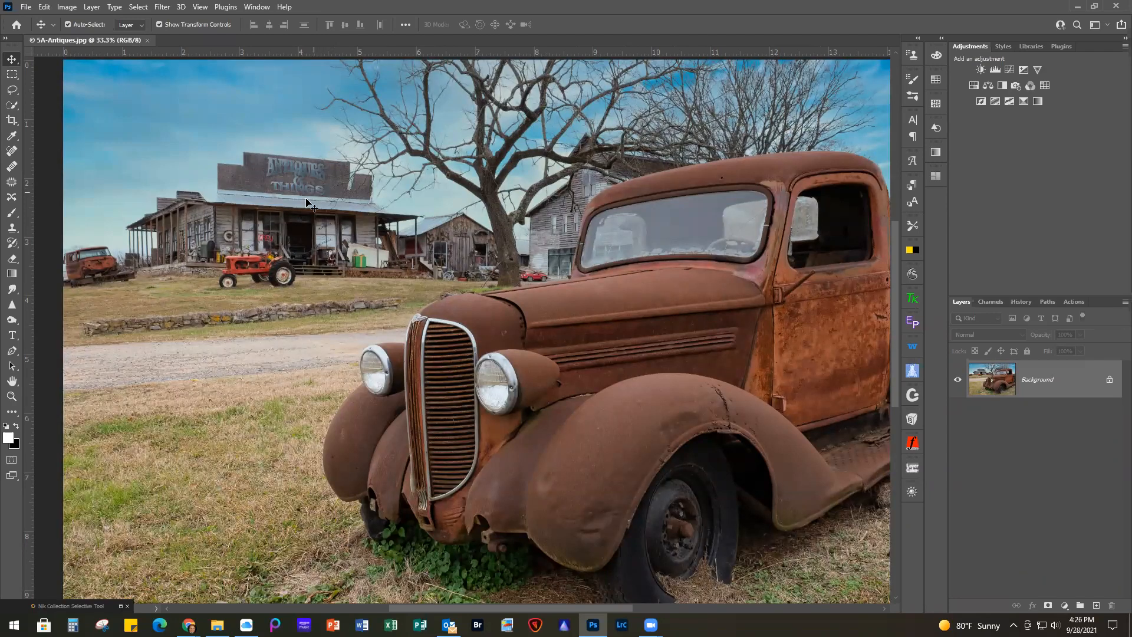
scroll(384, 332, "down", 2)
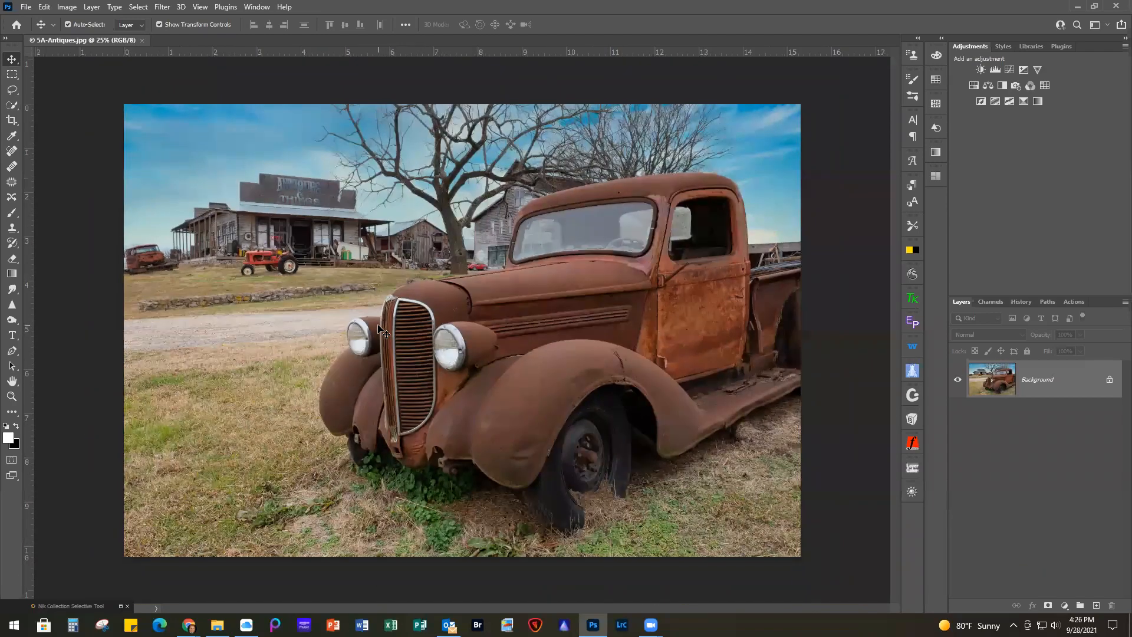
scroll(384, 333, "up", 1)
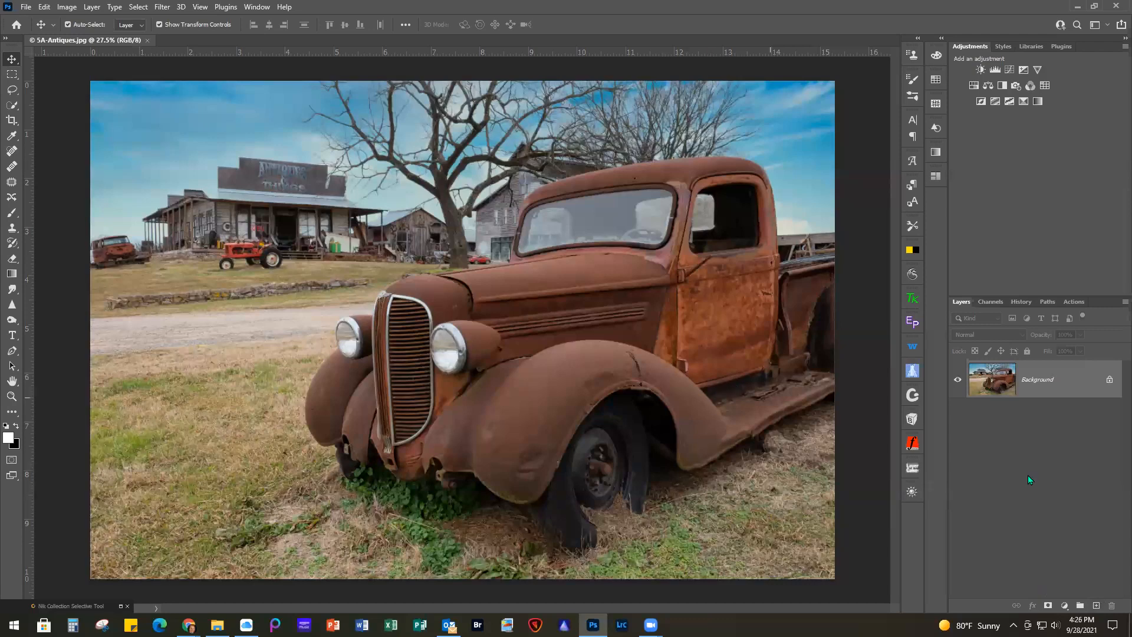
Try converting 5A-Antiques.jpg to black and white with a reversed Foreground to Background gradient map, and delete that layer
left_click(1064, 607)
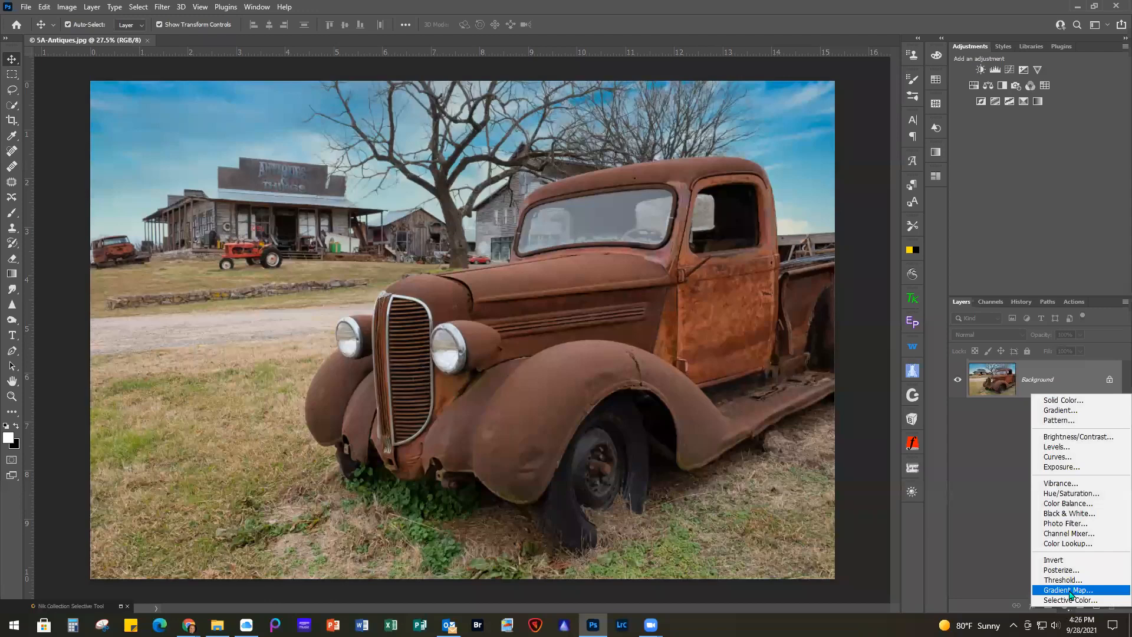
left_click(1068, 590)
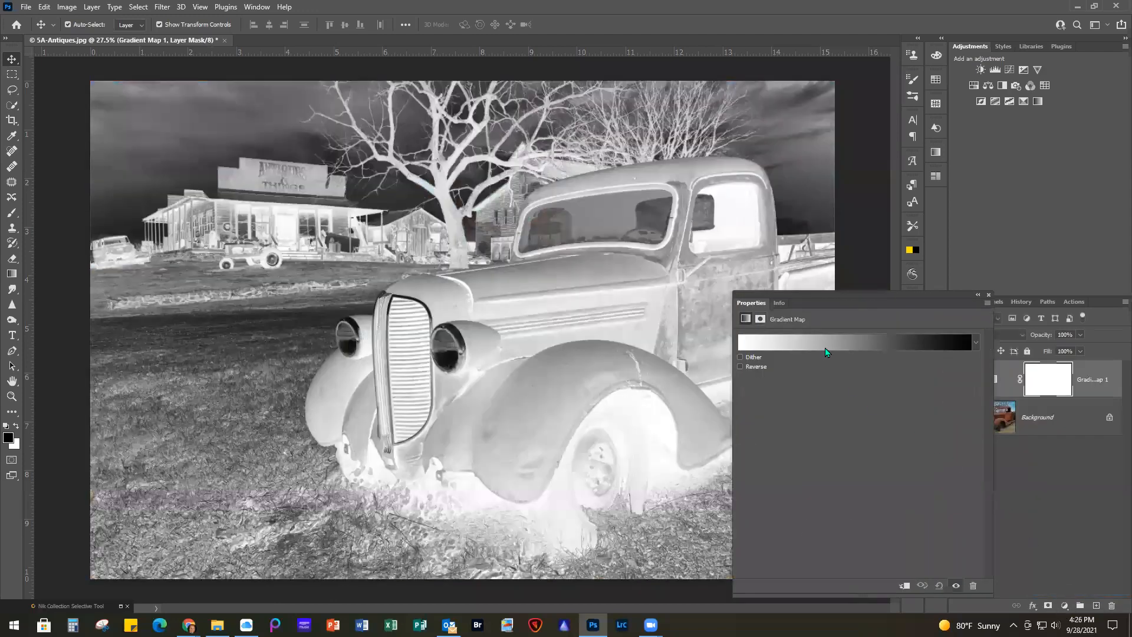
left_click(827, 347)
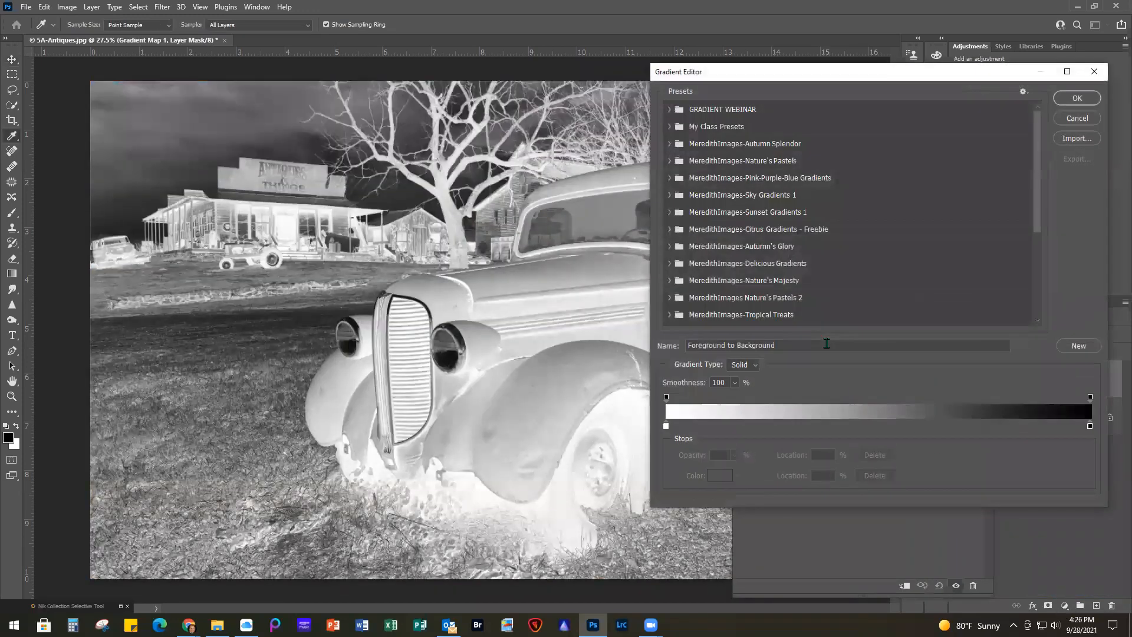
left_click(1081, 98)
left_click(739, 367)
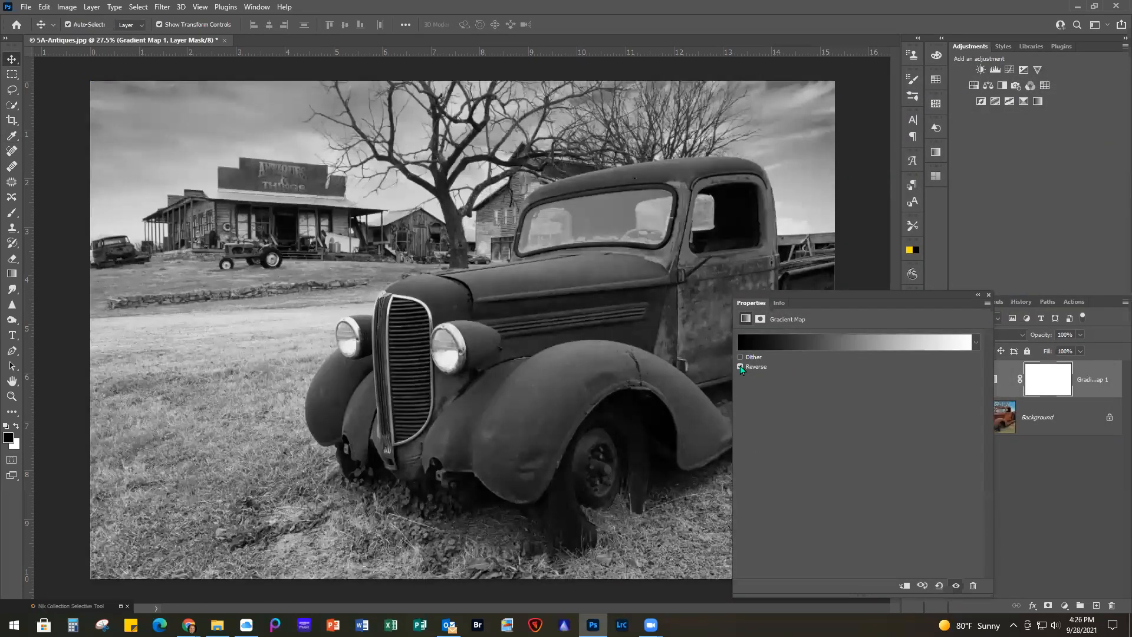
left_click(988, 296)
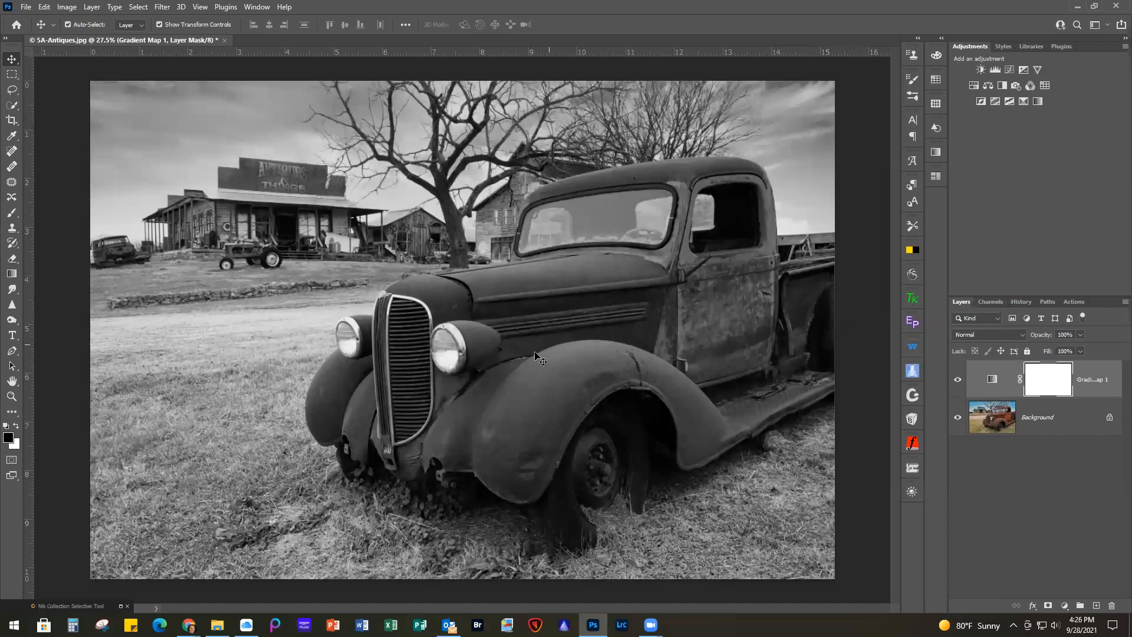
left_click(1104, 395)
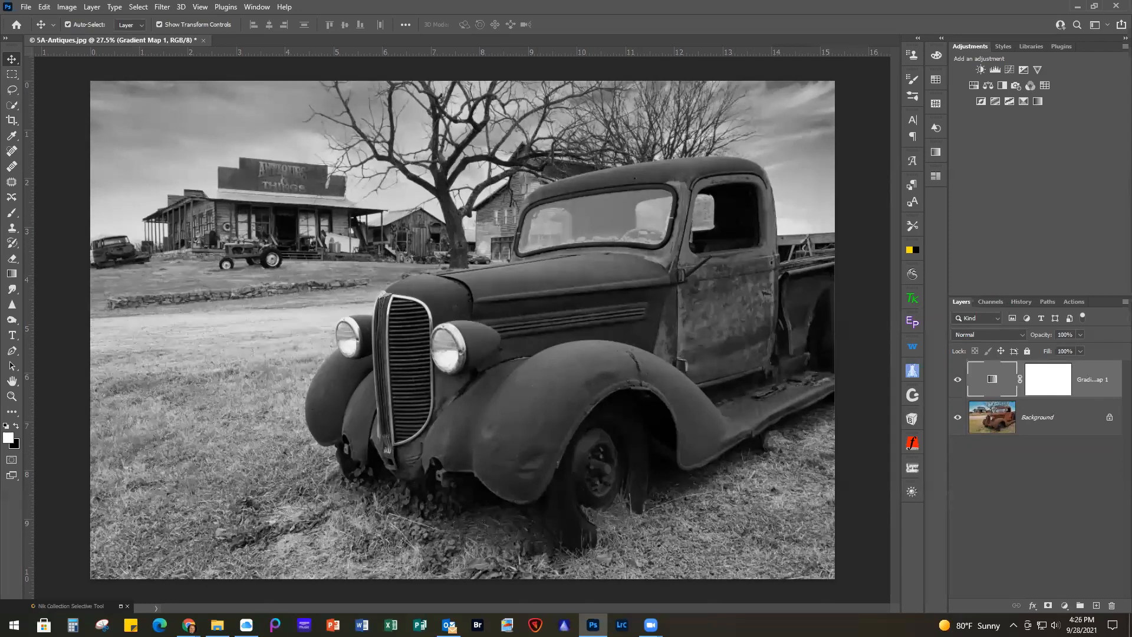
left_click(1111, 606)
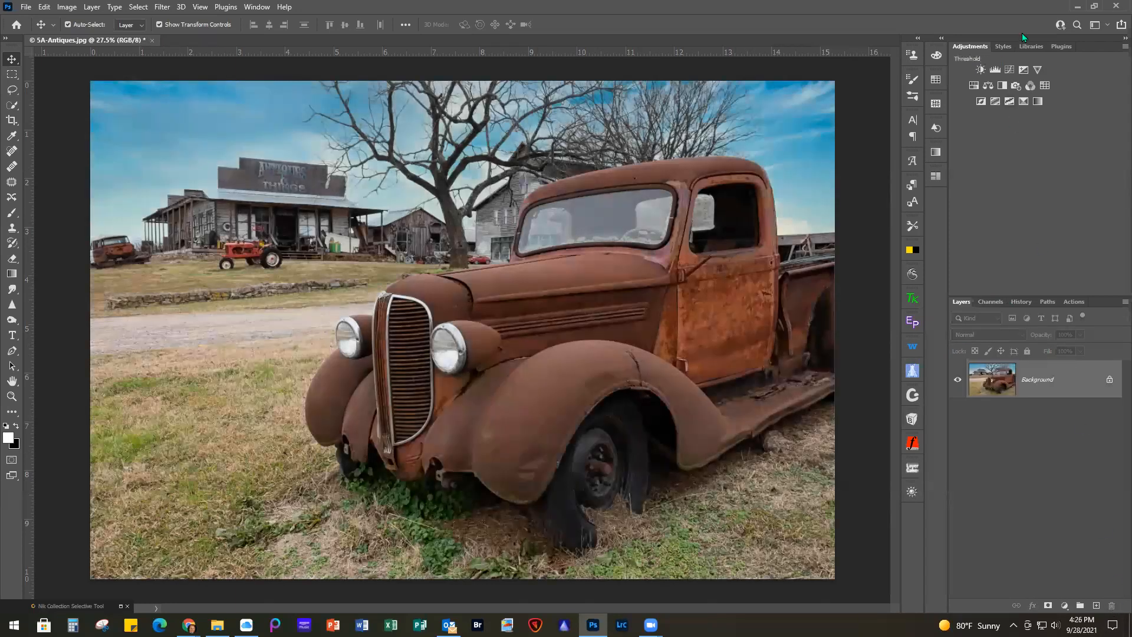
Add a Black & White adjustment layer to the truck photo with Reds at 74 and Cyans at 1
left_click(1002, 86)
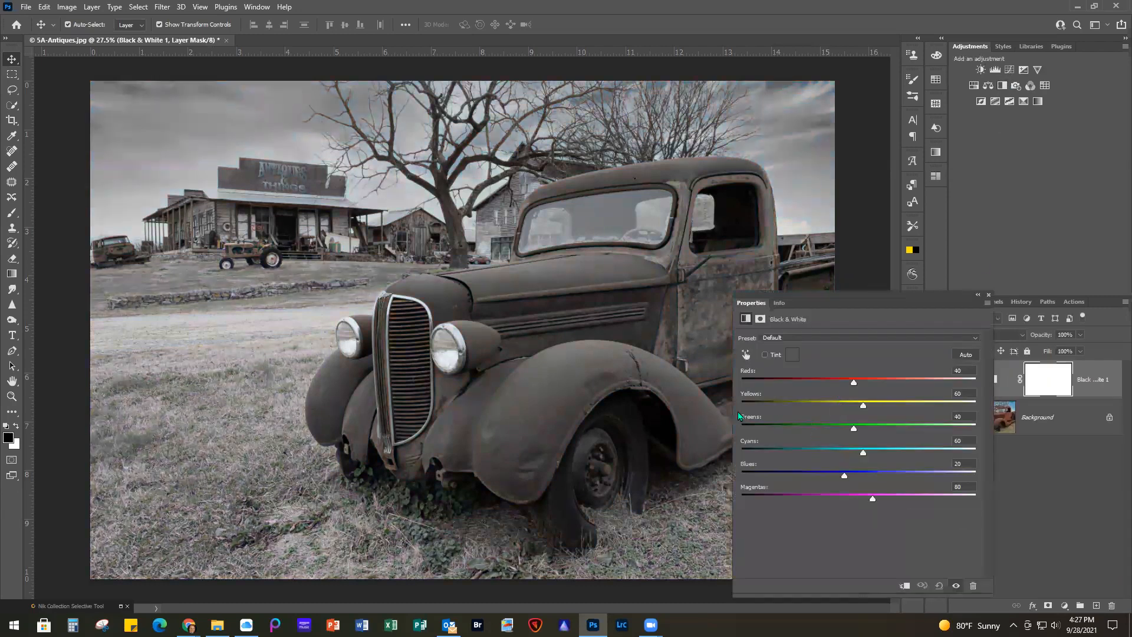
left_click_drag(856, 390, 871, 388)
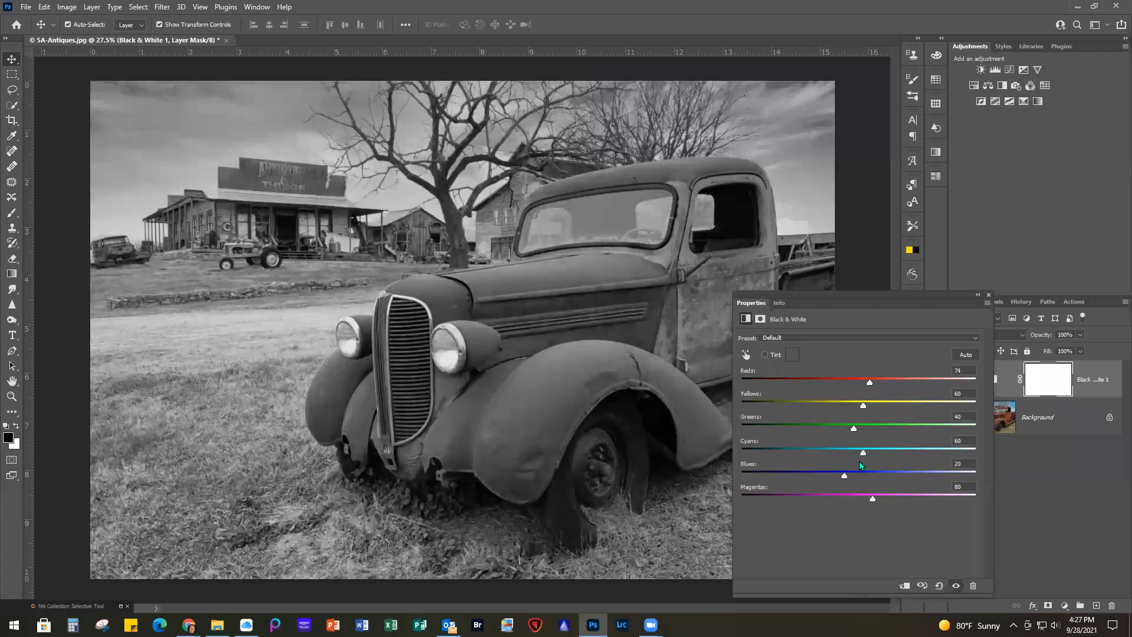
left_click_drag(862, 454, 836, 453)
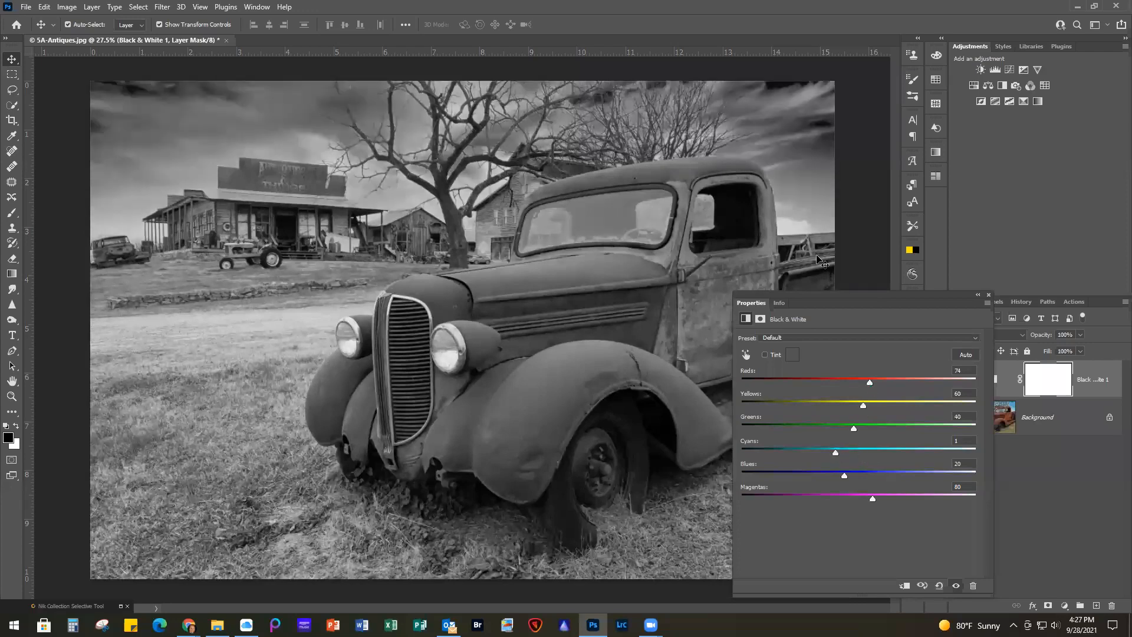
Adjust the Black & White layer's color mix to Greens 53, Blues -10 and Magentas 102, and close its settings
left_click_drag(844, 476, 874, 499)
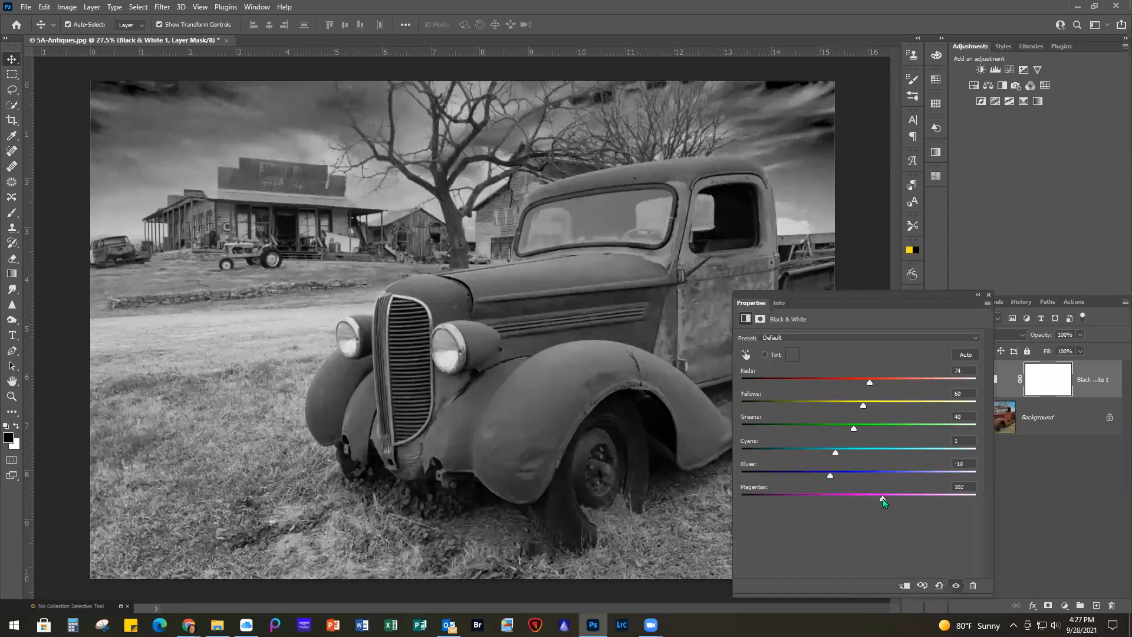
left_click_drag(862, 433, 862, 432)
left_click(988, 295)
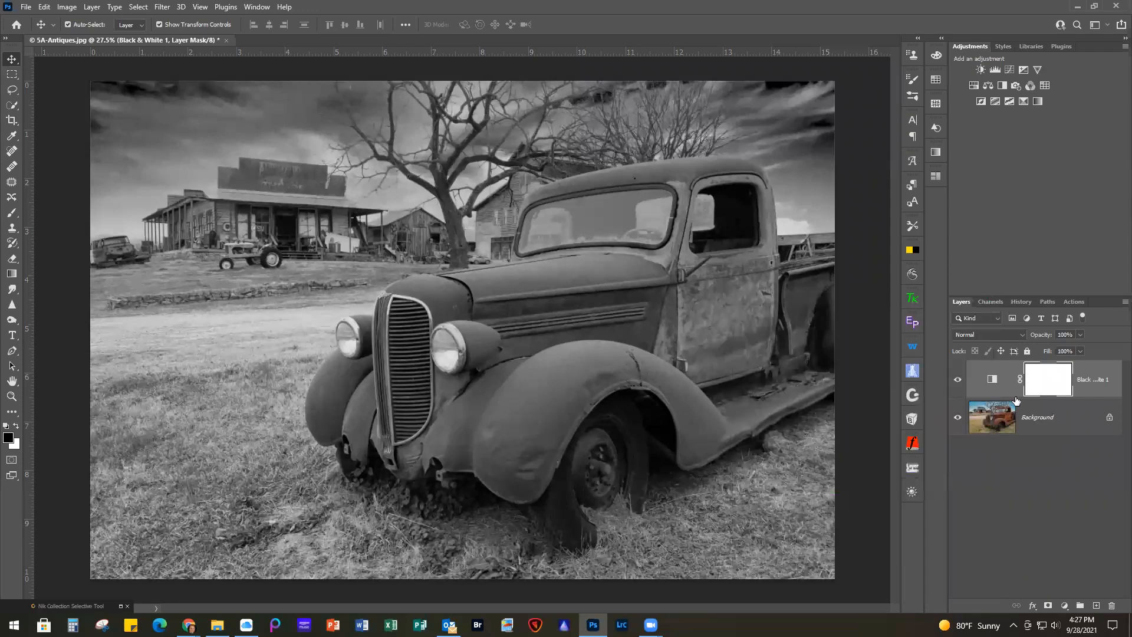
Add a Gradient Map adjustment layer above the Black & White layer with the SG Duotone 19 preset from the GRADIENT WEBINAR group
left_click(1064, 605)
left_click(1068, 590)
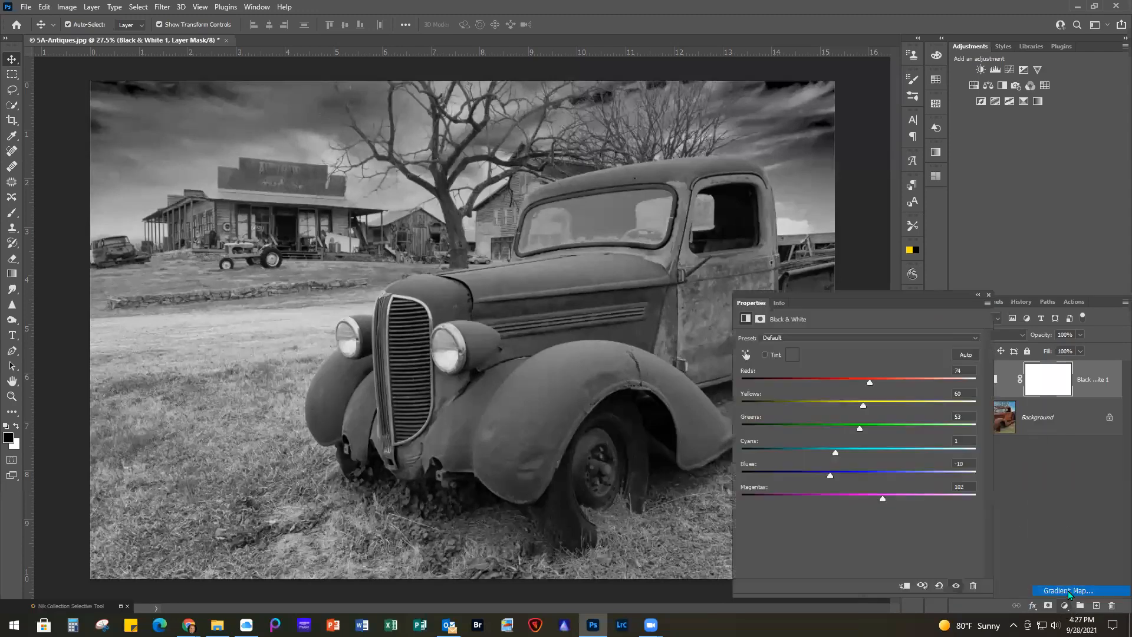
left_click(807, 344)
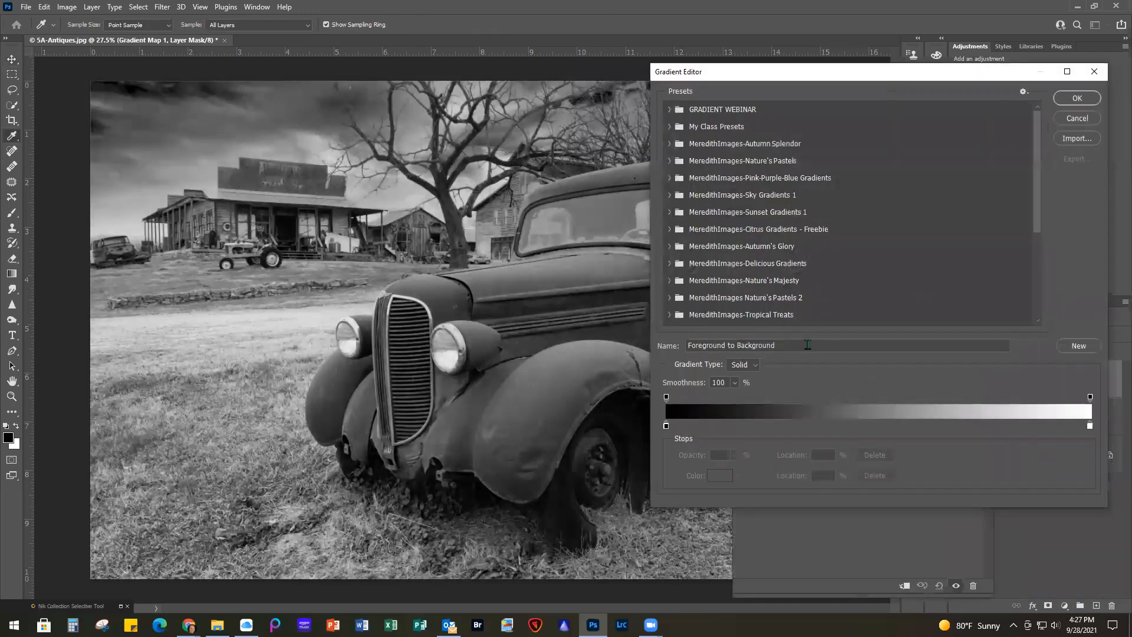
left_click(670, 111)
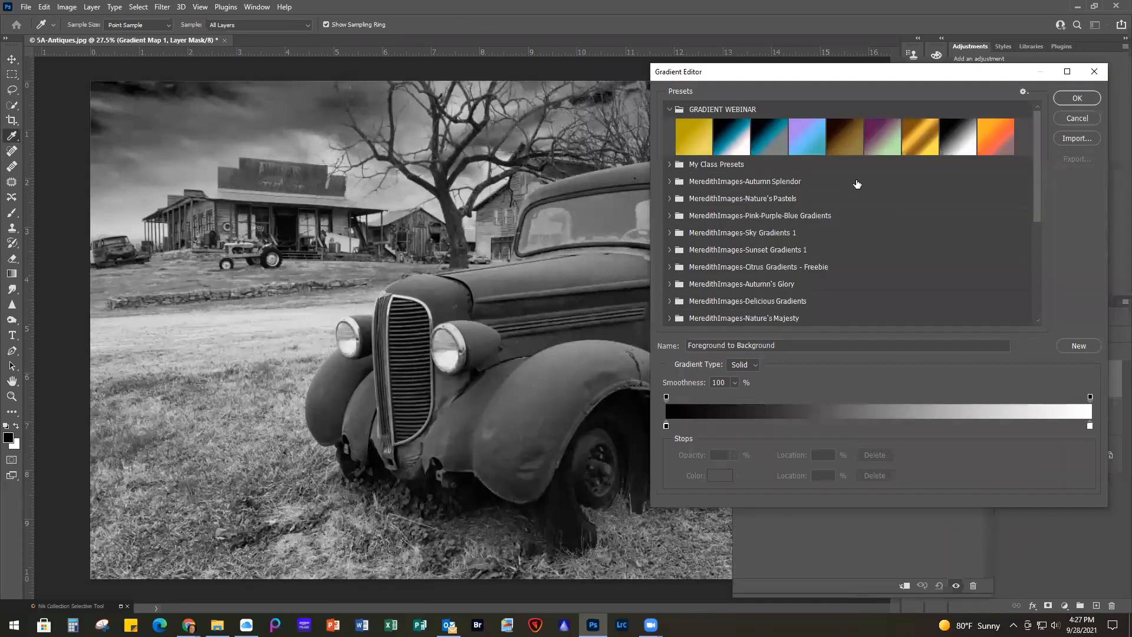
left_click(884, 140)
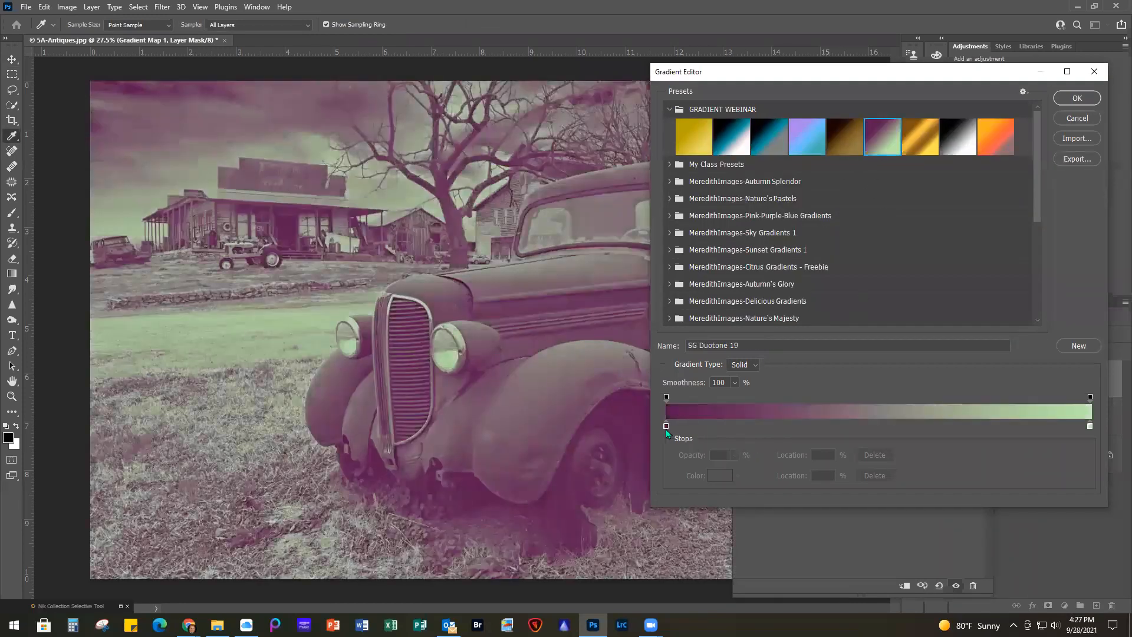
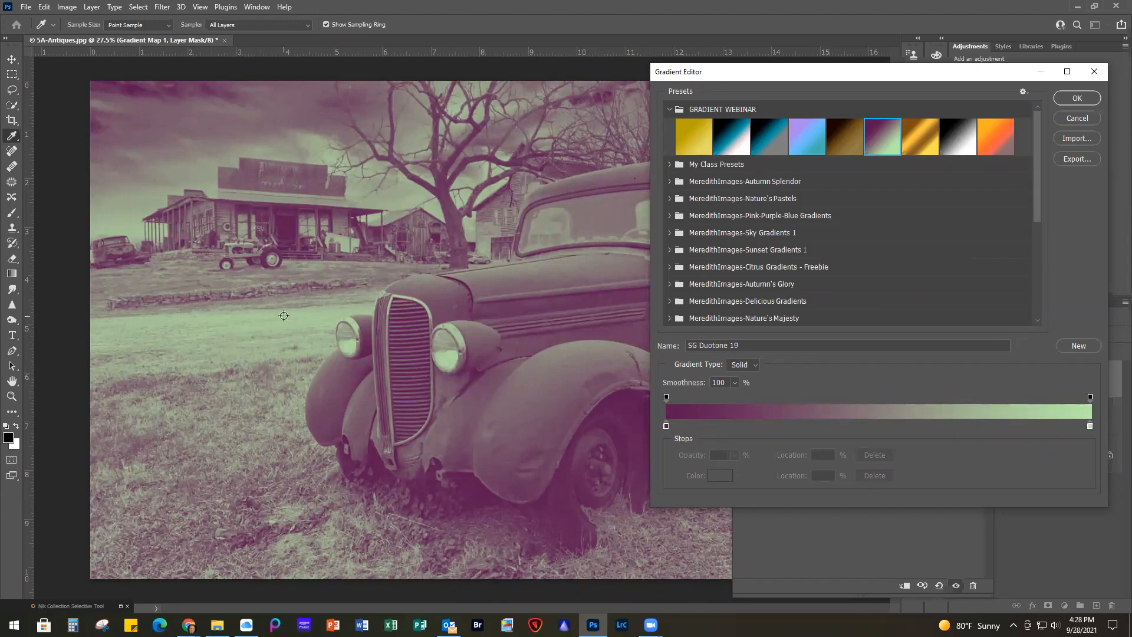
Apply the SG Duotone 19 gradient to the Gradient Map layer and close its settings
left_click(1074, 98)
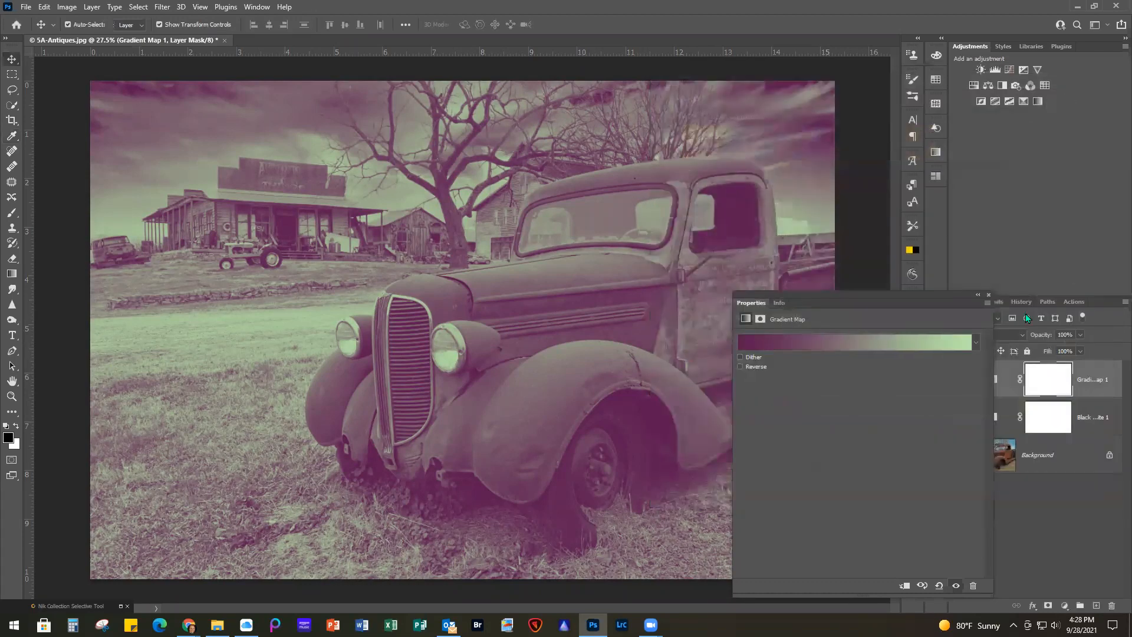
left_click(989, 295)
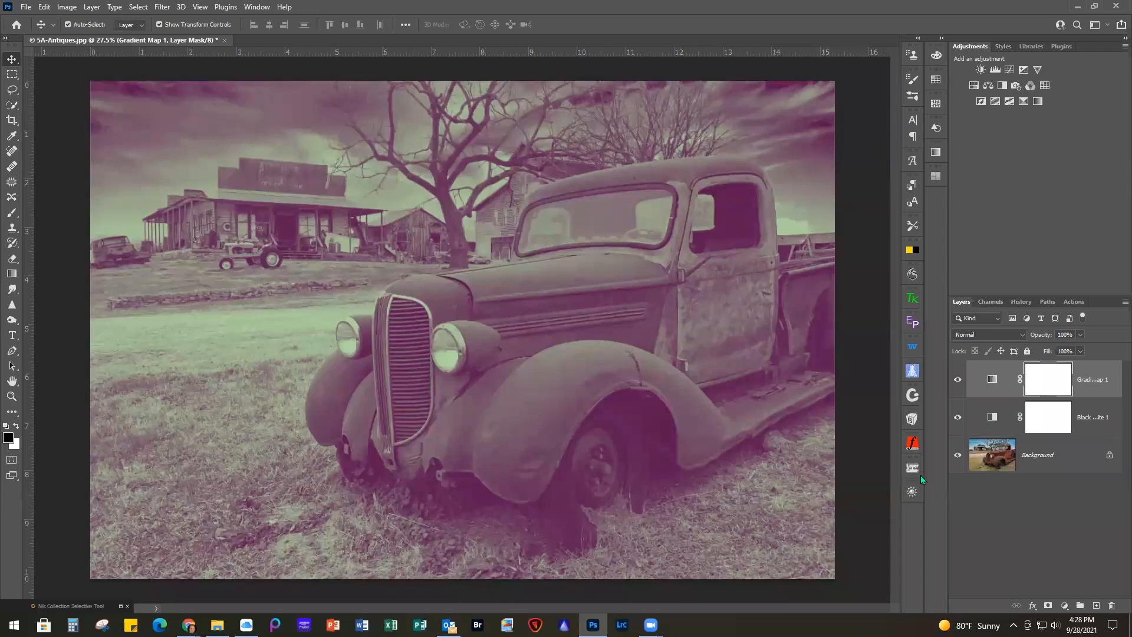
Hide the Gradient Map and Black & White layers, and add a reversed white-to-black gradient map directly above the Background
left_click(957, 379)
left_click(957, 418)
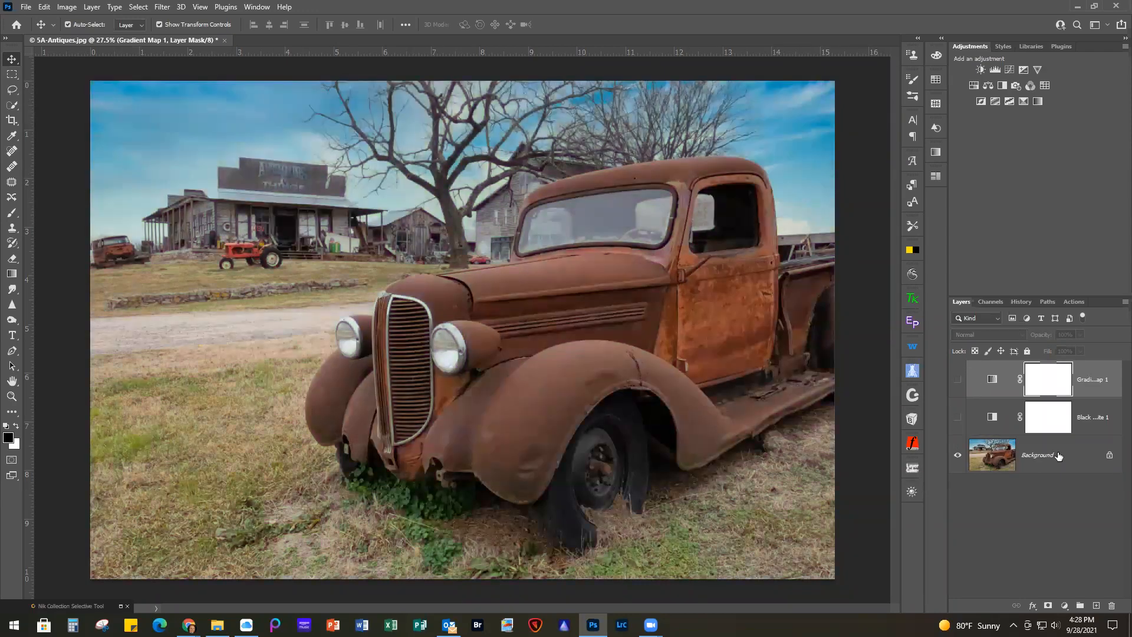
left_click(1061, 458)
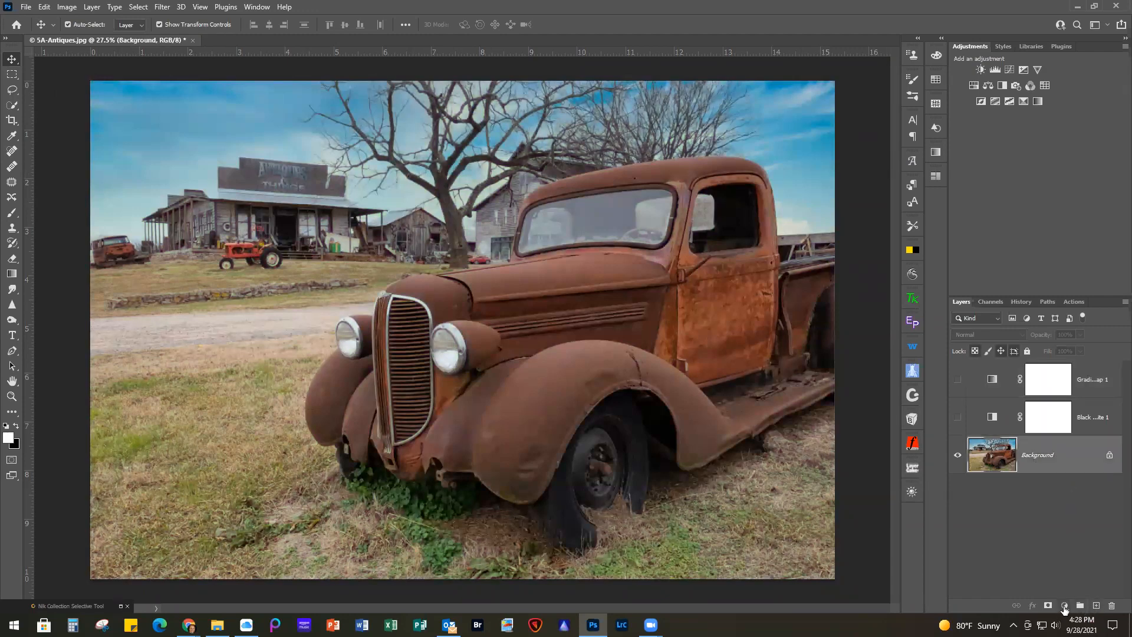
left_click(1064, 606)
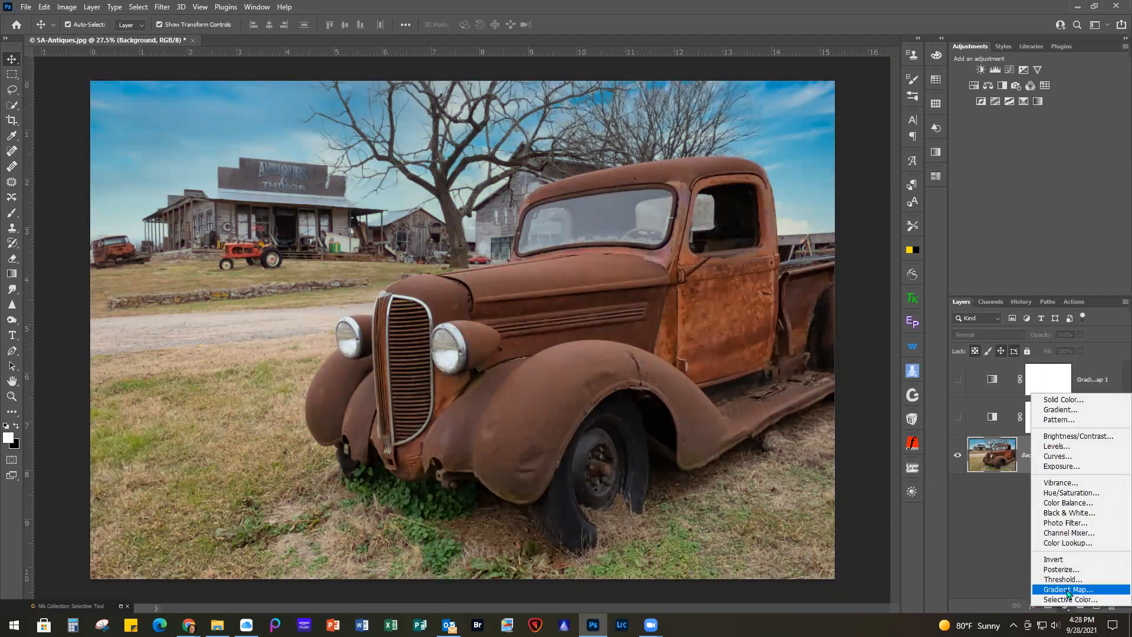
left_click(1068, 590)
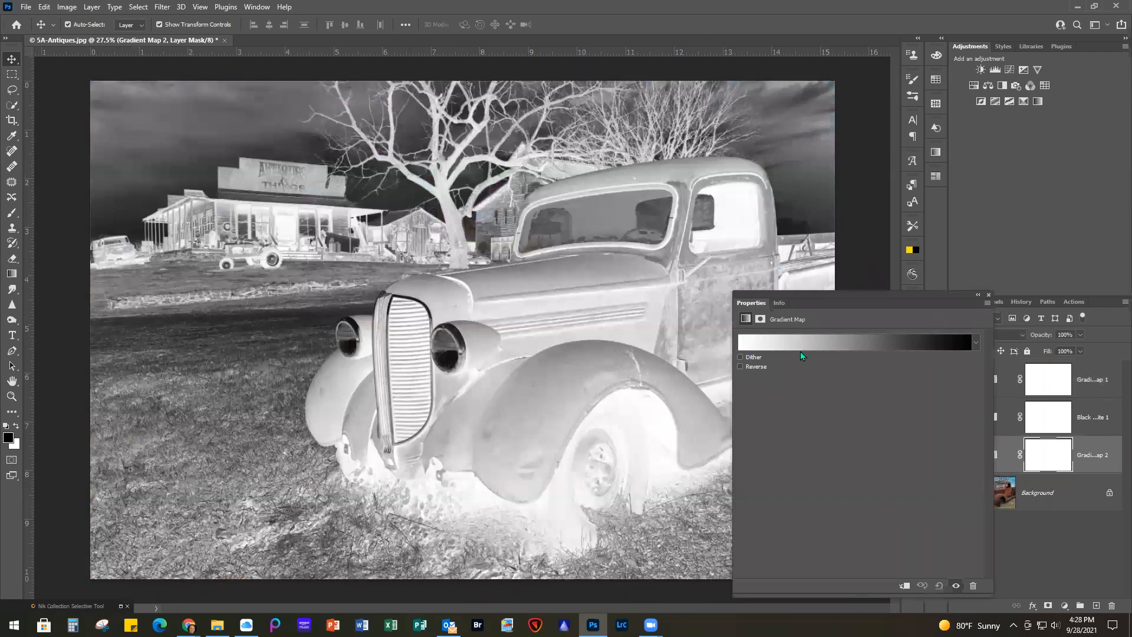
left_click(740, 366)
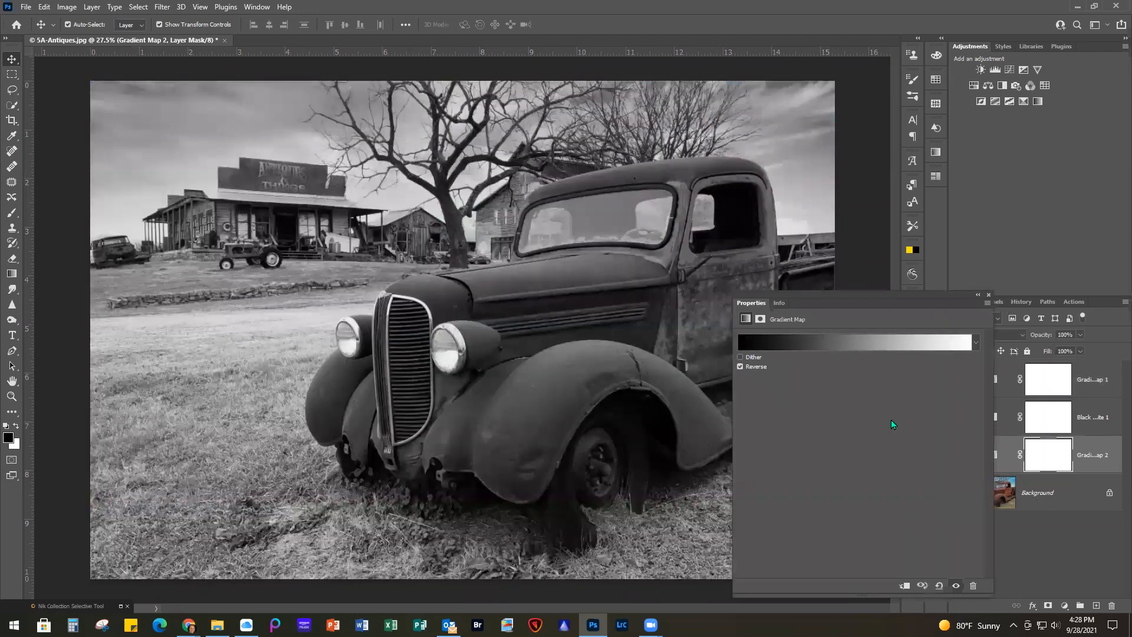
left_click(989, 295)
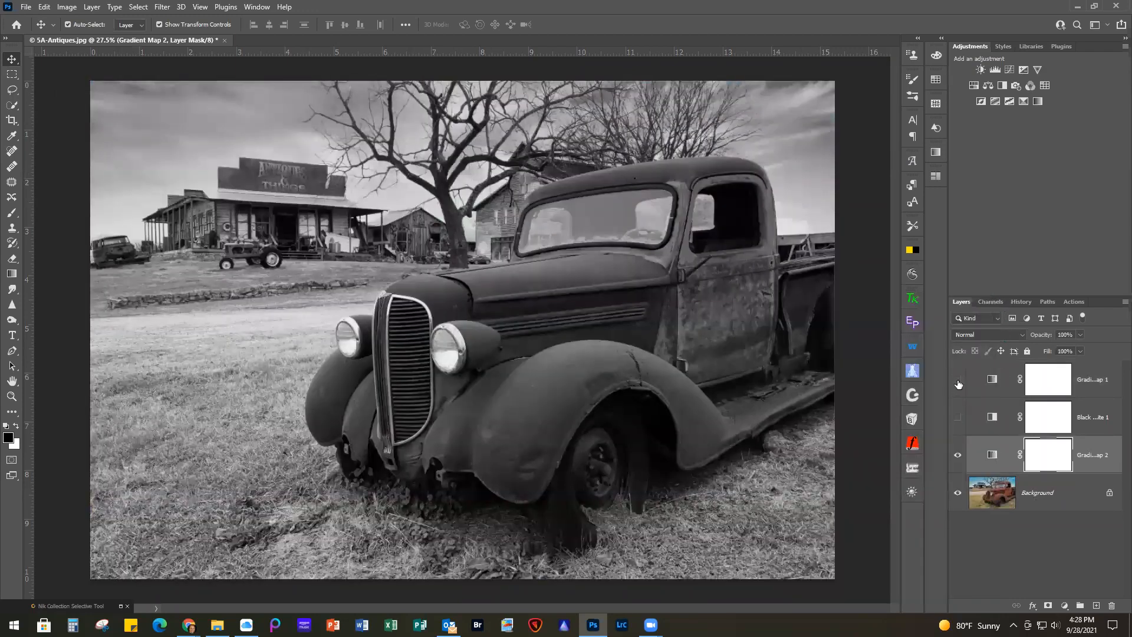
Show the duotone gradient map, and swap the new black-and-white gradient map for the Black & White layer beneath it
left_click(957, 382)
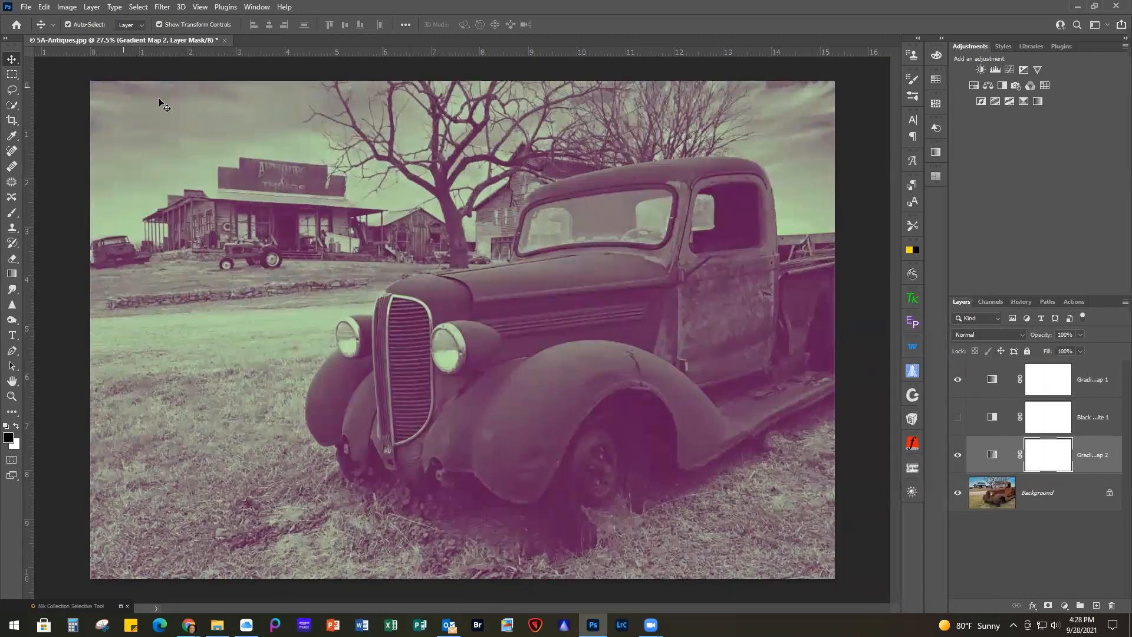
left_click(957, 455)
left_click(958, 418)
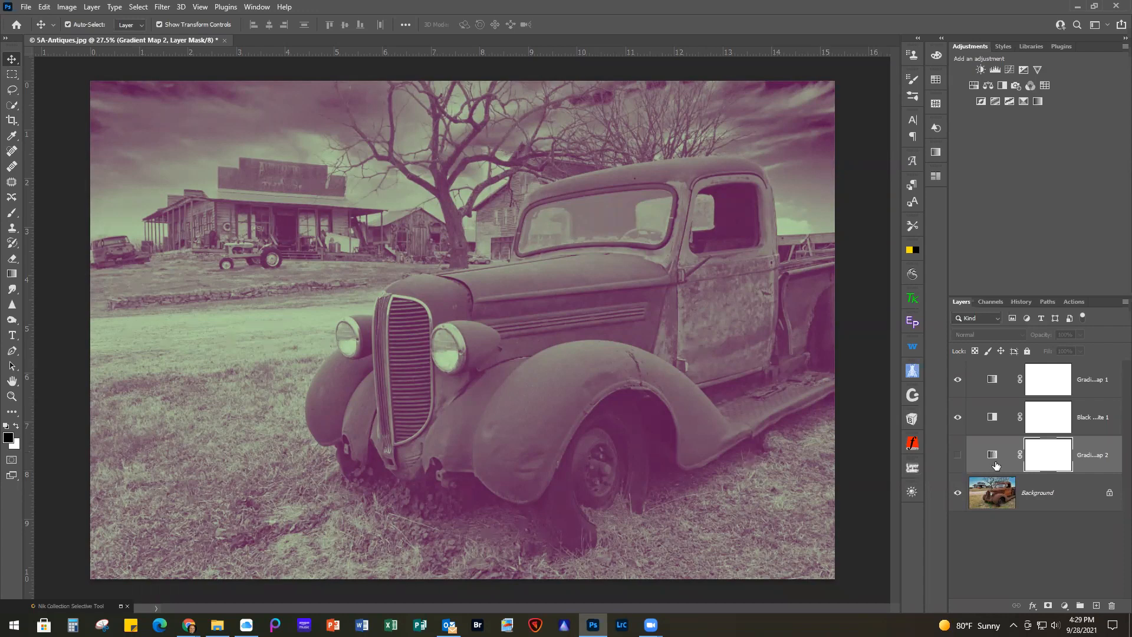
Slightly raise the Reds and lower the Blues in the Black & White layer, and close its settings
left_click(991, 417)
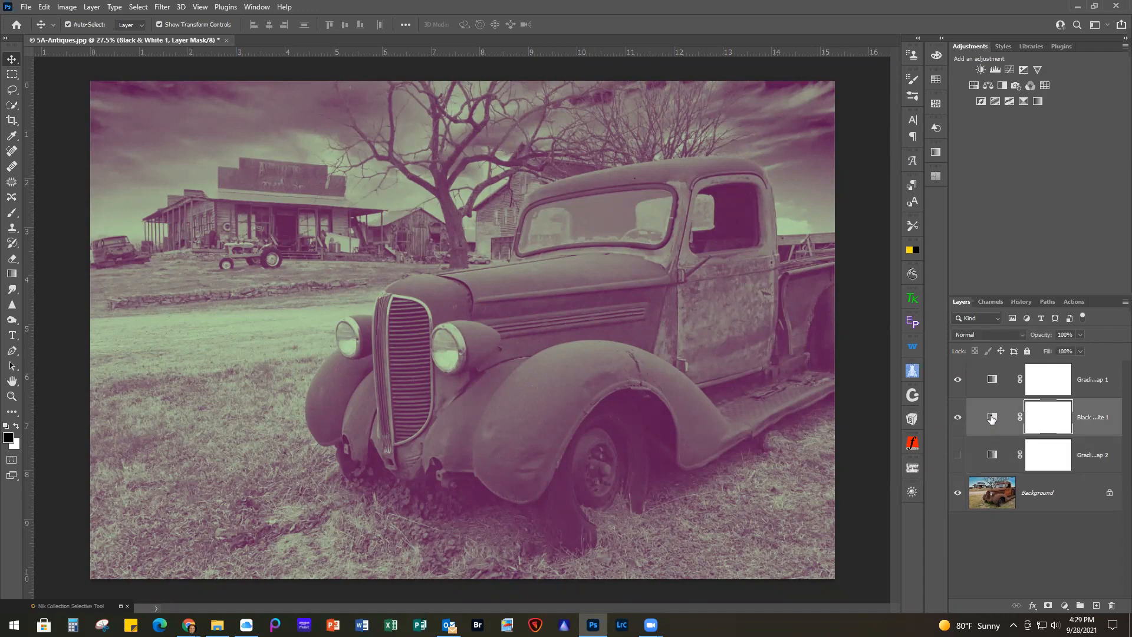
double_click(990, 418)
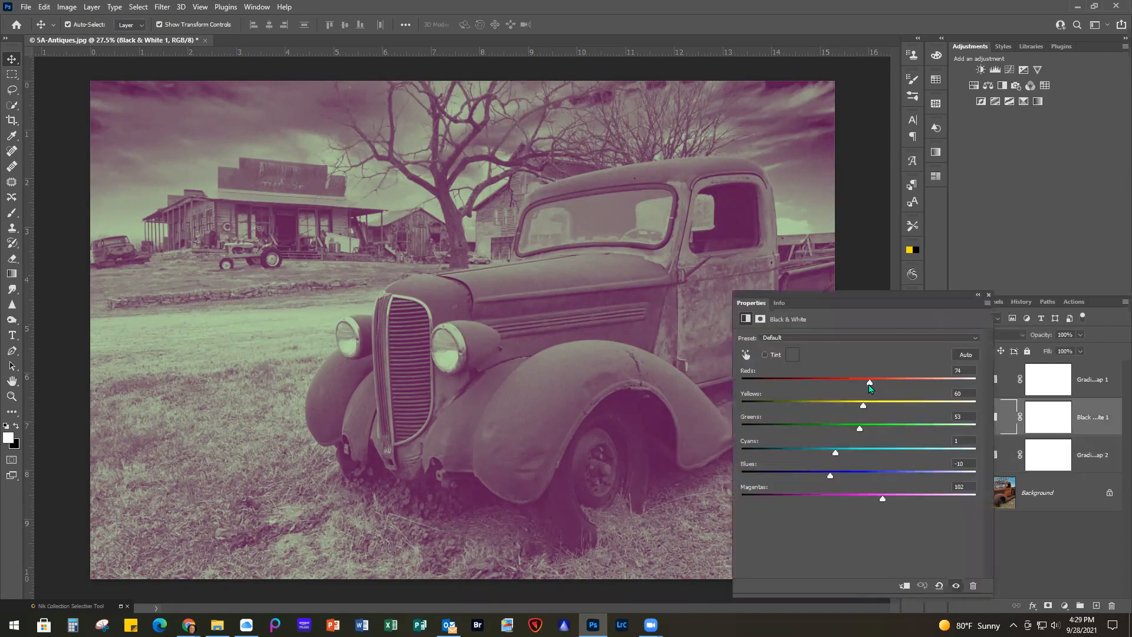
mouse_move(871, 384)
left_mouse_down()
mouse_move(886, 384)
mouse_move(846, 384)
mouse_move(913, 383)
mouse_move(876, 383)
left_mouse_up()
left_click_drag(831, 476, 826, 478)
left_click(988, 294)
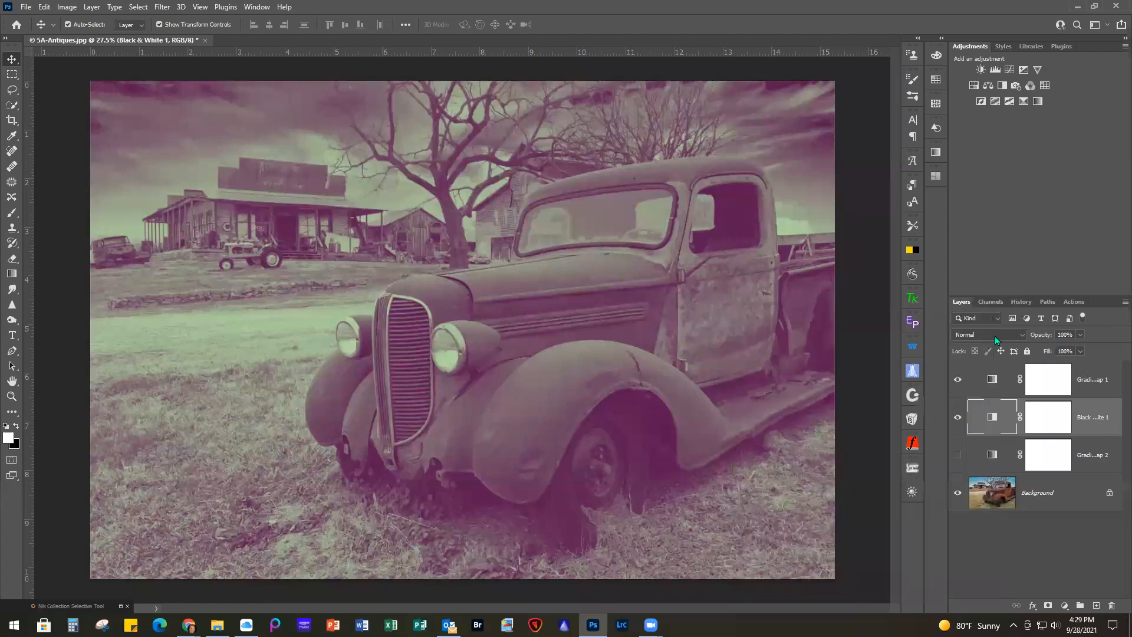
Preview blend modes such as Soft Light on the Black & White layer, keep Normal, and try a lower opacity
left_click(974, 337)
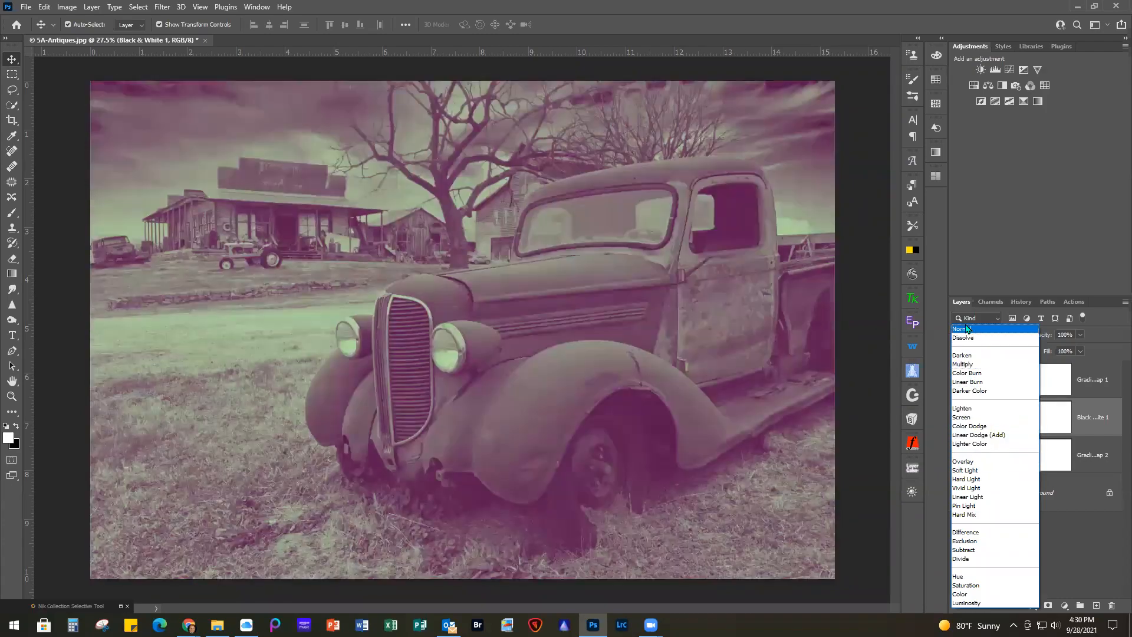
left_click(962, 329)
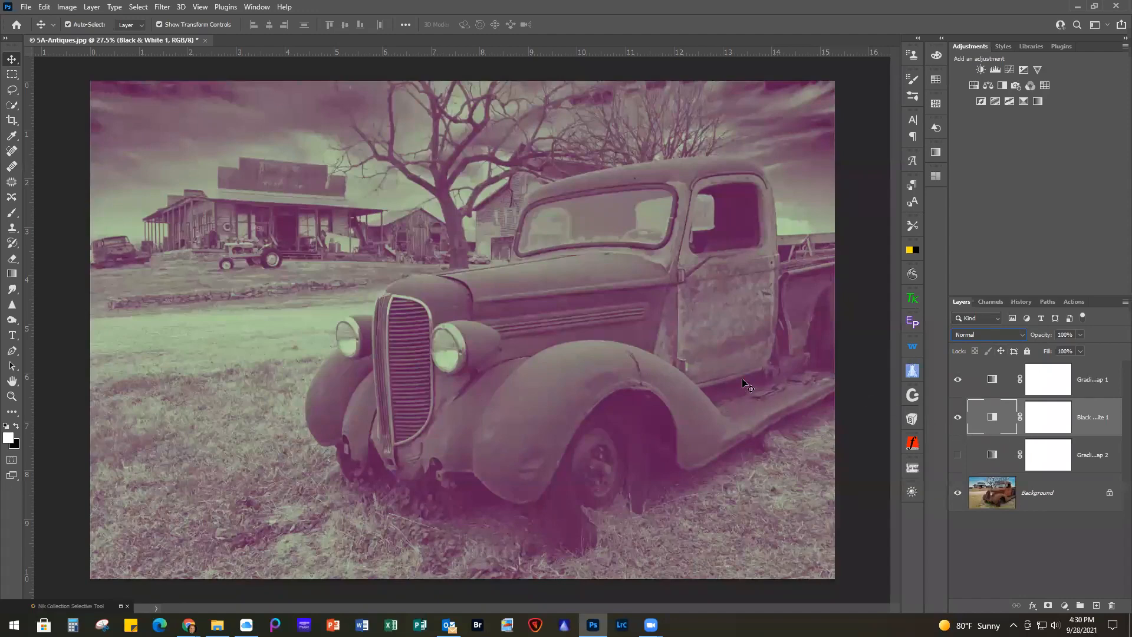
left_click(1081, 334)
left_click_drag(1072, 350, 1046, 350)
Lower the duotone gradient map layer's opacity to 62%
left_click(1055, 378)
left_click(1079, 334)
left_click_drag(1082, 349, 1057, 350)
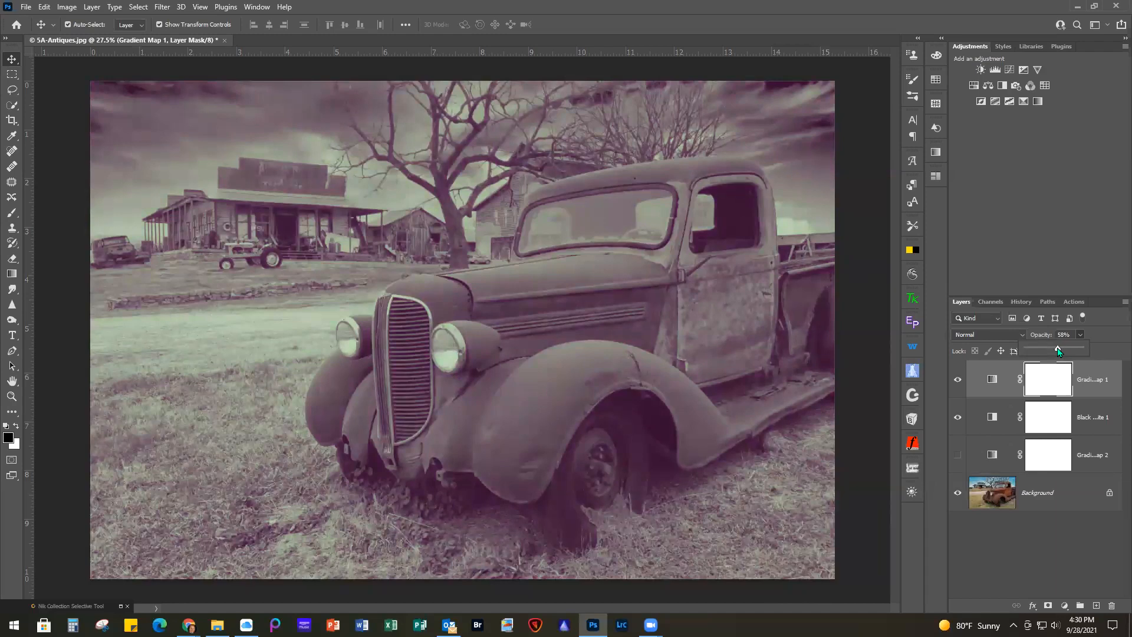
left_click_drag(1058, 351, 1060, 352)
Close 5A-Antiques.jpg without saving the changes
left_click(26, 6)
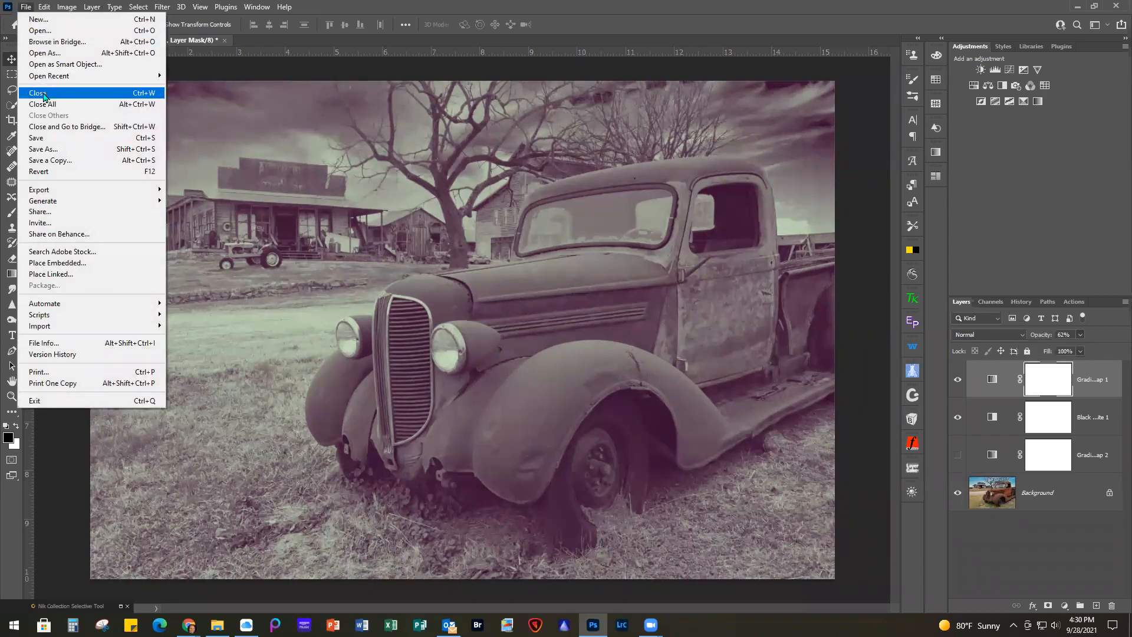
left_click(39, 93)
left_click(554, 236)
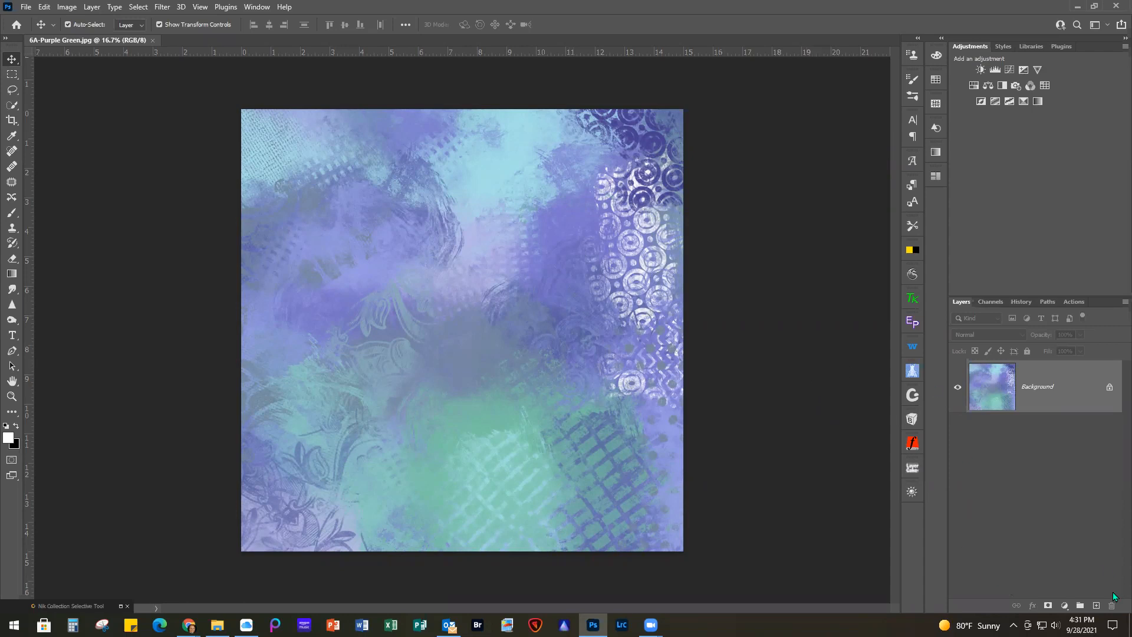
Add a Gradient Map adjustment layer to 6A-Purple Green.jpg with the striped gold preset from the GRADIENT WEBINAR group
left_click(1065, 605)
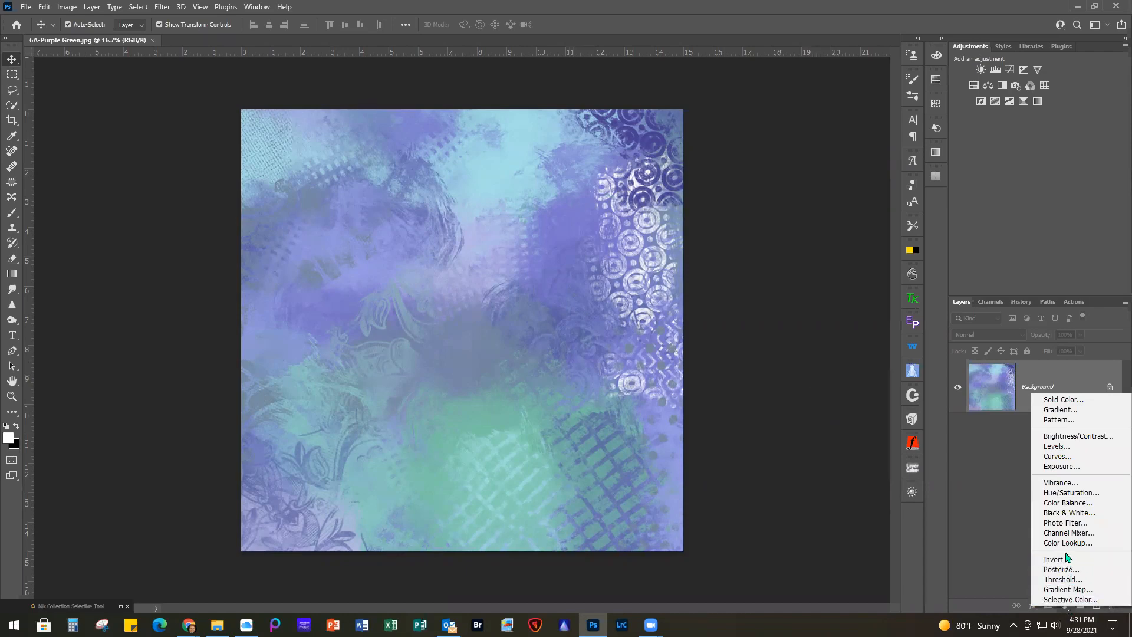
left_click(1068, 590)
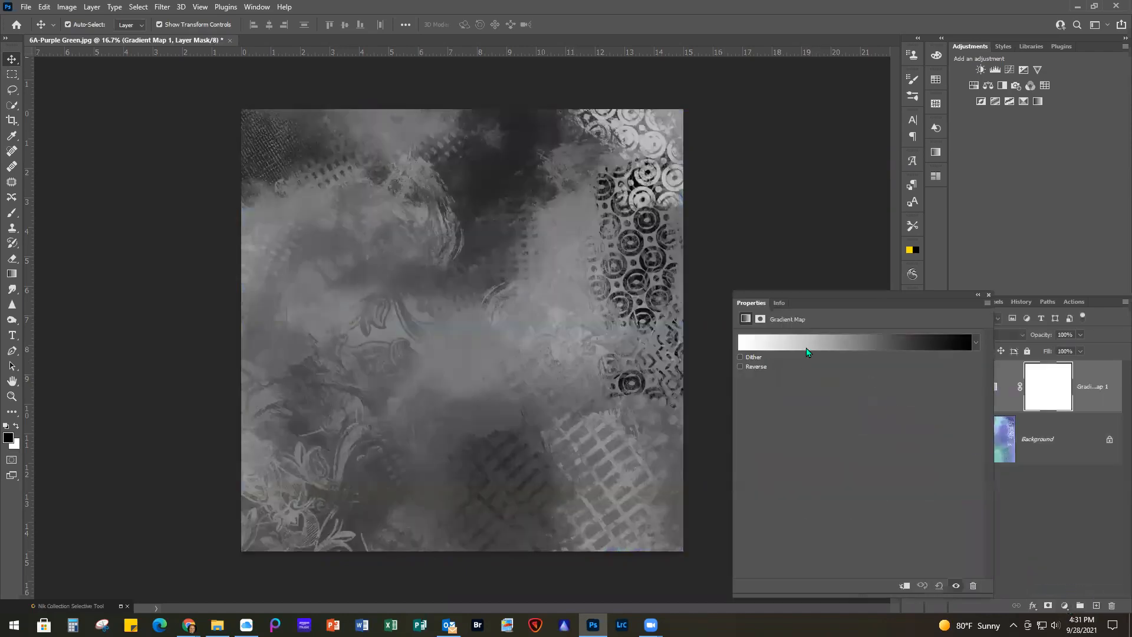
left_click(808, 345)
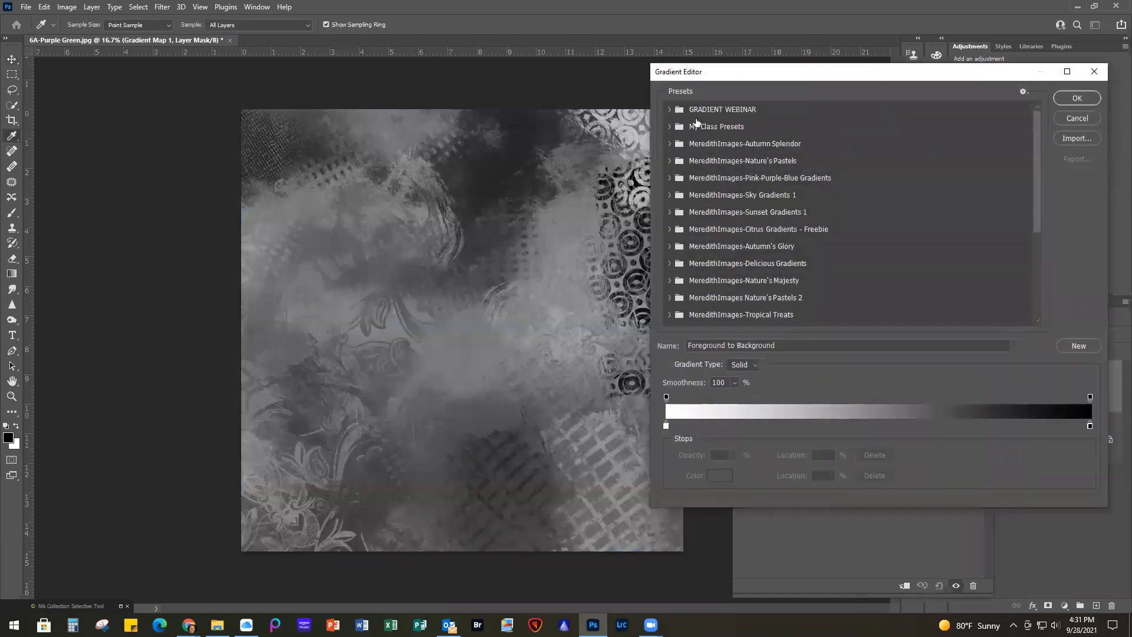
left_click(670, 109)
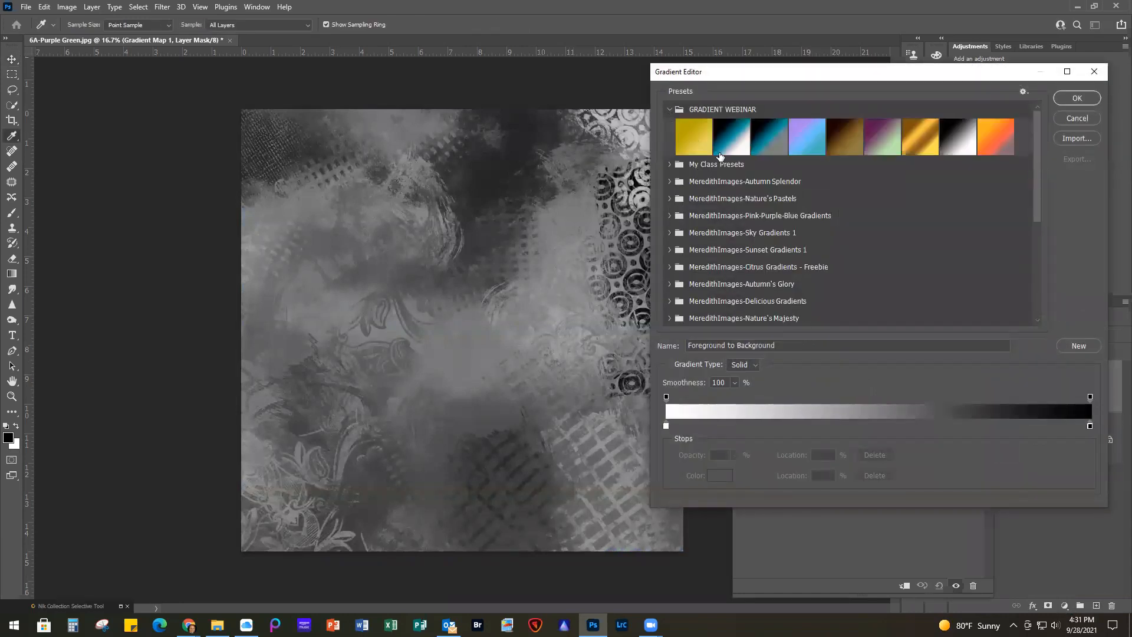
left_click(928, 139)
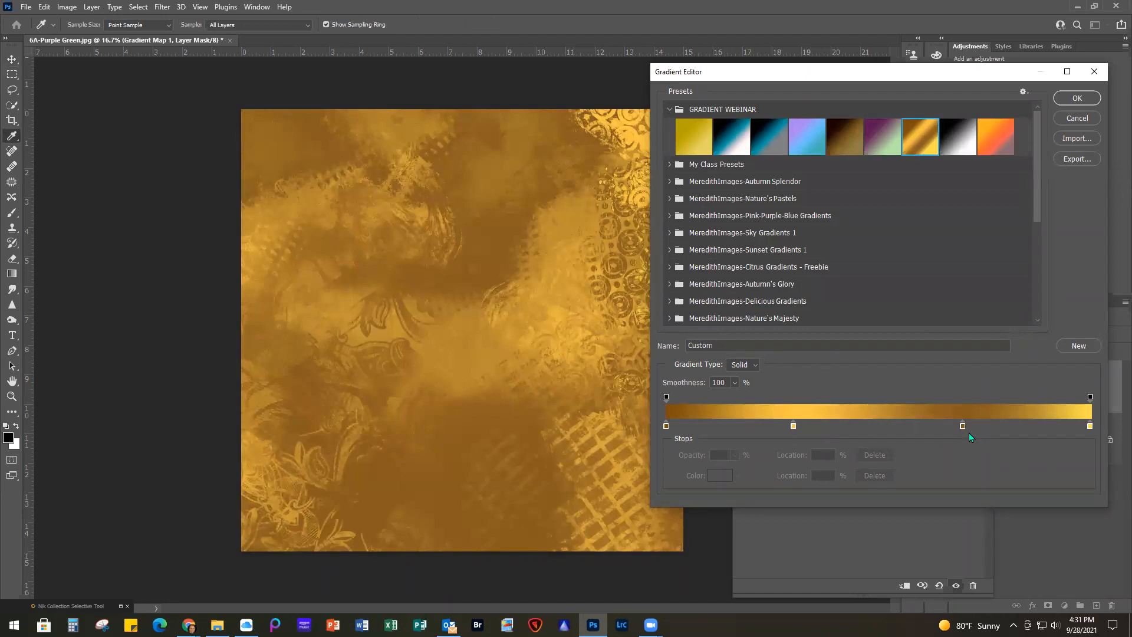
left_click(1076, 98)
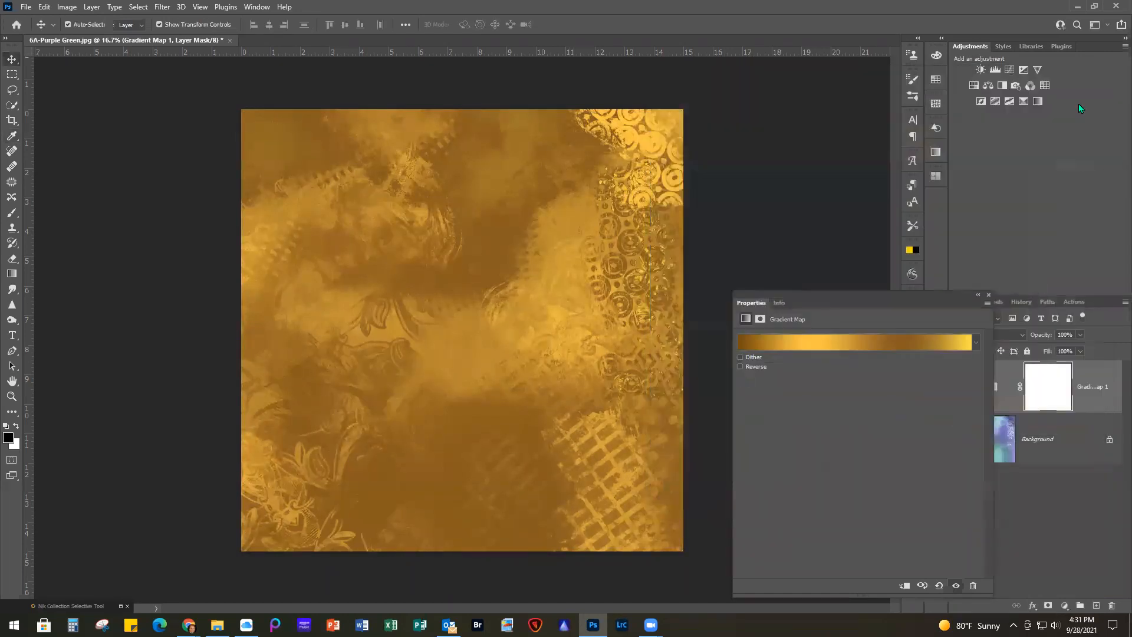
left_click(989, 294)
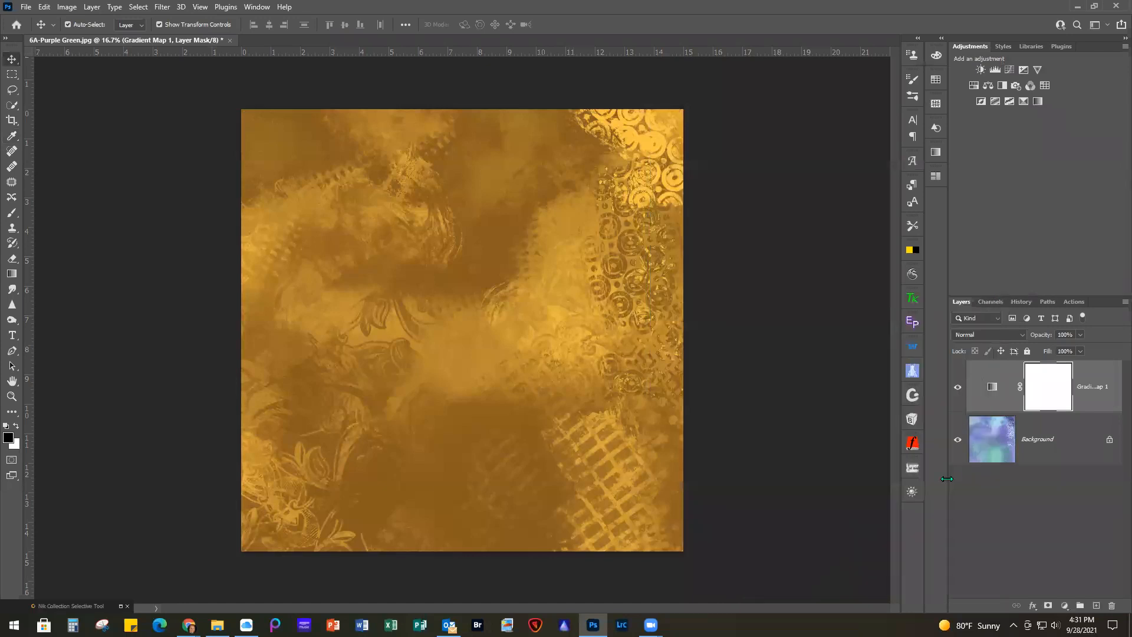
Compare the texture with and without the gold gradient map, and leave that layer hidden
left_click(958, 388)
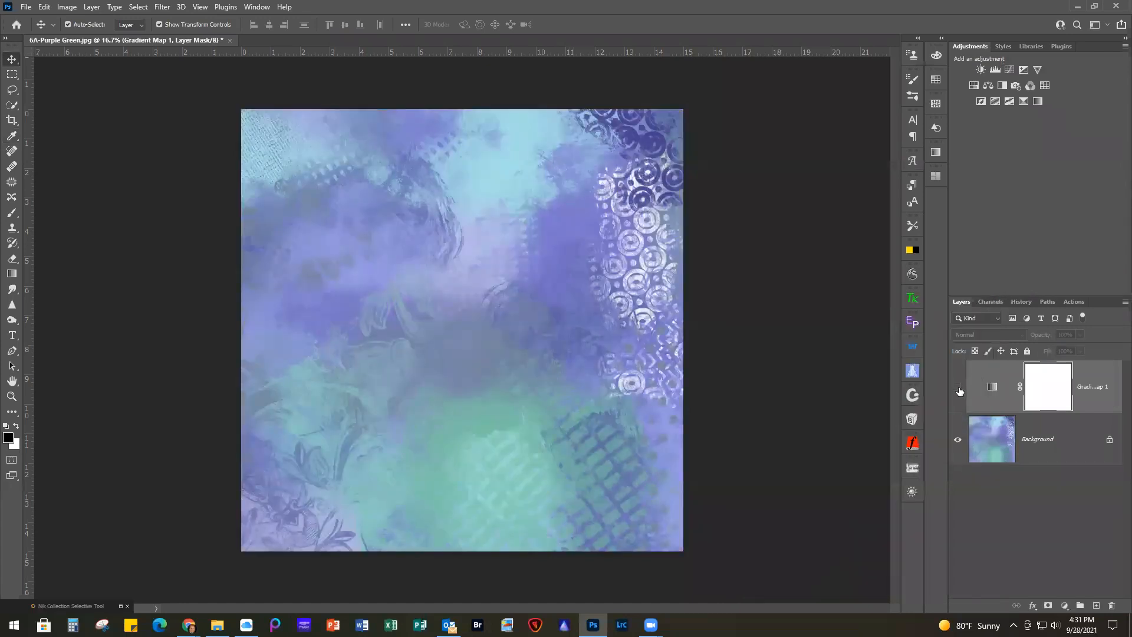
left_click(958, 387)
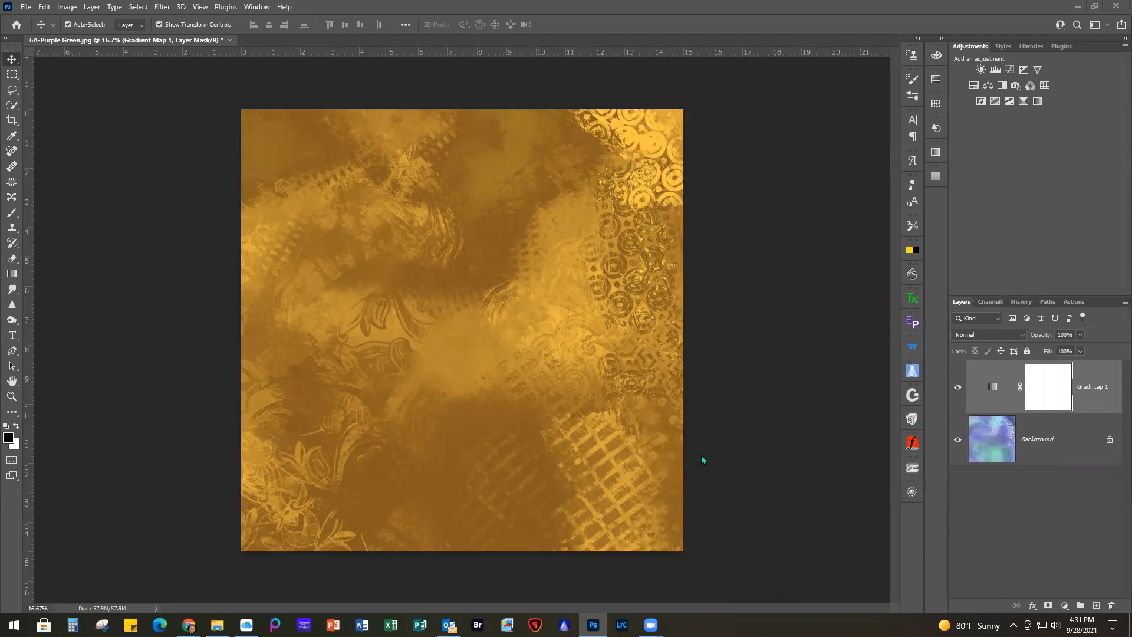
left_click(957, 387)
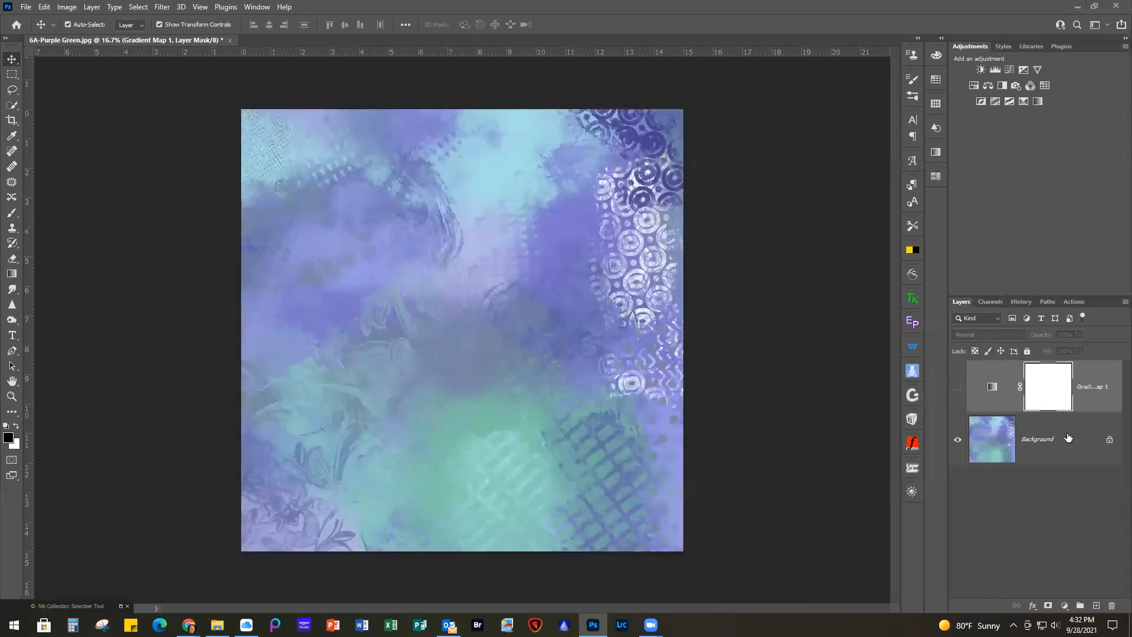
Add a second gradient map directly above the Background, reverse its white-to-black gradient, and close its settings
left_click(1065, 441)
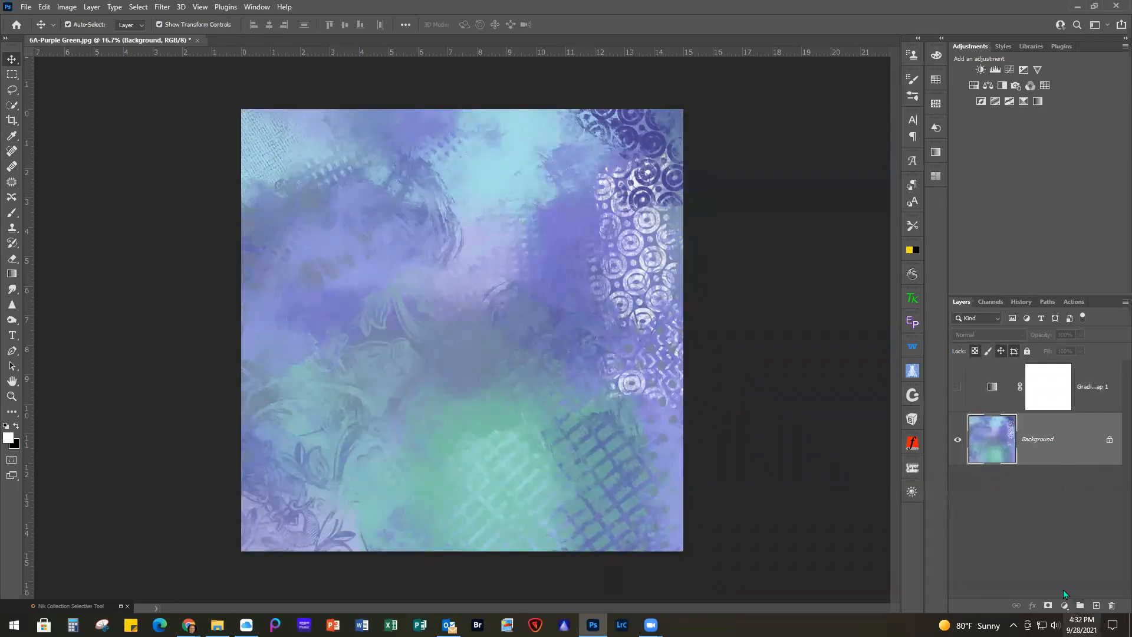
left_click(1064, 605)
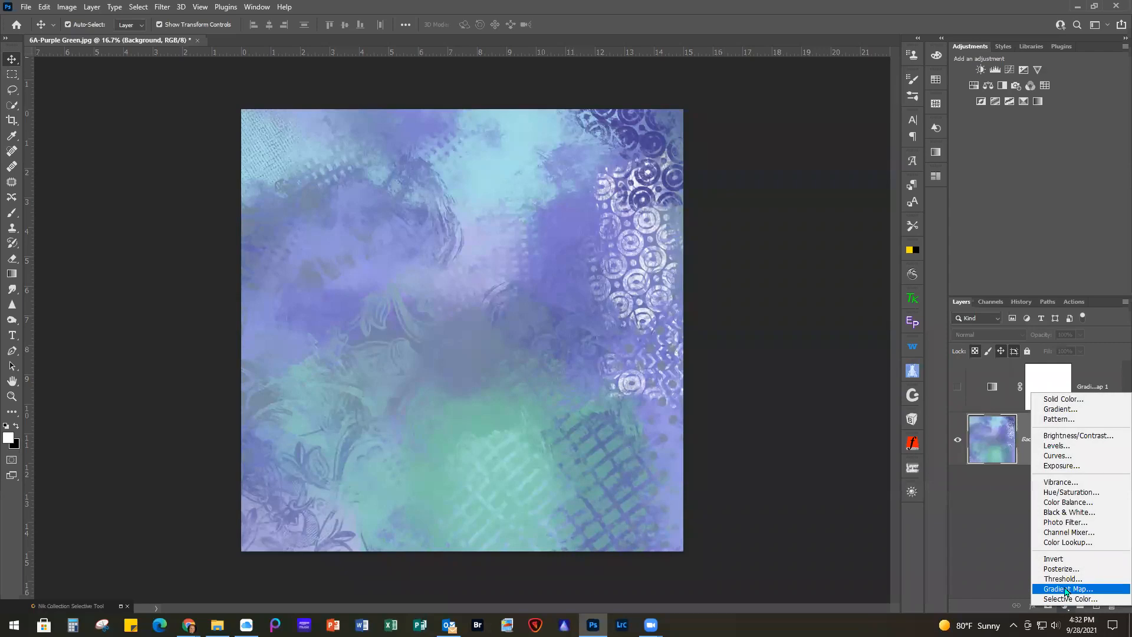
left_click(1067, 588)
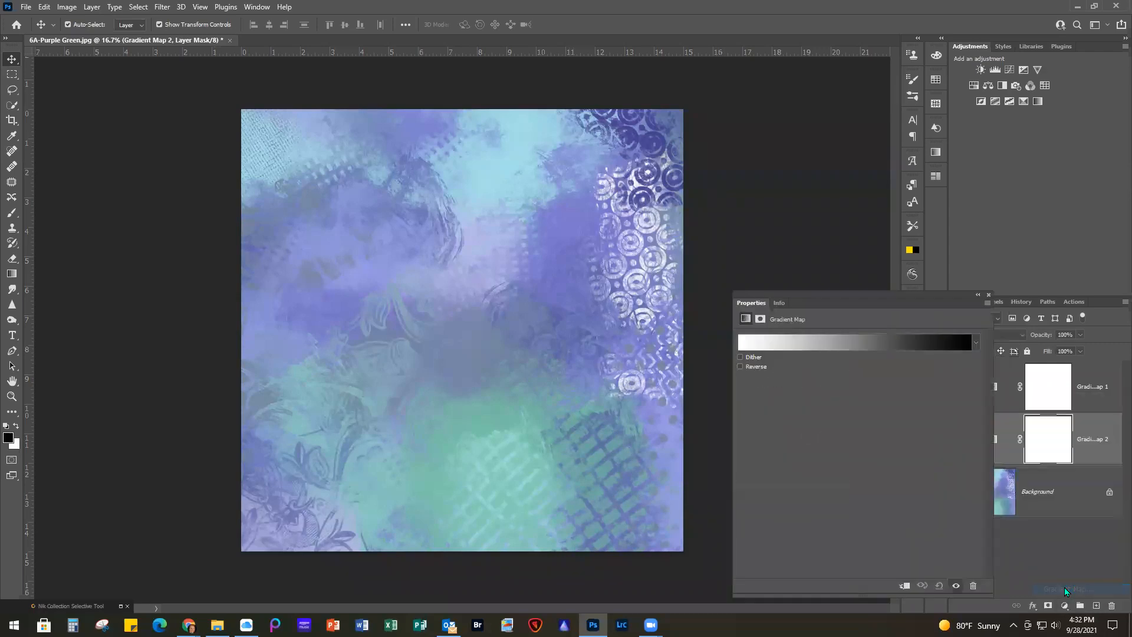
left_click(740, 367)
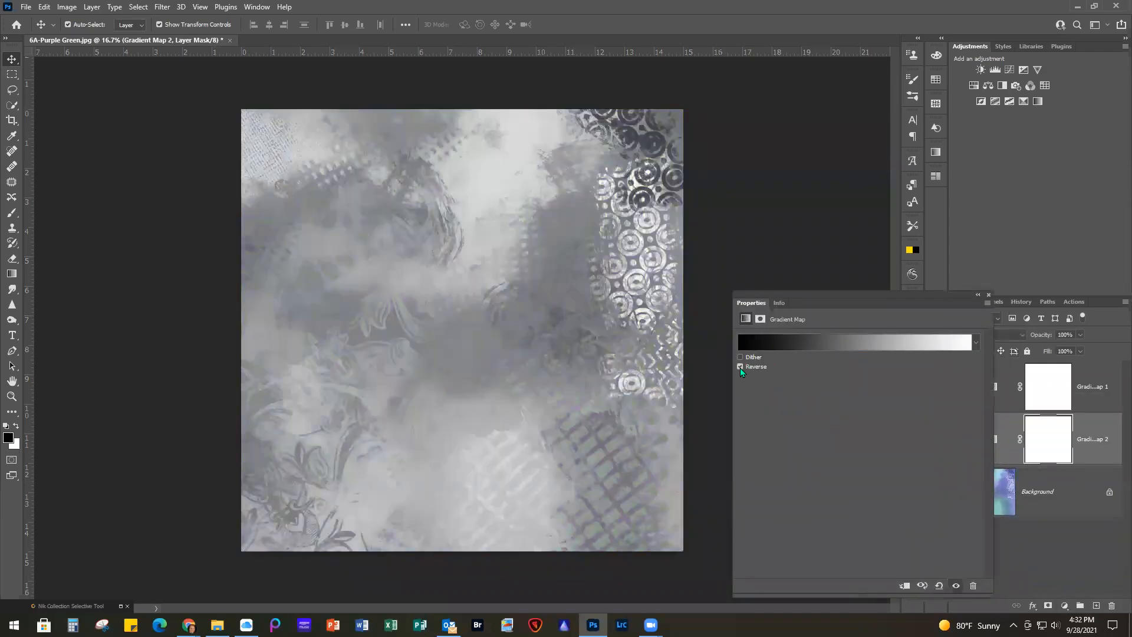
left_click(989, 295)
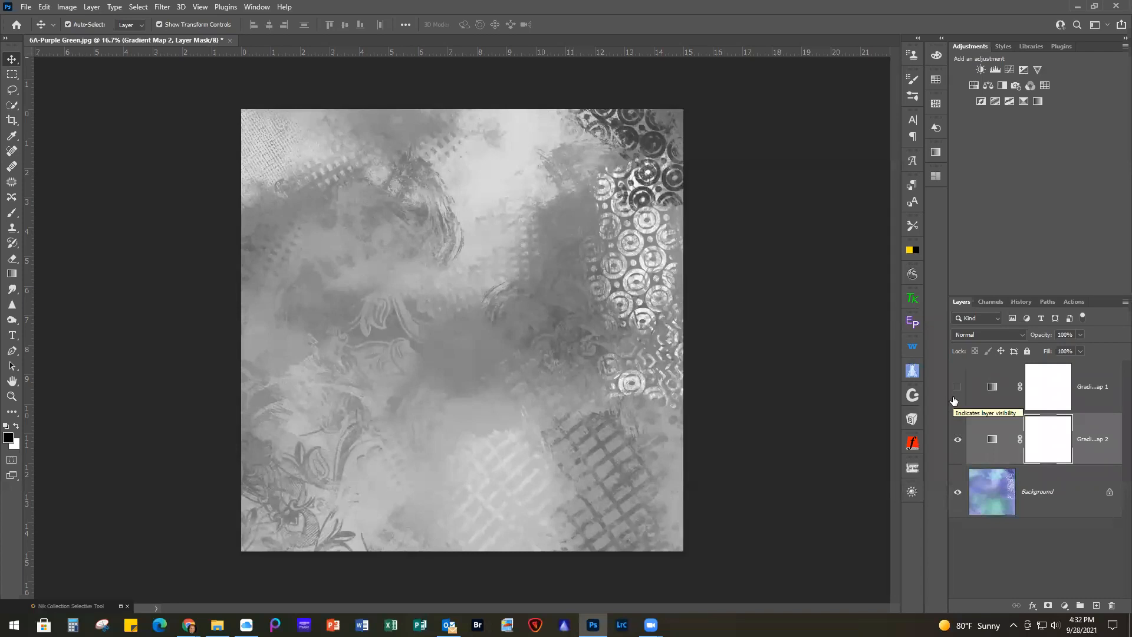
Reopen the lower gradient map's settings and turn off Reverse
double_click(993, 442)
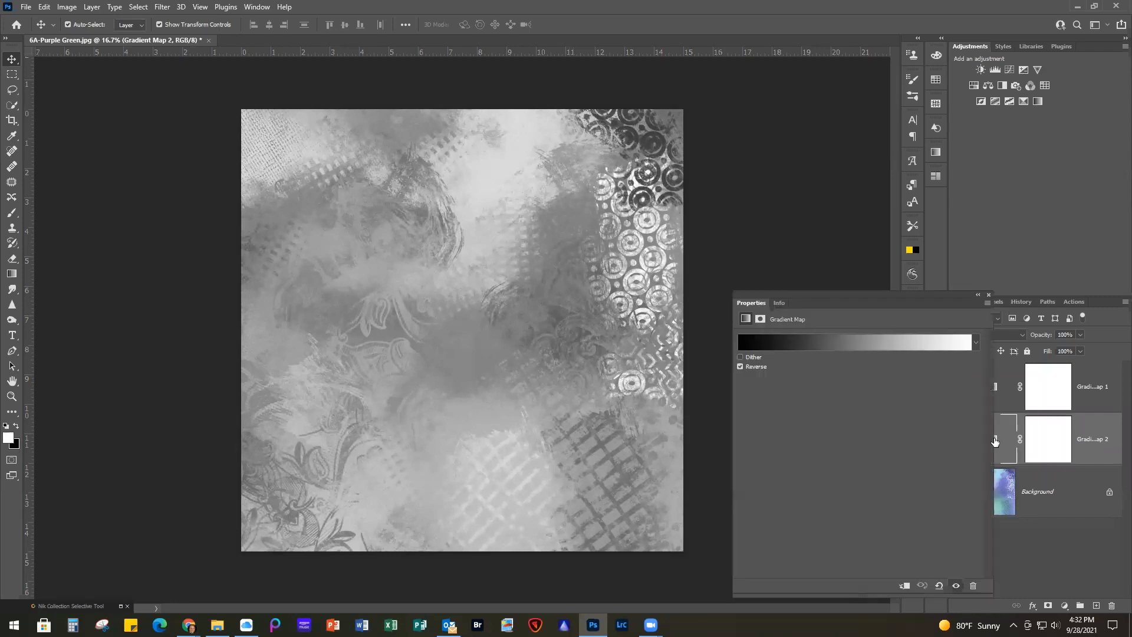
left_click(740, 366)
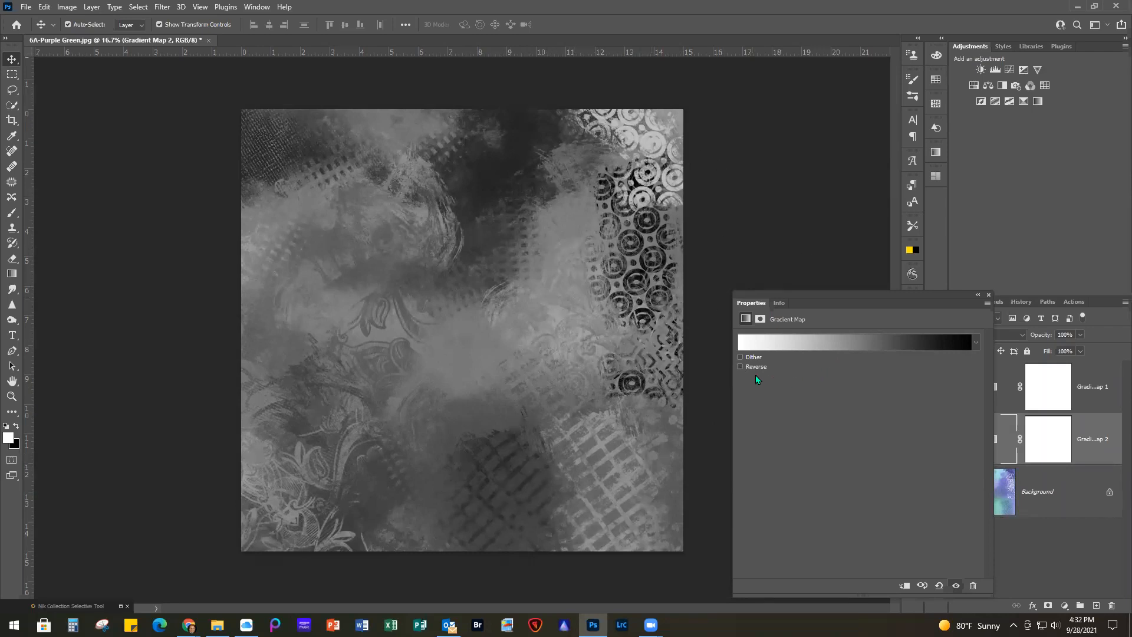
Turn Reverse back on for the lower gradient map, close its settings, and show the gold gradient map layer
left_click(740, 367)
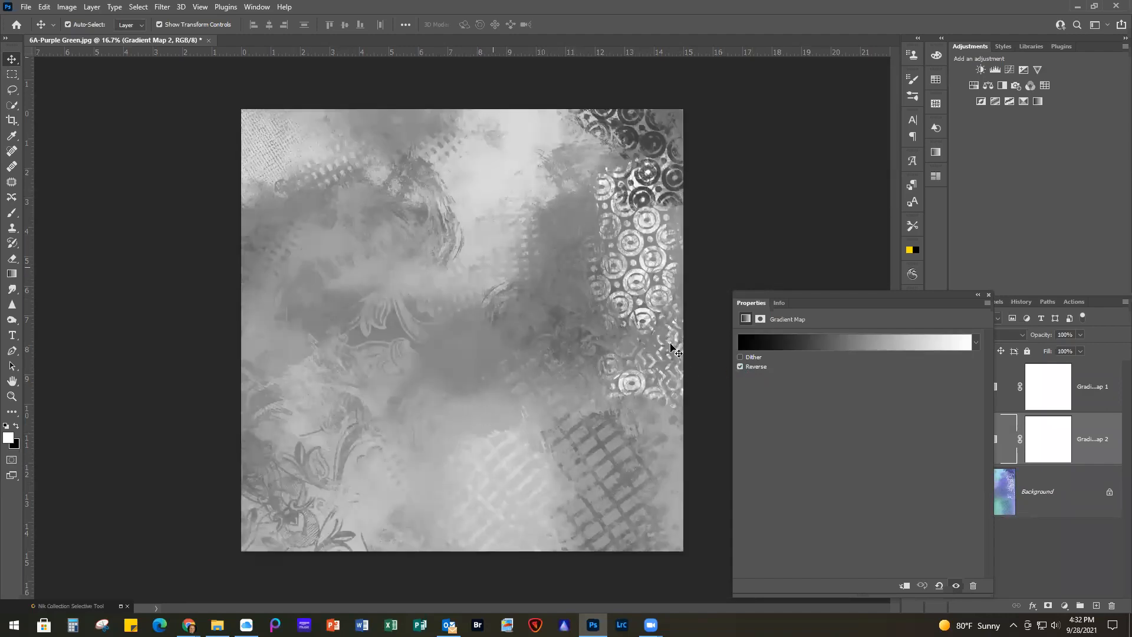
left_click(989, 294)
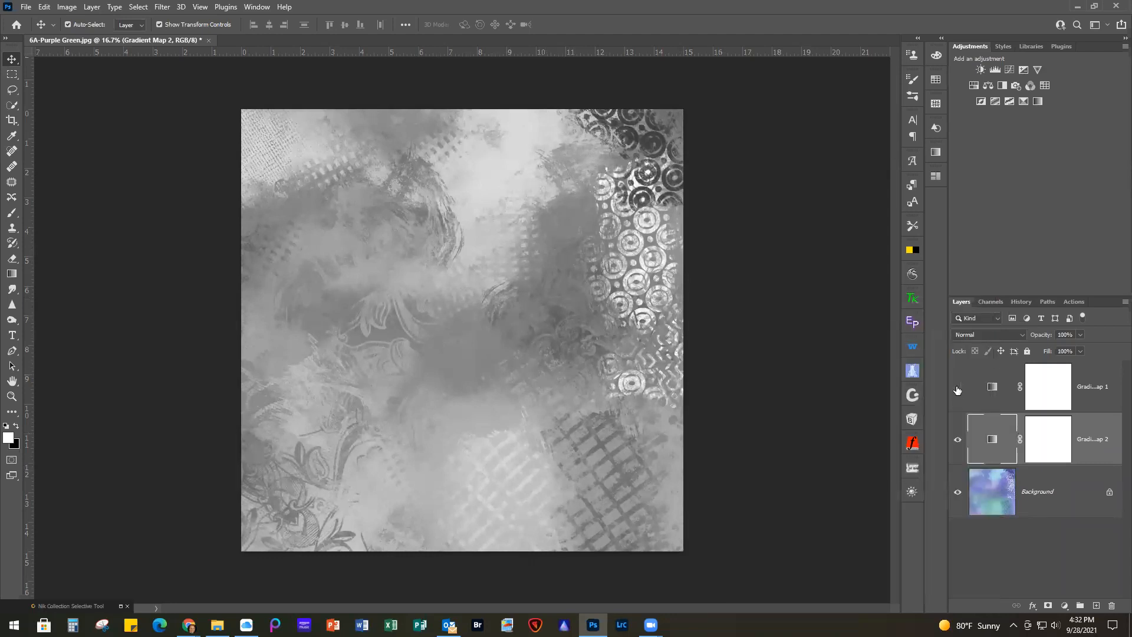
left_click(957, 387)
Compare the gold texture with and without each gradient map, leaving the gold one shown and the lower black-and-white one hidden
left_click(958, 440)
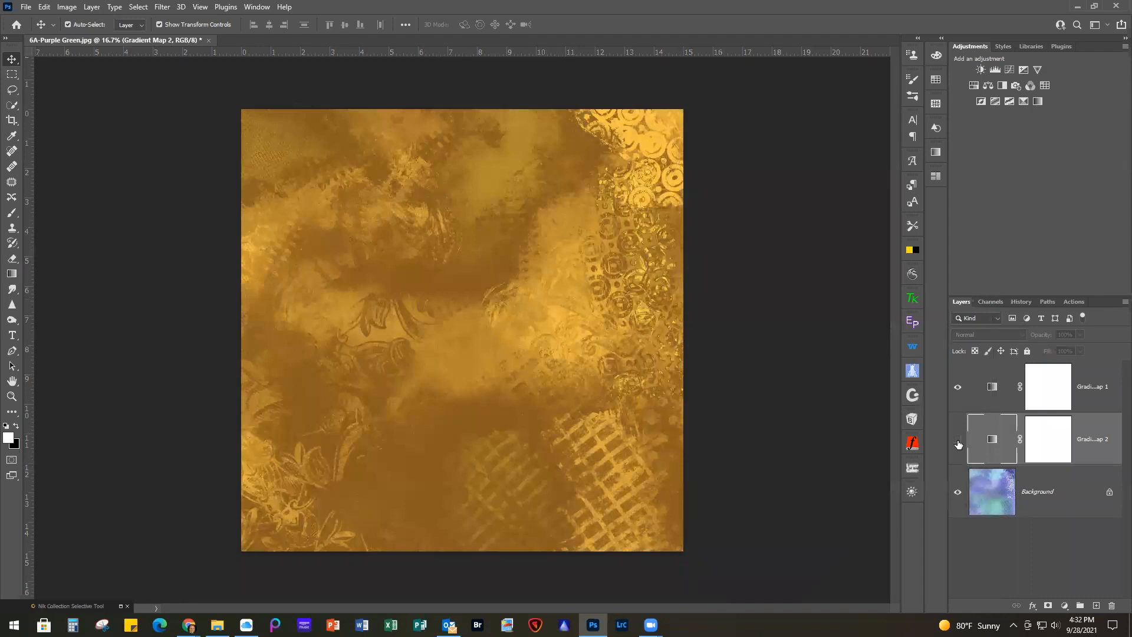
left_click(957, 442)
left_click(957, 441)
left_click(957, 441)
left_click(957, 443)
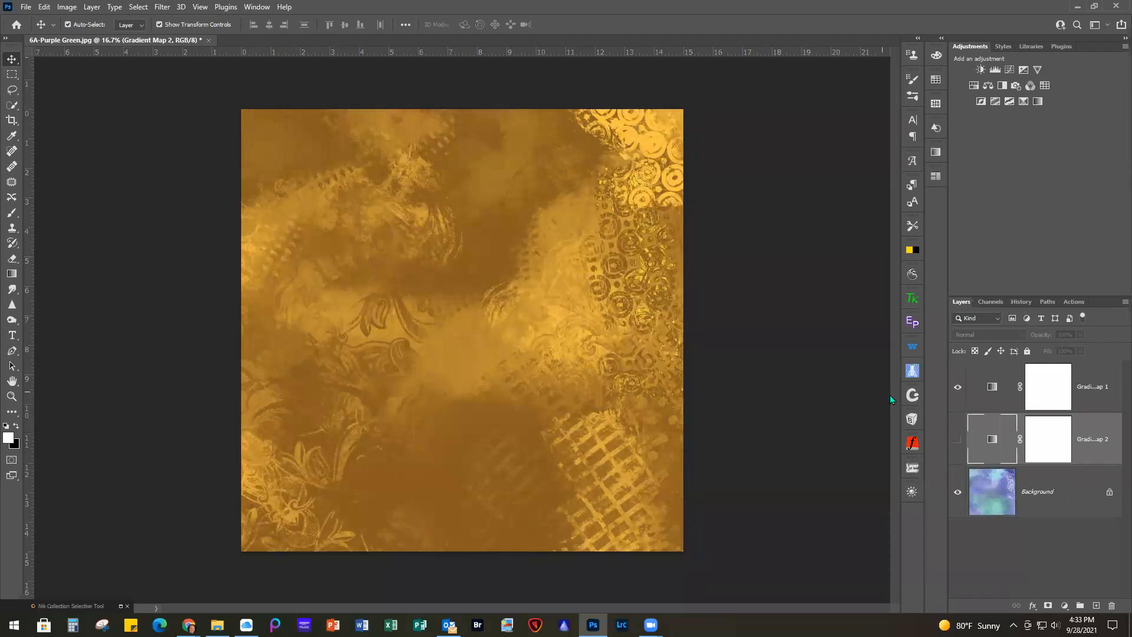
left_click(957, 388)
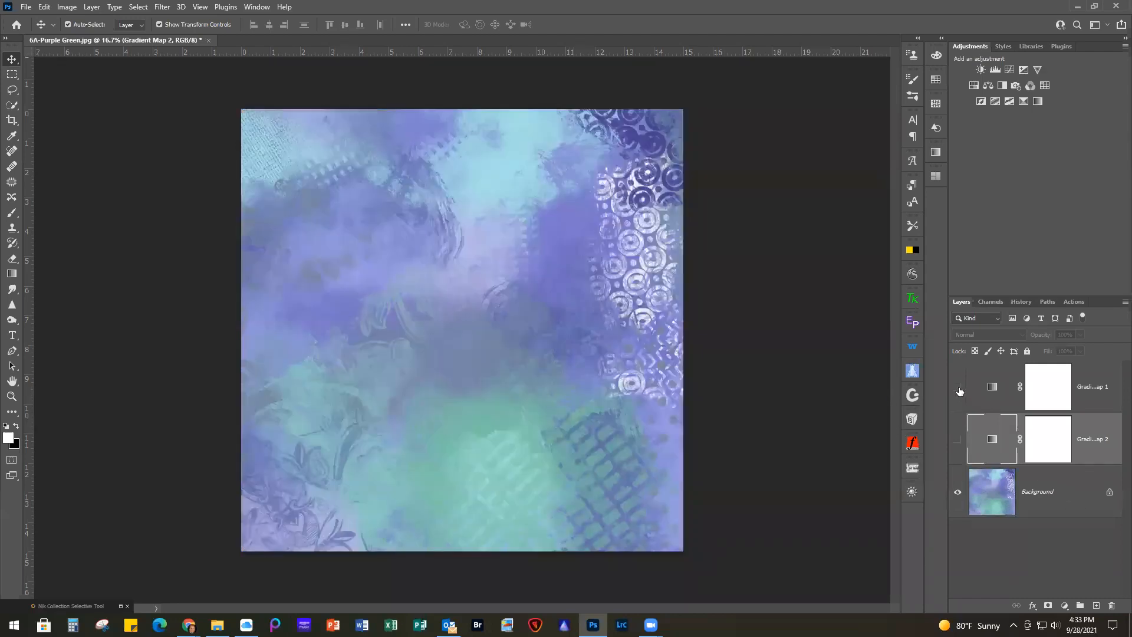
left_click(958, 388)
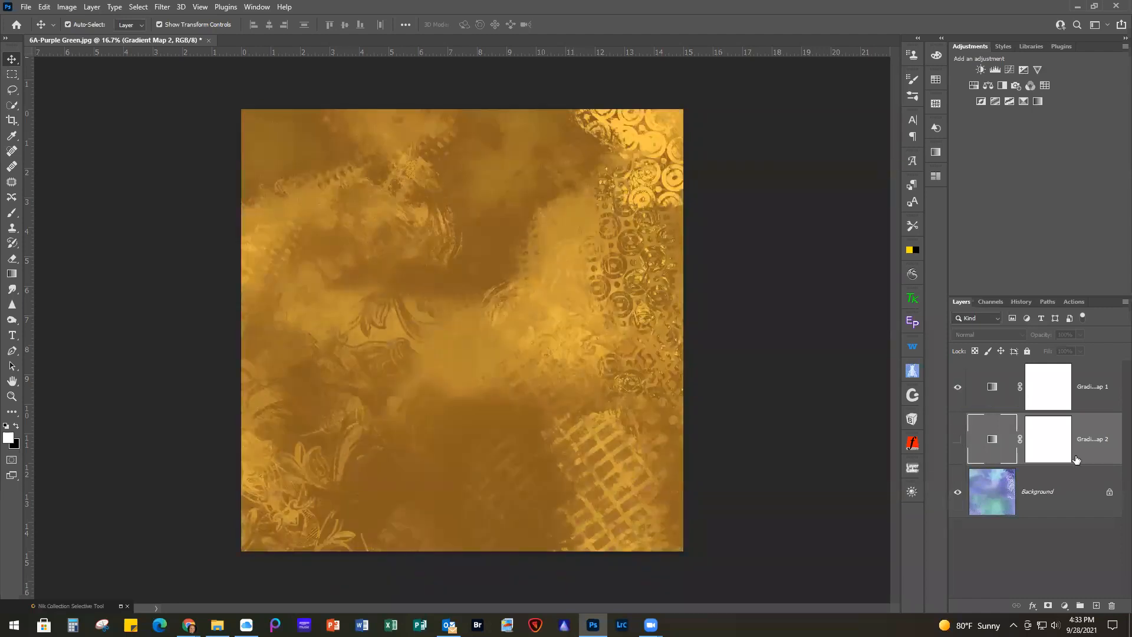
Add a Black & White adjustment layer directly above the Background with Yellows at 100 and Greens at -38
left_click(1078, 501)
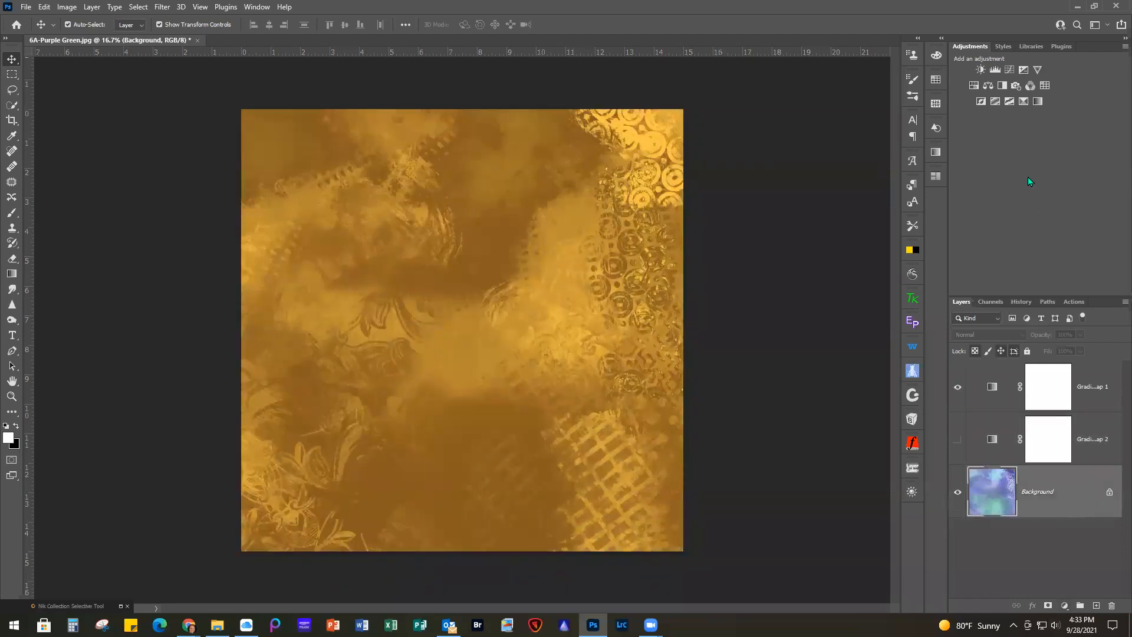
left_click(1002, 87)
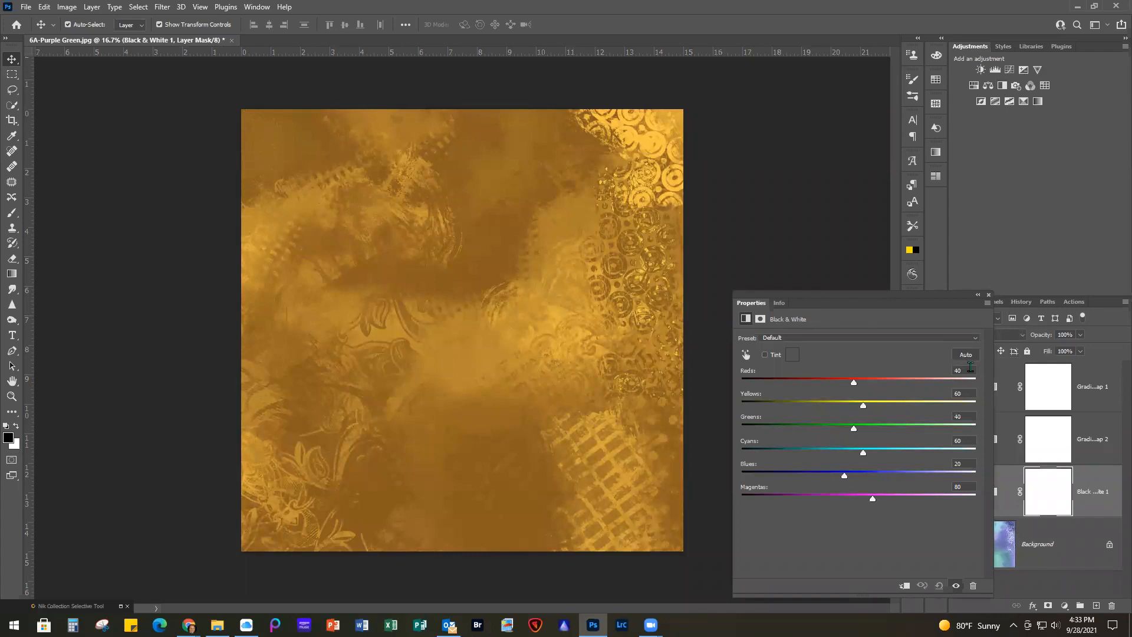
left_click(964, 393)
type("100")
left_click(959, 417)
type("-38")
Set the Black & White adjustment's Cyans to 88, Blues to -145 and Magentas to 79, and close its settings
left_click(960, 441)
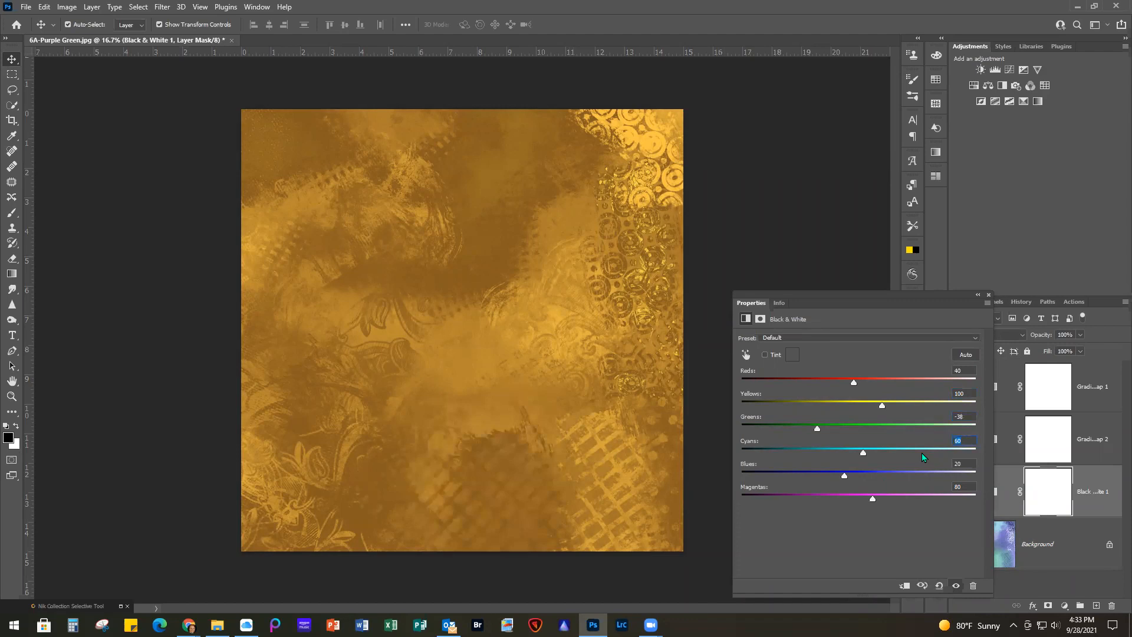
type("88")
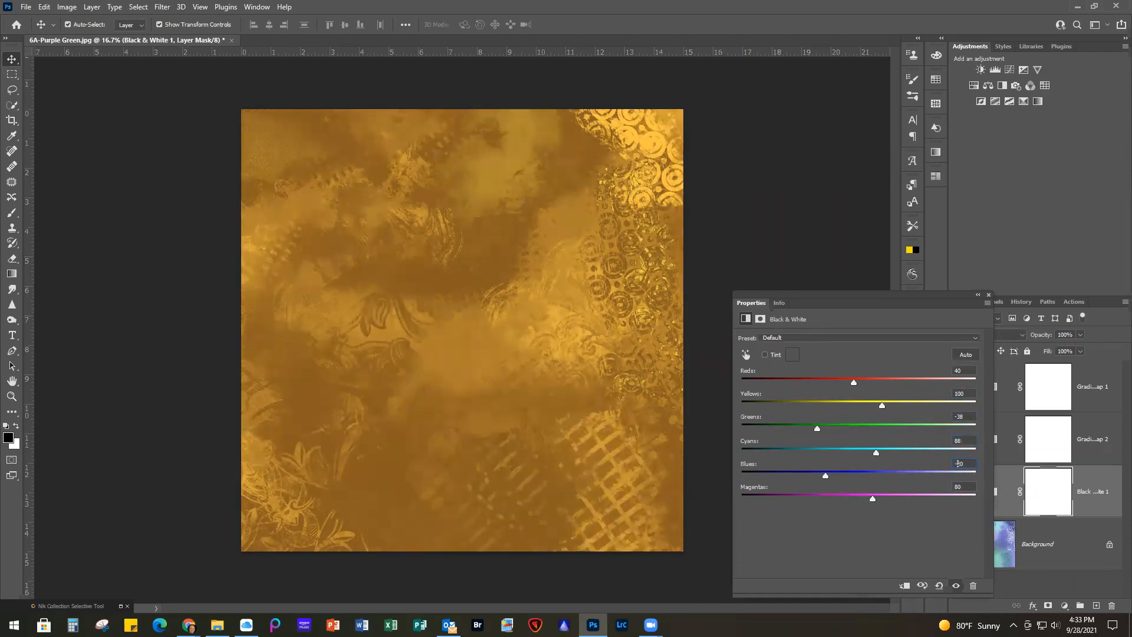
type("-145")
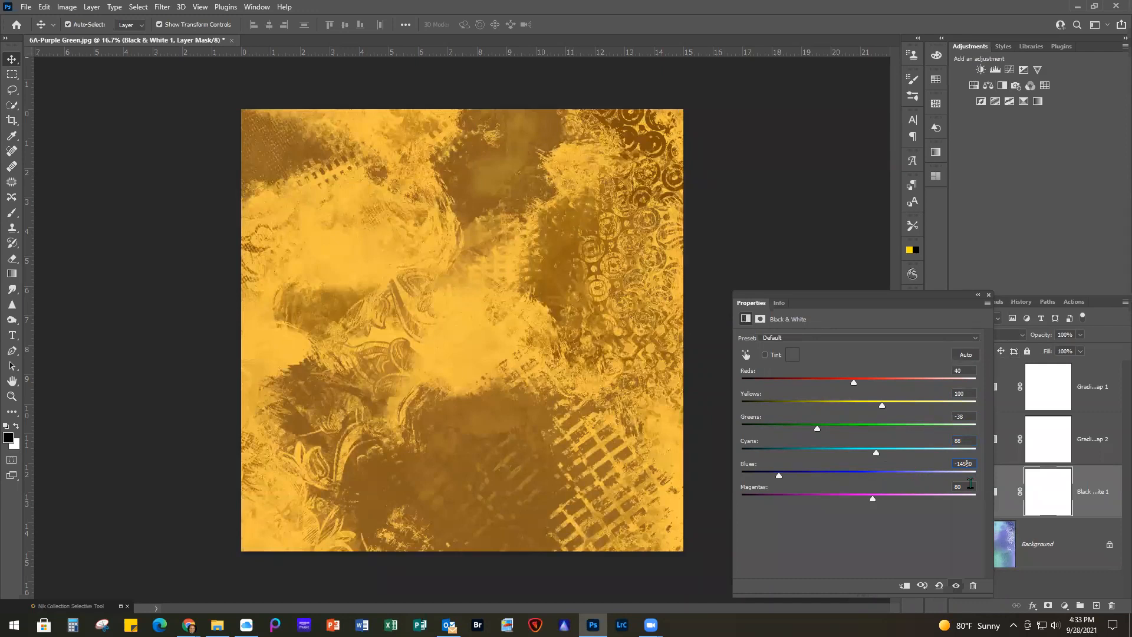
left_click(964, 482)
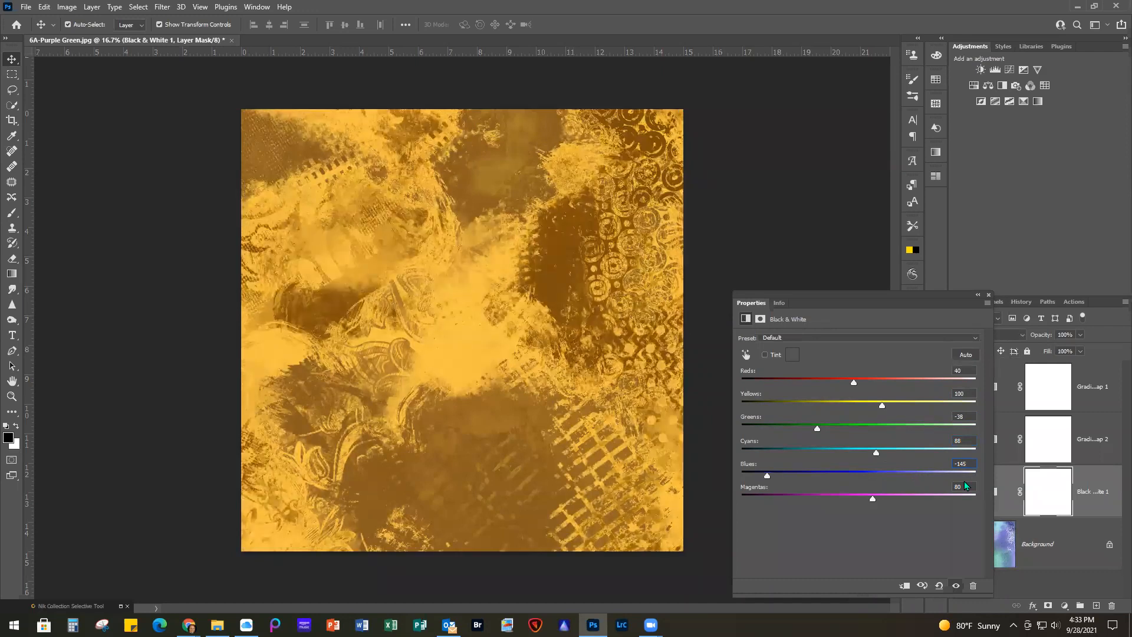
type("79")
key("Delete")
left_click(989, 295)
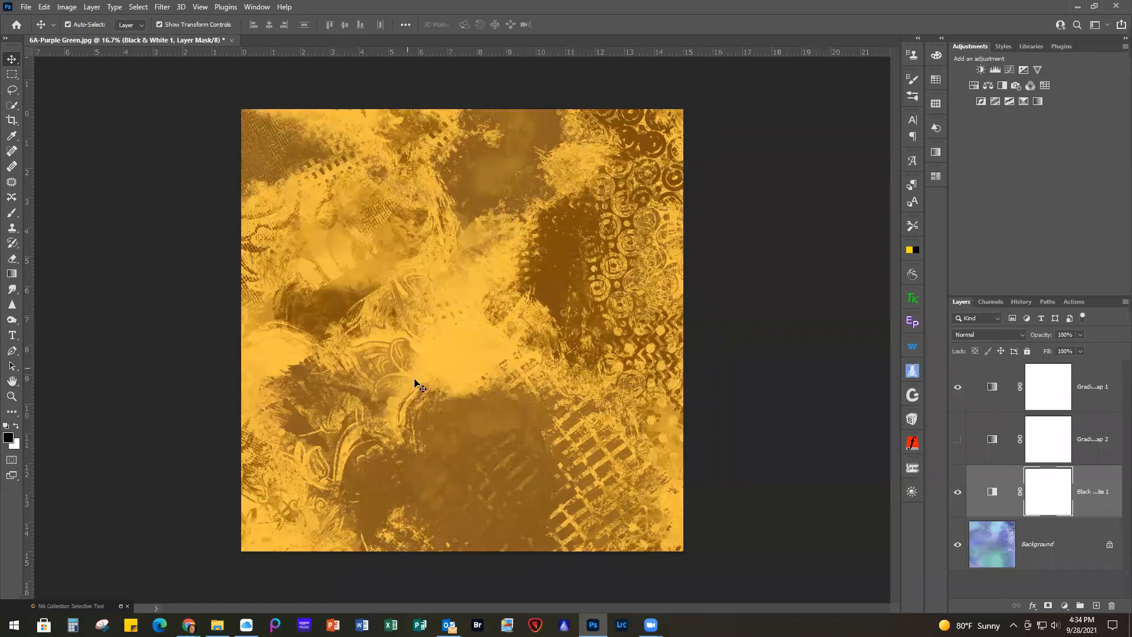
Compare the gold texture using the lower gradient map instead of the Black & White layer, and restore the Black & White version
left_click(957, 439)
left_click(957, 493)
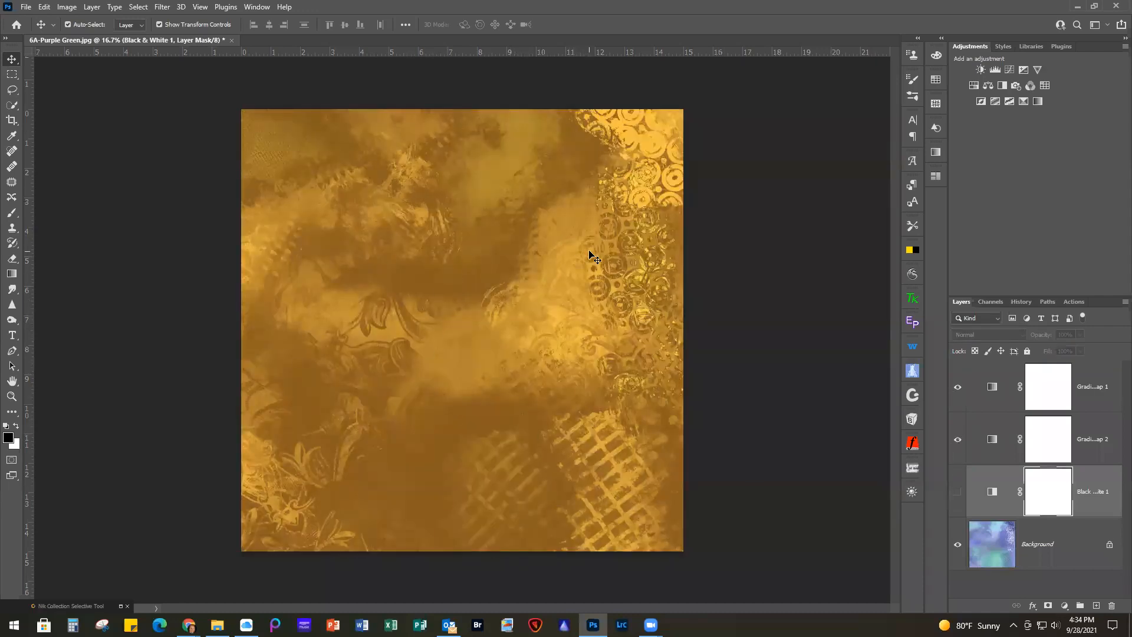
left_click(957, 493)
left_click(957, 440)
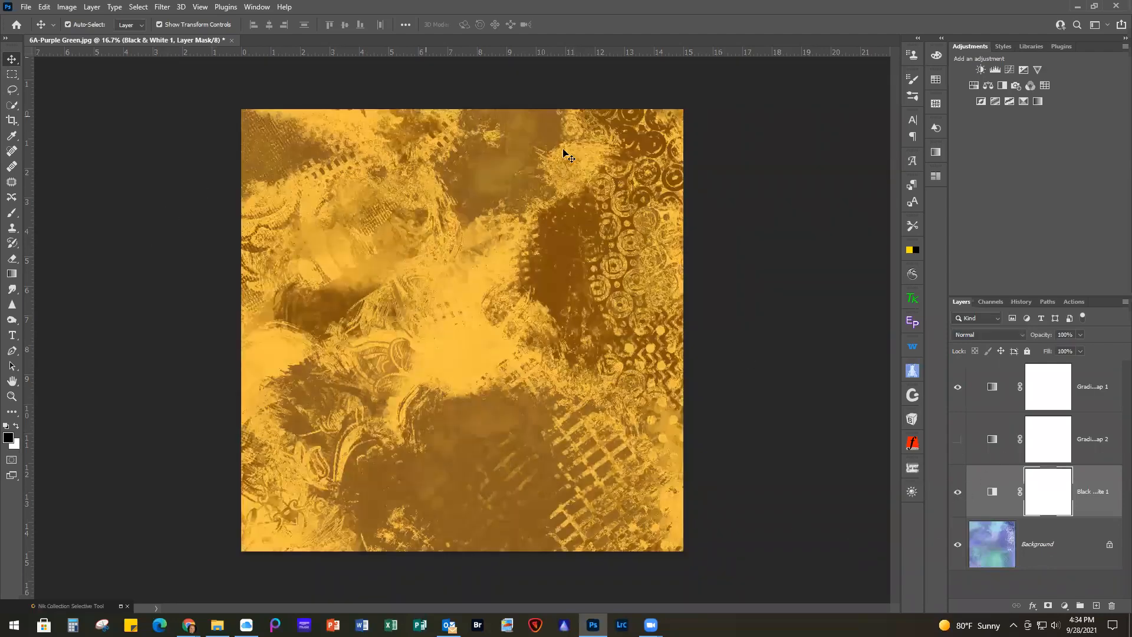
Readjust the Black & White layer to Reds 49, Greens -140, Cyans 21 and Blues -122, and close its settings
double_click(992, 492)
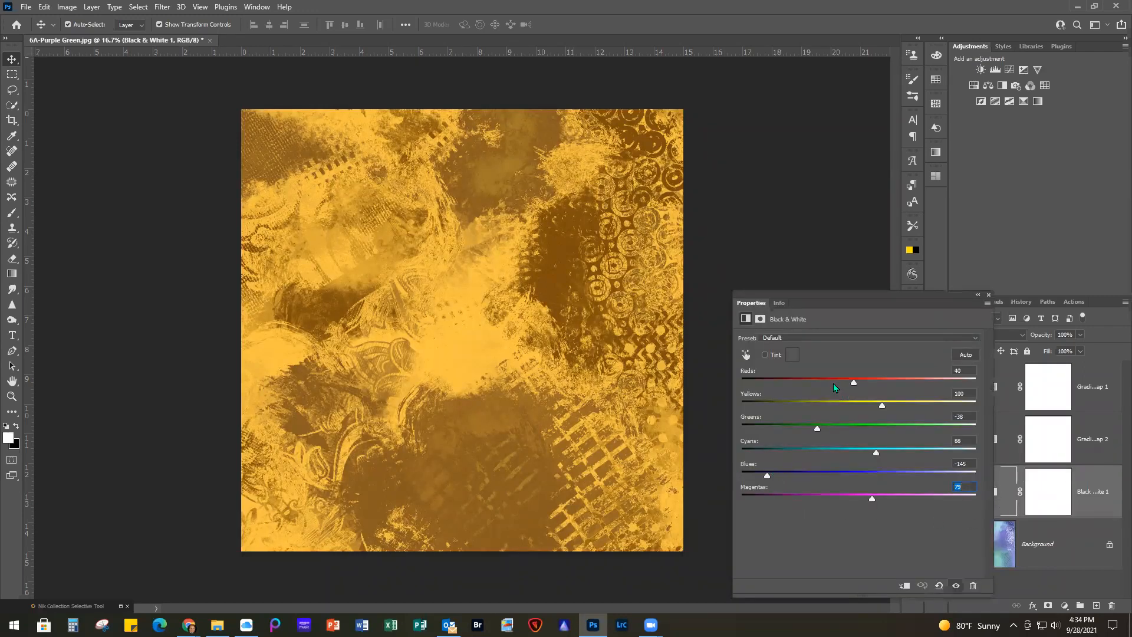
mouse_move(856, 386)
left_mouse_down()
mouse_move(868, 383)
mouse_move(857, 383)
left_mouse_up()
left_click_drag(817, 428, 765, 430)
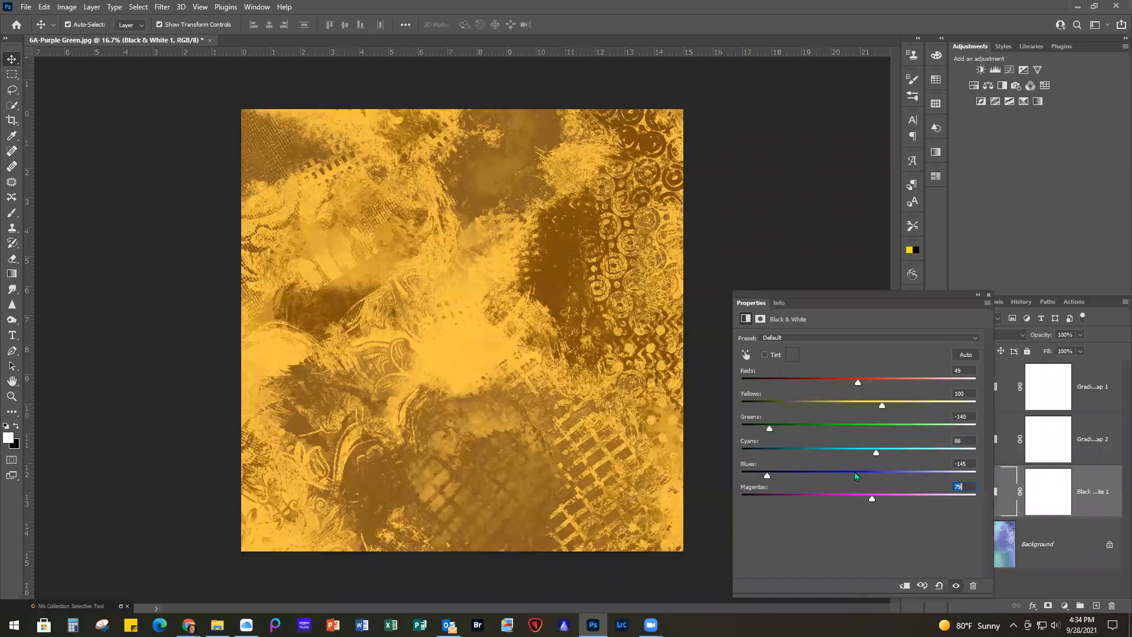
mouse_move(868, 451)
left_mouse_down()
mouse_move(840, 455)
mouse_move(849, 459)
left_mouse_up()
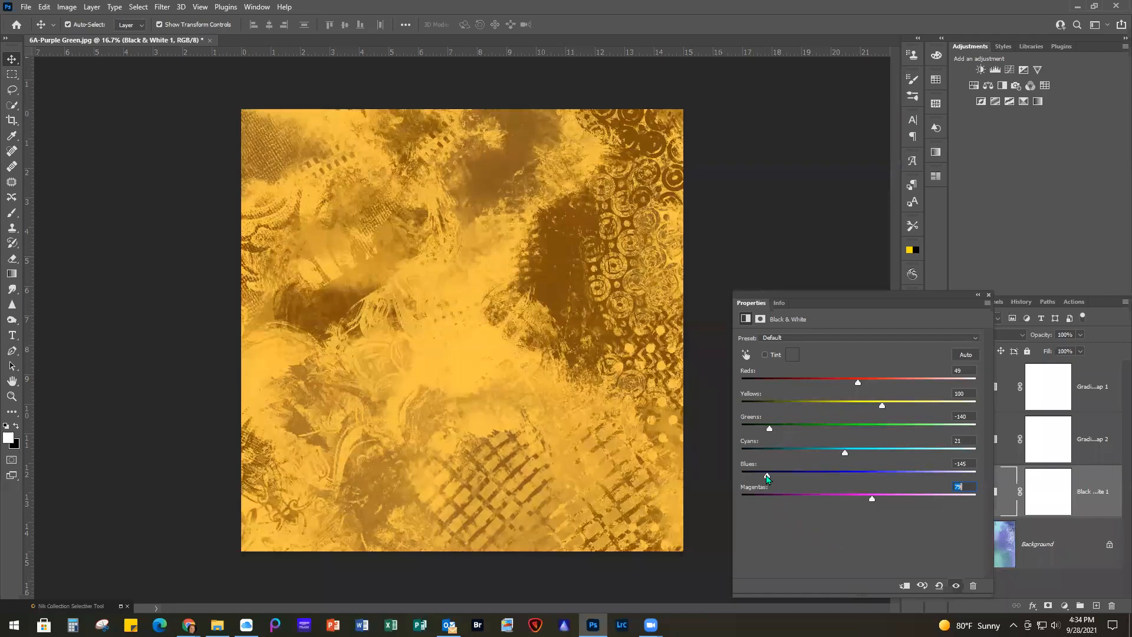
mouse_move(779, 475)
left_mouse_down()
mouse_move(831, 474)
mouse_move(748, 477)
mouse_move(777, 476)
left_mouse_up()
left_click_drag(759, 475, 778, 476)
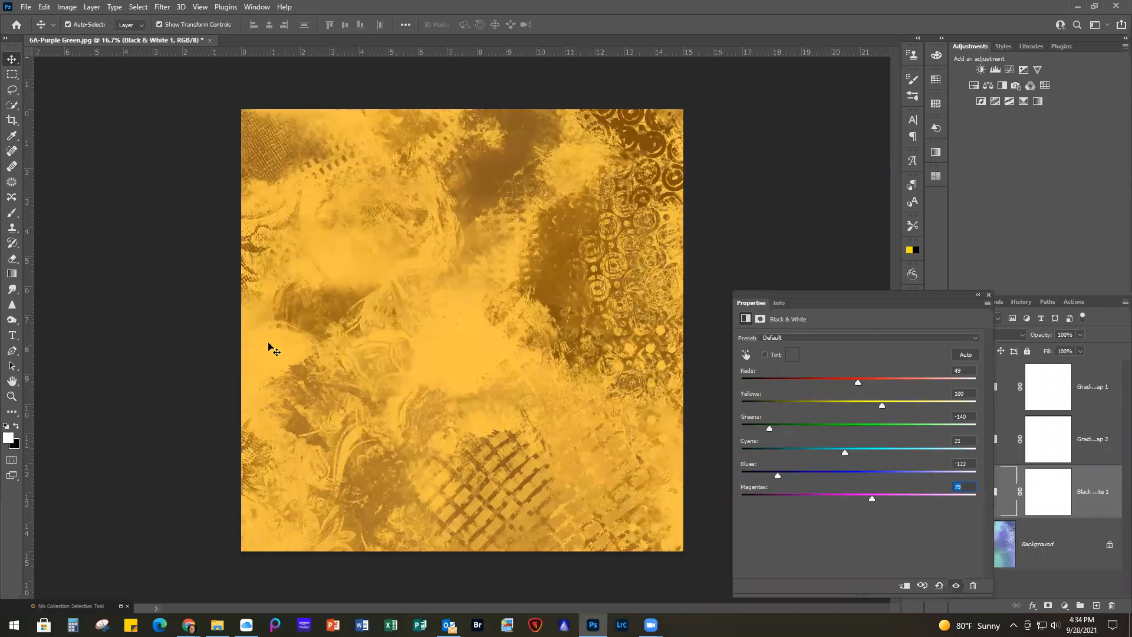
left_click(988, 293)
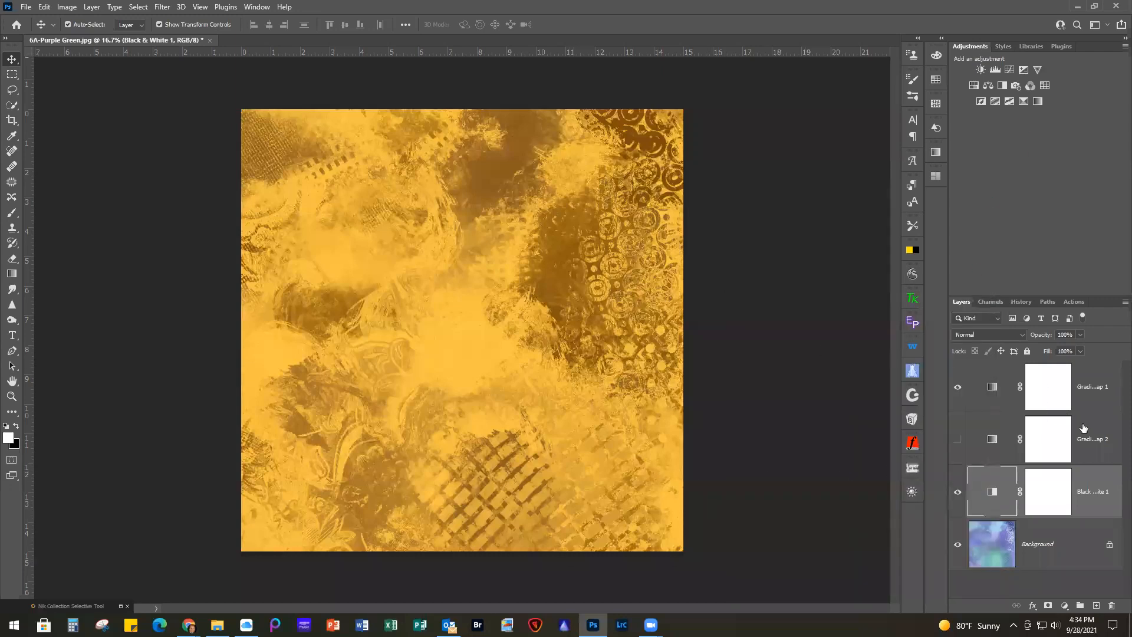
Add a Brightness/Contrast adjustment layer above the gold gradient map with brightness -20 and contrast 25
left_click(1101, 392)
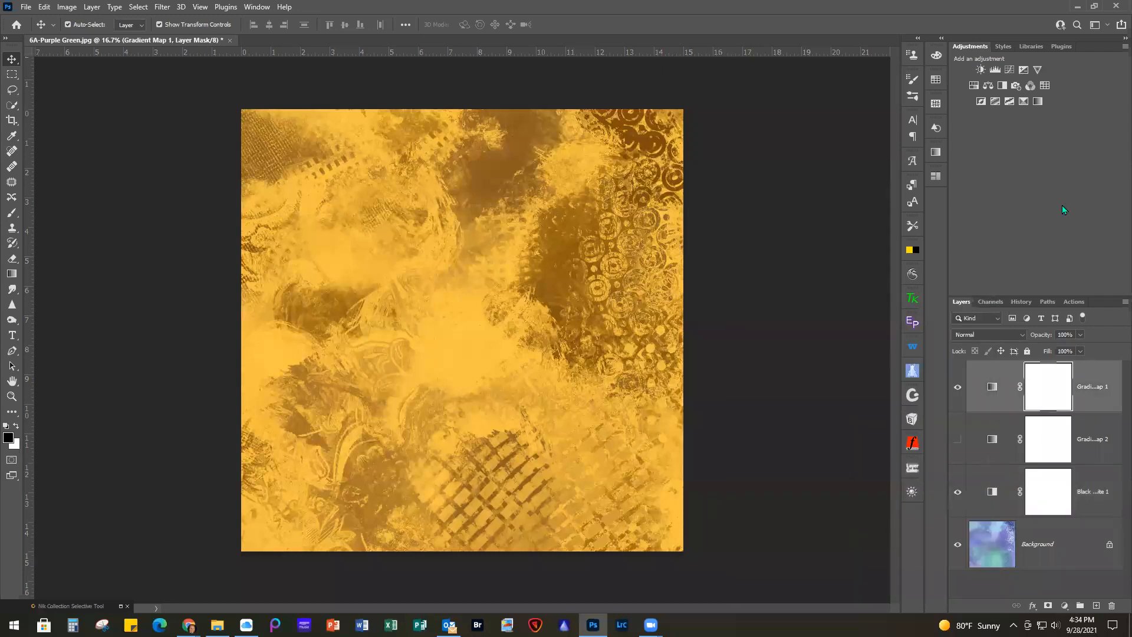
left_click(979, 71)
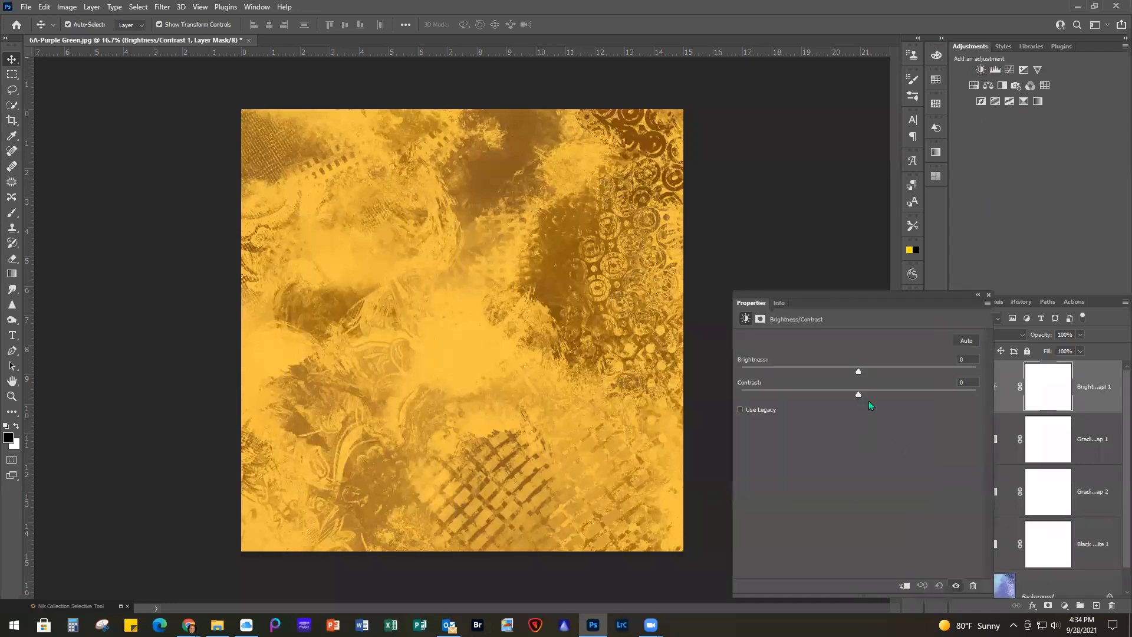
left_click_drag(858, 373, 842, 373)
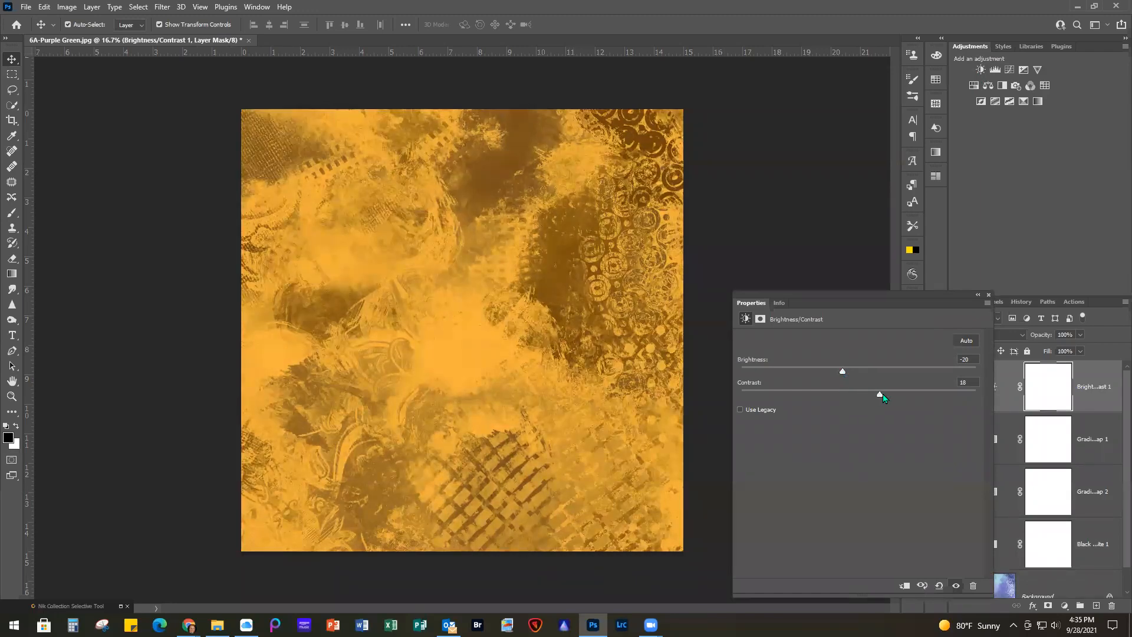
mouse_move(826, 398)
left_mouse_down()
mouse_move(881, 399)
mouse_move(825, 398)
mouse_move(845, 399)
left_mouse_up()
left_click_drag(890, 400, 887, 400)
left_click(988, 293)
double_click(992, 387)
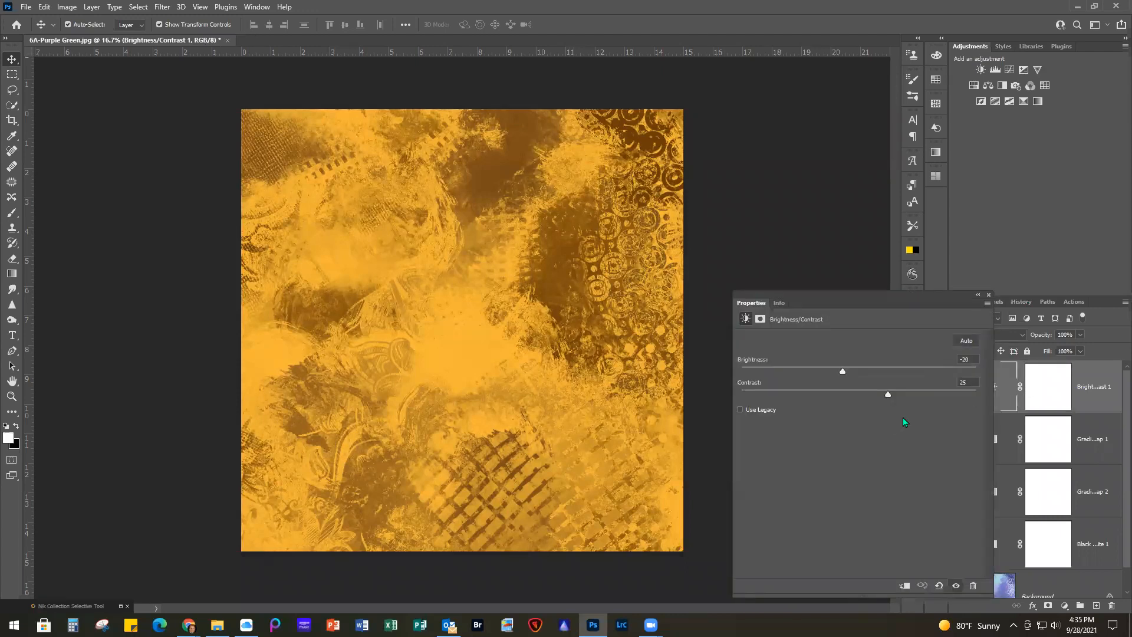
left_click(988, 294)
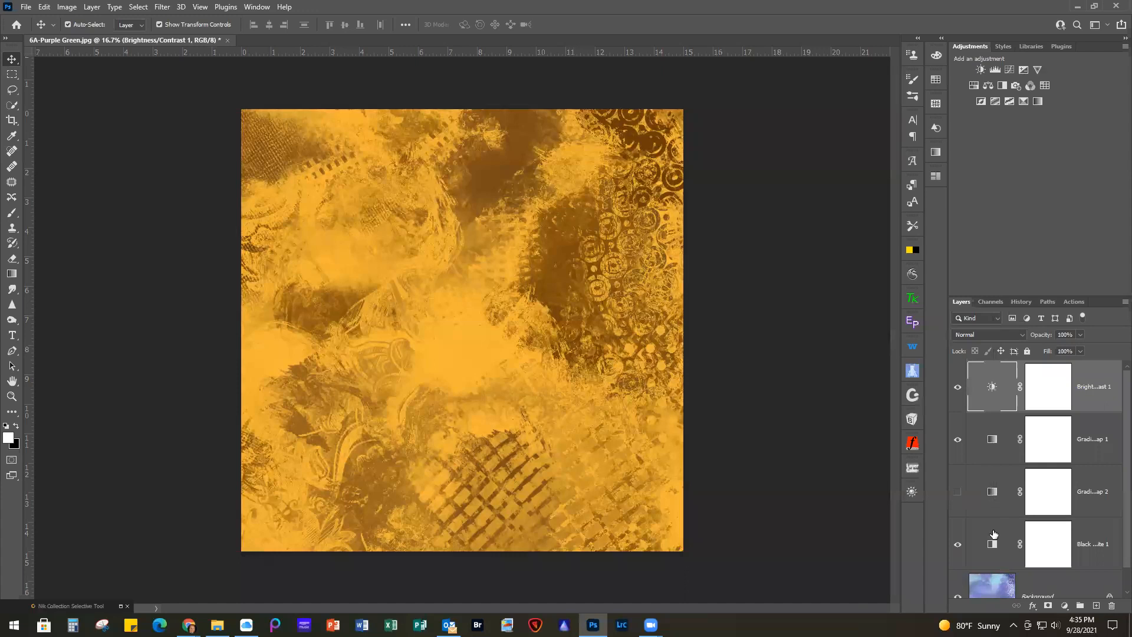
Replace the gold gradient map's gradient with the MI-Blue Sky 3 preset from the MeredithImages-Sky Gradients 1 group
left_click(994, 491)
double_click(991, 443)
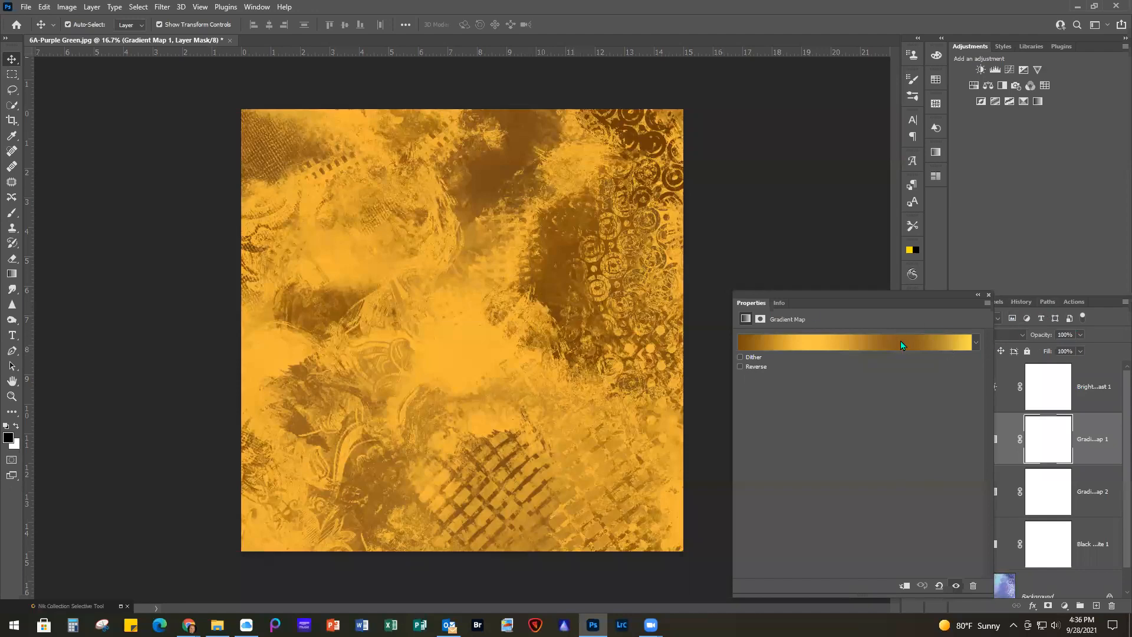
left_click(858, 341)
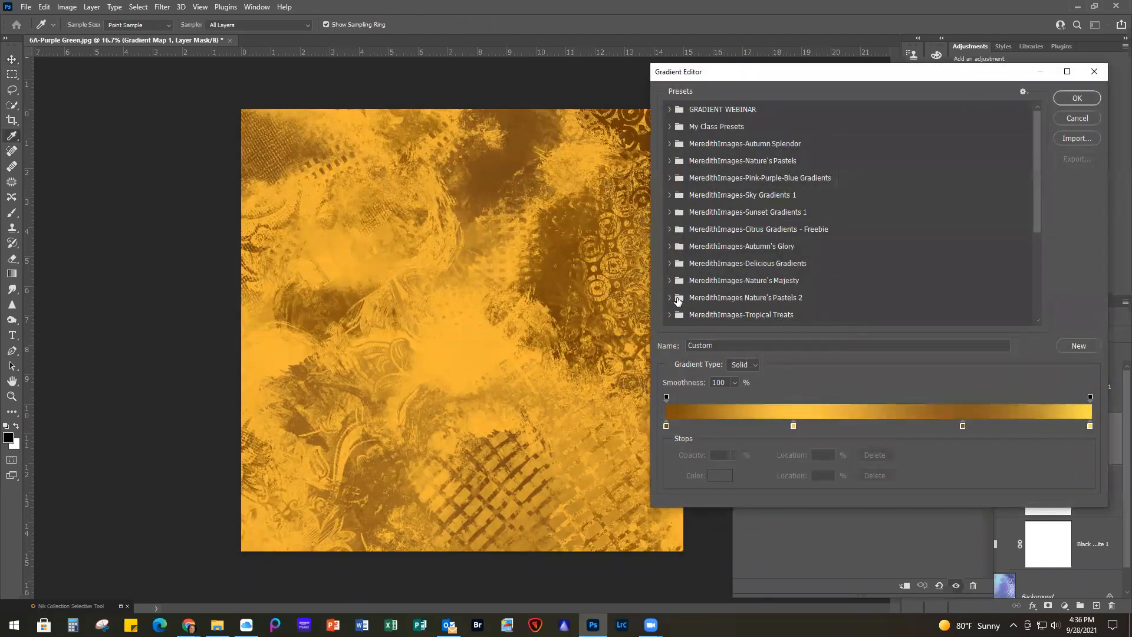
left_click(669, 195)
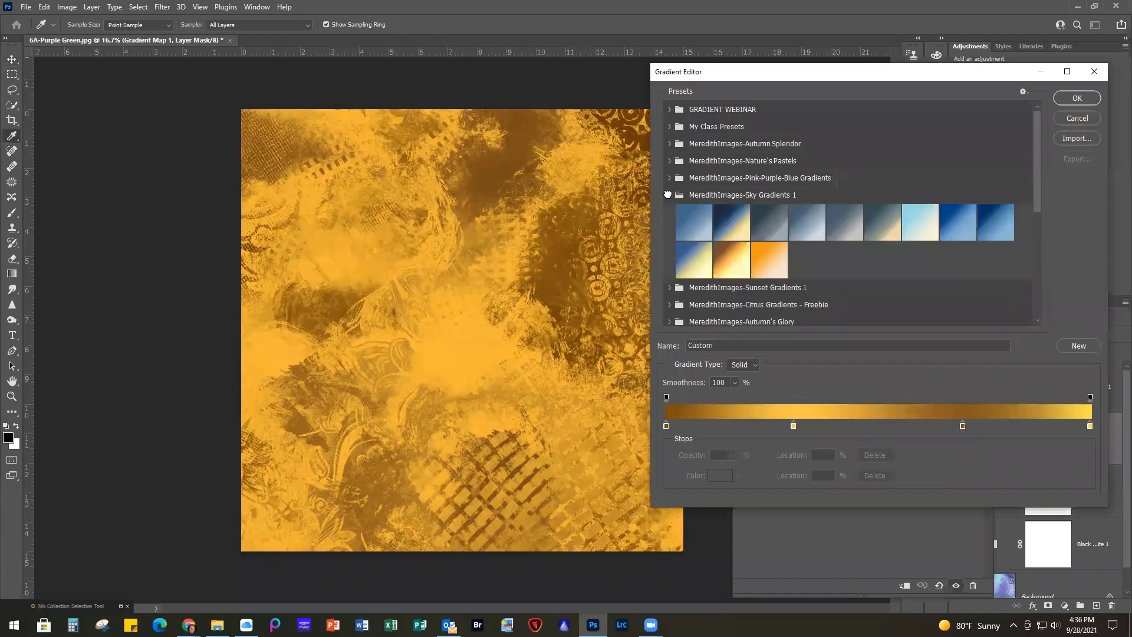
left_click(995, 226)
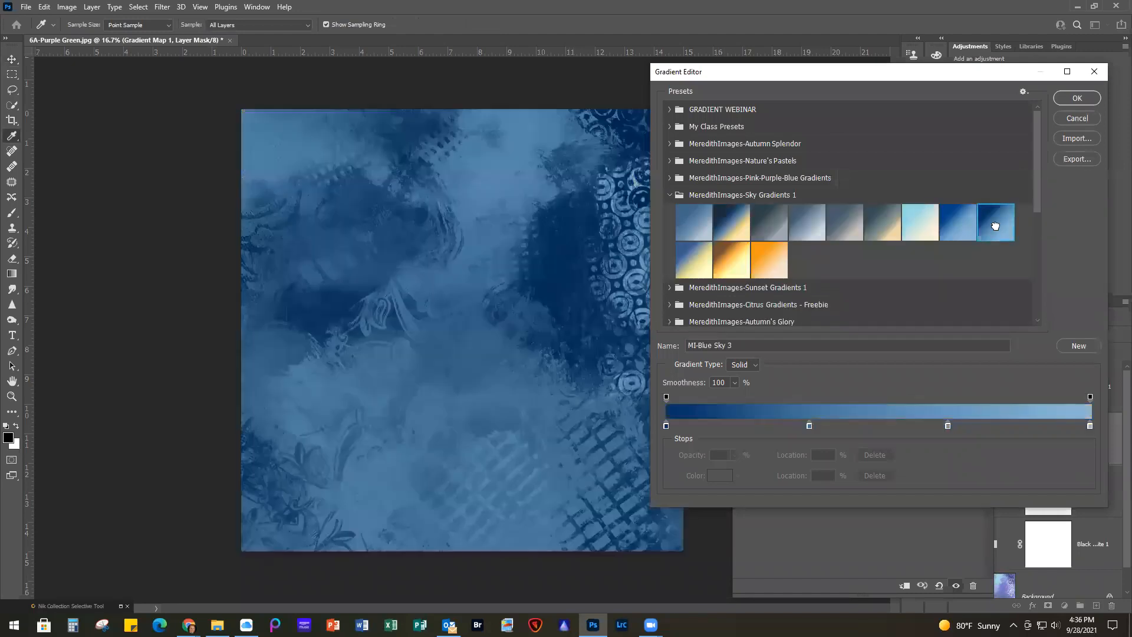
left_click(1076, 99)
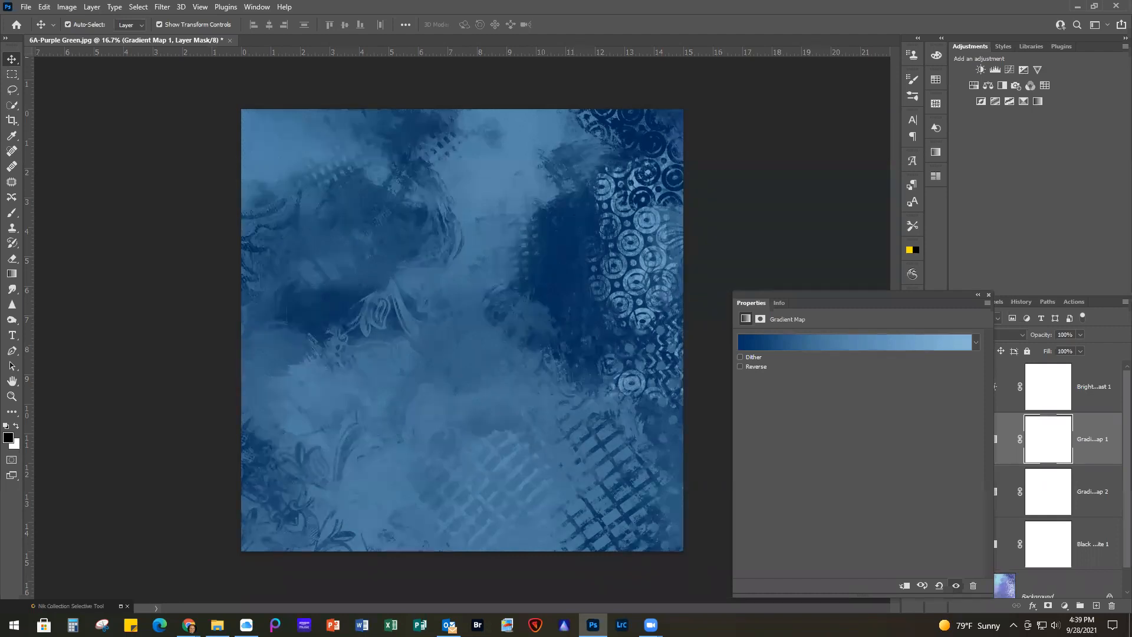
left_click(988, 296)
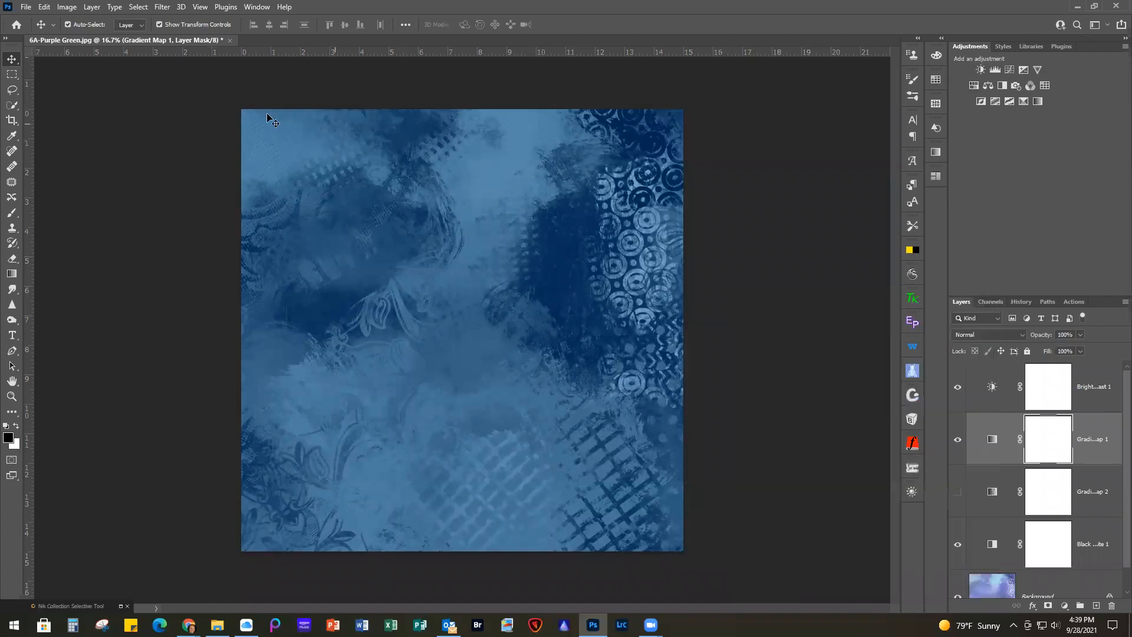
Close 6A-Purple Green.jpg without saving the changes
left_click(25, 7)
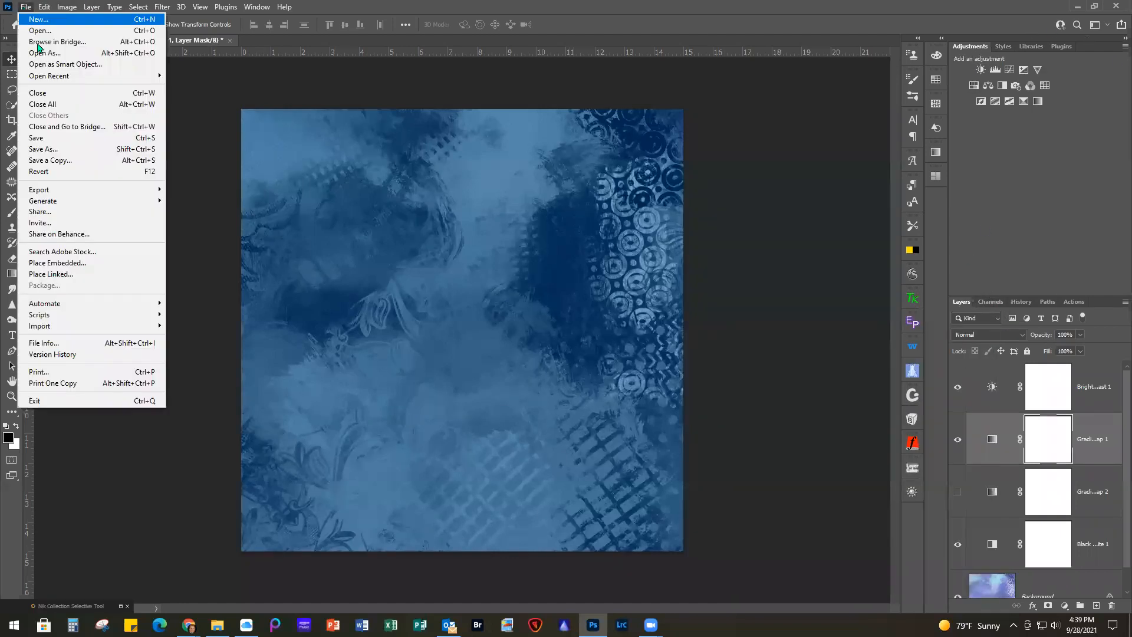
left_click(58, 96)
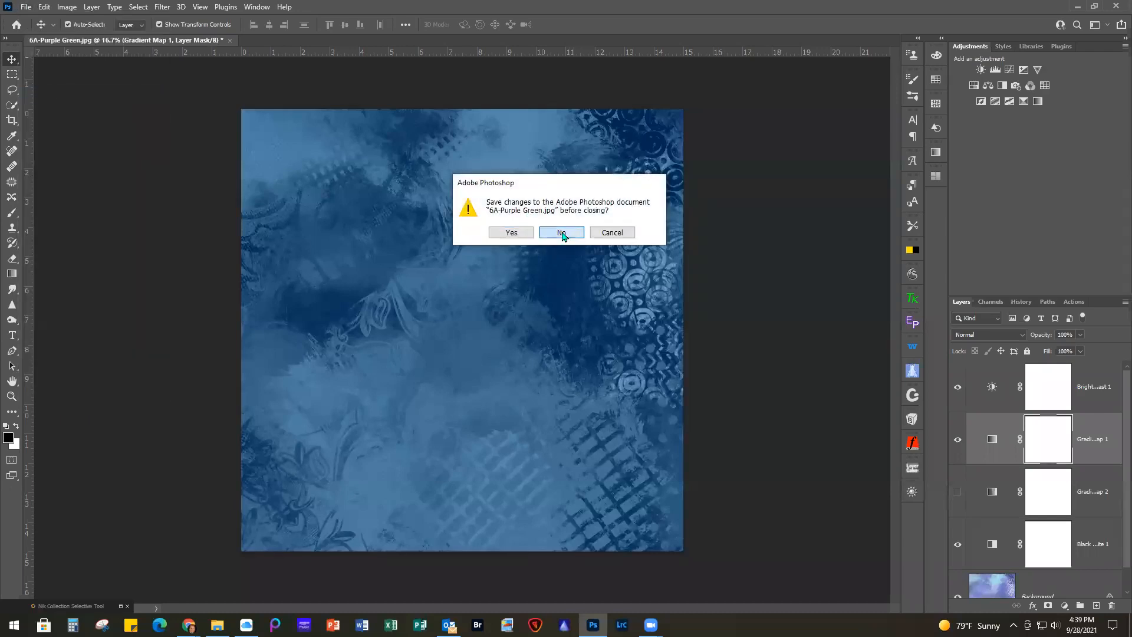
left_click(561, 233)
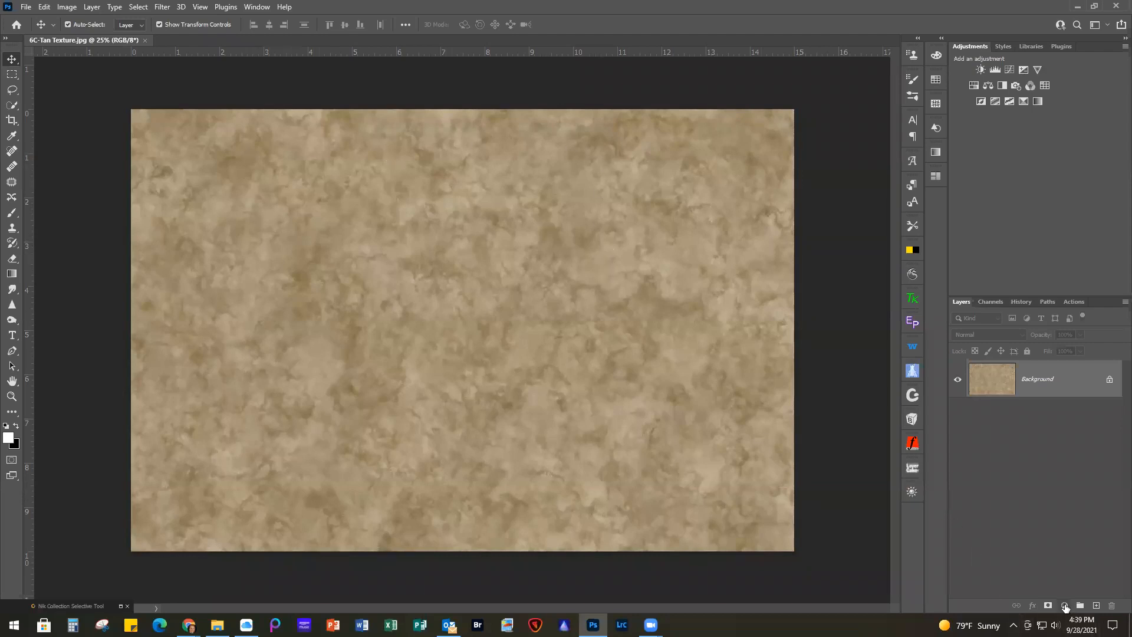
Add a Gradient Map adjustment layer above the tan texture and turn on Reverse for its gradient
left_click(1065, 605)
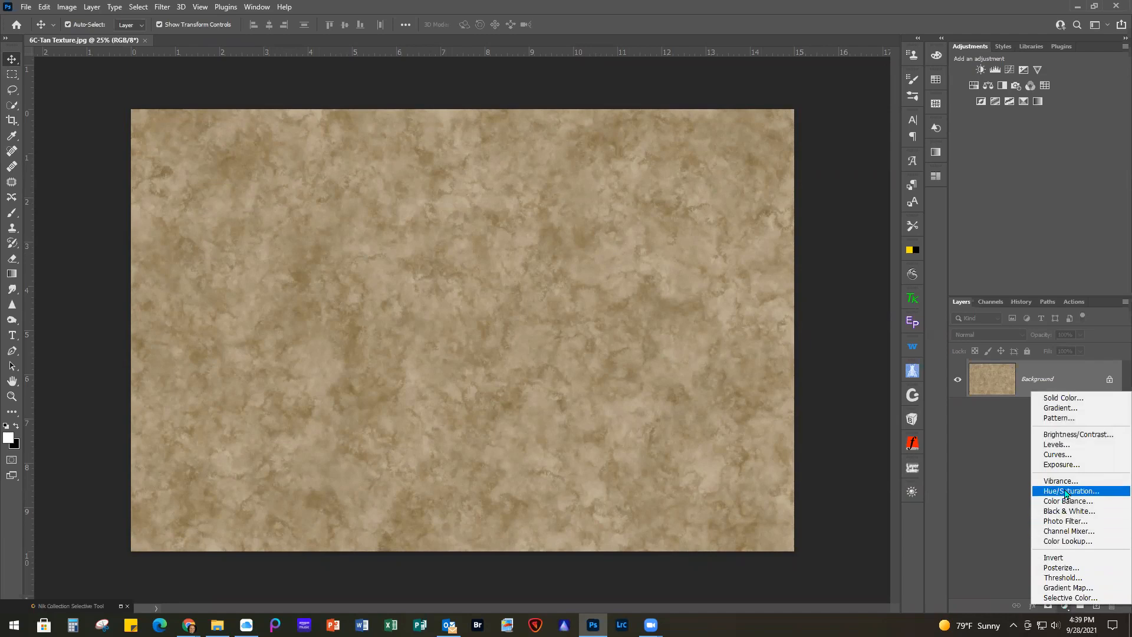
left_click(1065, 588)
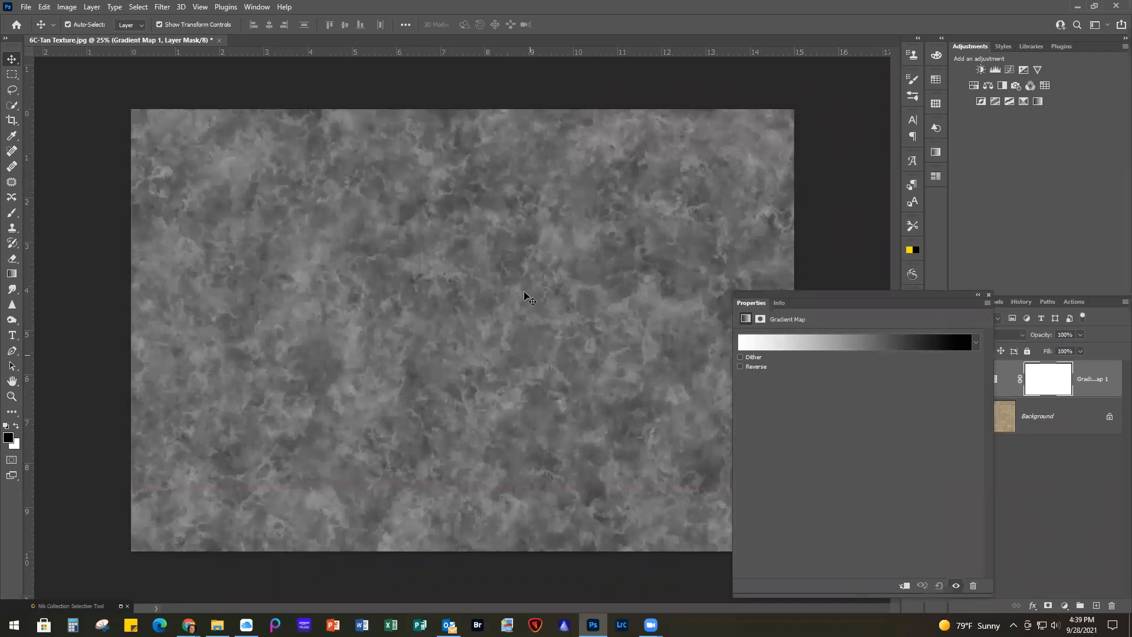
left_click(740, 366)
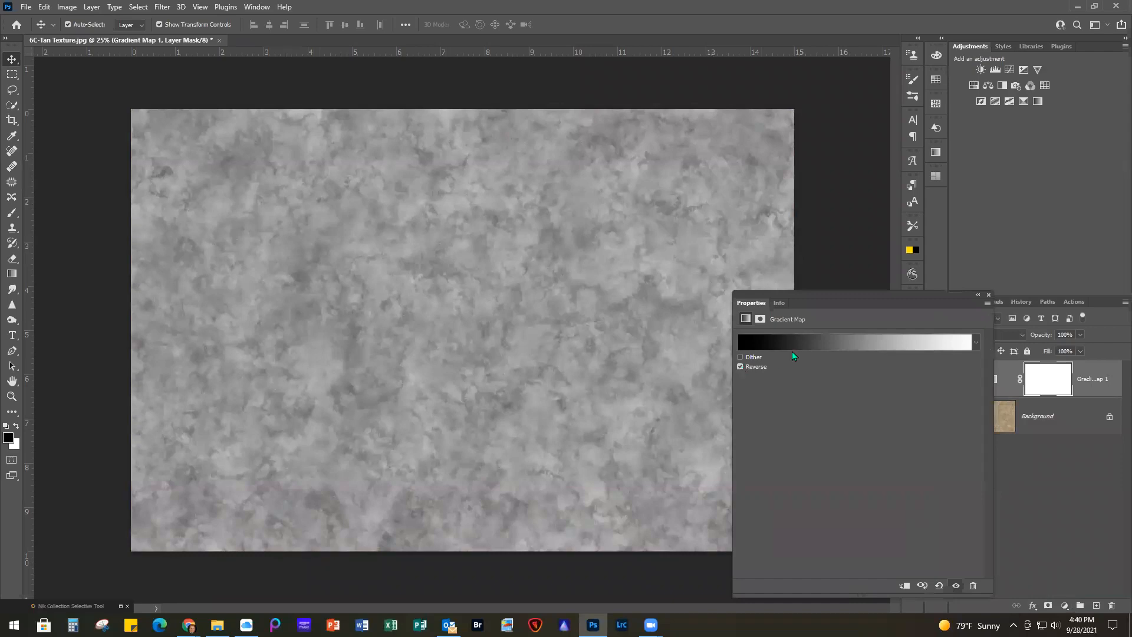
Try pastel presets from MeredithImages-Nature's Pastels on the gradient map, apply MI-Pink&Teal and turn off Reverse
left_click(827, 341)
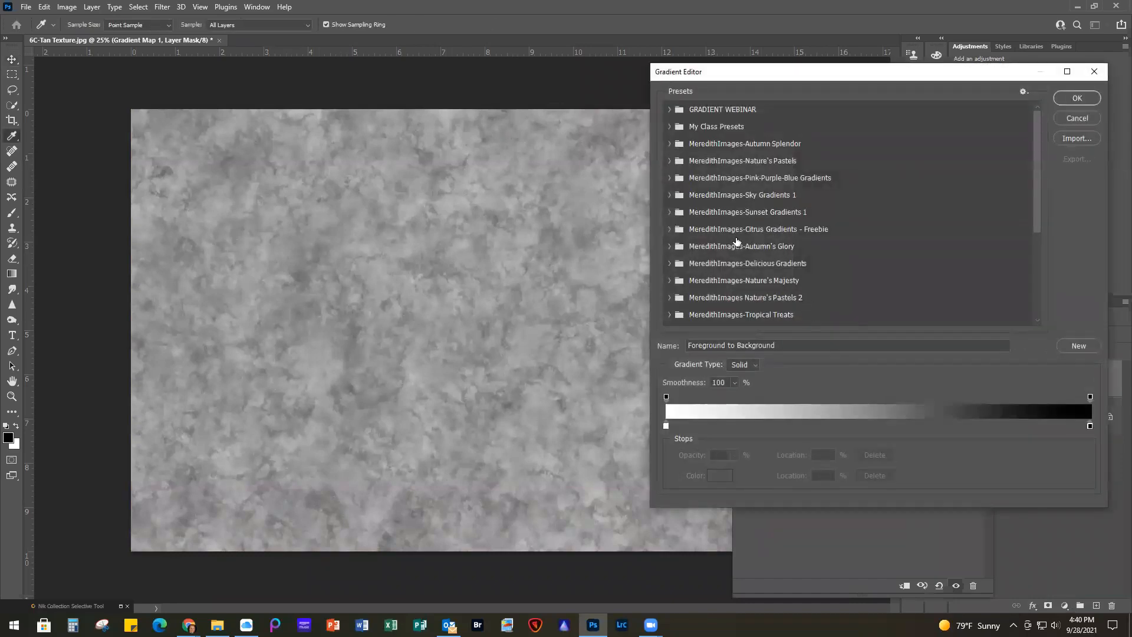
left_click(669, 109)
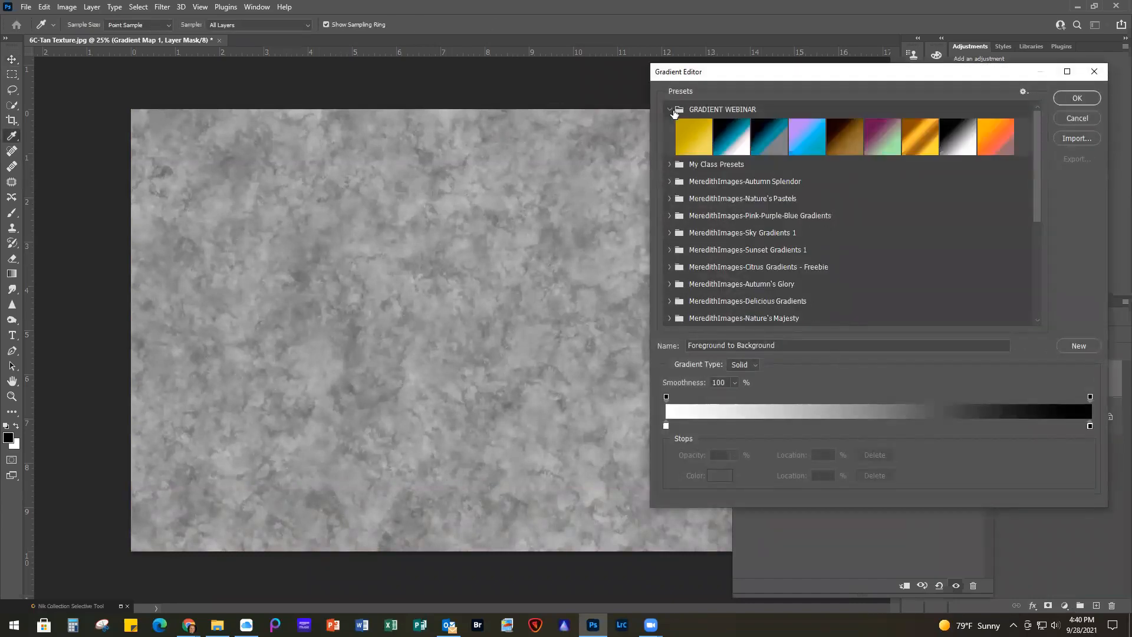
left_click(669, 200)
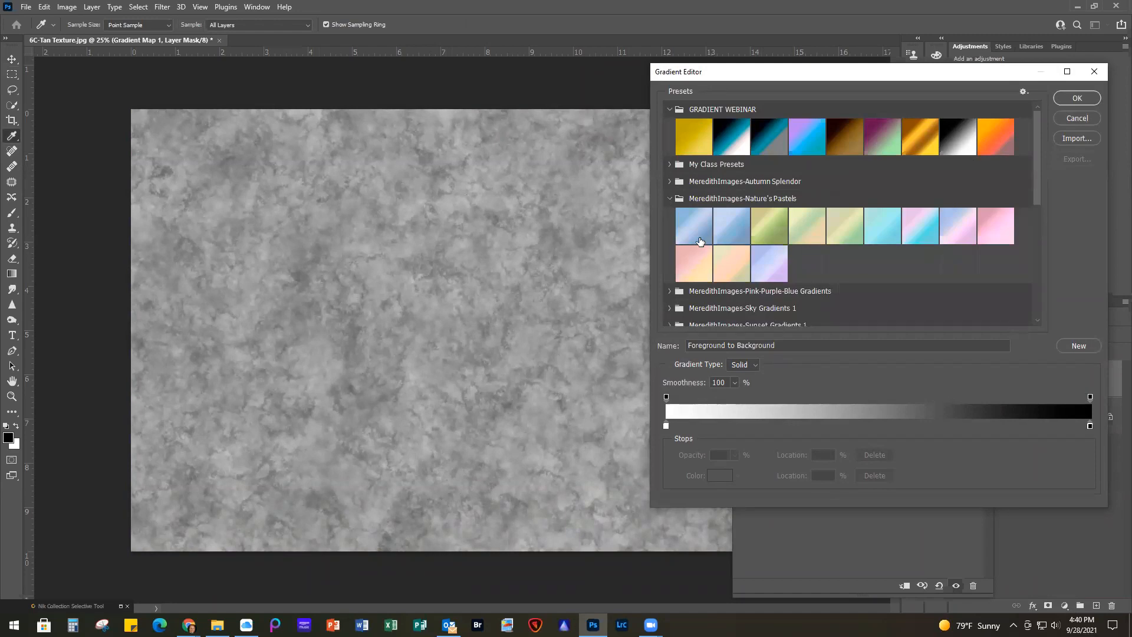
left_click(689, 267)
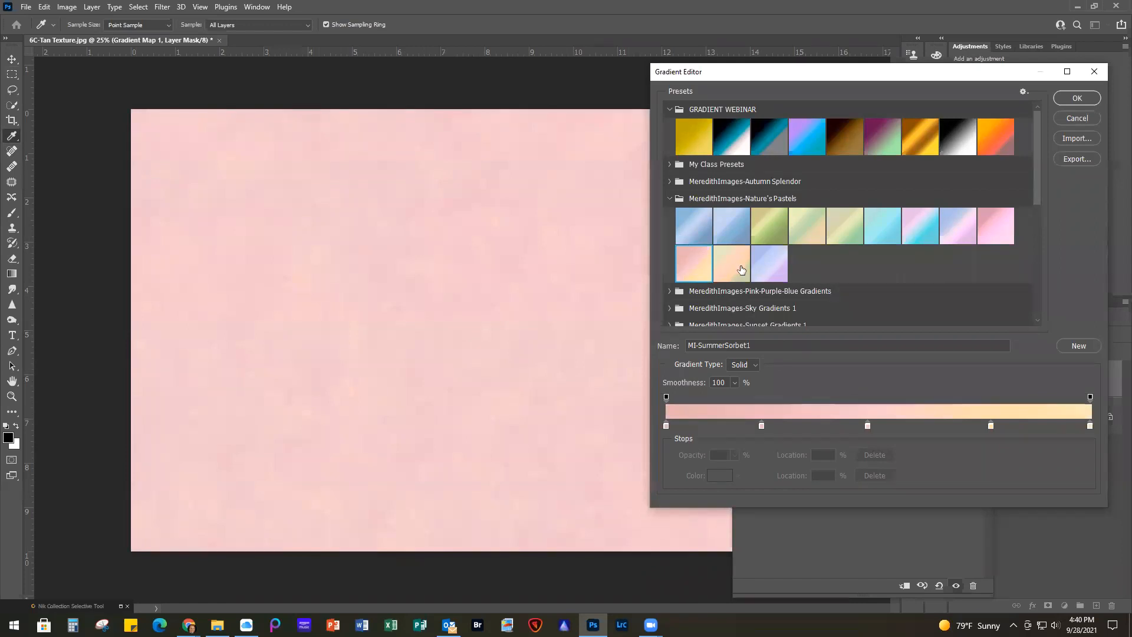
left_click(729, 225)
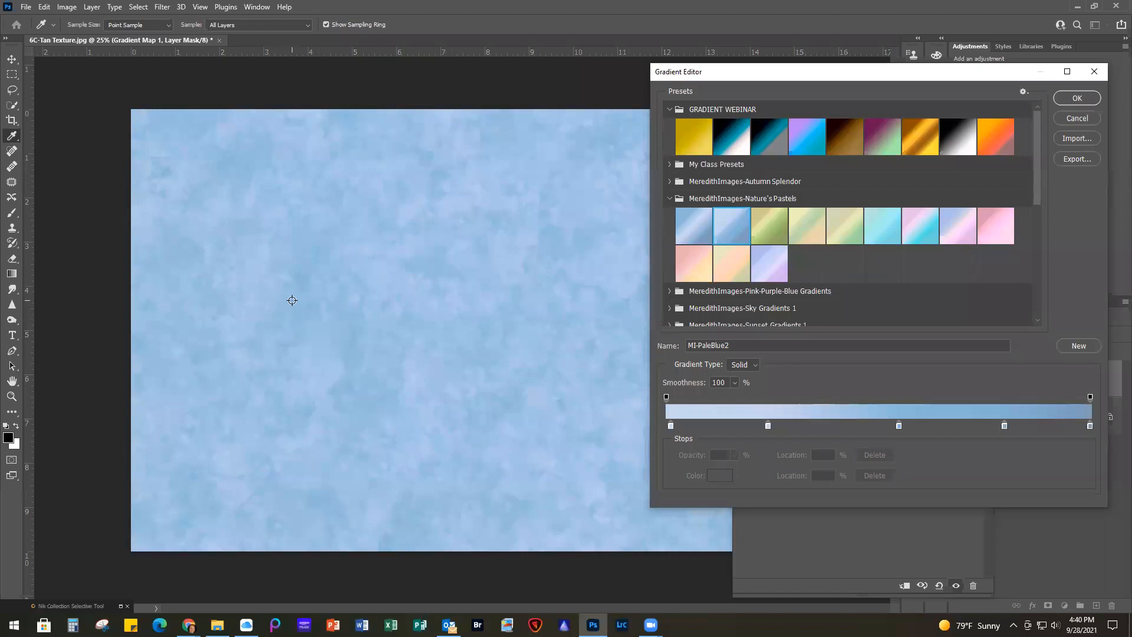
left_click(918, 226)
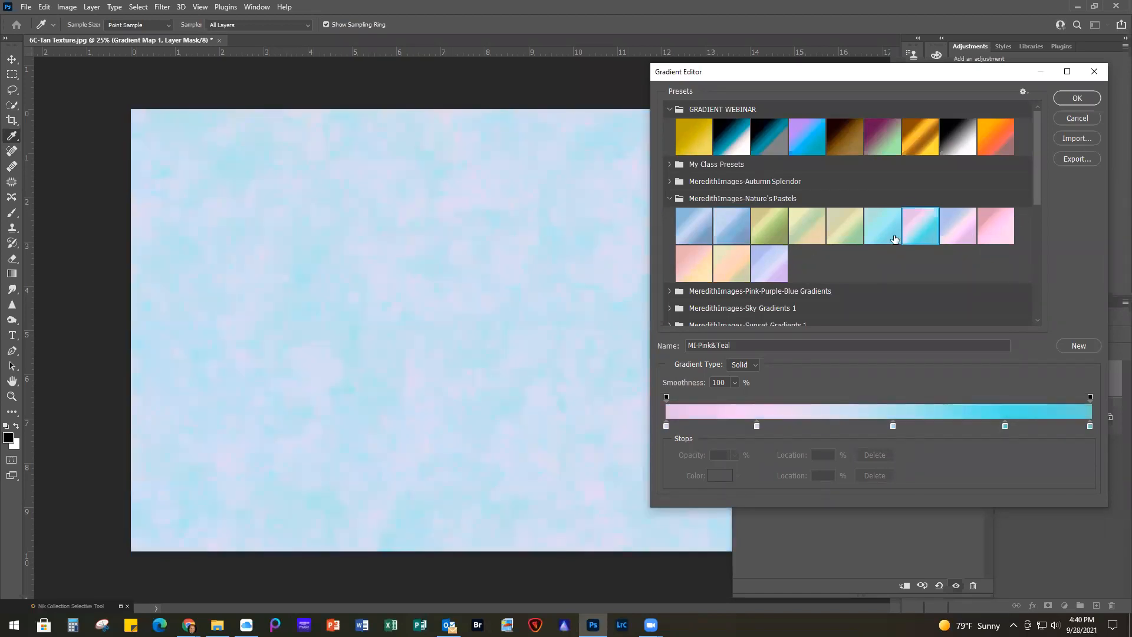
left_click(1079, 98)
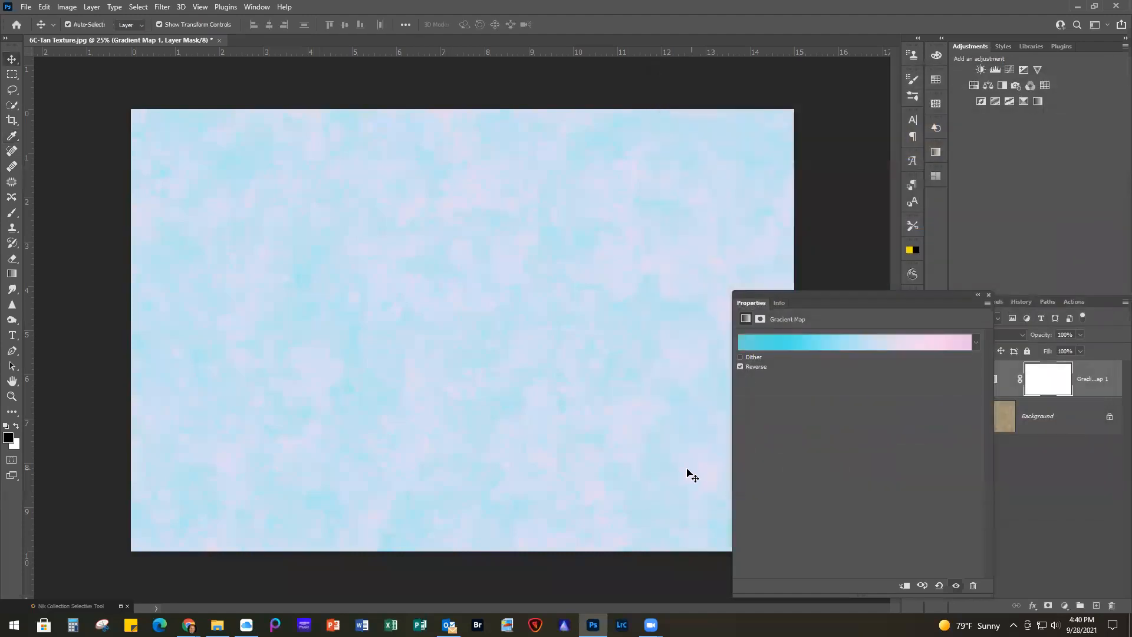
left_click(740, 366)
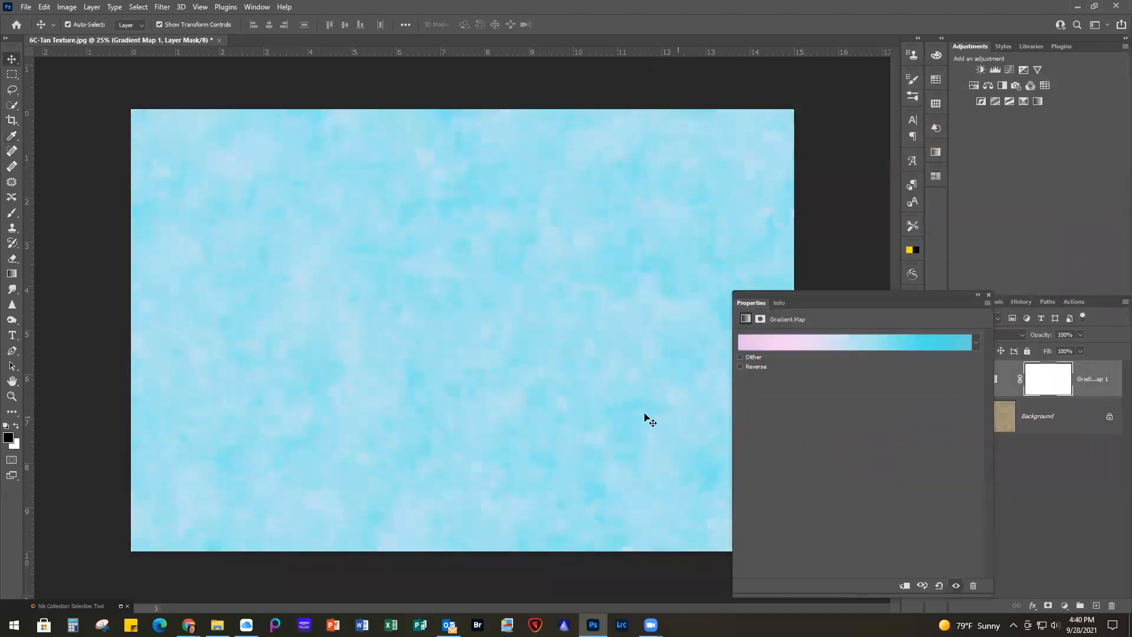
Set the gradient map to the MI-Blue Sky 5 preset from MeredithImages-Sky Gradients 1, turn on Reverse and close its settings
left_click(863, 345)
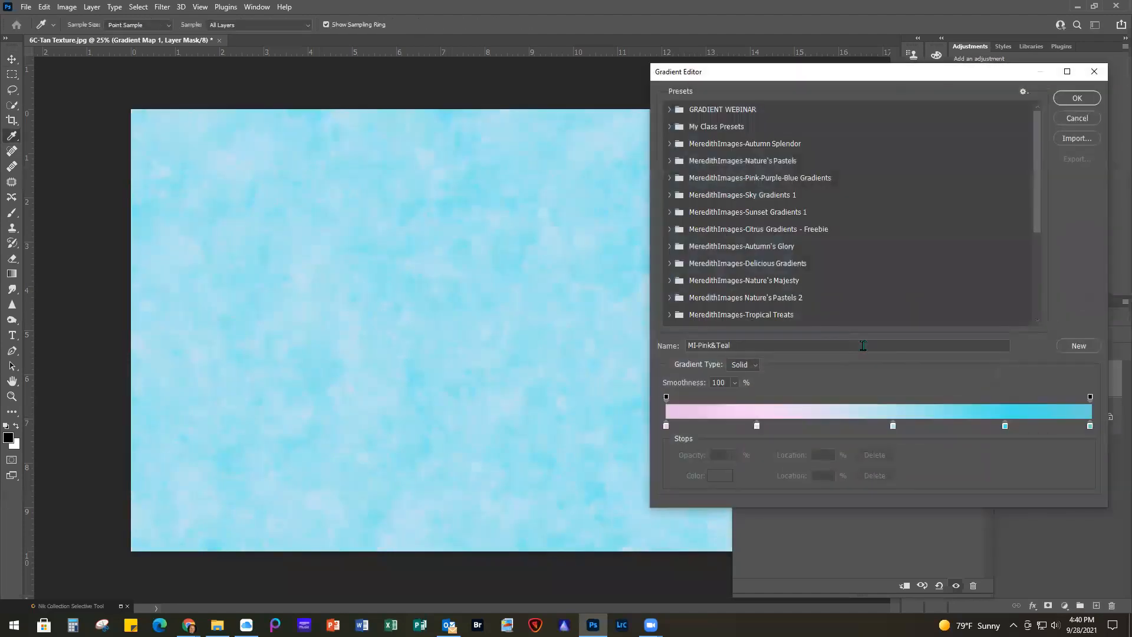
left_click(669, 195)
left_click(729, 264)
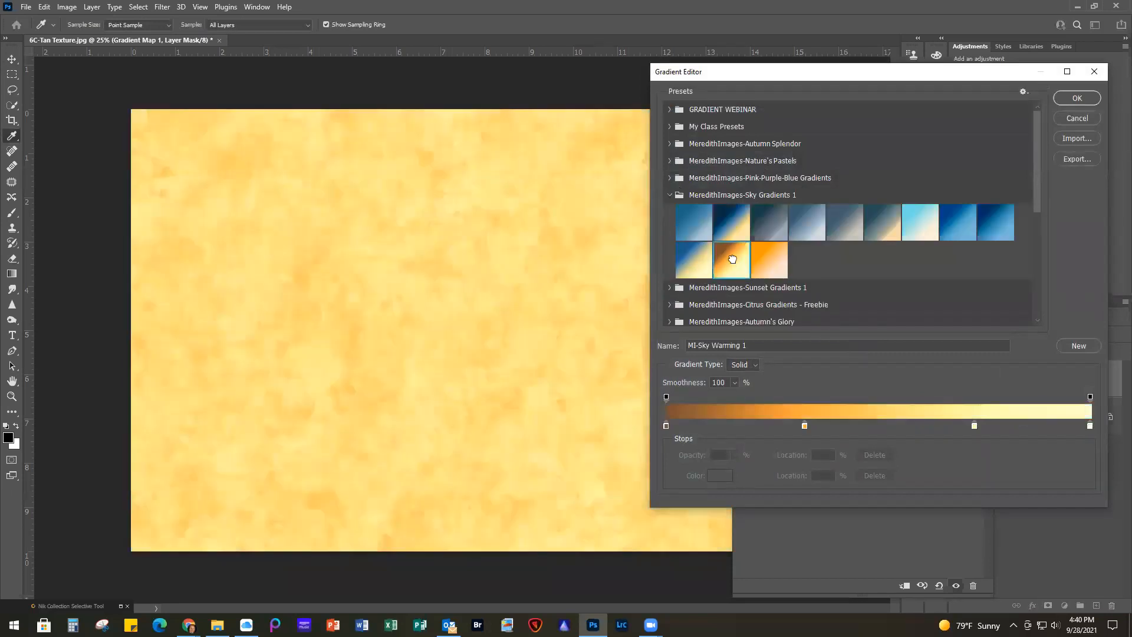
left_click(996, 223)
left_click(687, 265)
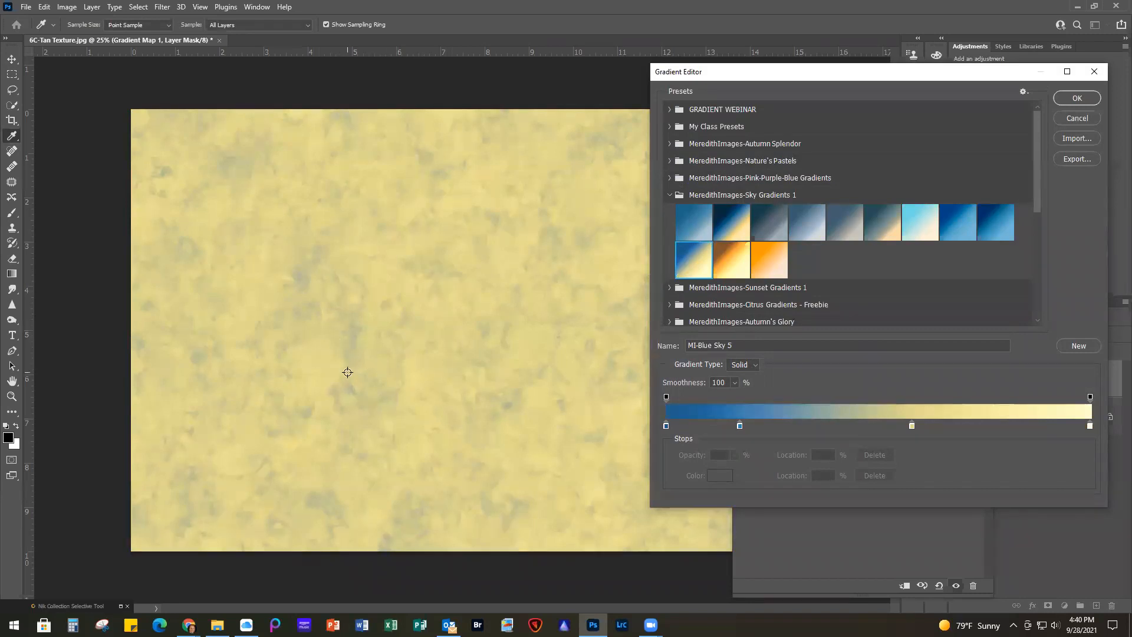
left_click(1077, 99)
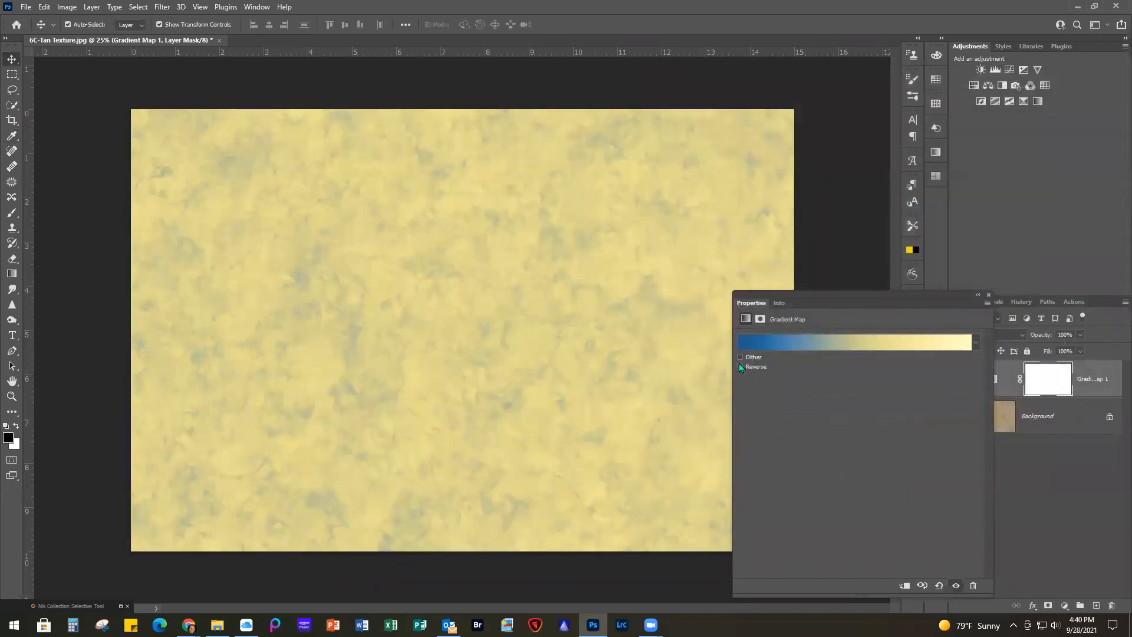
left_click(740, 366)
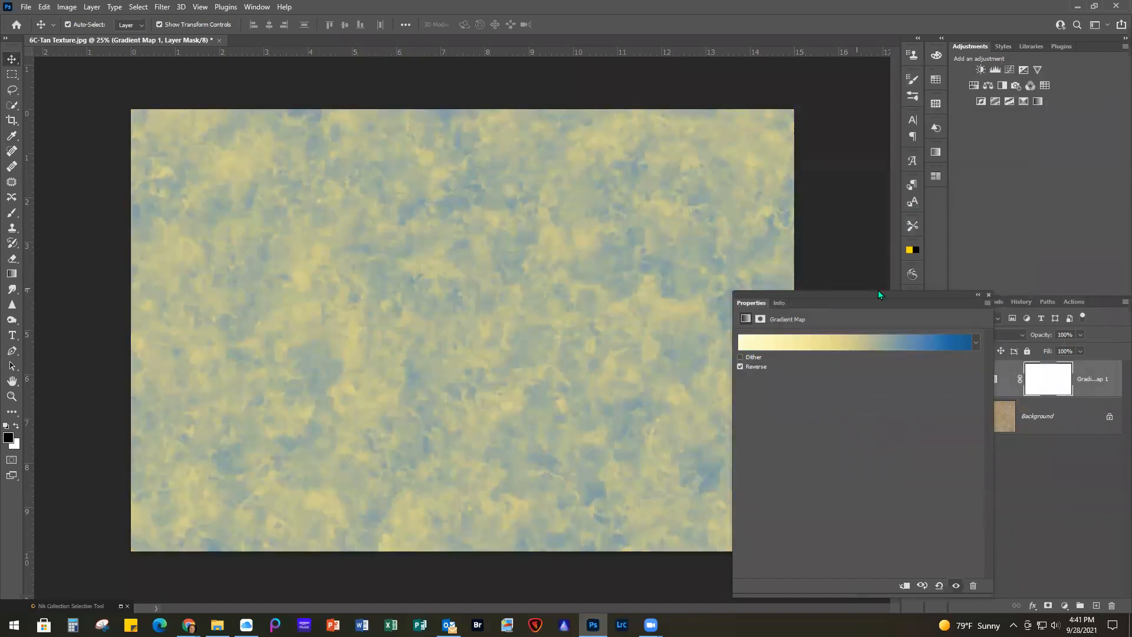
left_click(988, 296)
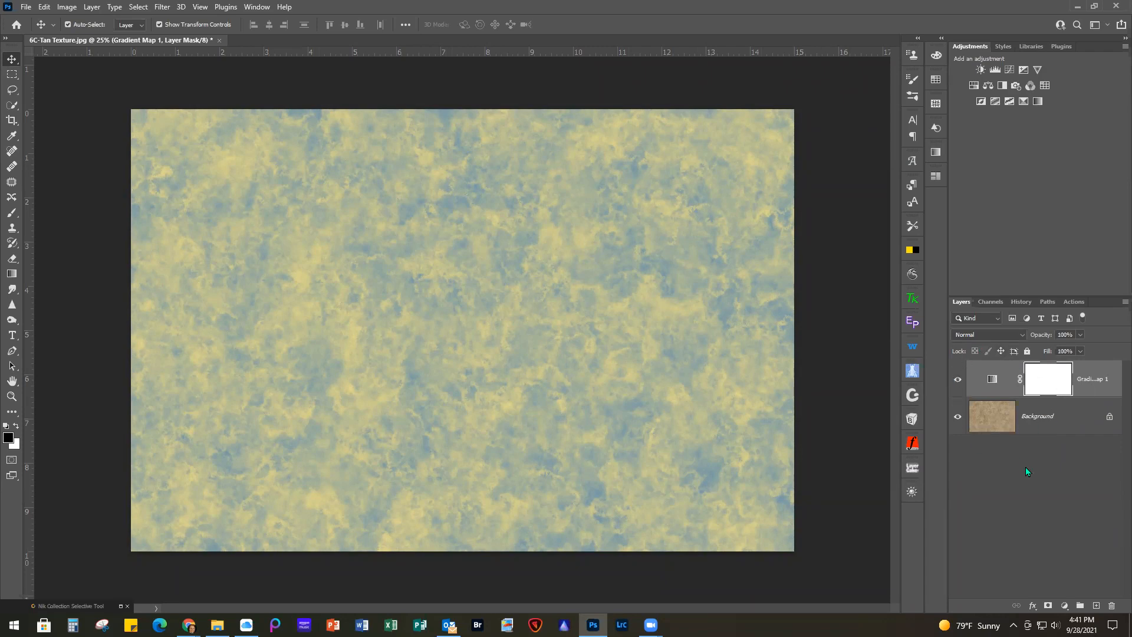
Stamp the visible layers into a new top layer and apply the Ocean Ripple filter with ripple size 6 and magnitude 15
key("ctrl")
key("ctrl+shift+alt+e")
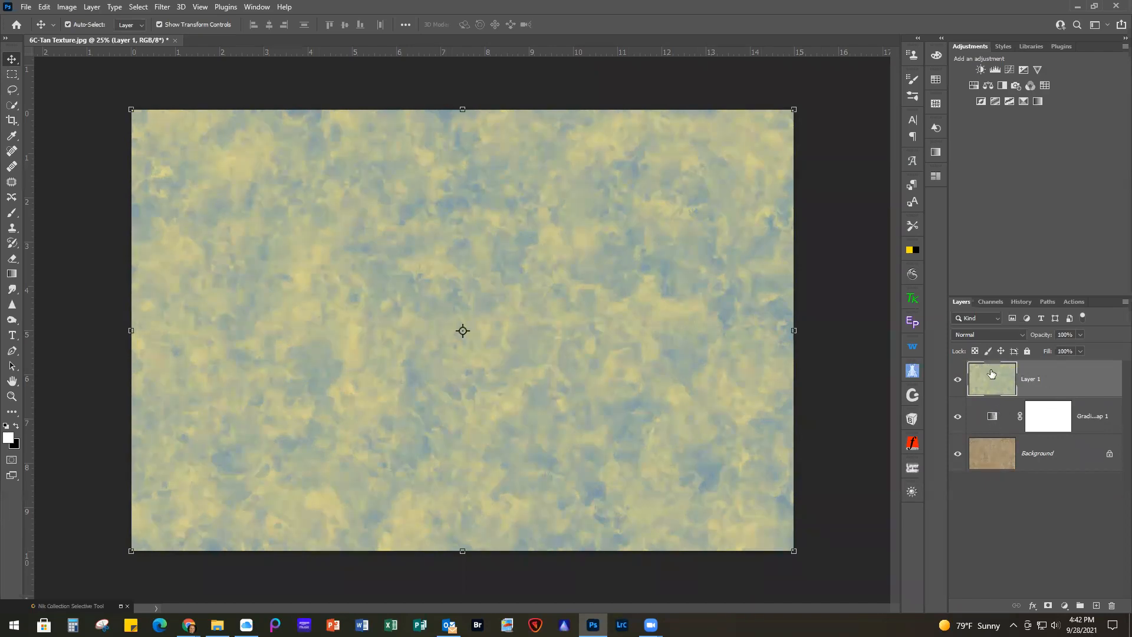
left_click(162, 7)
mouse_move(236, 210)
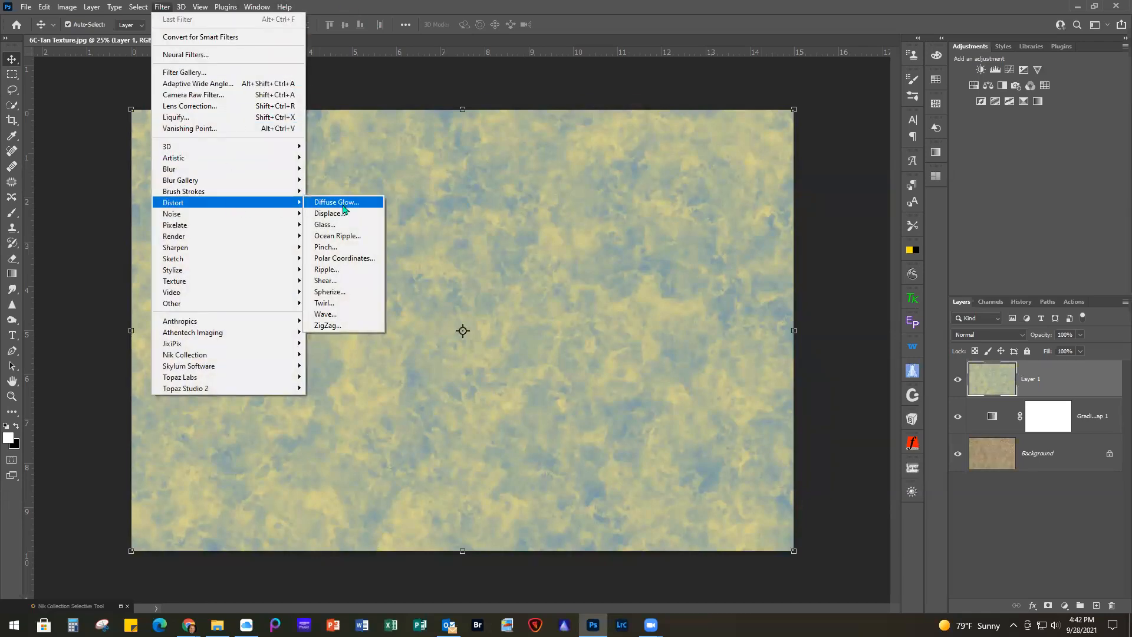
left_click(344, 235)
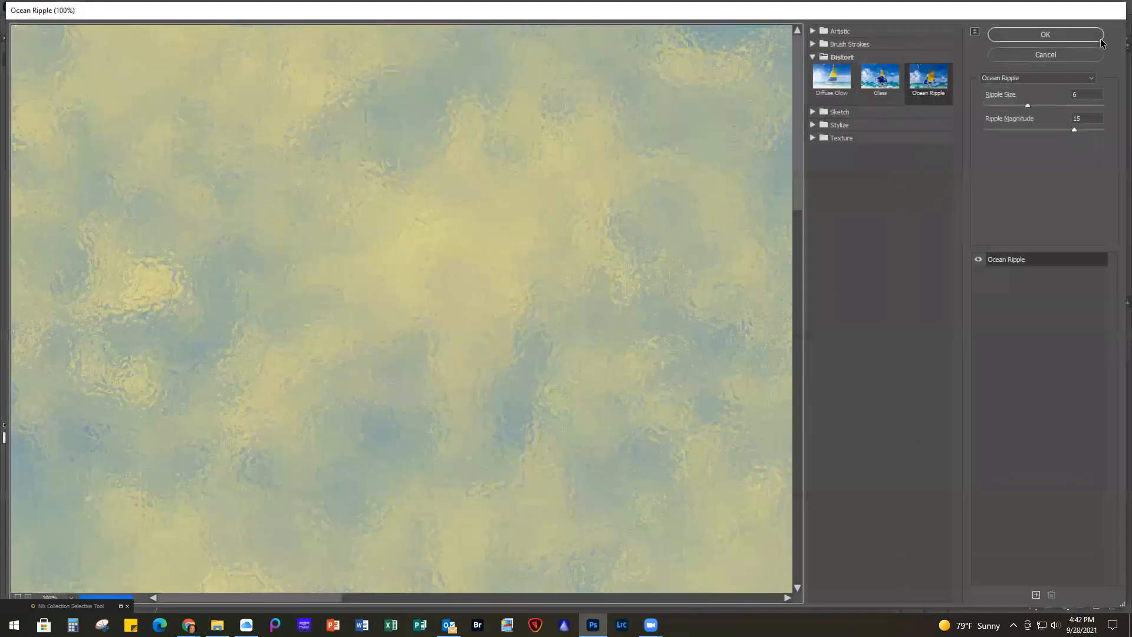
left_click(1057, 35)
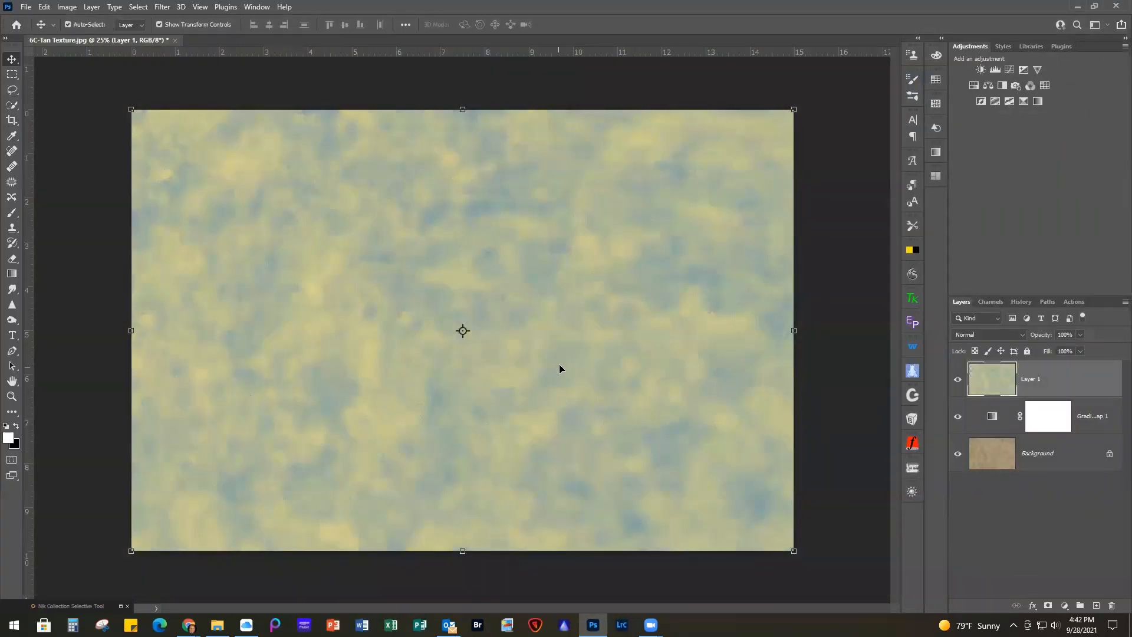
scroll(558, 364, "up", 5)
scroll(558, 364, "down", 3)
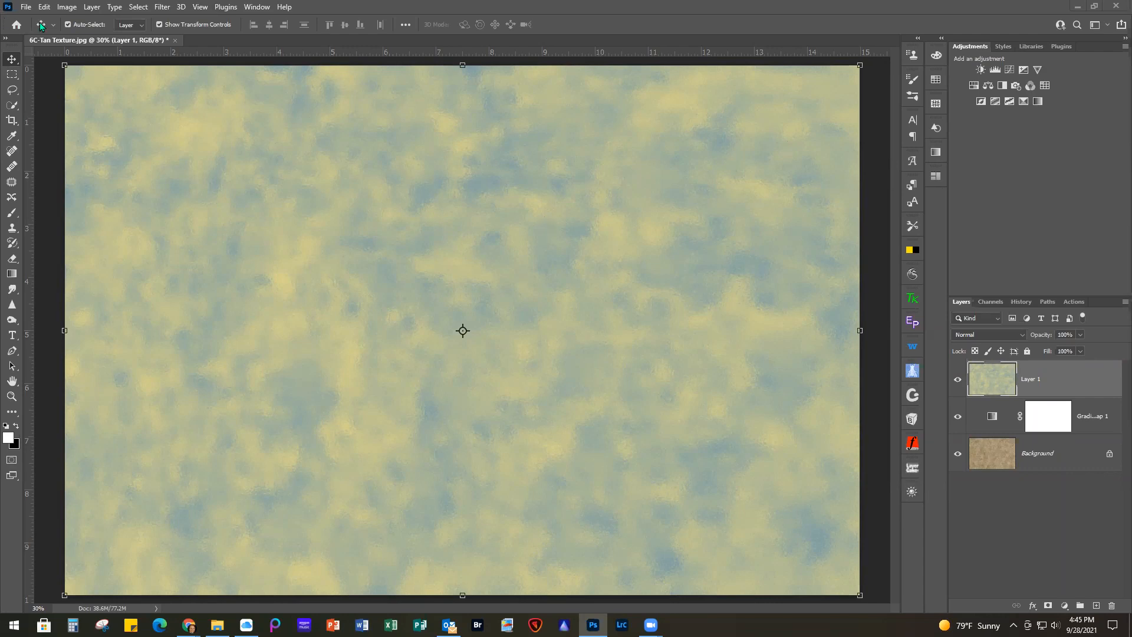
Close 6C-Tan Texture.jpg without saving the changes
left_click(26, 7)
left_click(44, 92)
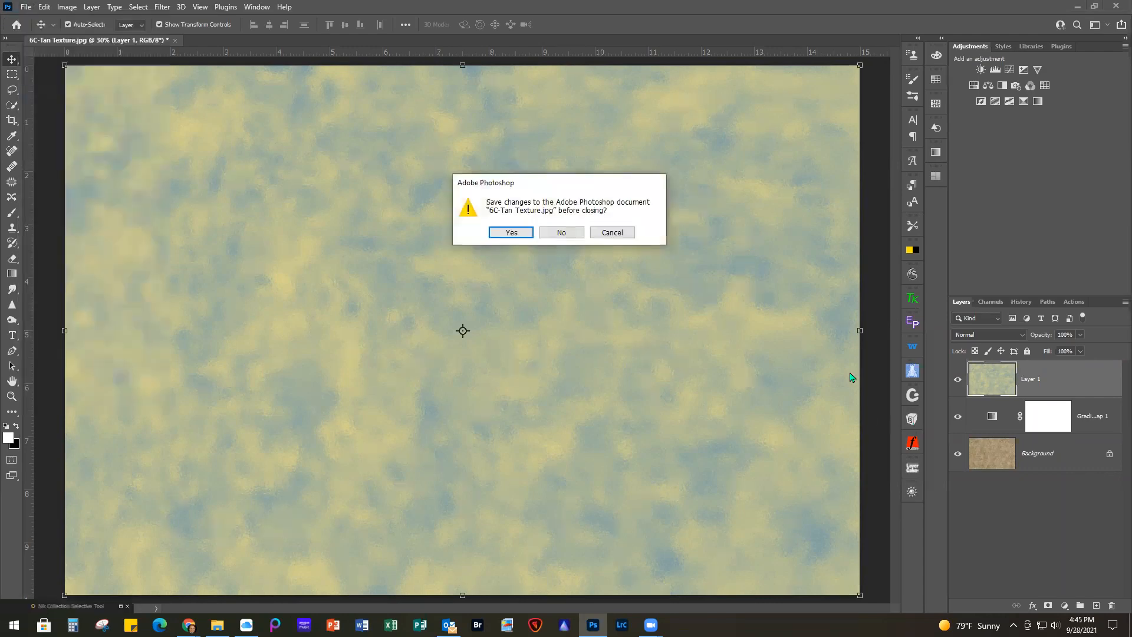
left_click(560, 232)
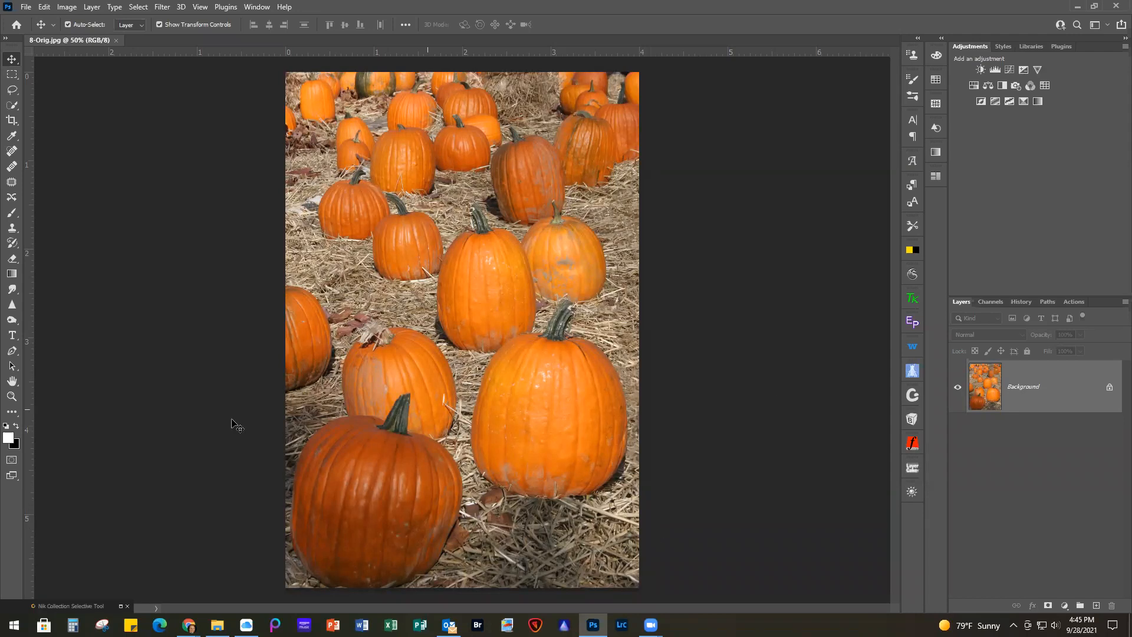
Apply the Classic Camera 1 preset from Nik Collection's Analog Efex Pro 2 to the pumpkin photo 8-Orig.jpg
left_click(121, 606)
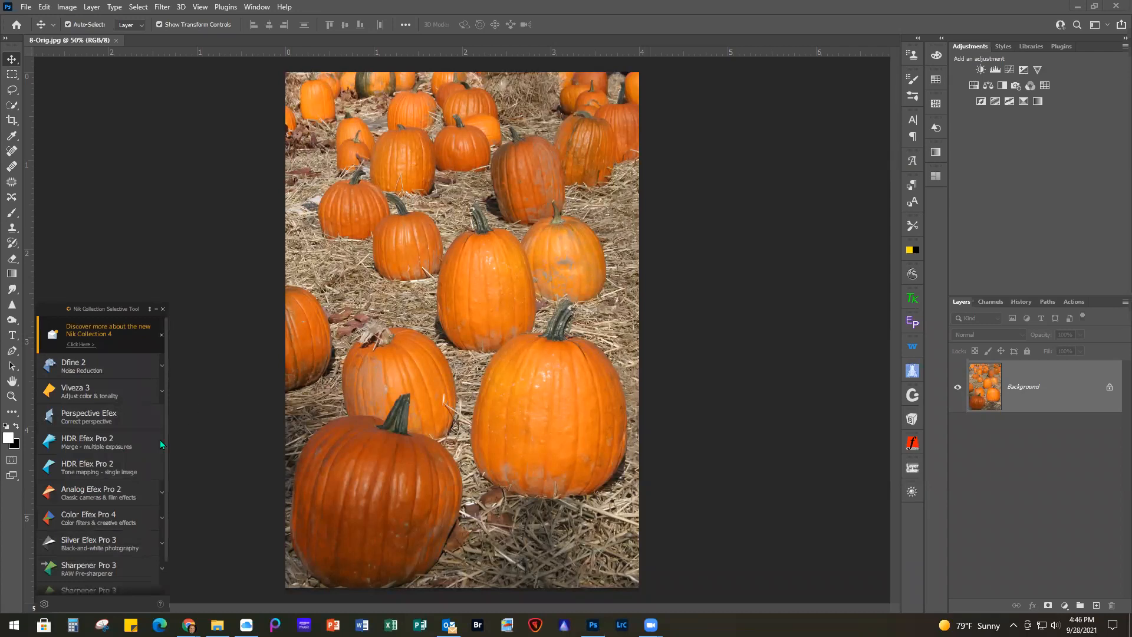
left_click(119, 493)
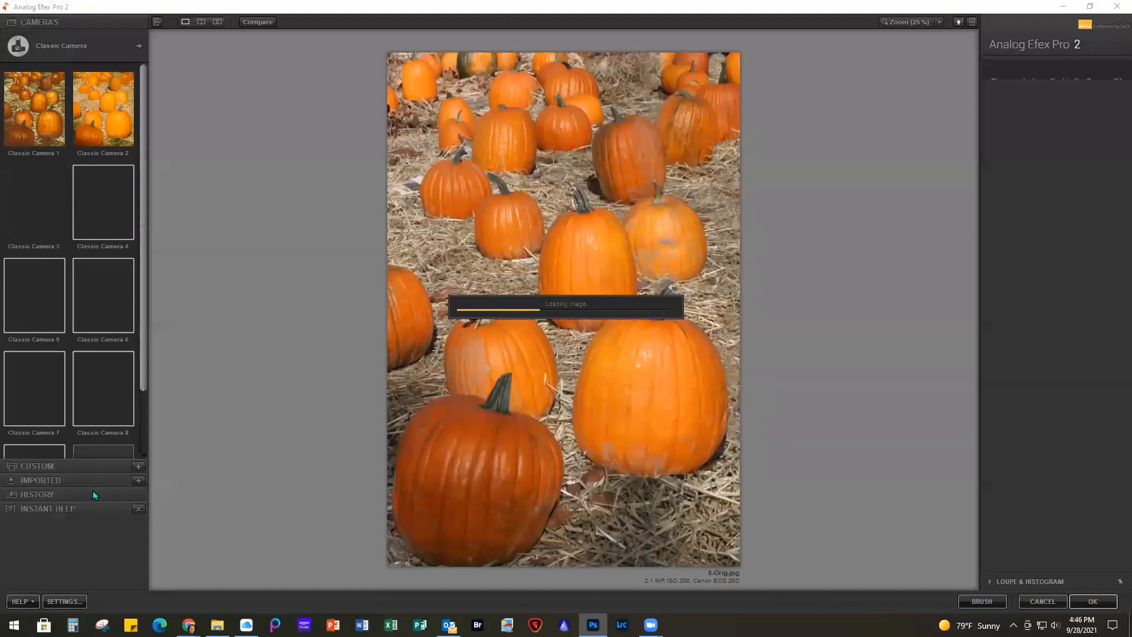
left_click(32, 118)
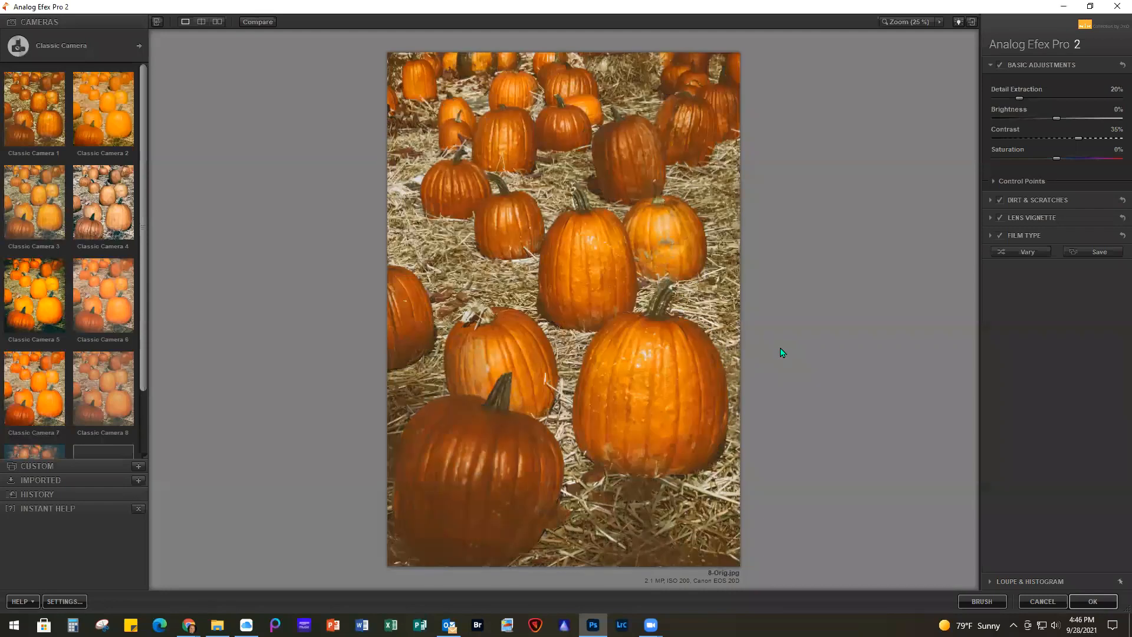
left_click(51, 83)
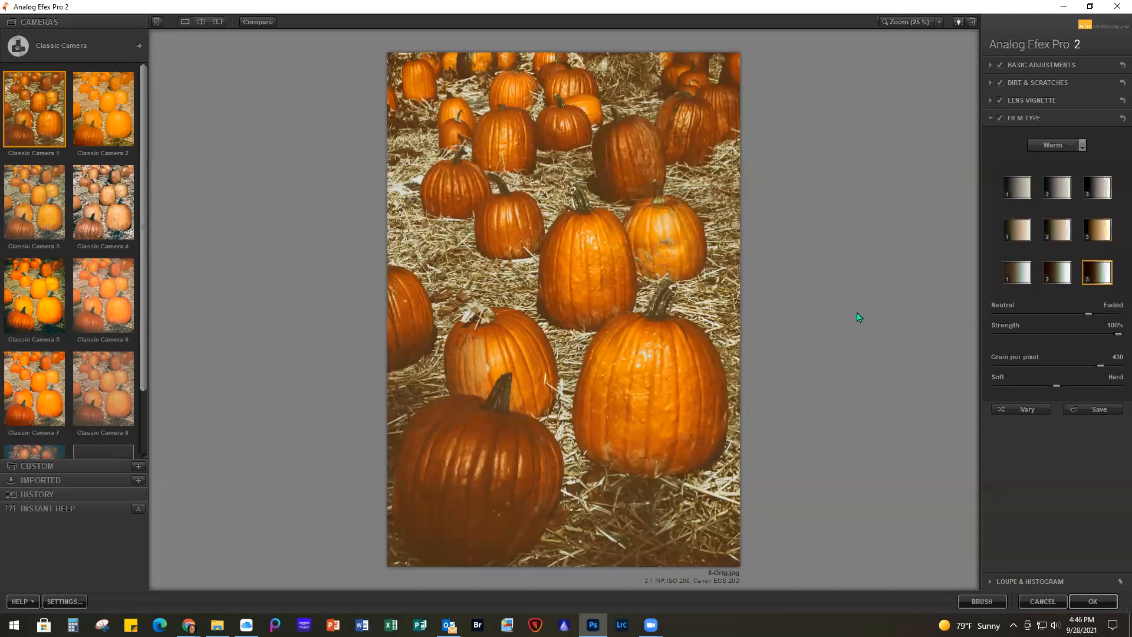
left_click(1084, 603)
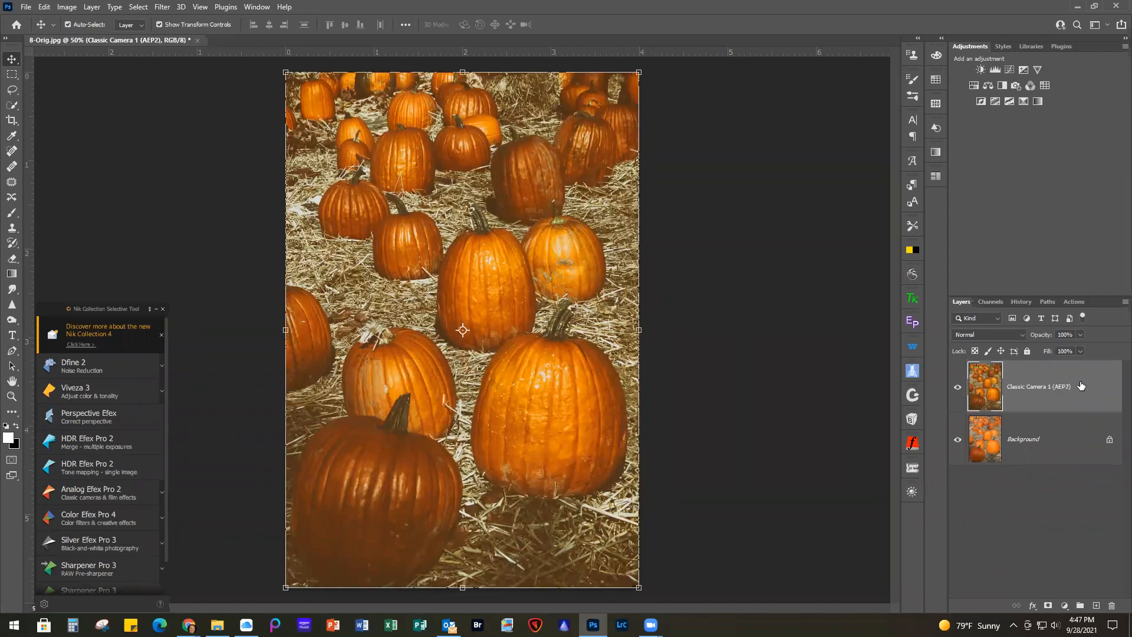
Duplicate the Classic Camera 1 layer and open the copy in the Effects Gallery of Anthropics Smart Photo Editor
key("ctrl+j")
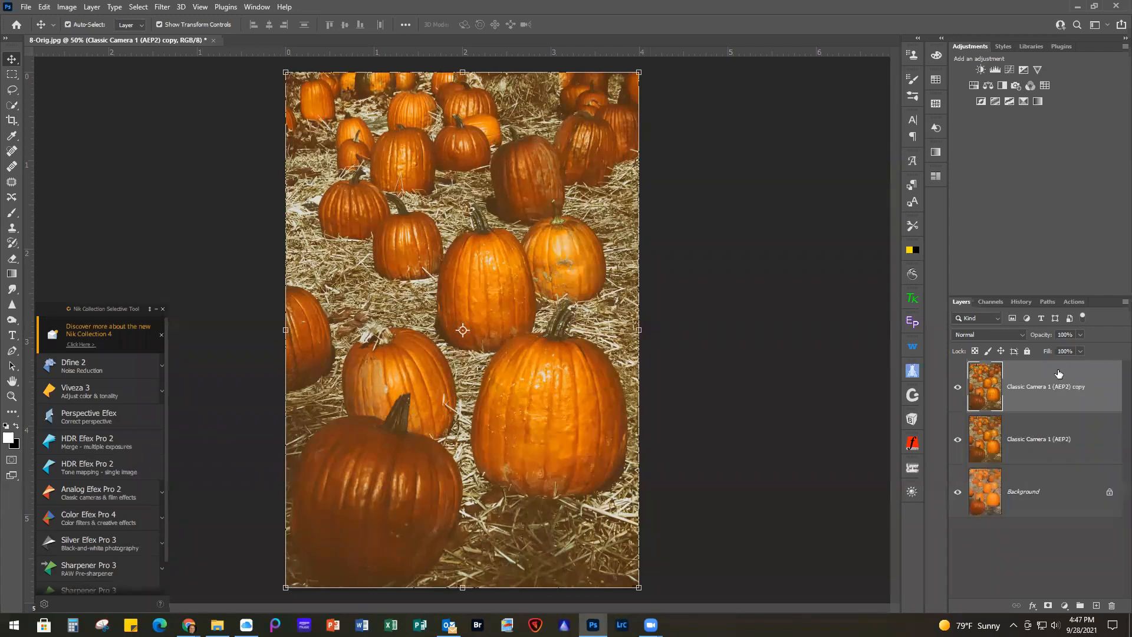
left_click(157, 310)
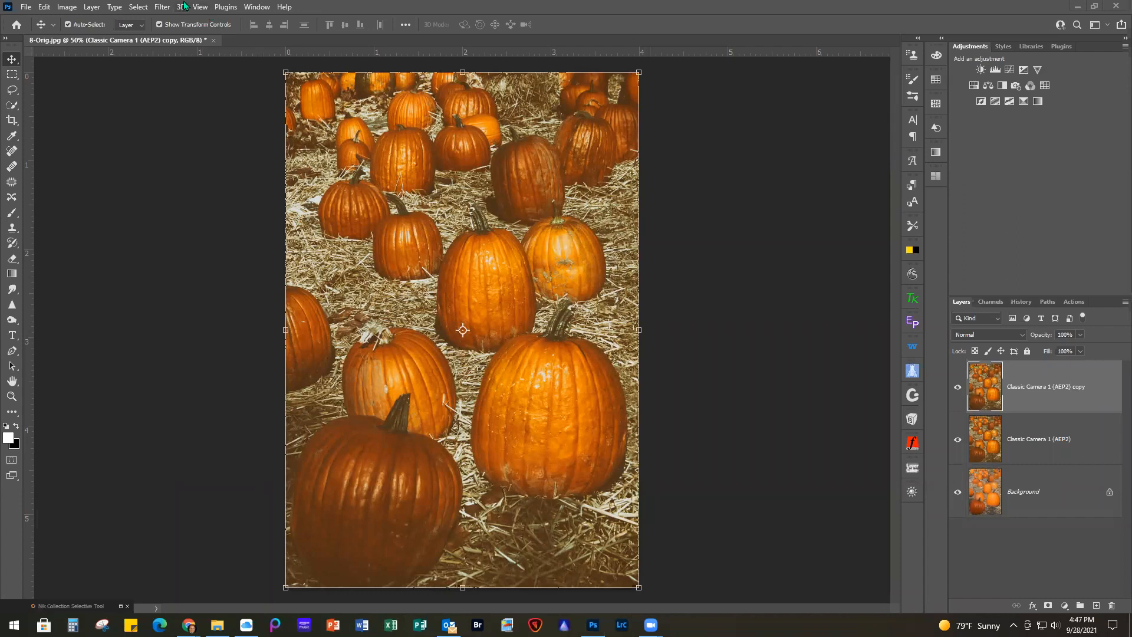
left_click(164, 7)
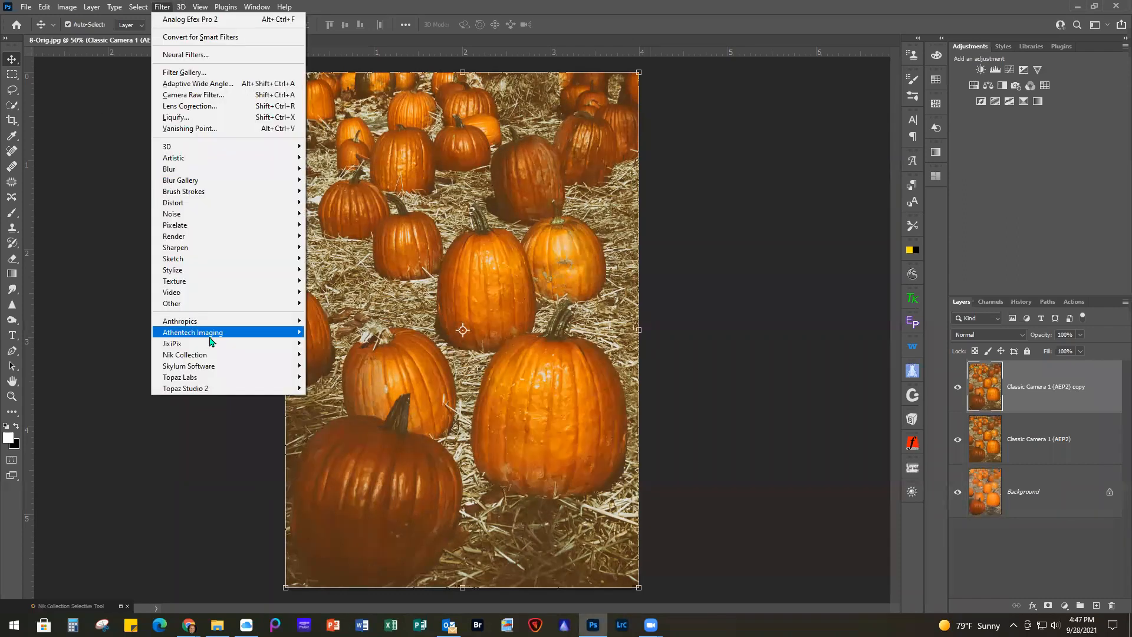
mouse_move(224, 325)
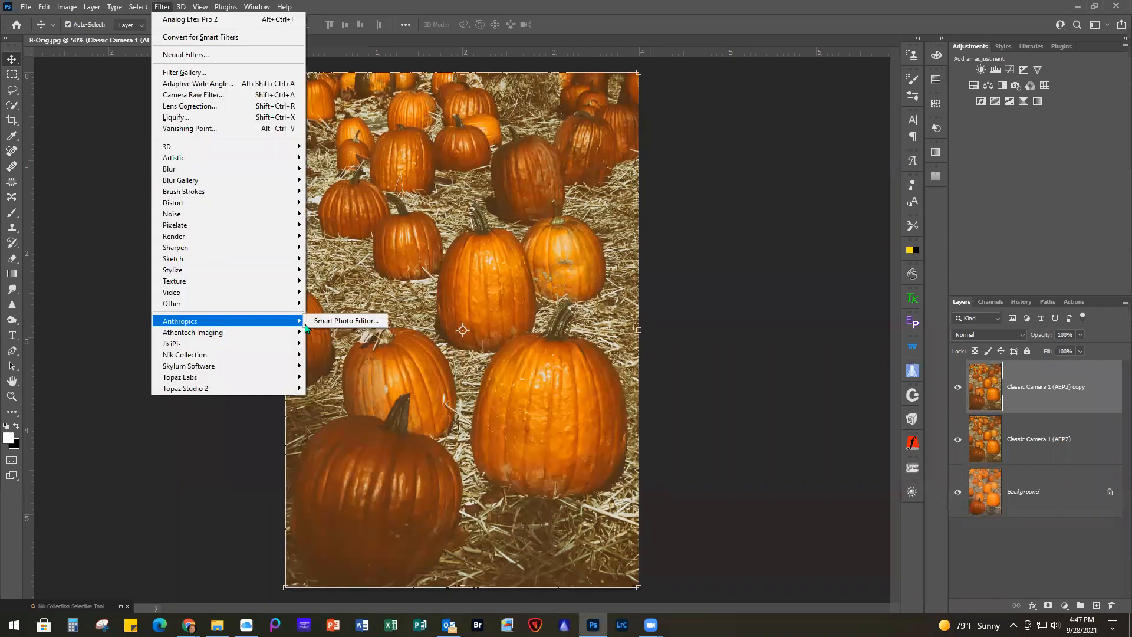
left_click(354, 322)
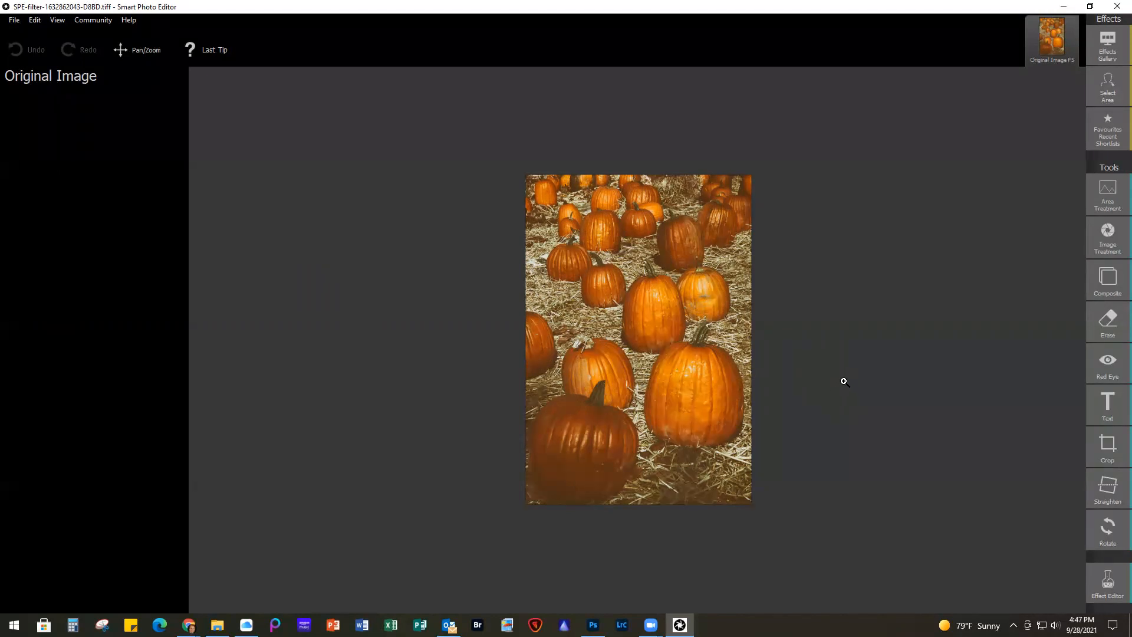
left_click(1110, 46)
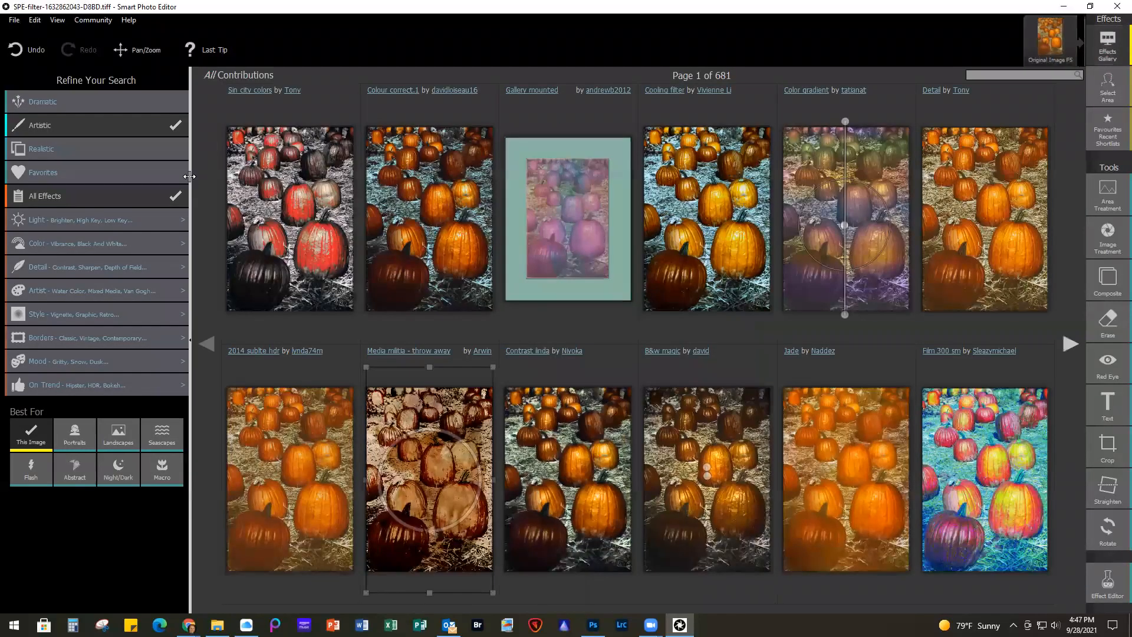
Look through all six pages of the favorite effects for a line-drawing style that suits the pumpkin photo
left_click(66, 172)
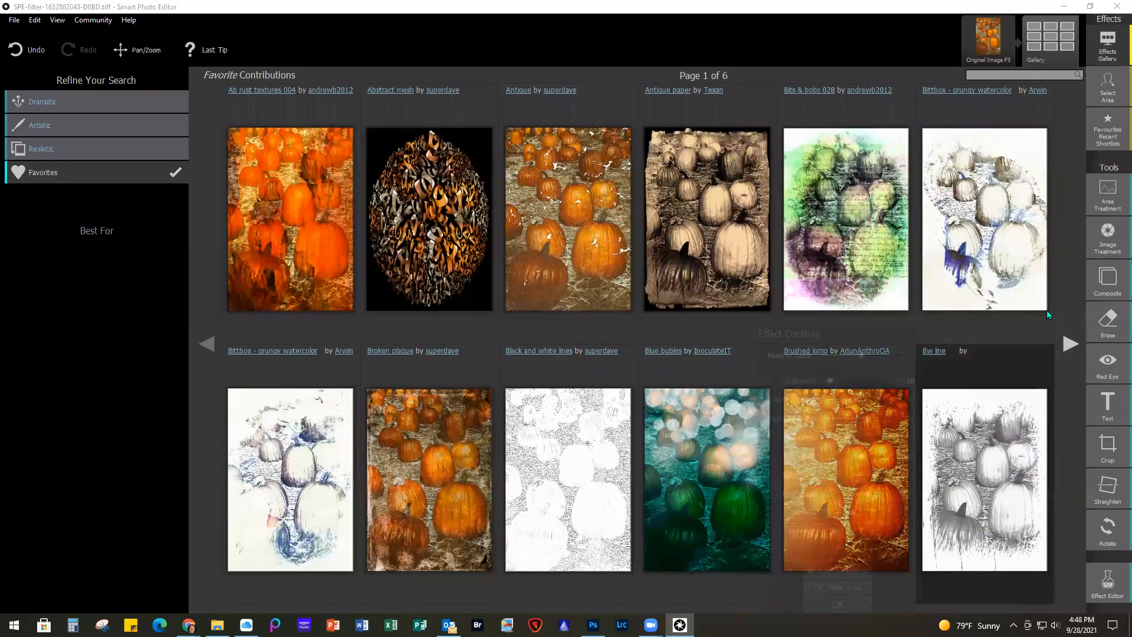
left_click(1070, 344)
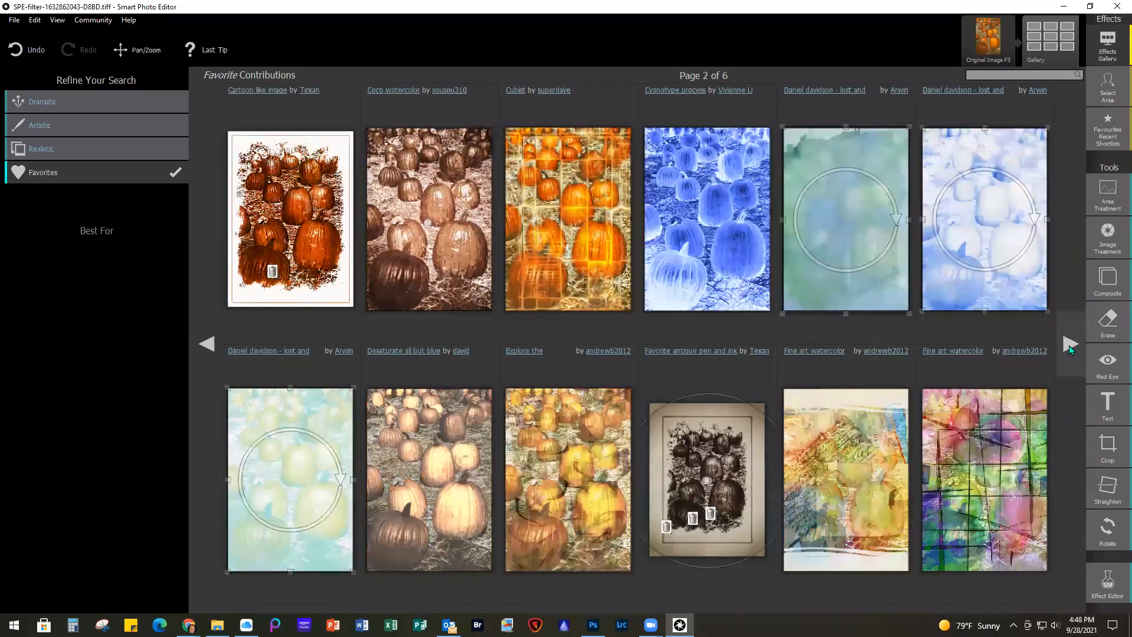
left_click(1070, 344)
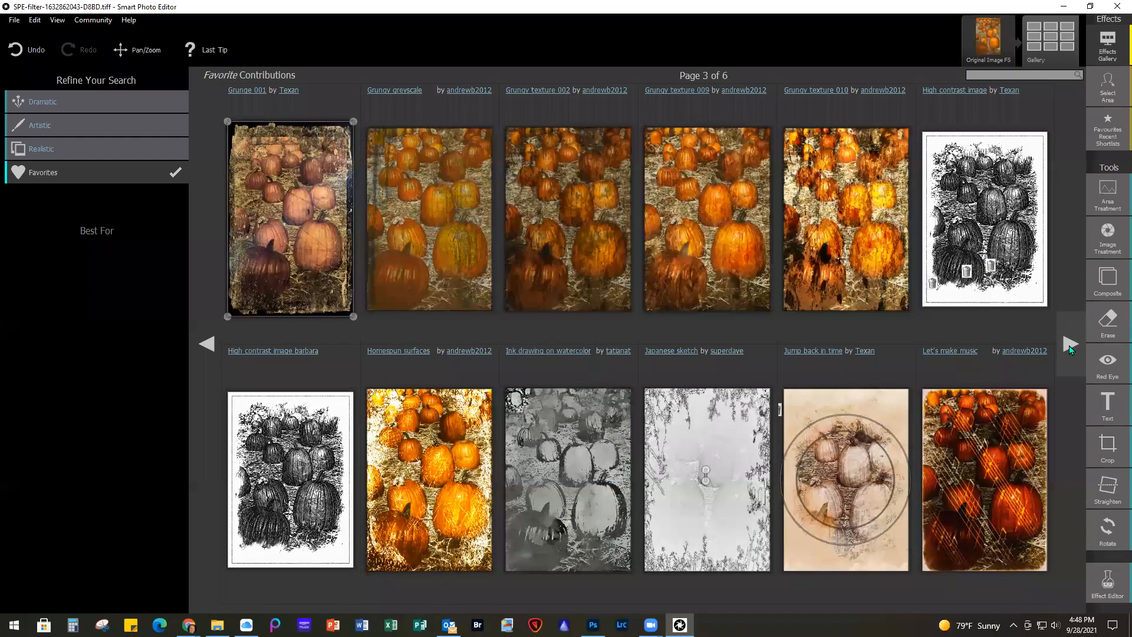
left_click(1070, 345)
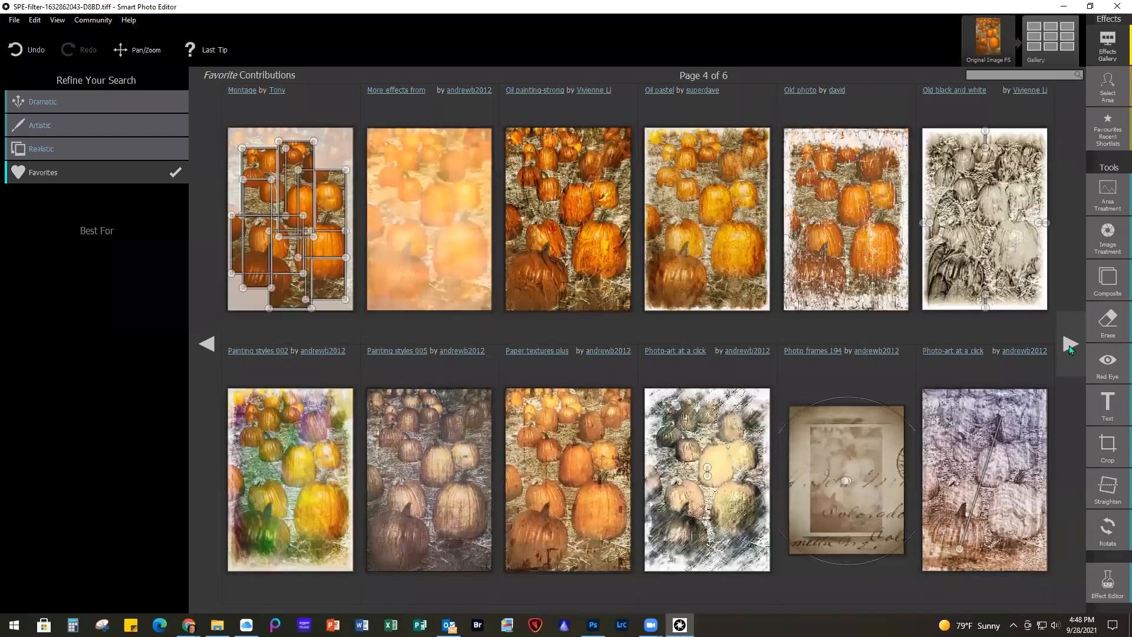
left_click(1070, 345)
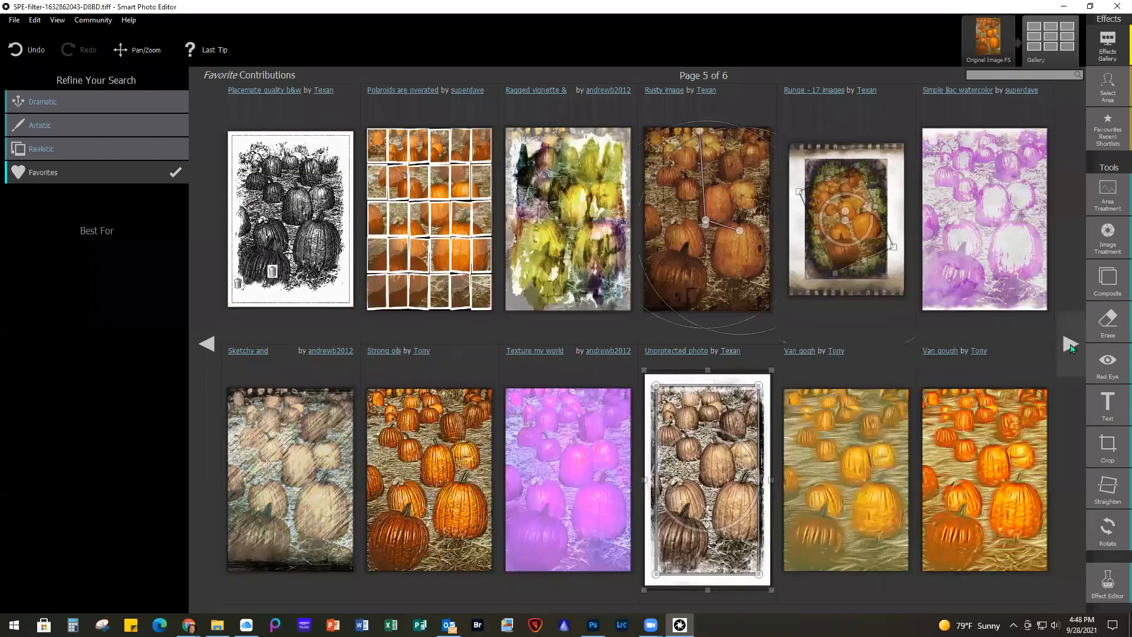
left_click(1070, 345)
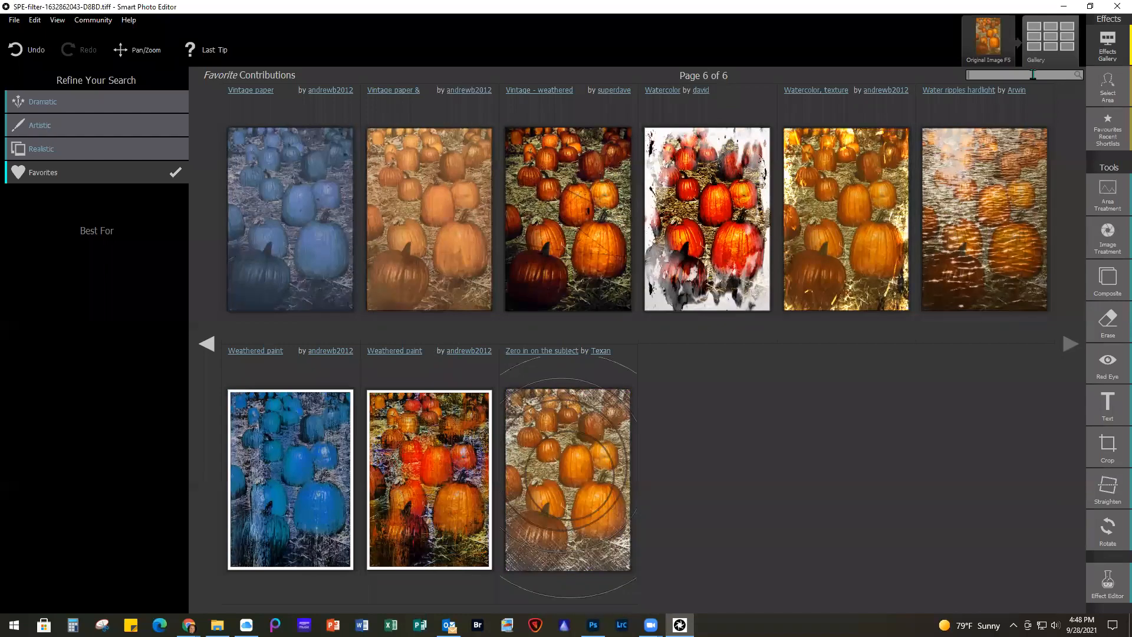
Try to find a line-drawing effect by searching the gallery for "bw line drawing by"
left_click(1033, 74)
type("bw")
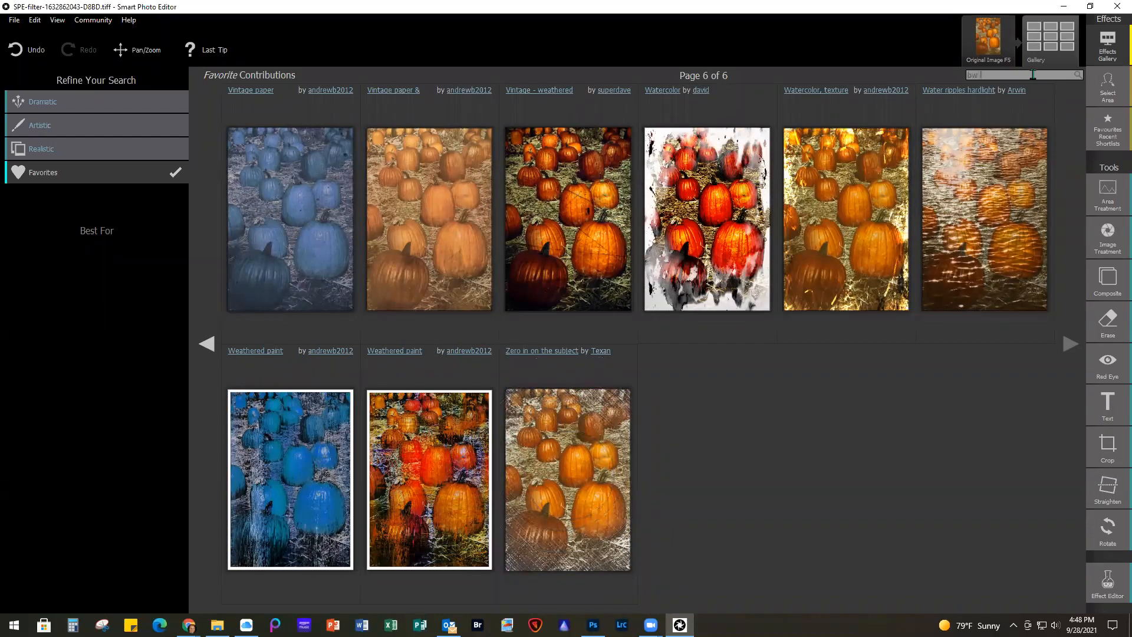
type(" line drawing by")
key("Return")
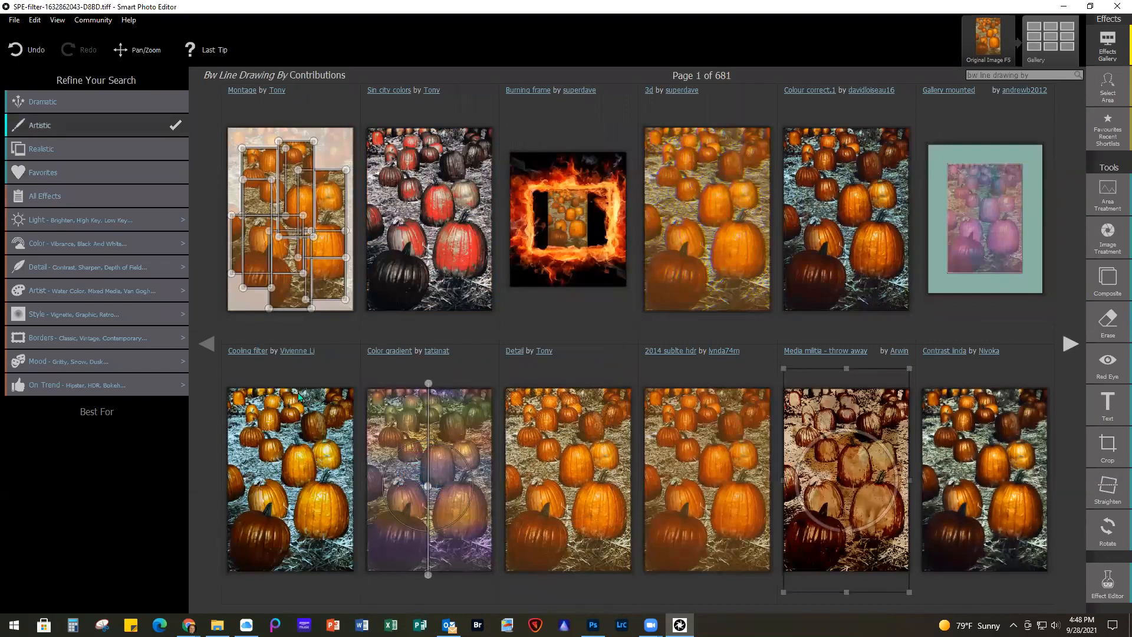
mouse_move(179, 363)
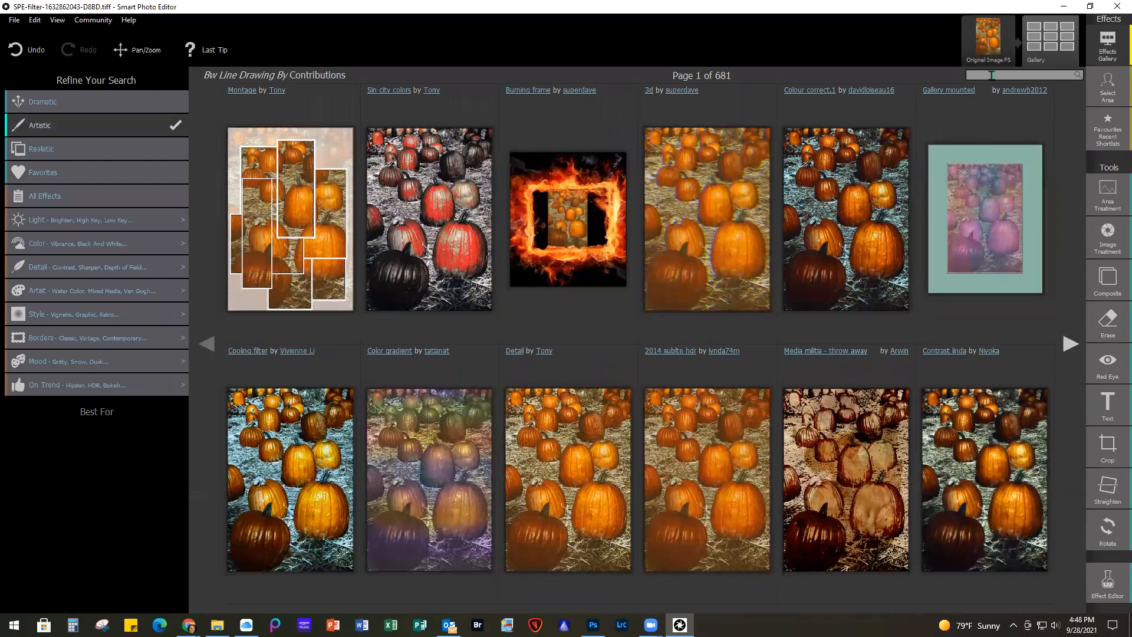
Search the effects gallery for "bw line drawing" and open the Bw line drawing effect on the pumpkin photo
left_click(991, 75)
type("bw")
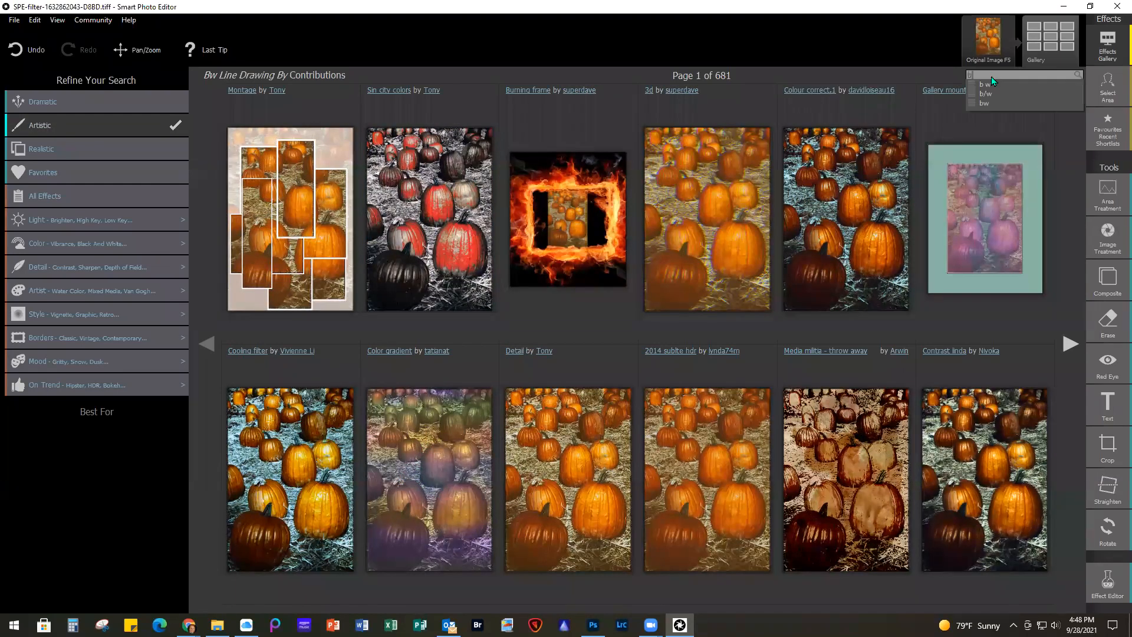
type(" line drawi")
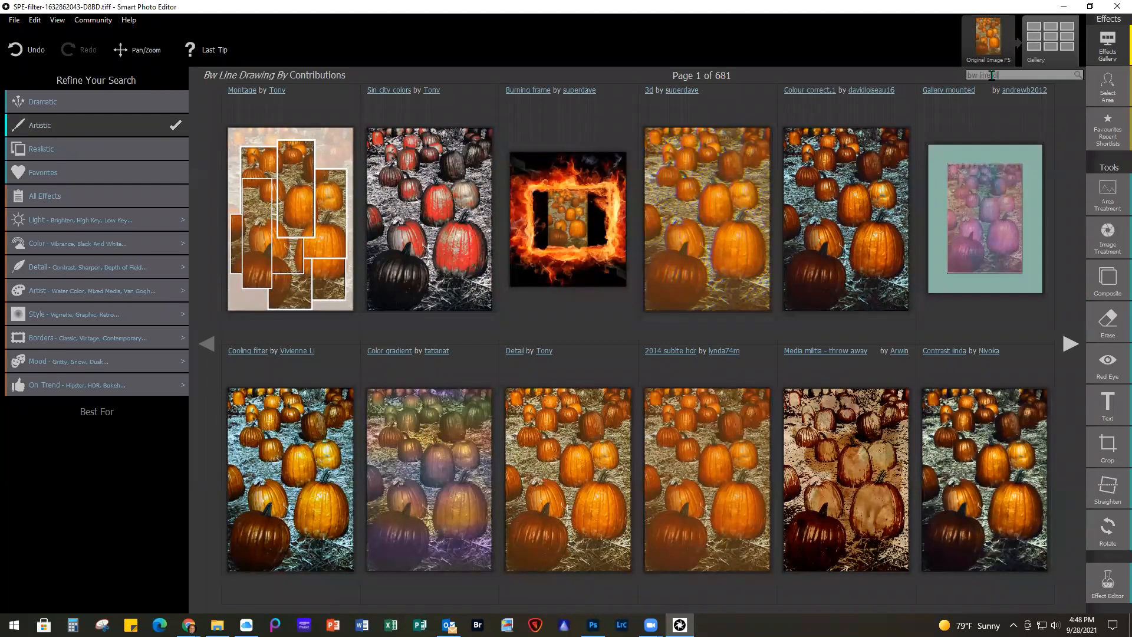
type("ng")
key("Return")
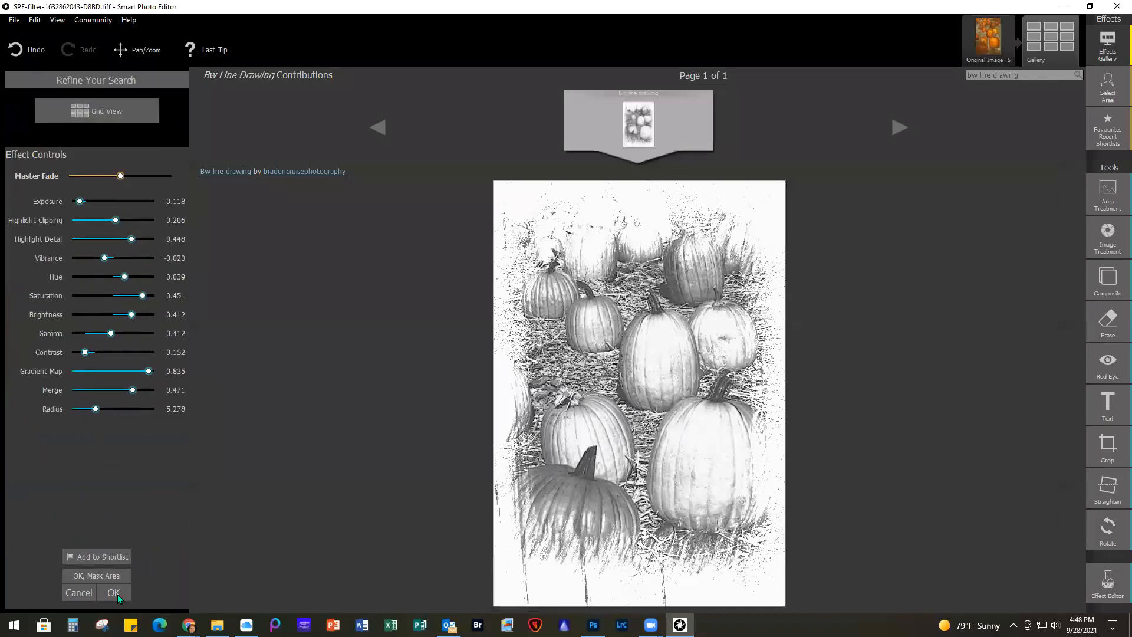
Accept the Bw line drawing effect with its default settings, then save the result and return to Photoshop
left_click(118, 594)
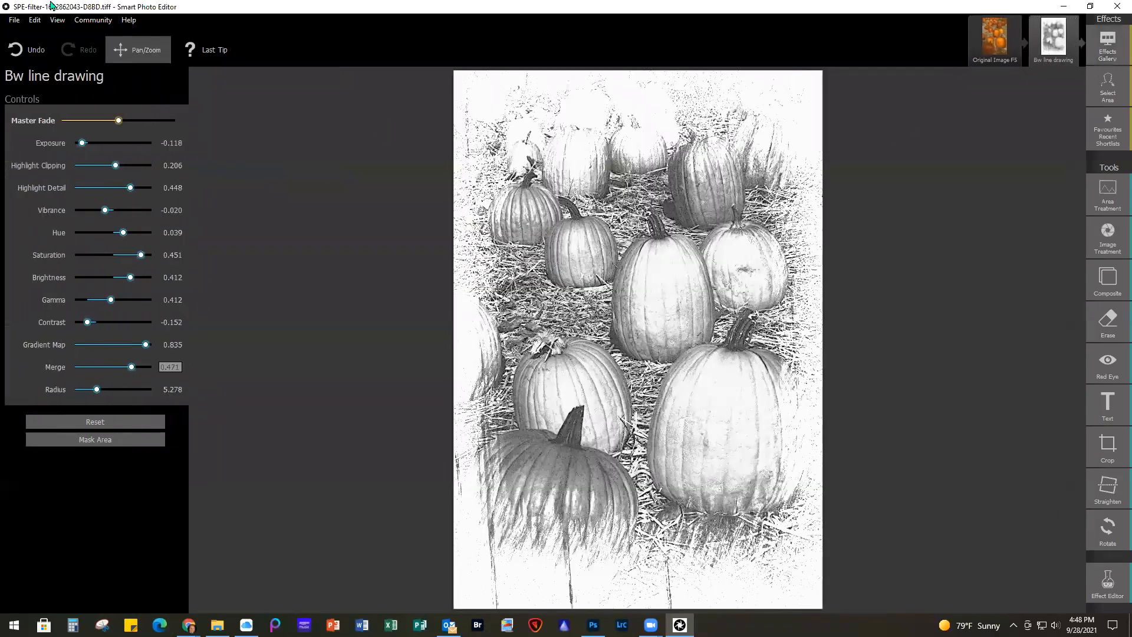
left_click(14, 20)
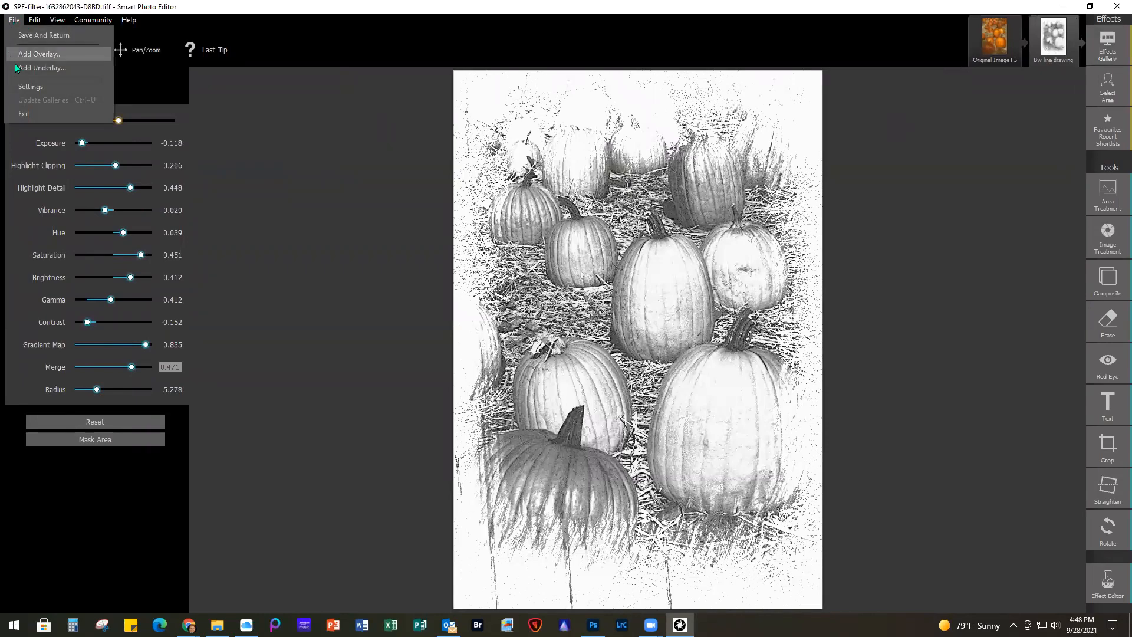
left_click(34, 35)
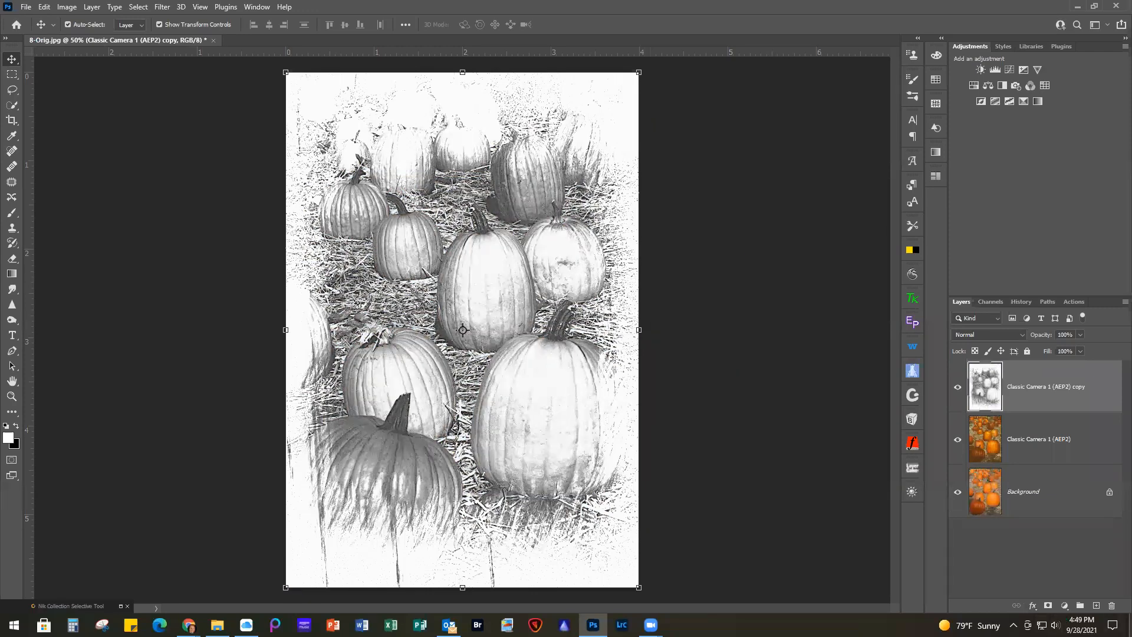
Add a gradient fill layer above the line-drawing layer using the MI-FieryAutumn preset from the GRADIENT WEBINAR group
left_click(1064, 605)
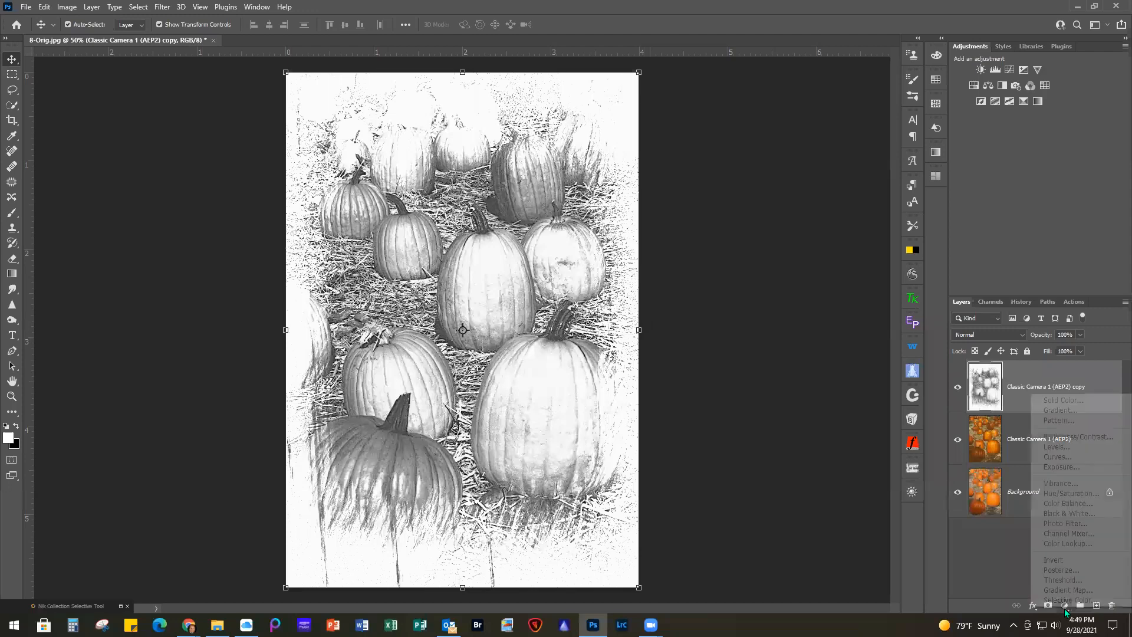
left_click(1058, 410)
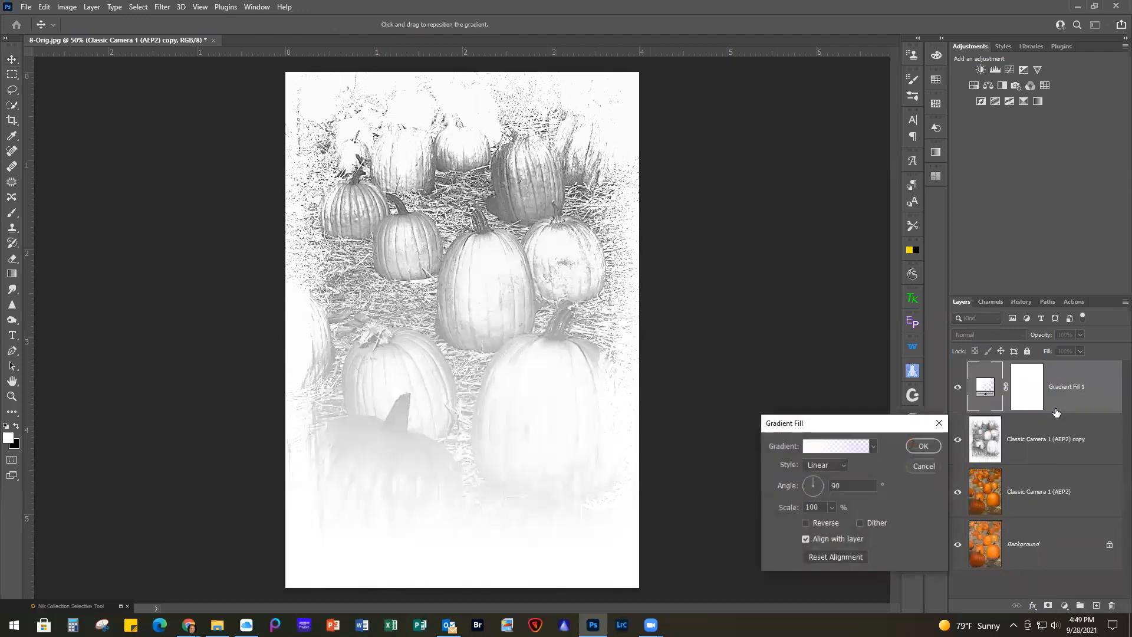
left_click(817, 446)
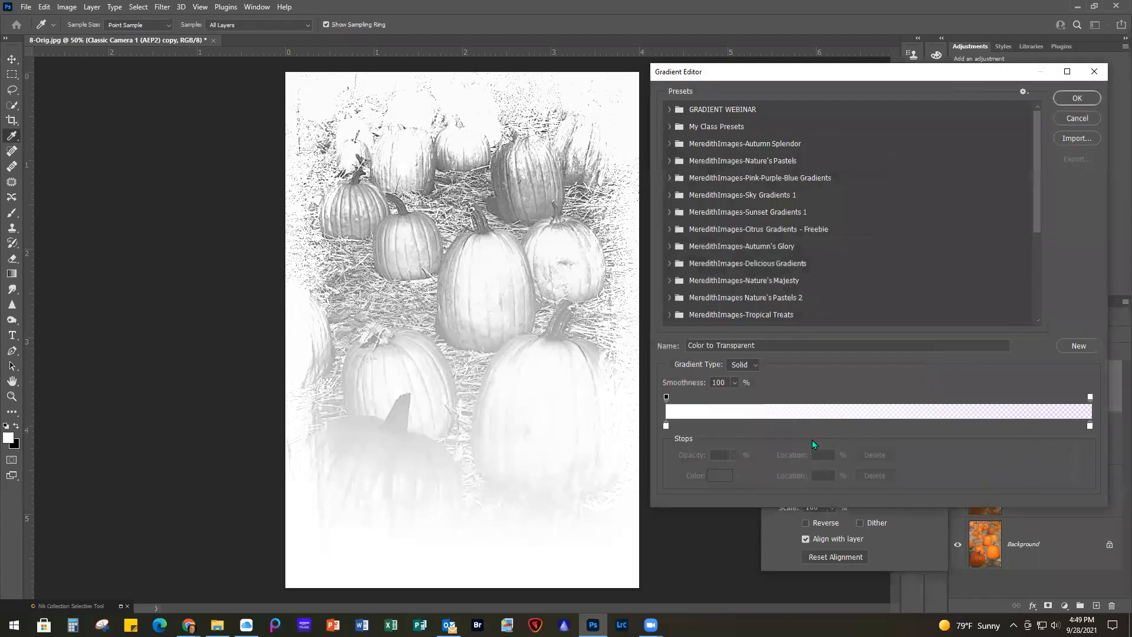
left_click(670, 110)
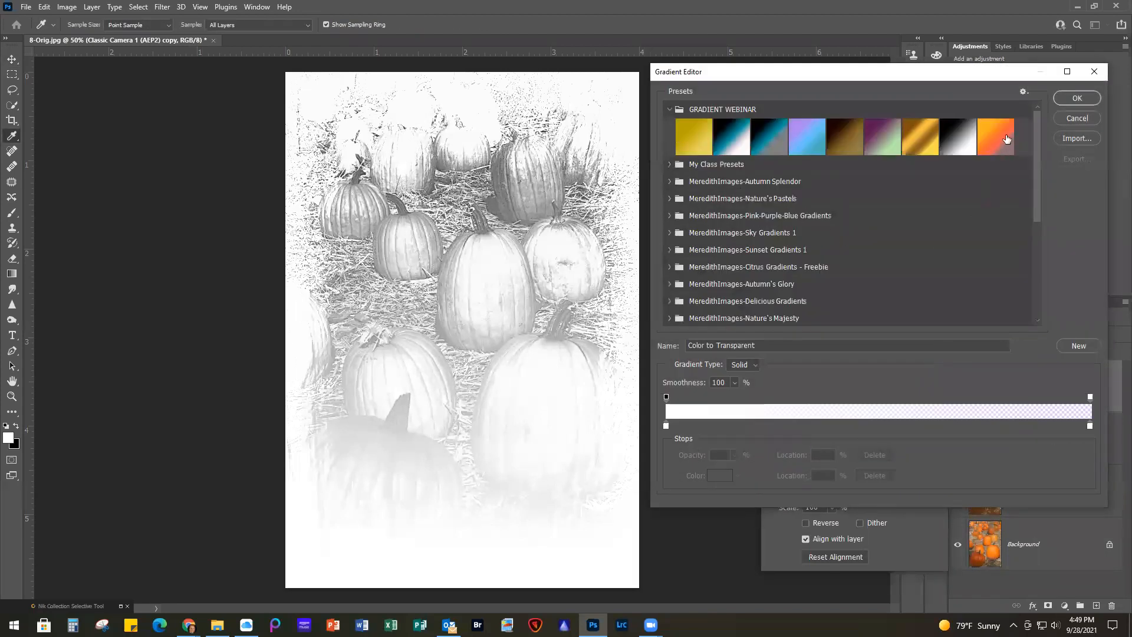
left_click(1004, 136)
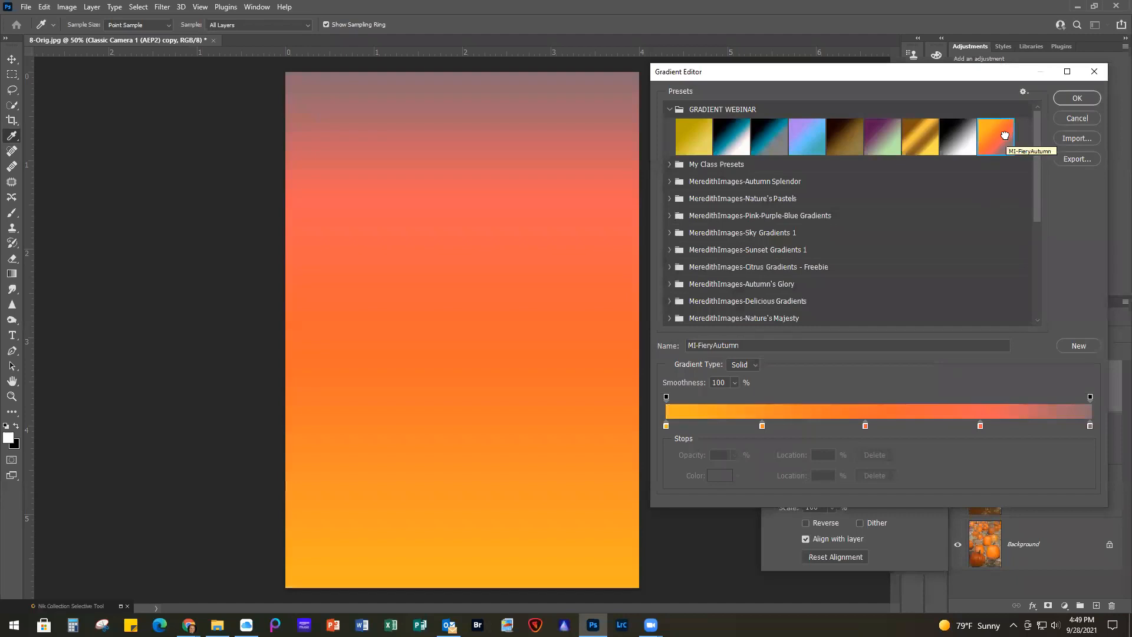
left_click(1087, 97)
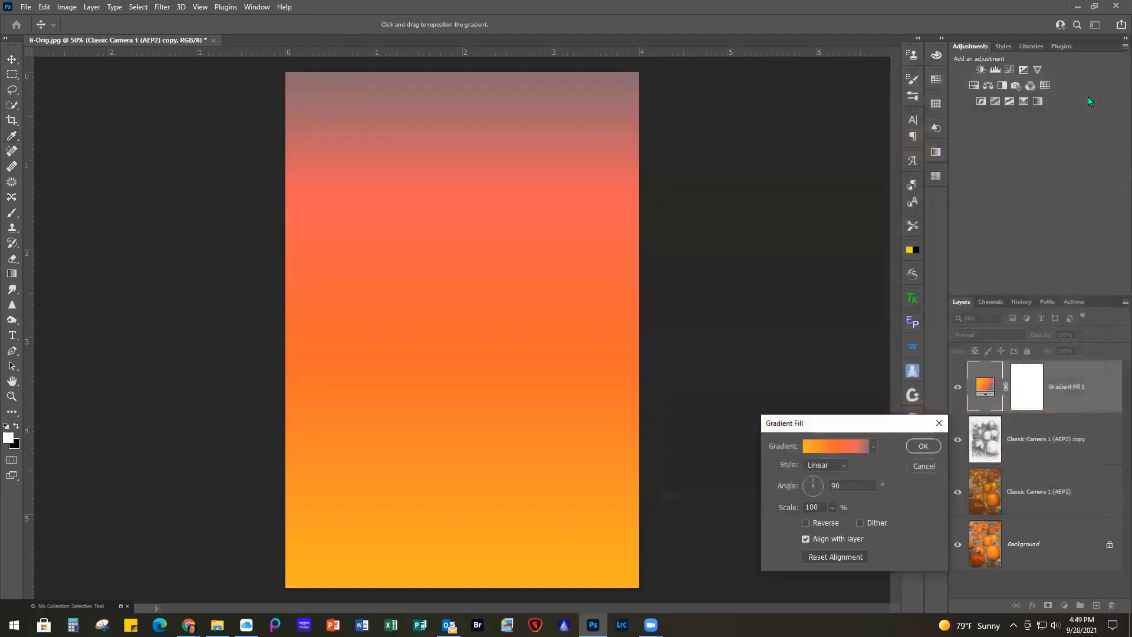
Reverse the fiery autumn gradient fill and set its layer's blend mode to Overlay
left_click(805, 523)
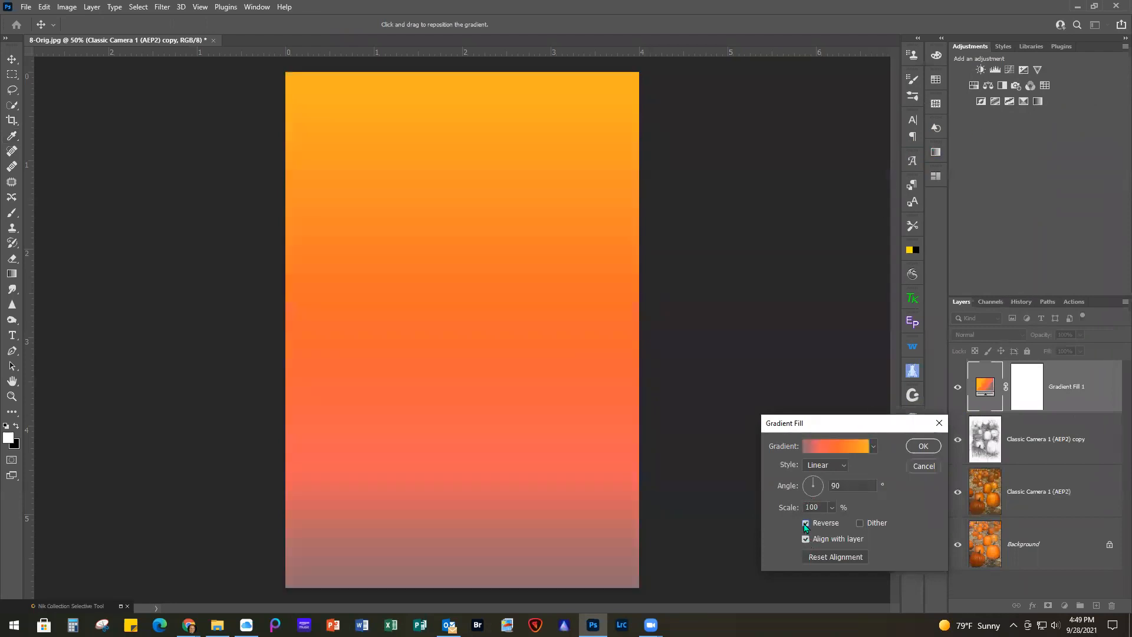
left_click(923, 446)
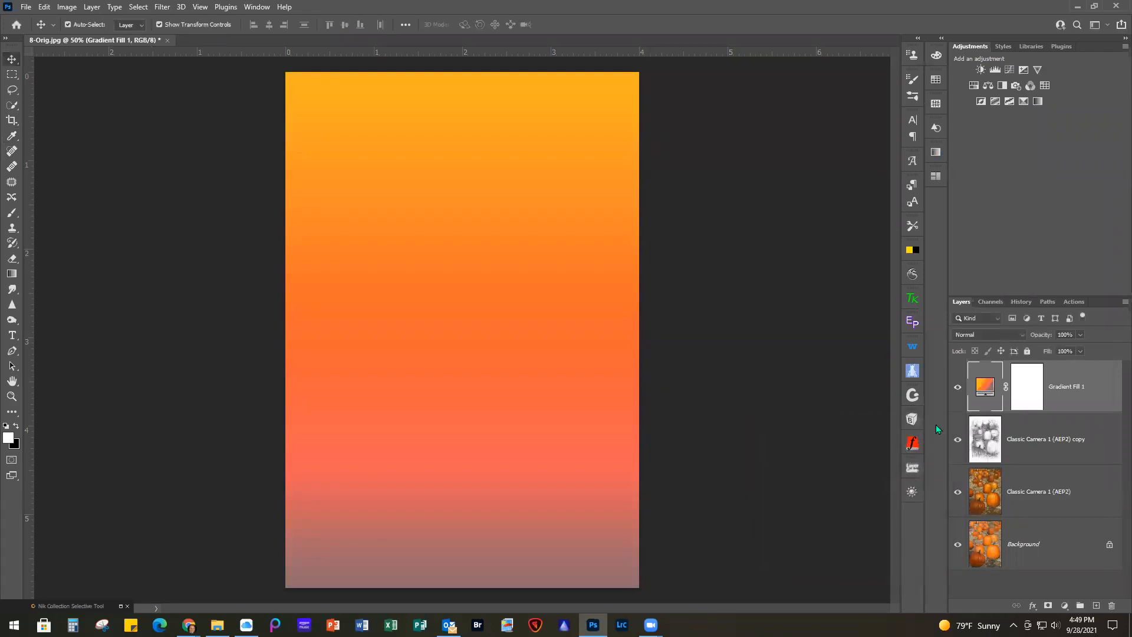
left_click(978, 334)
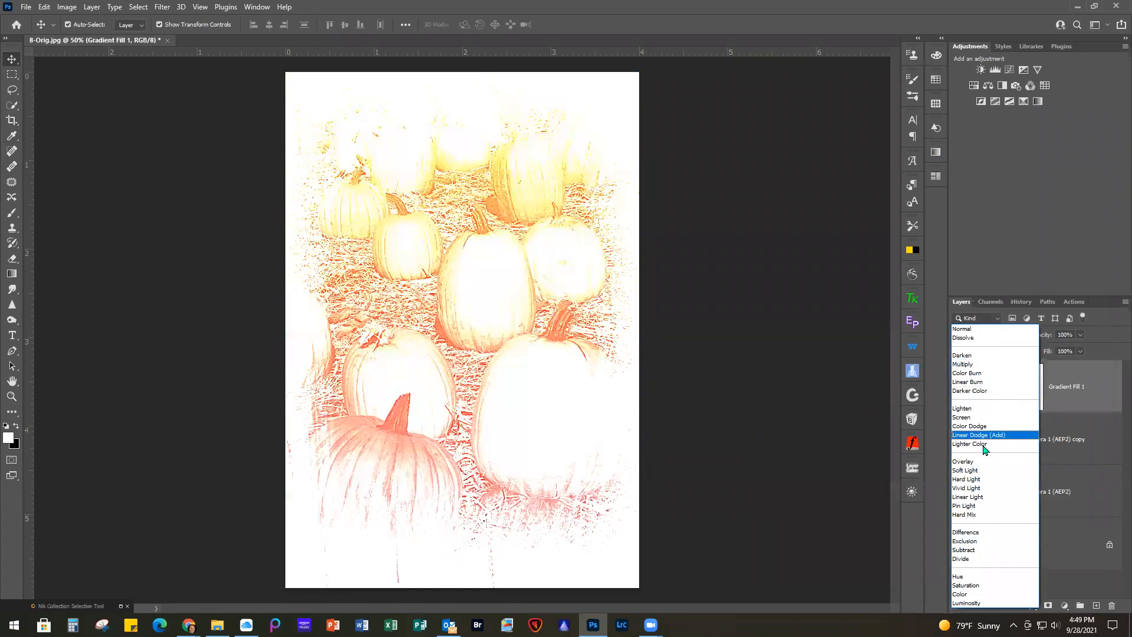
left_click(972, 461)
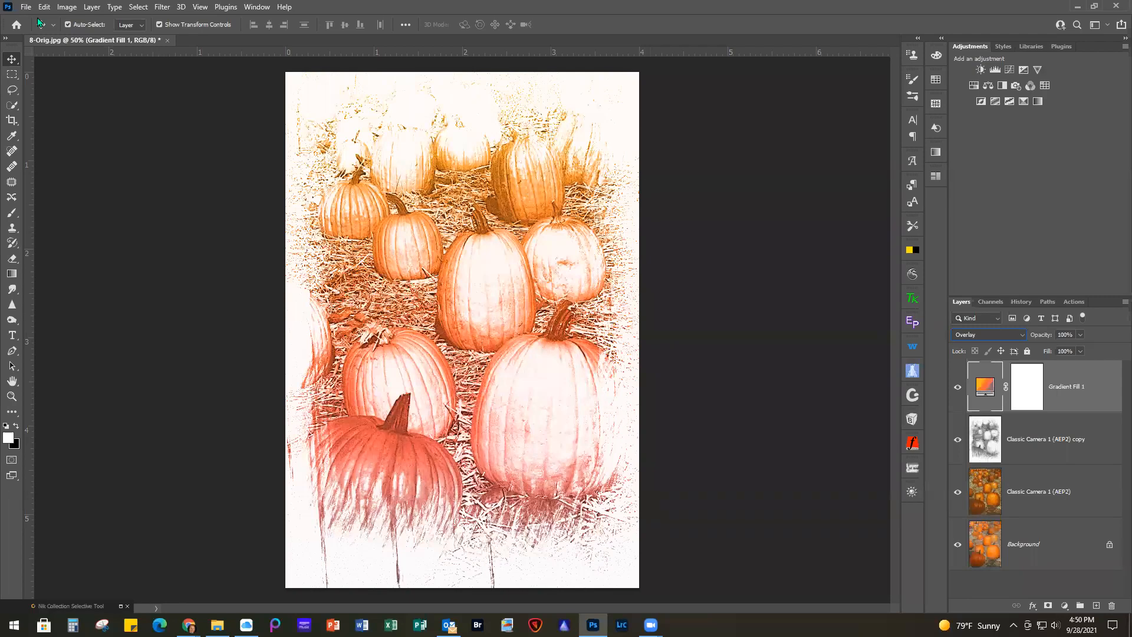
Close 8-Orig.jpg without saving the changes
left_click(166, 41)
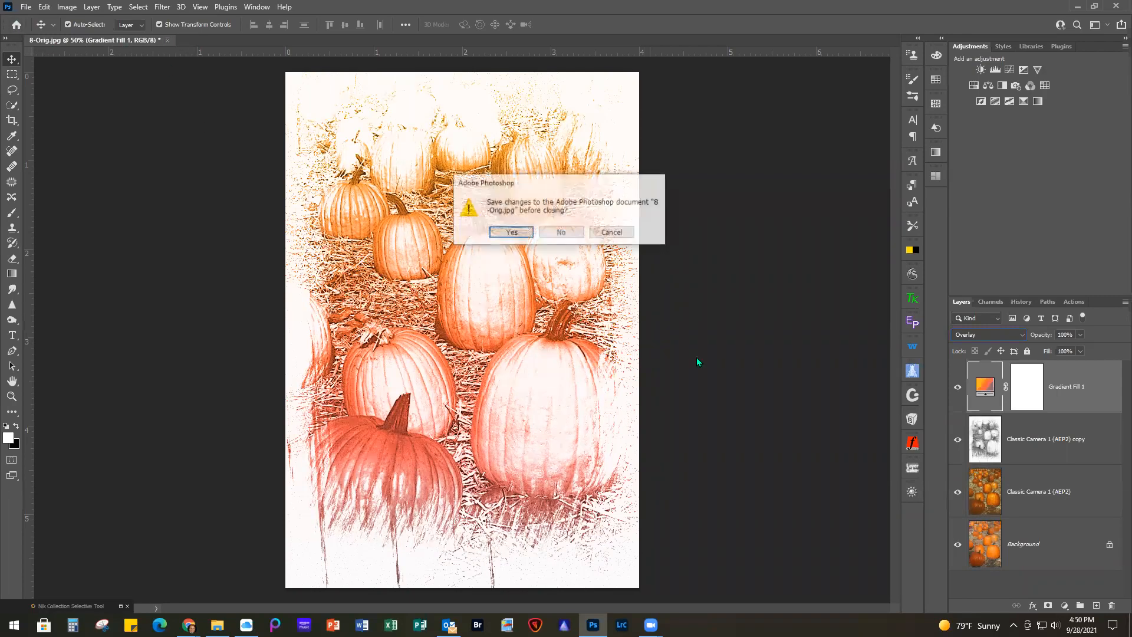
left_click(566, 238)
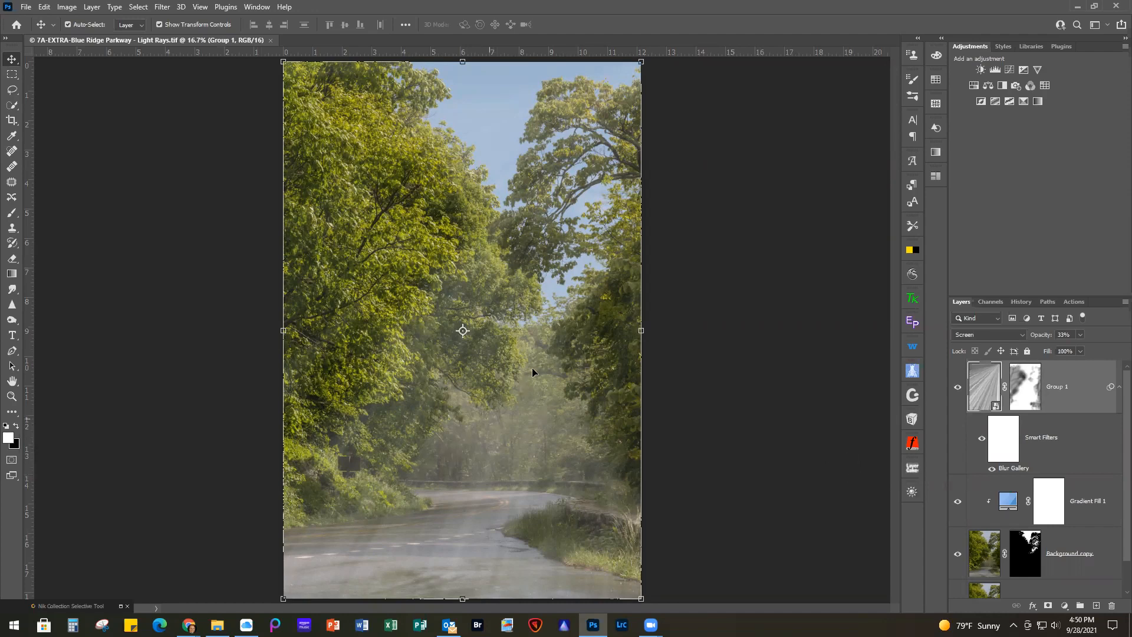
Compare 7A-EXTRA-Blue Ridge Parkway - Light Rays.tif with and without the Group 1 light rays and the blue sky gradient fill
left_click(956, 389)
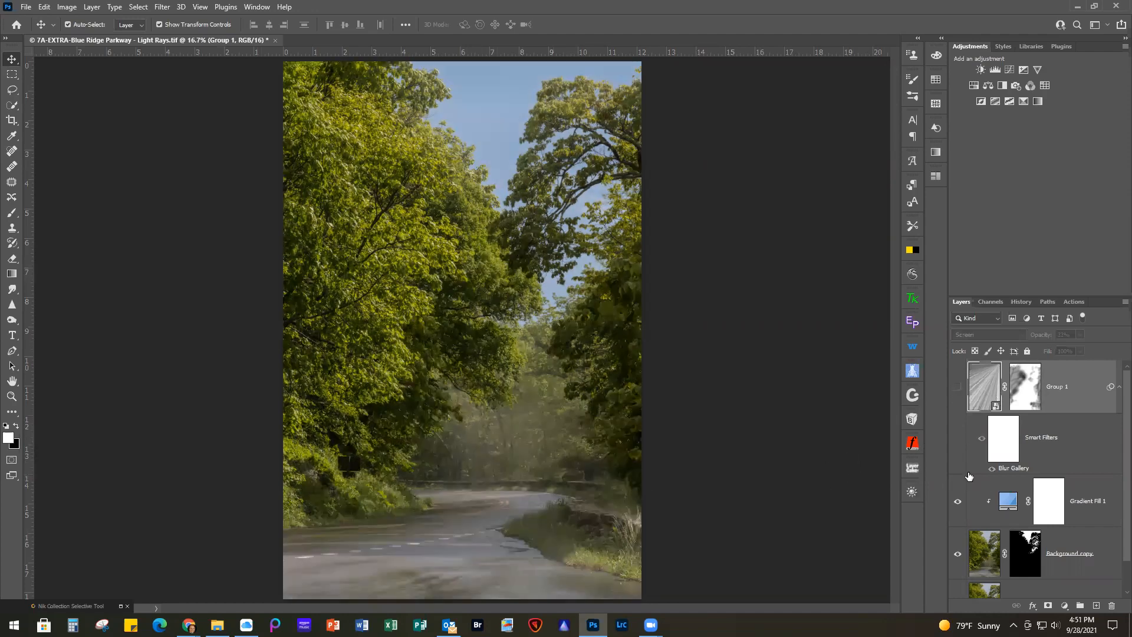
left_click(958, 500)
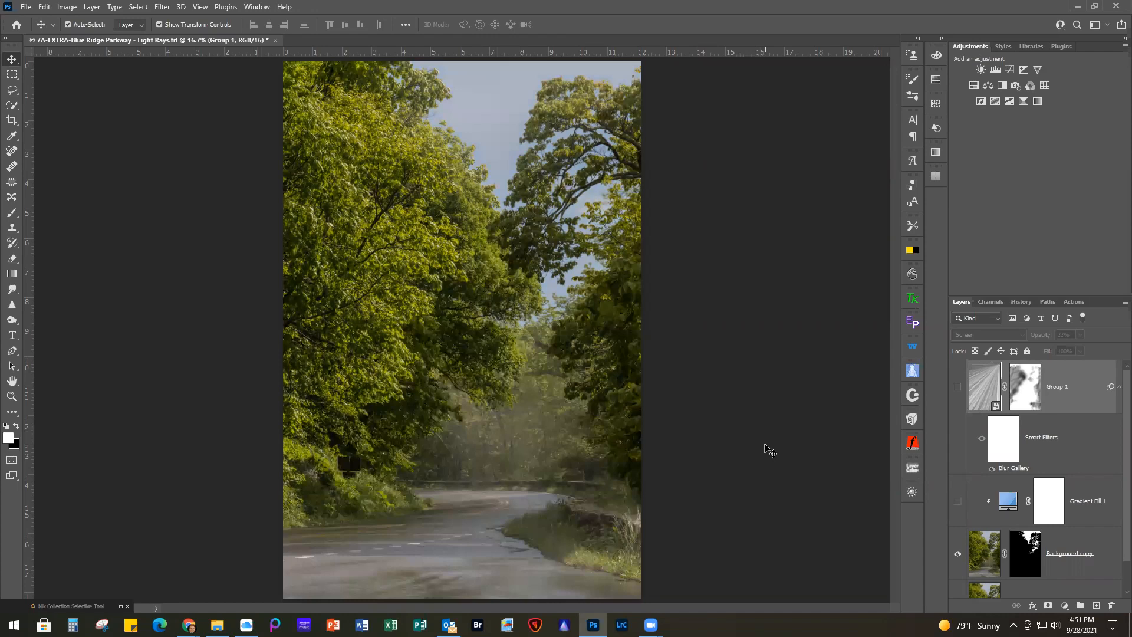
scroll(765, 448, "down", 1)
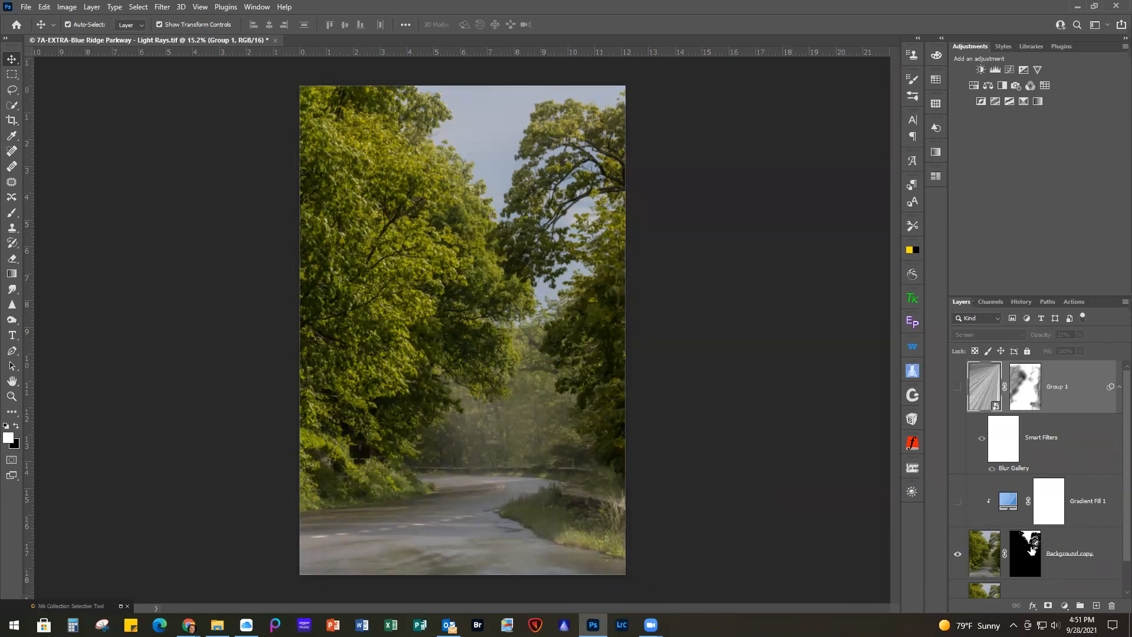
left_click(957, 501)
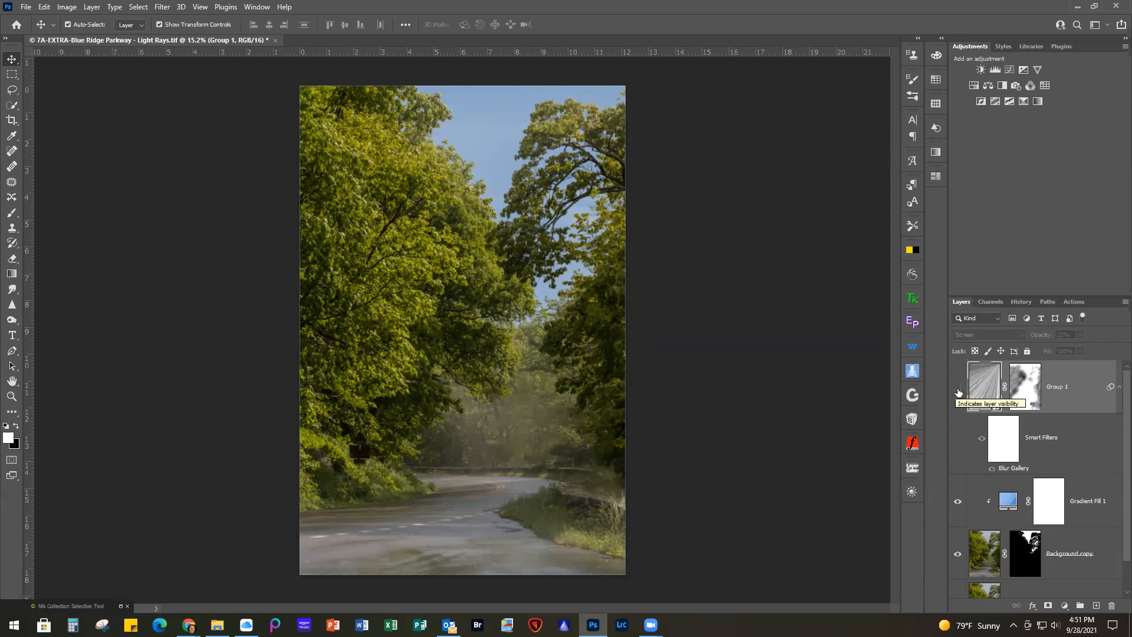
left_click(958, 391)
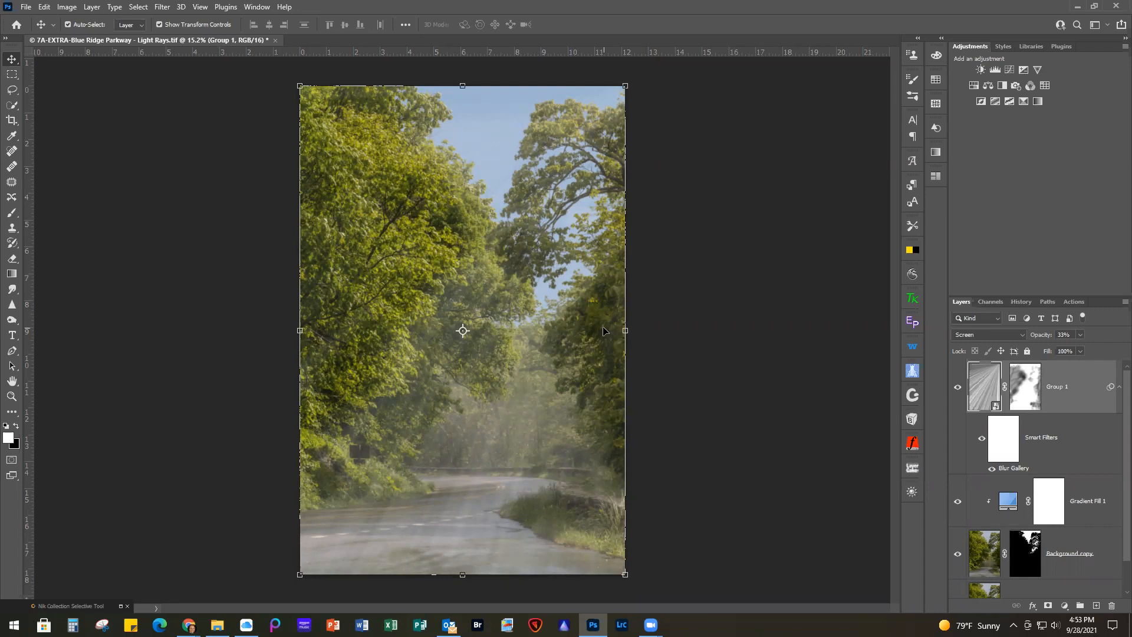
Examine the GRADIENT WEBINAR and MeredithImages-Citrus Gradients - Freebie preset groups from the Gradient Fill 1 layer's gradient editor, leaving the fill as is
double_click(1009, 503)
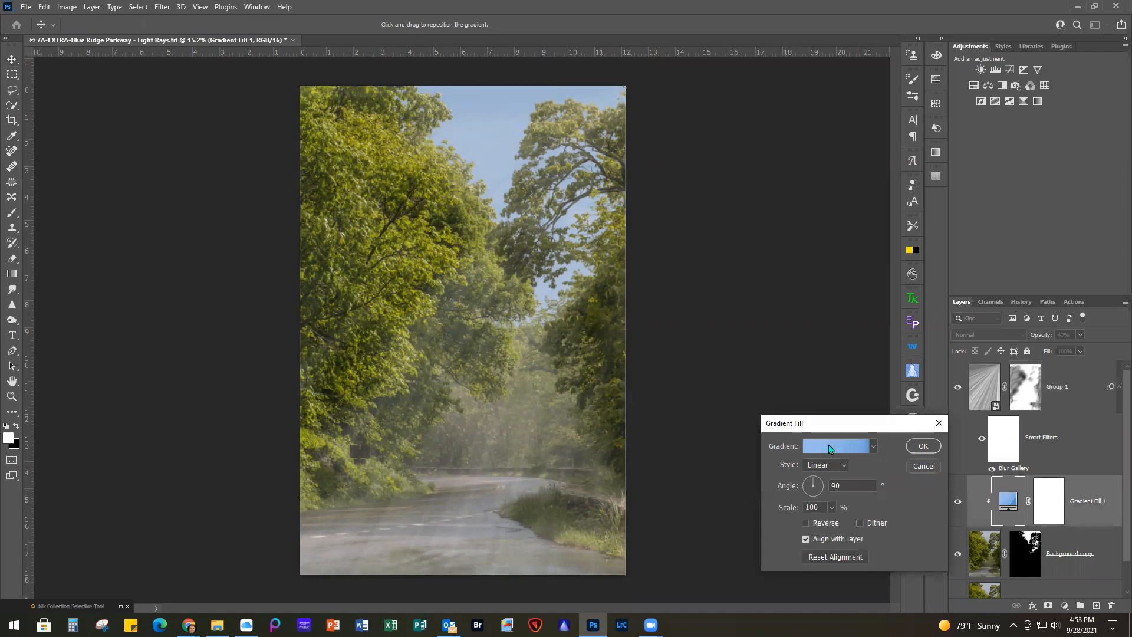
left_click(829, 449)
left_click(669, 109)
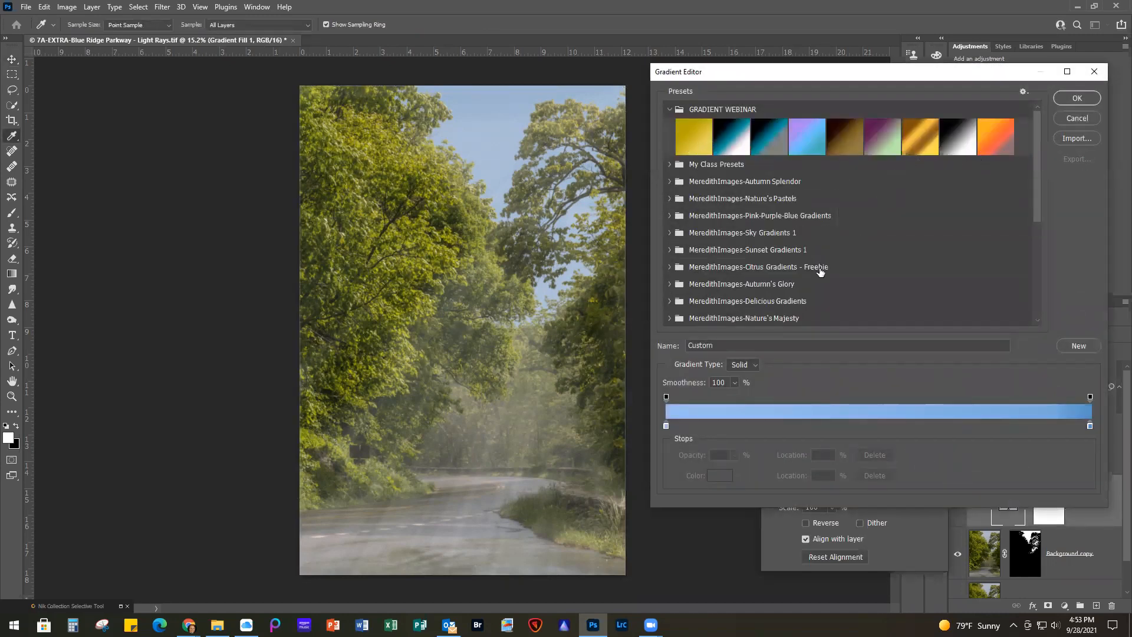
left_click(669, 267)
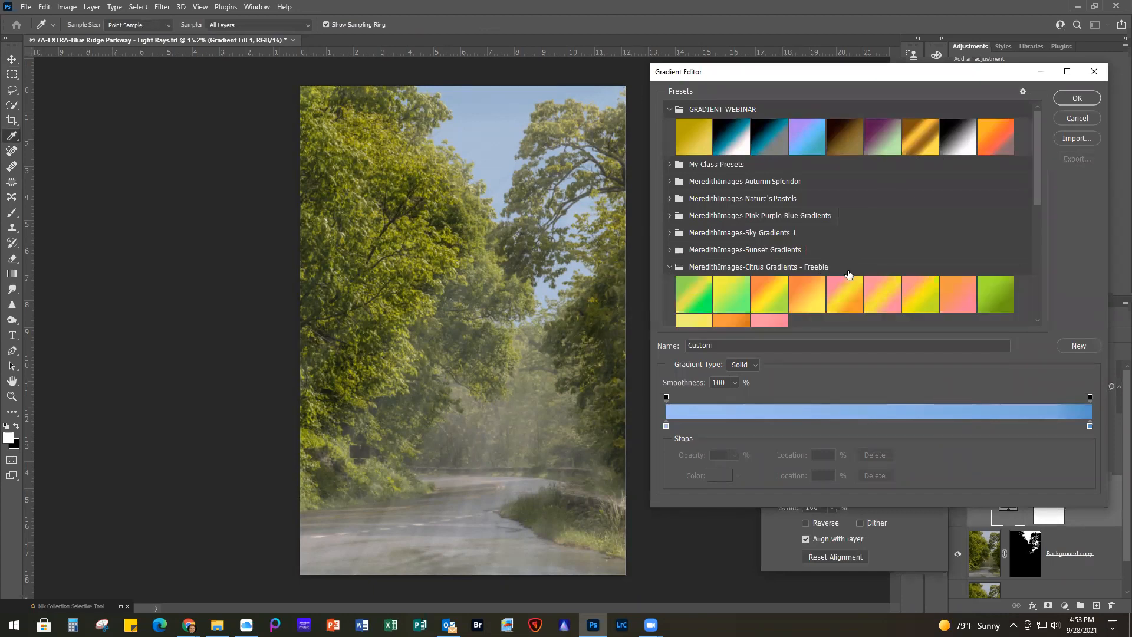
scroll(847, 274, "down", 2)
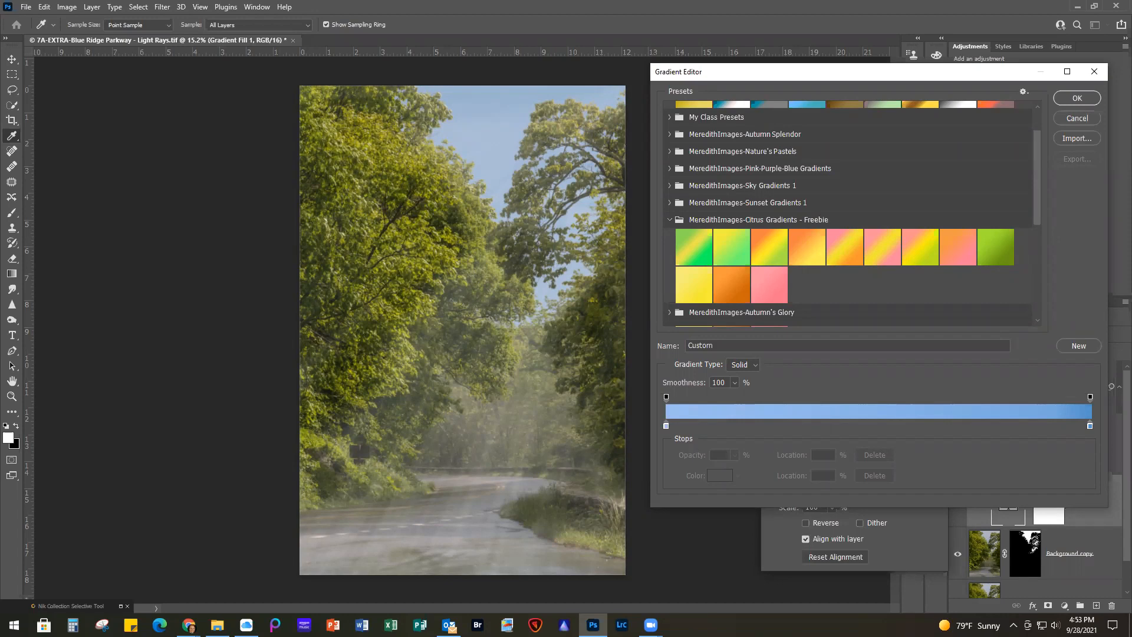
left_click(1093, 71)
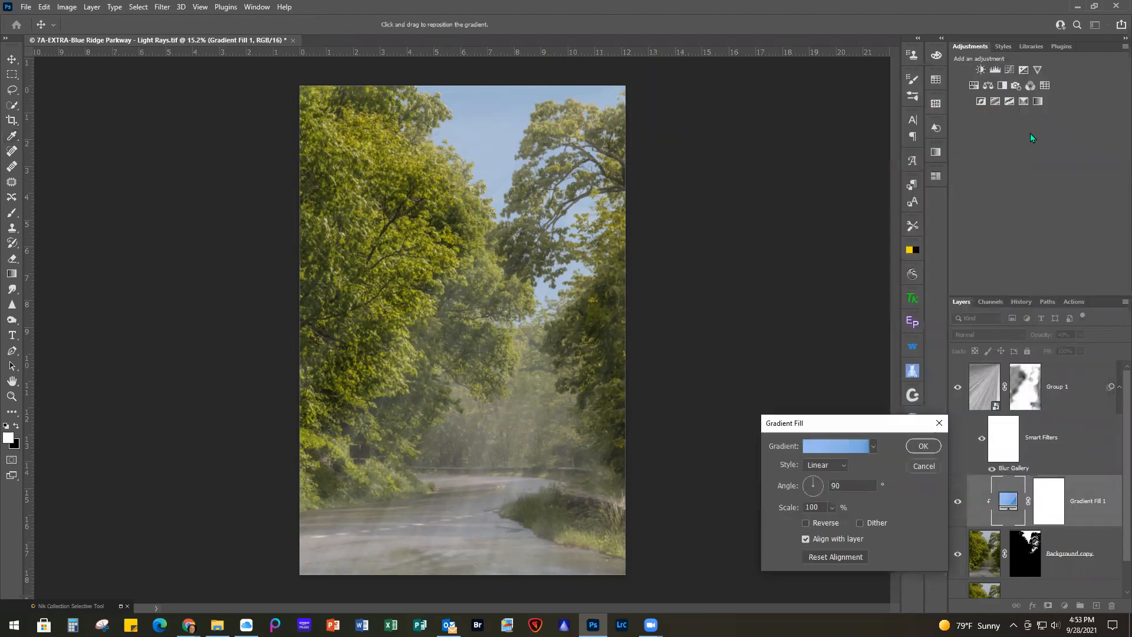
left_click(943, 425)
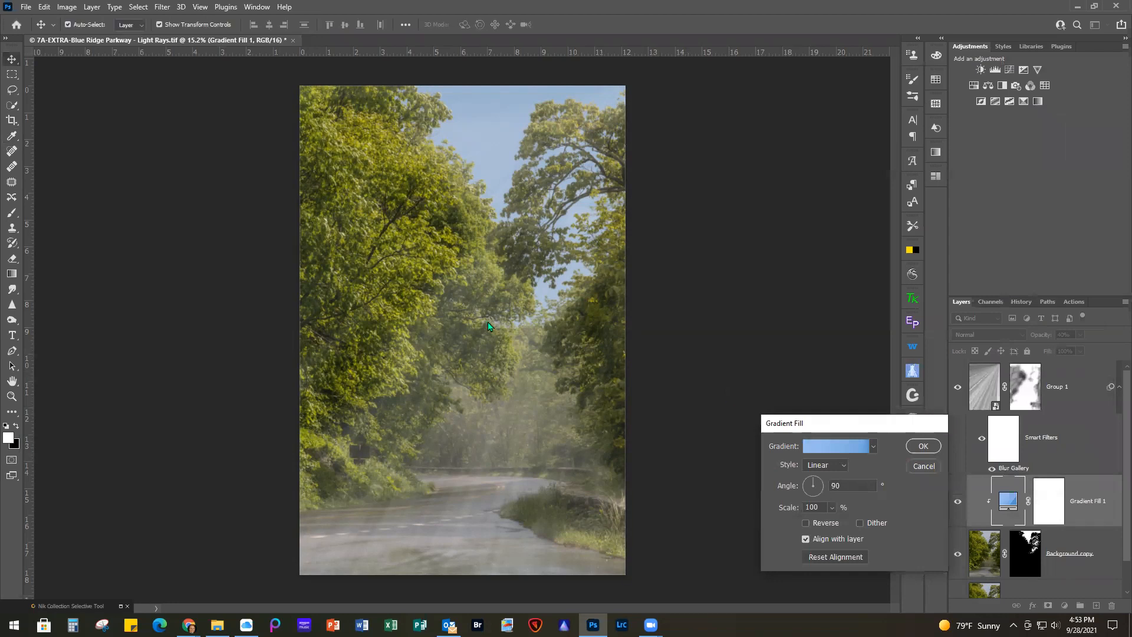
Locate the Anthropics Smart Photo Editor among the installed filters
left_click(162, 7)
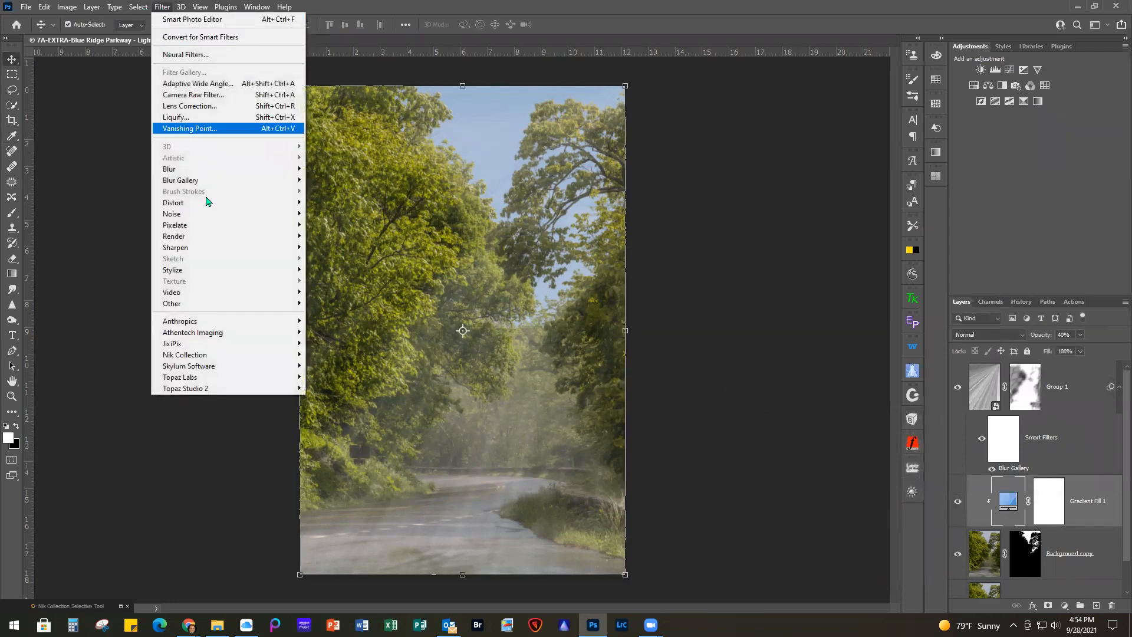
mouse_move(235, 324)
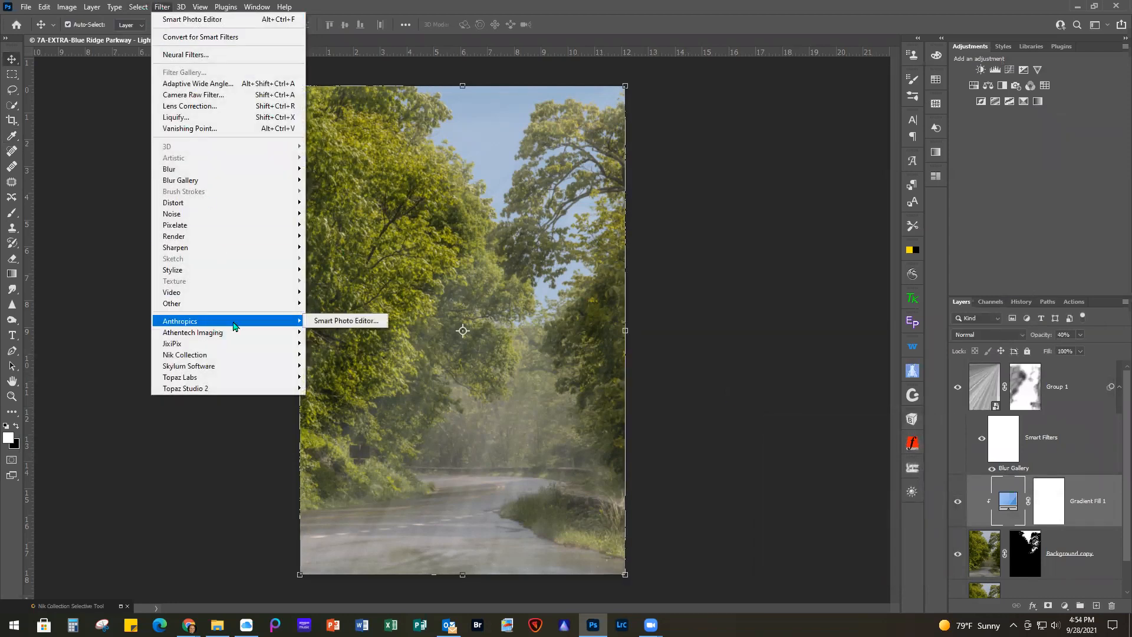
left_click(349, 324)
Switch to File Explorer, review the images in the #17 - 2021-09-28 Meredith Images folder, and return to Photoshop
key("alt+Tab")
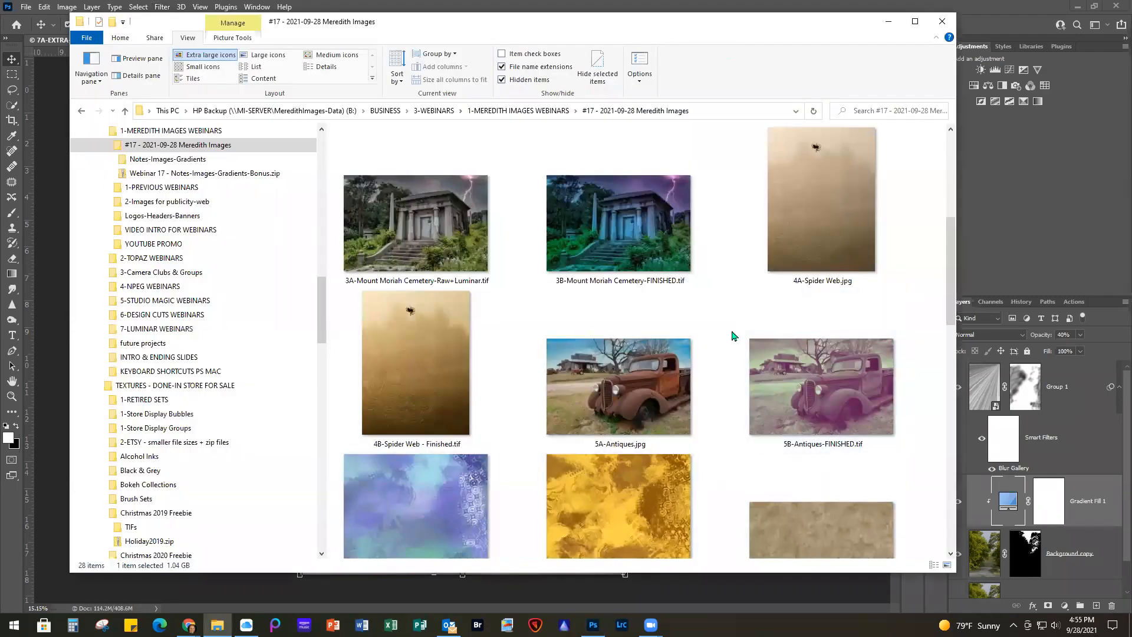
scroll(733, 335, "up", 3)
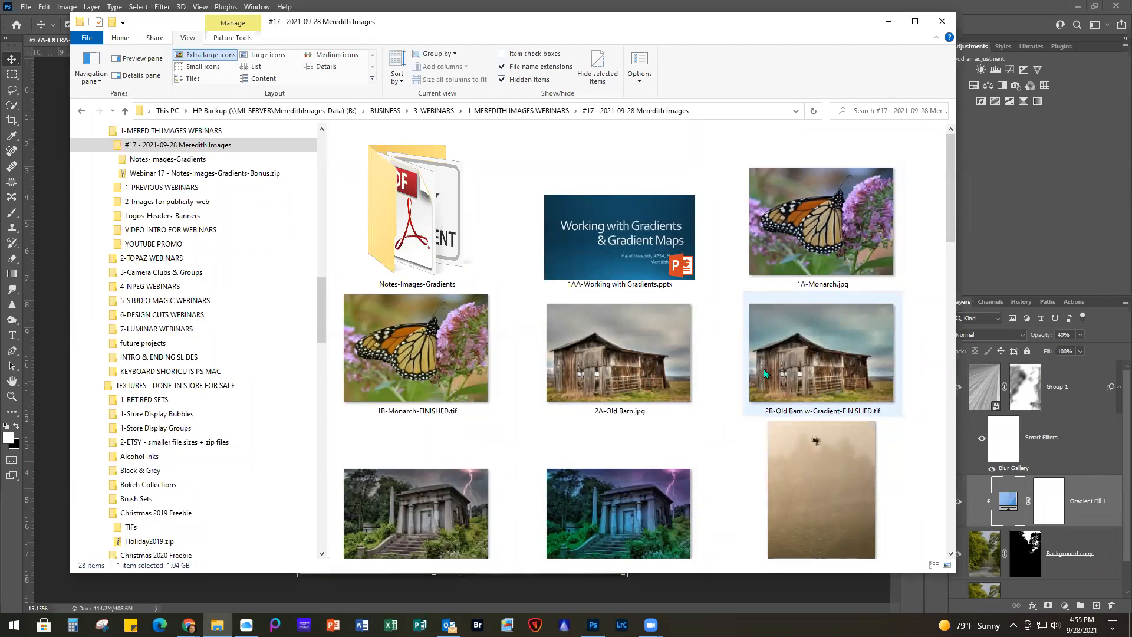
scroll(818, 349, "down", 10)
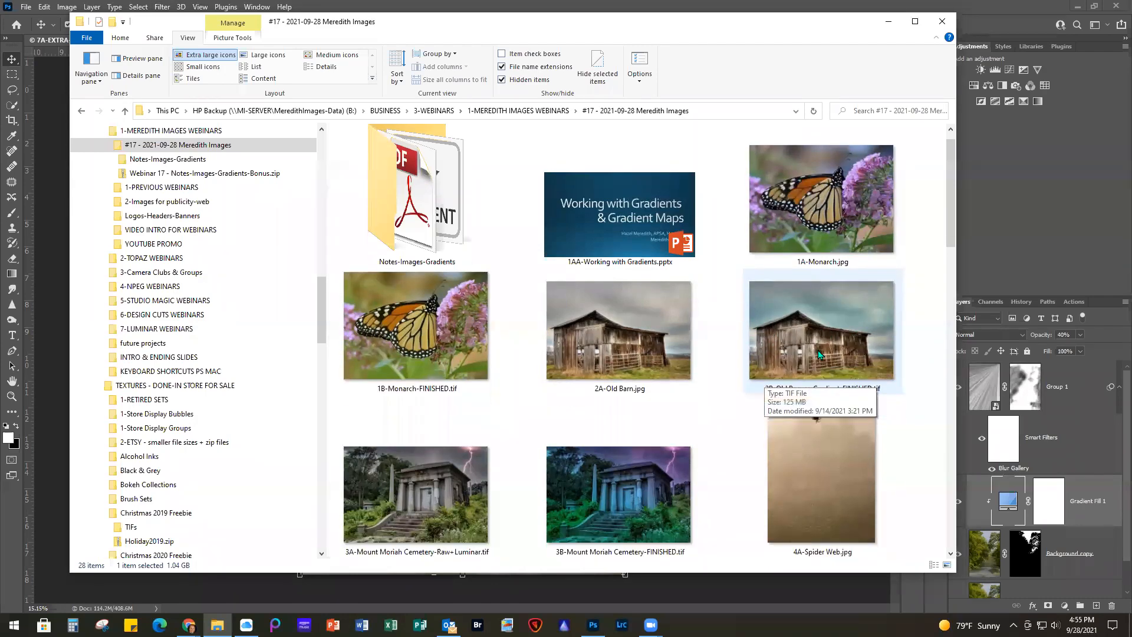
scroll(812, 298, "up", 5)
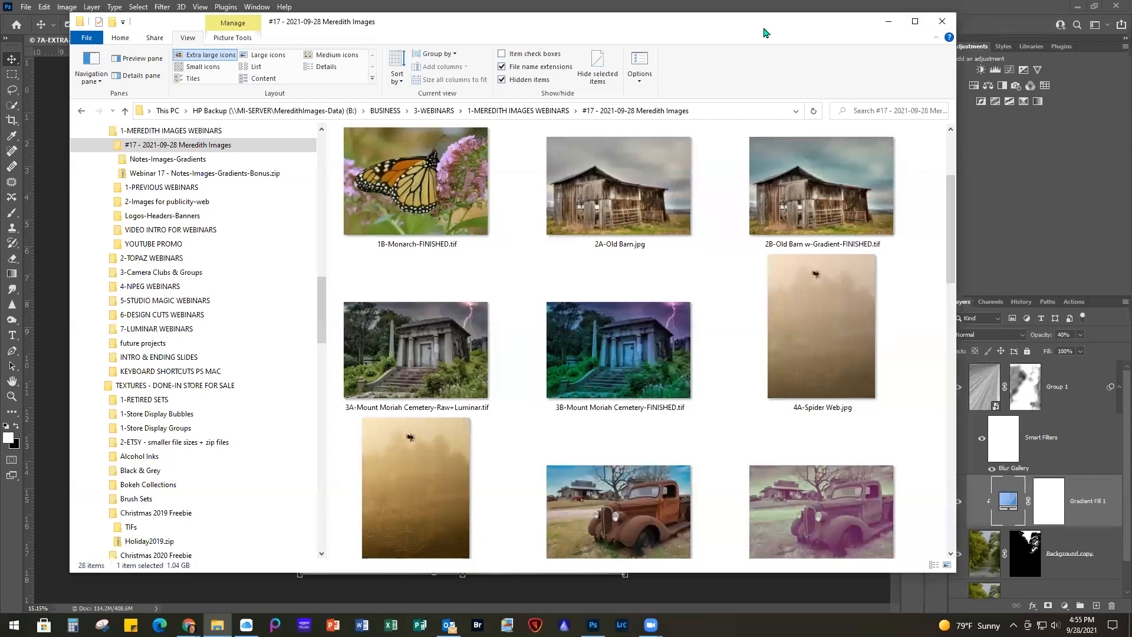
left_click(888, 22)
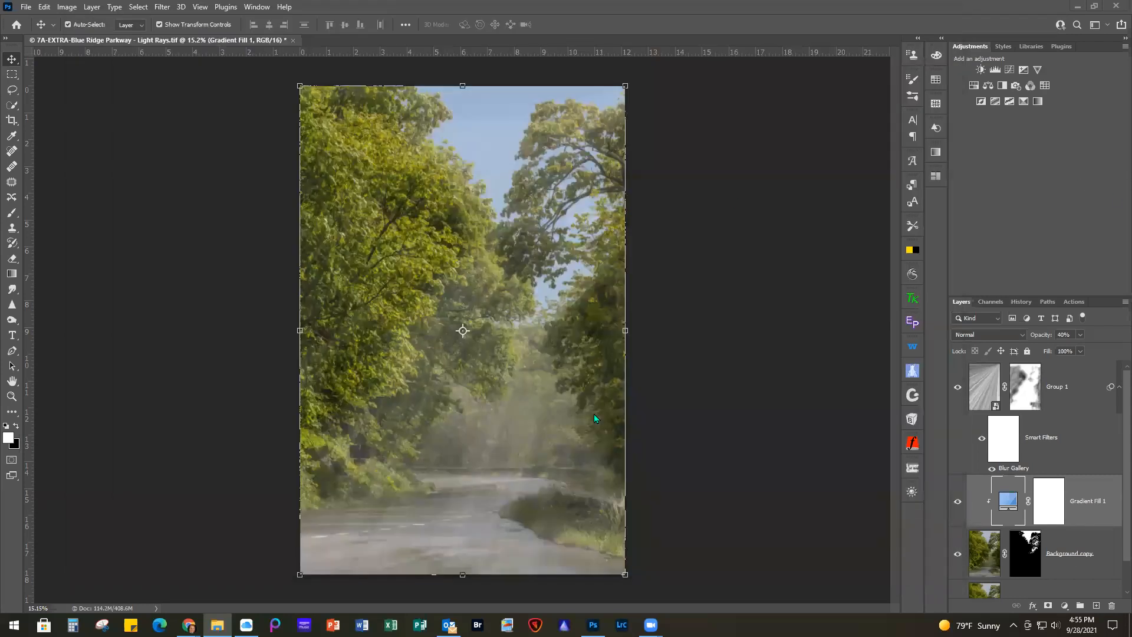
Import the MeredithImages-Citrus Gradients.grd file into the gradient presets from the Gradient Fill 1 layer's gradient editor
double_click(1010, 504)
left_click(826, 444)
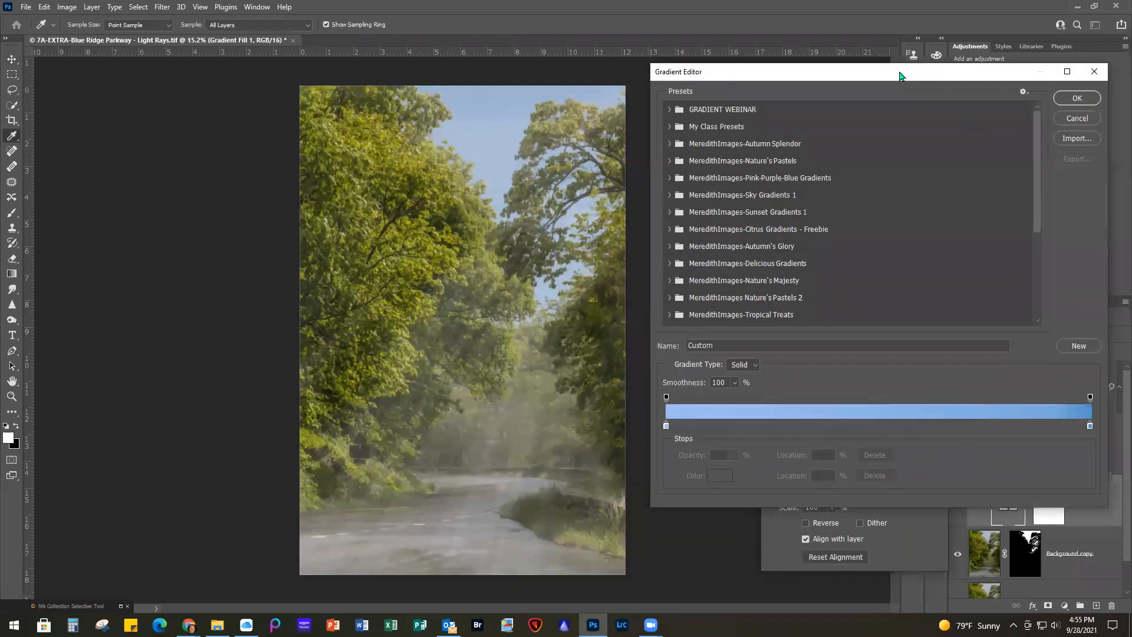
left_click_drag(899, 76, 739, 100)
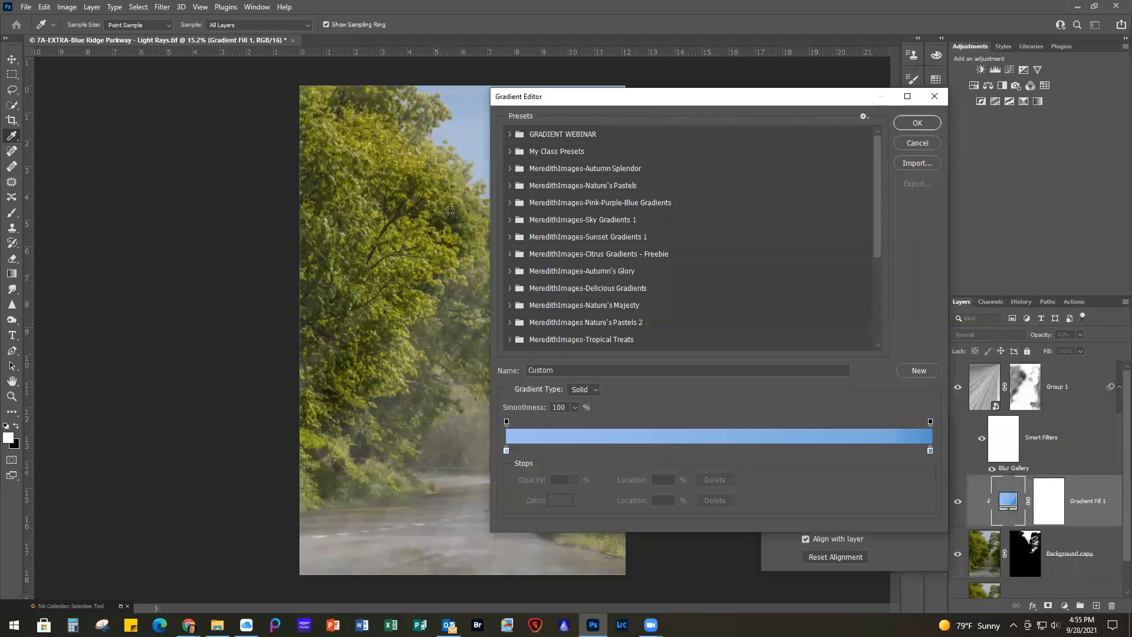
left_click(863, 117)
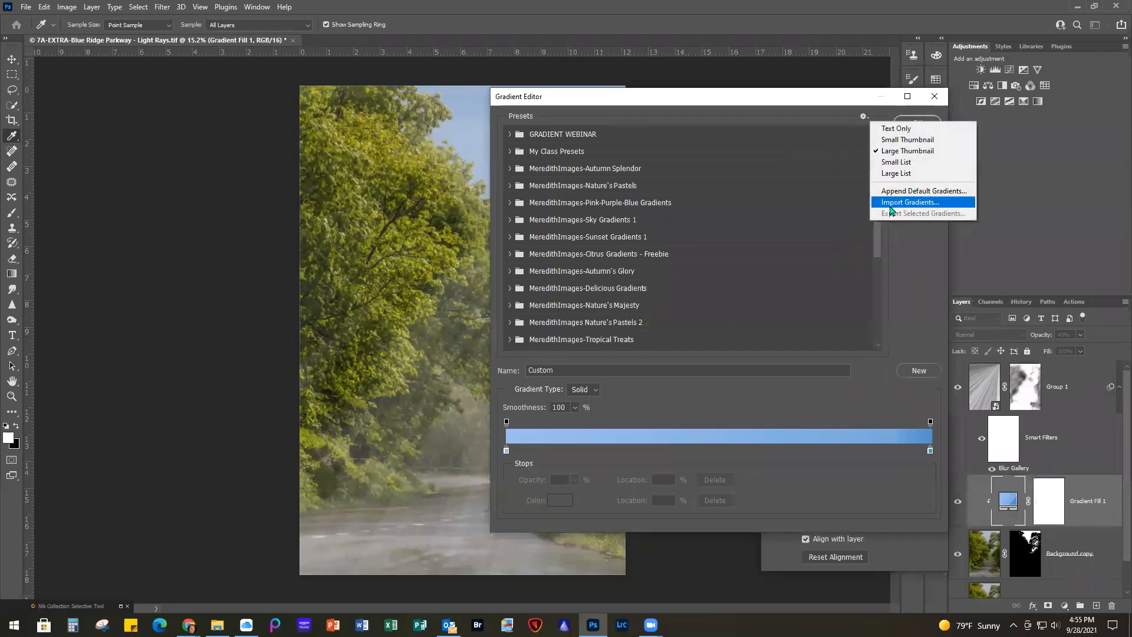
left_click(911, 202)
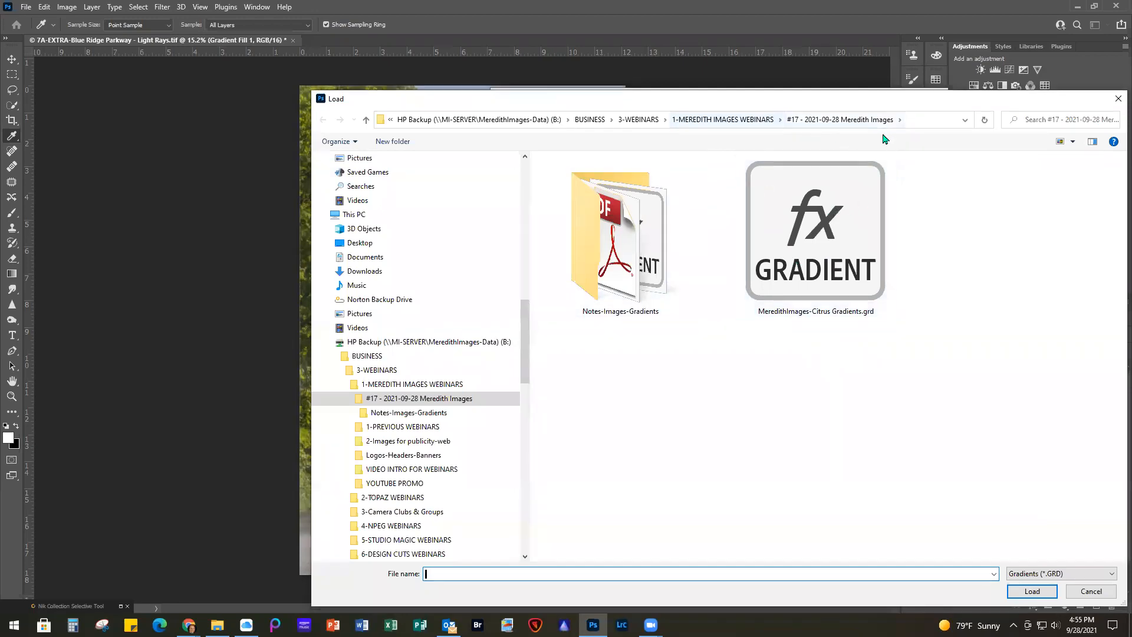
double_click(809, 240)
Look at the gradients inside the imported MeredithImages-Citrus Gradients group and collapse the group
scroll(697, 320, "down", 4)
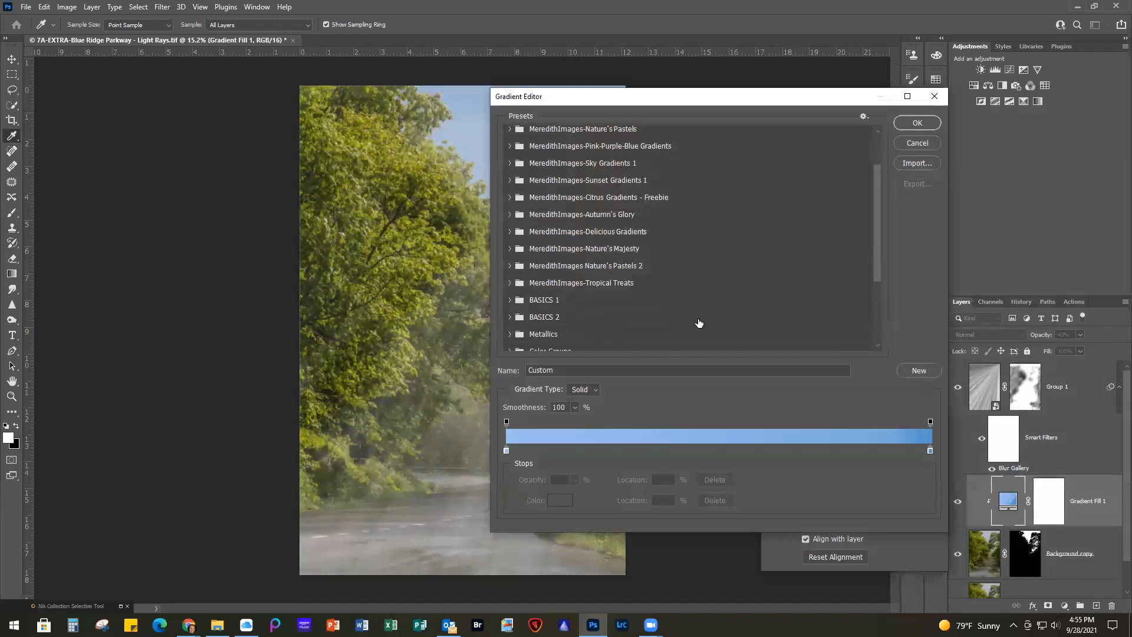
scroll(696, 321, "down", 1)
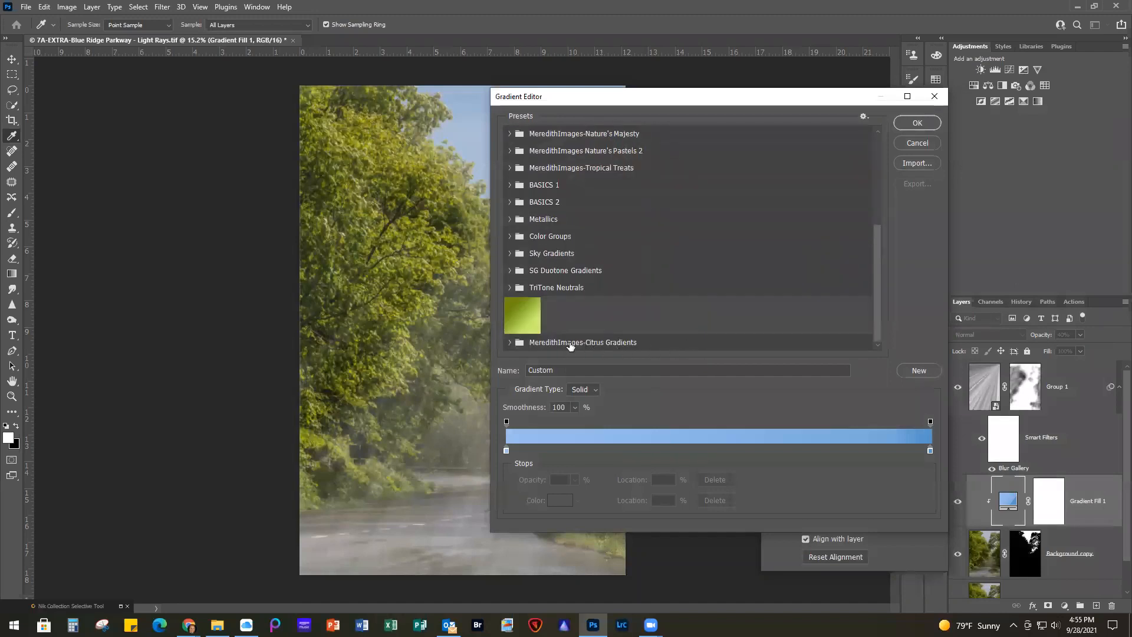
left_click(510, 345)
scroll(661, 335, "down", 1)
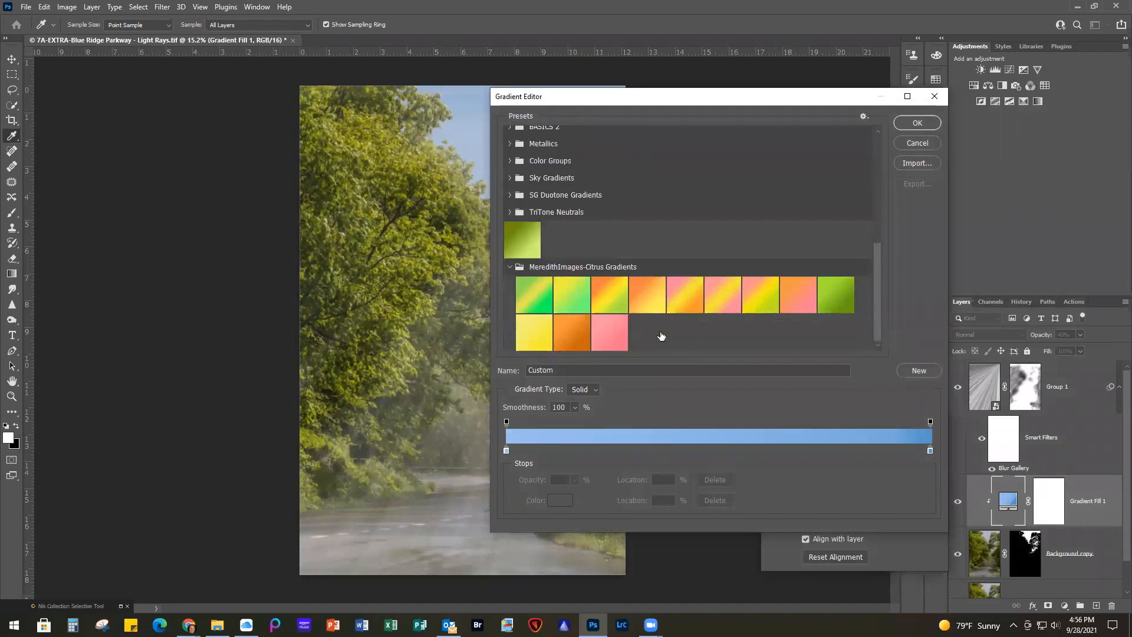
left_click(510, 268)
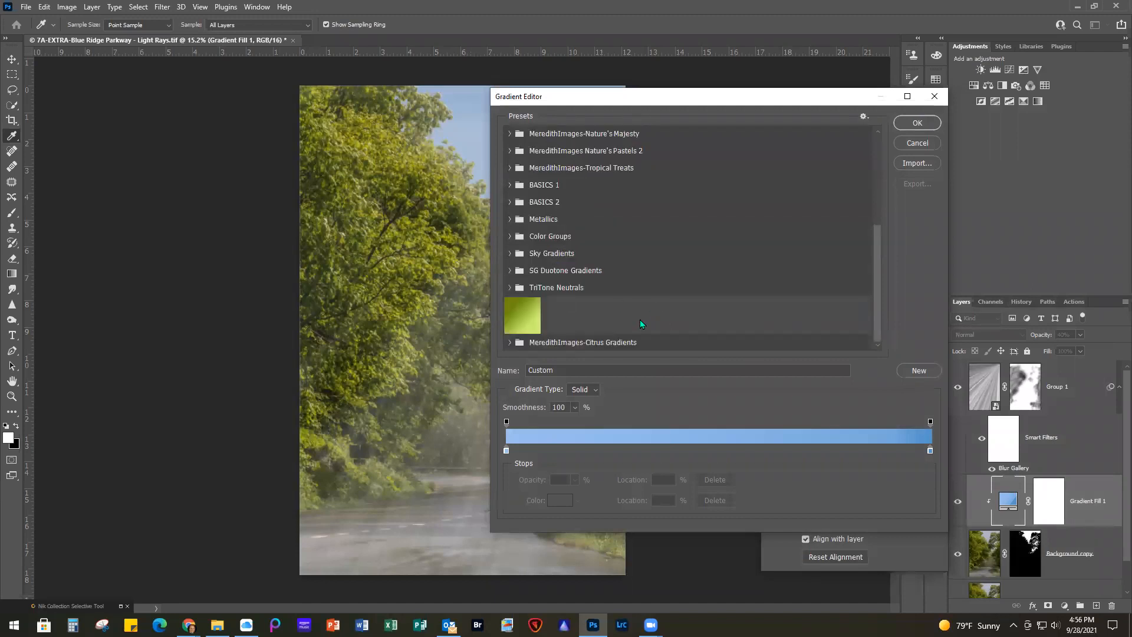
Move the MeredithImages-Citrus Gradients group between the Sky Gradients and SG Duotone Gradients groups in the presets
left_click_drag(644, 343, 649, 261)
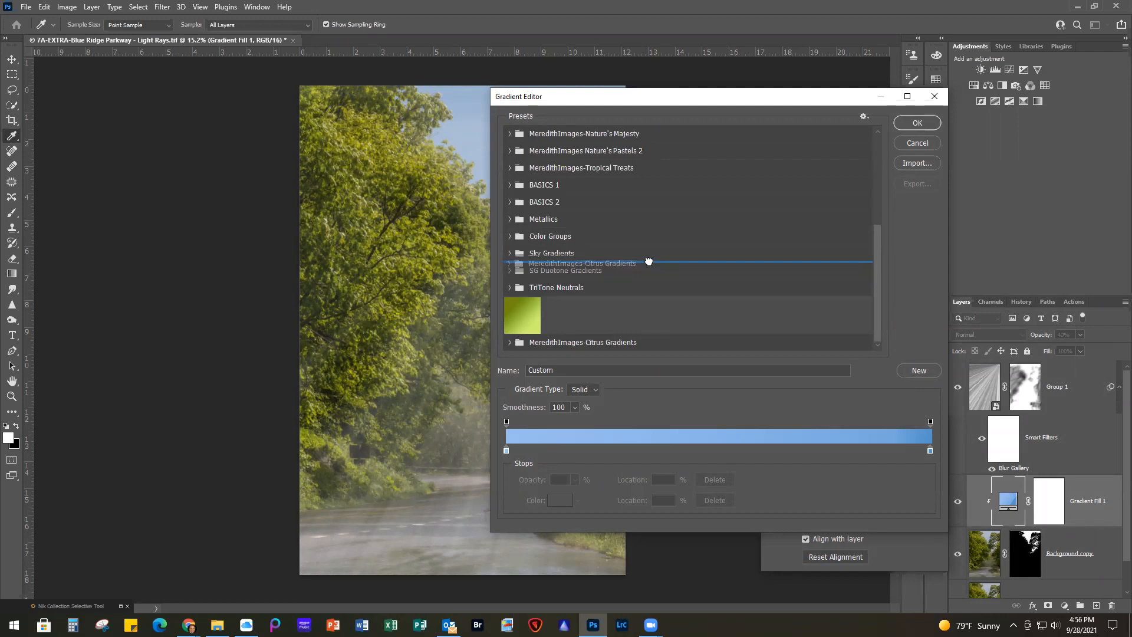
left_click_drag(648, 261, 649, 268)
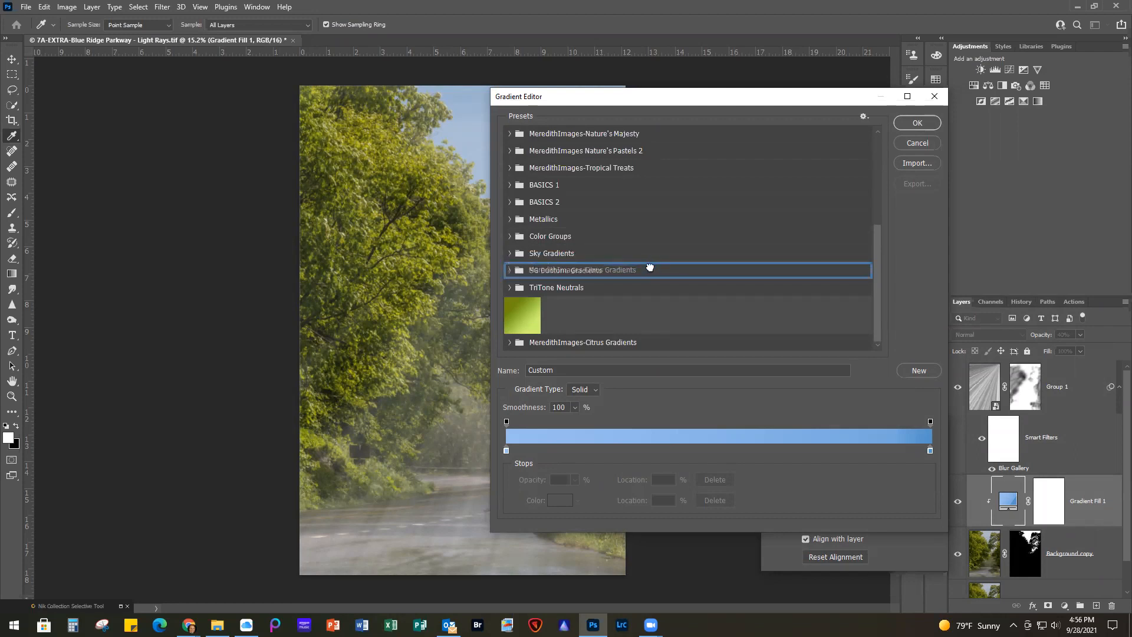
left_click_drag(650, 268, 652, 260)
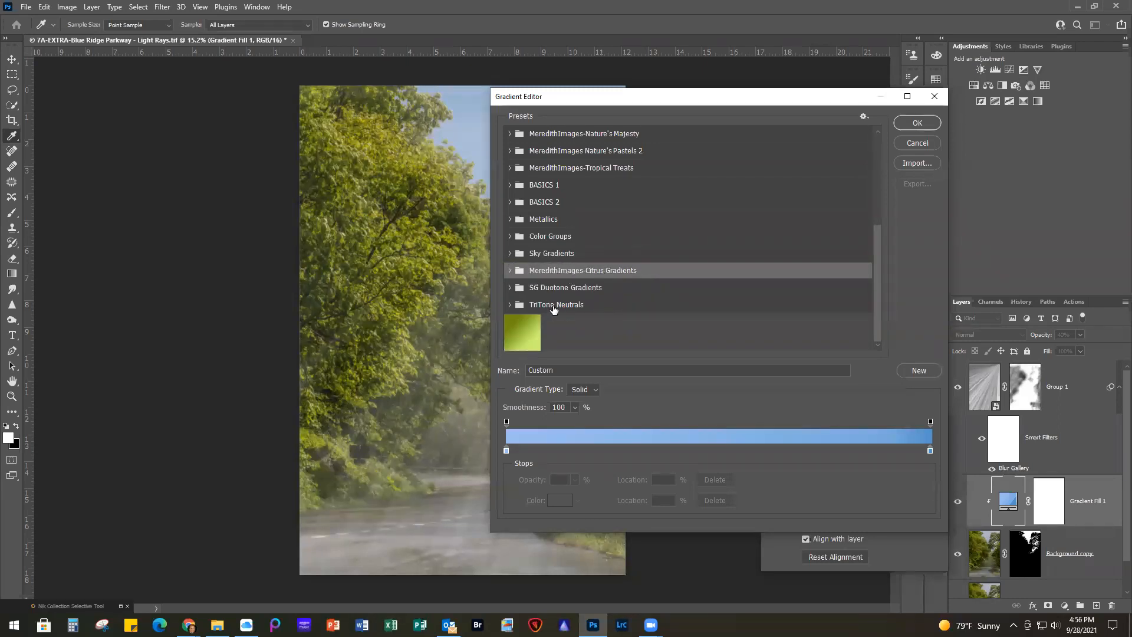
Delete the MeredithImages-Citrus Gradients group together with its gradients from the presets
right_click(660, 271)
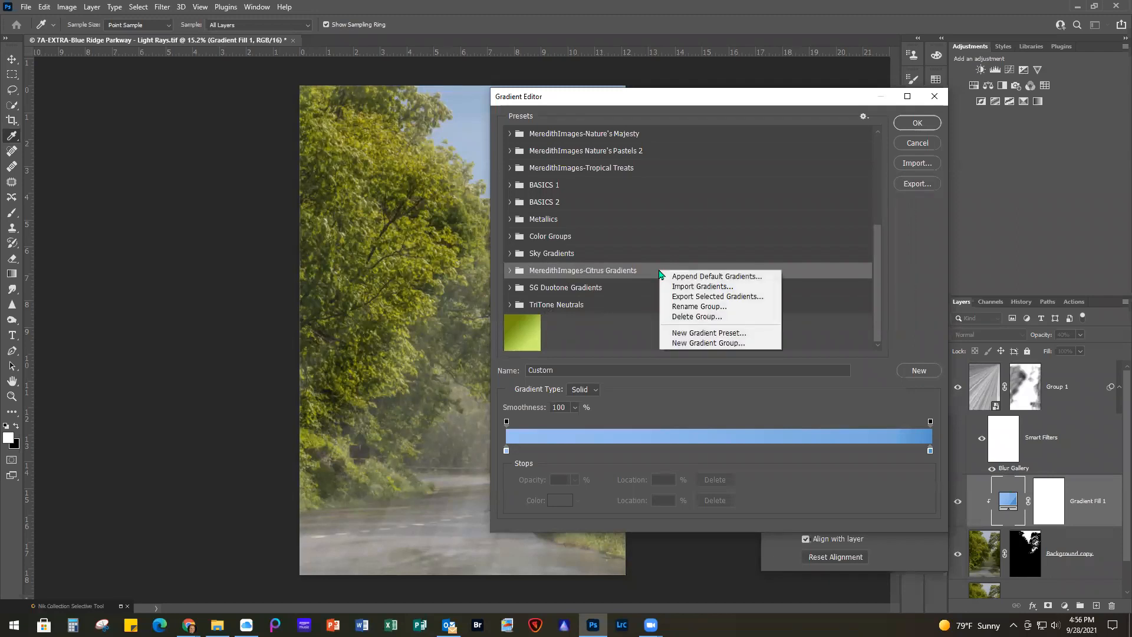
left_click(688, 316)
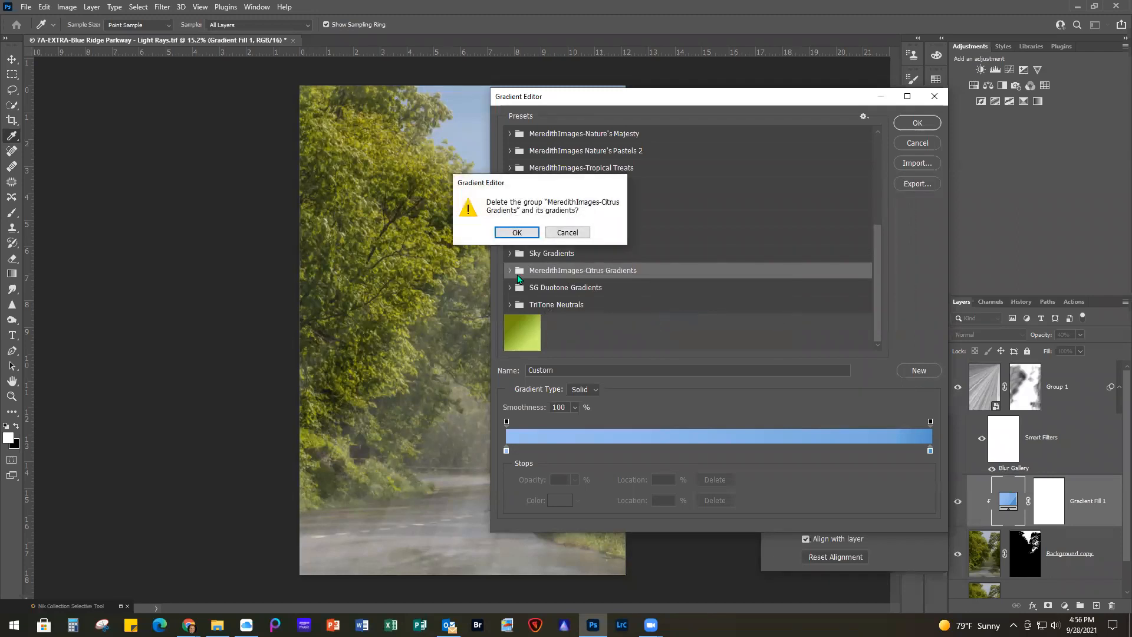
left_click(500, 230)
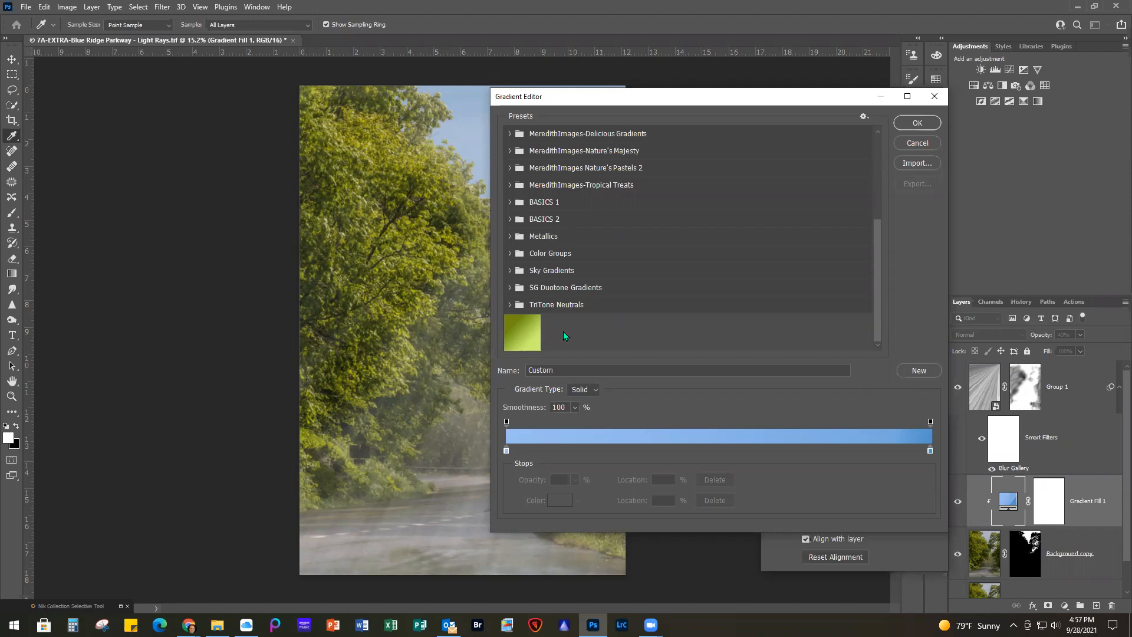
Examine the gradients in the BASICS 1 and BASICS 2 preset groups and close the gradient settings, keeping the blue gradient fill
left_click(511, 201)
left_click(511, 257)
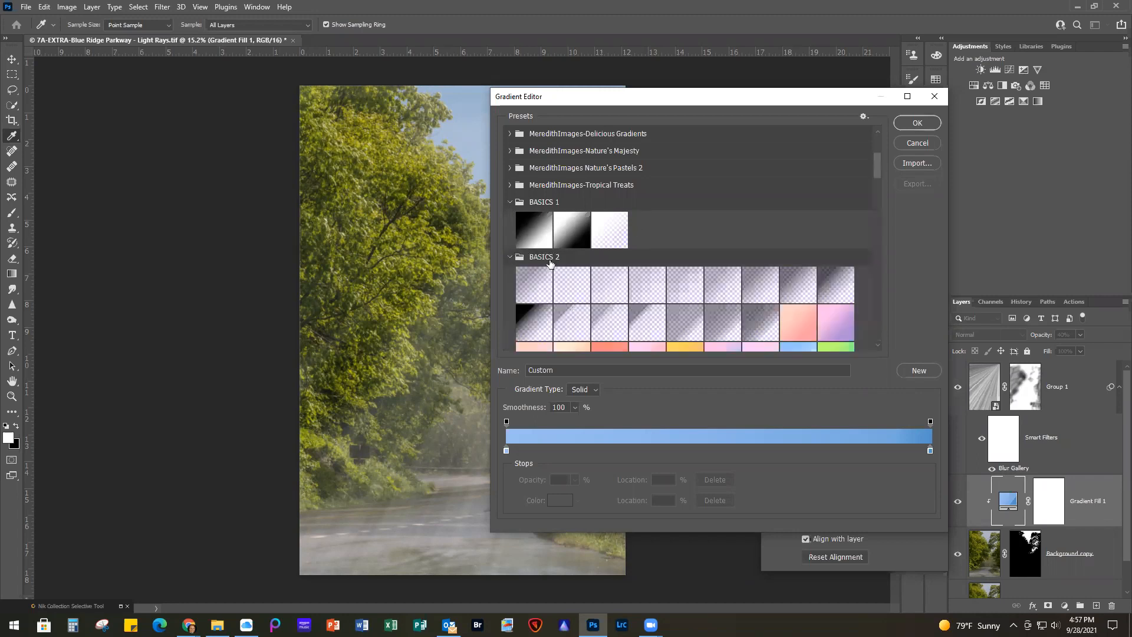
scroll(681, 259, "down", 5)
scroll(681, 259, "down", 1)
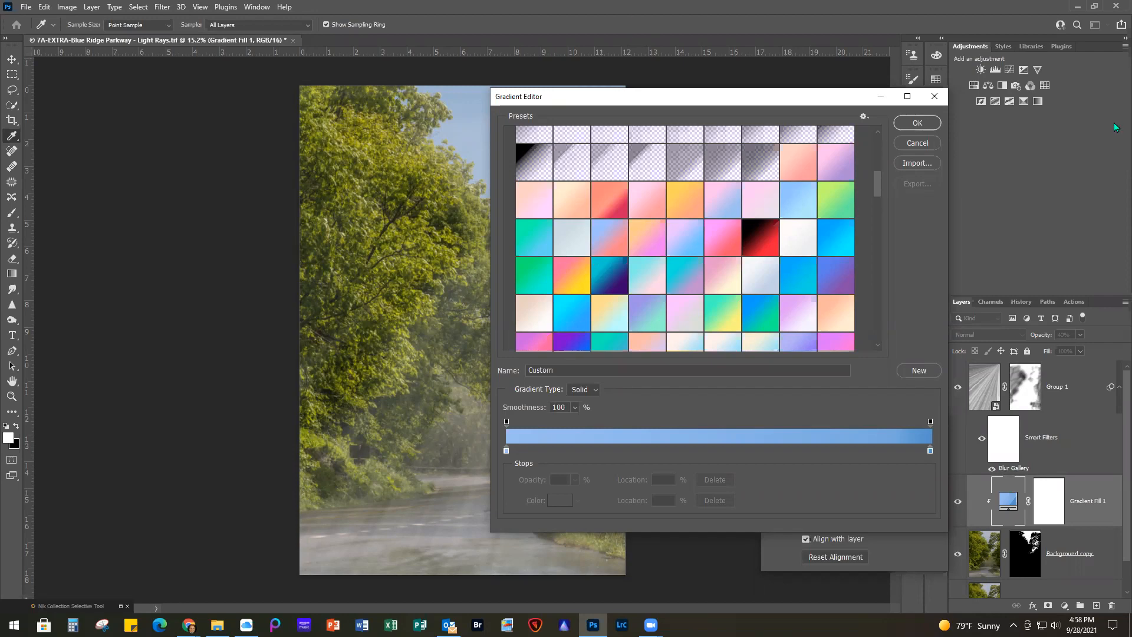
left_click(917, 123)
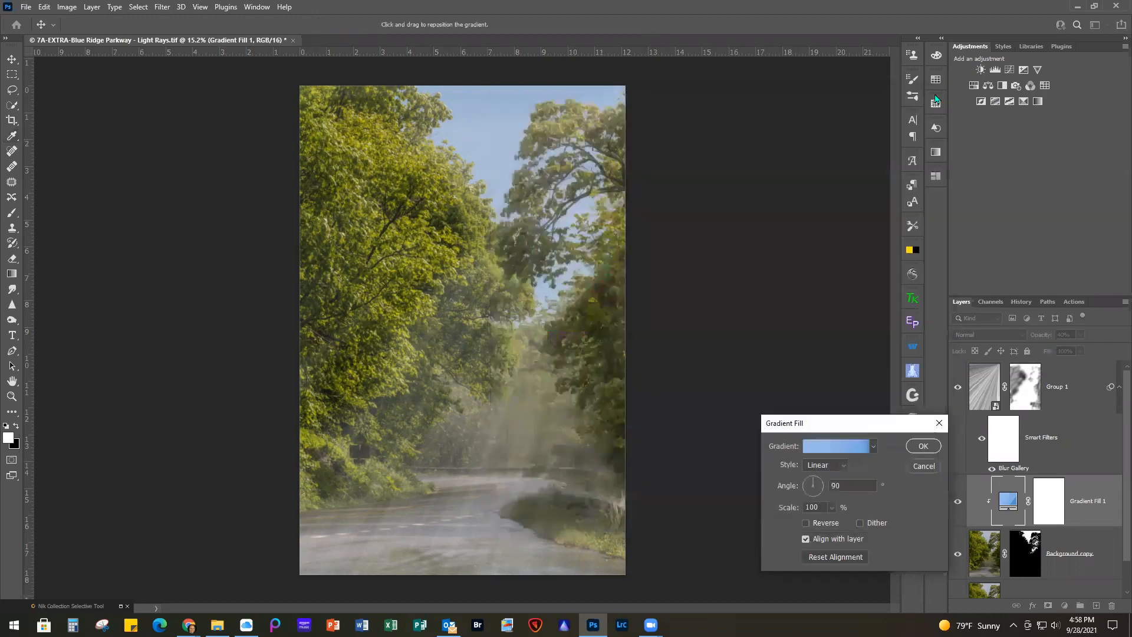
left_click(930, 445)
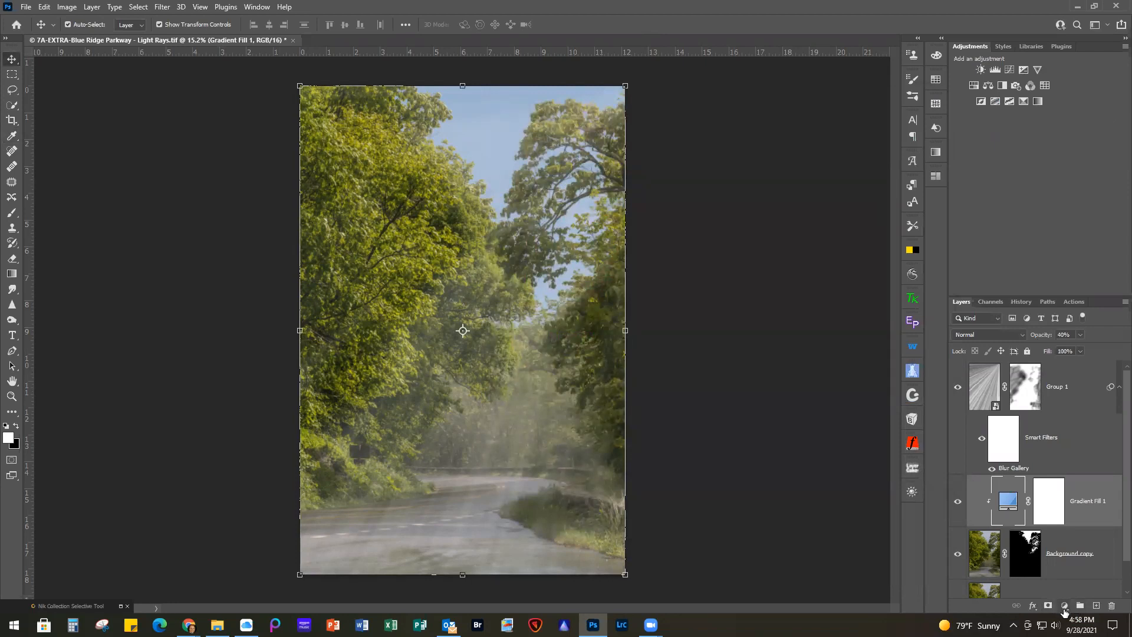
left_click(1064, 607)
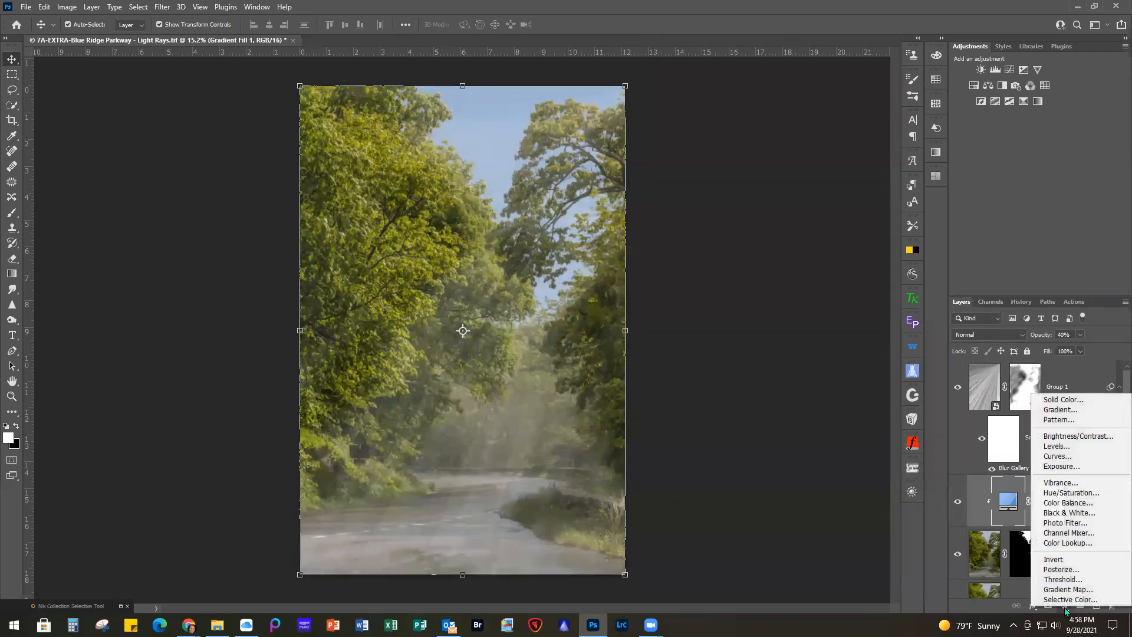
left_click(1064, 411)
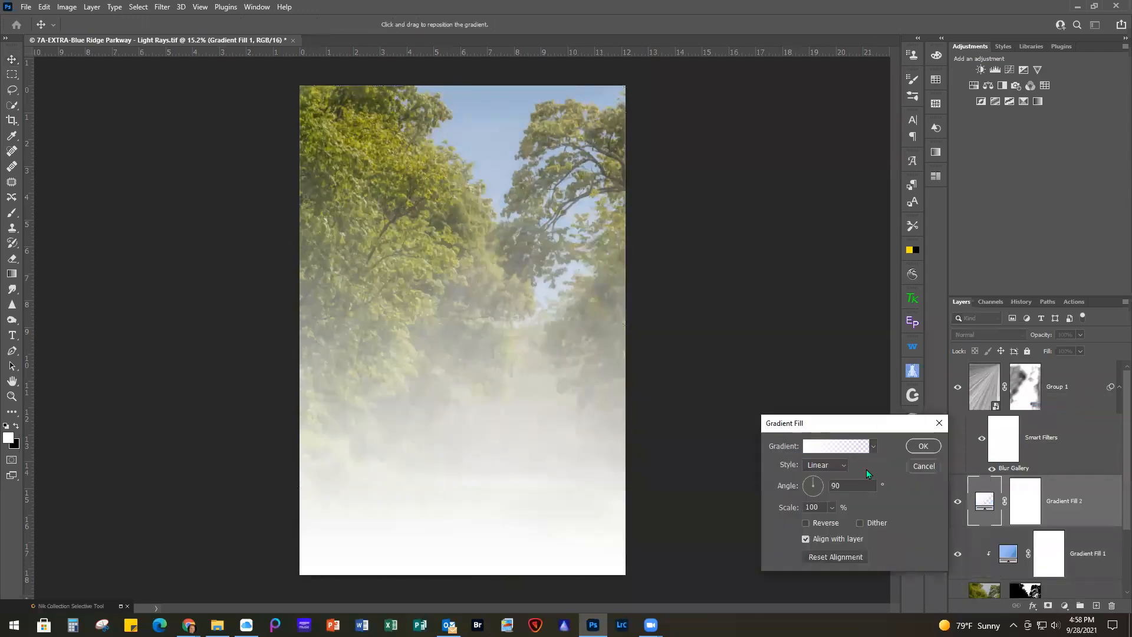
left_click(828, 446)
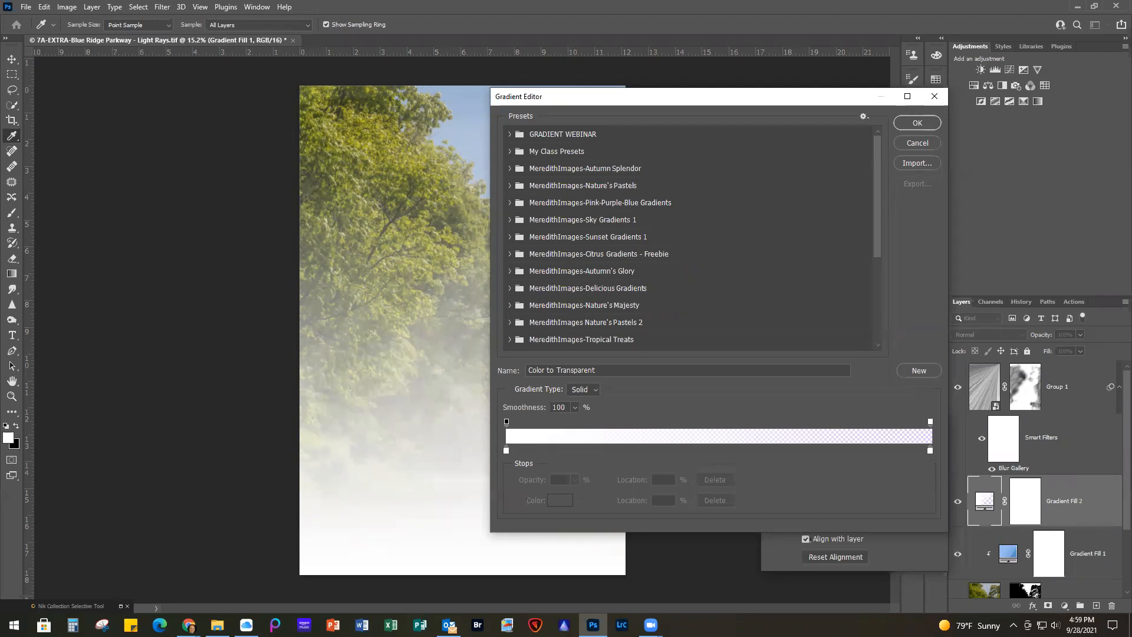
left_click(919, 142)
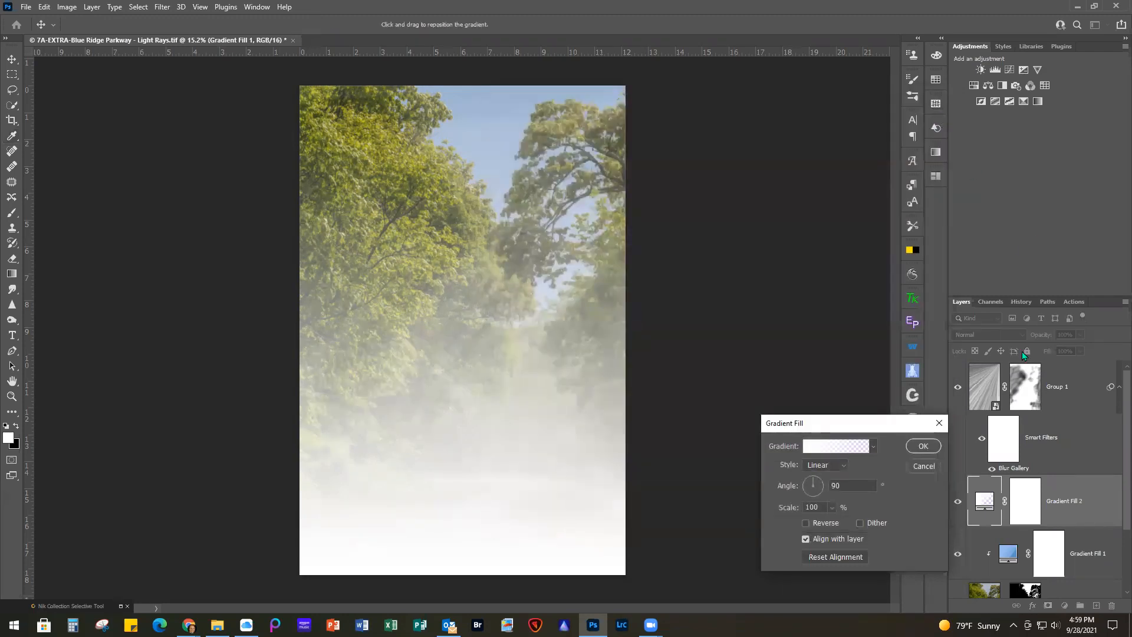
left_click(939, 424)
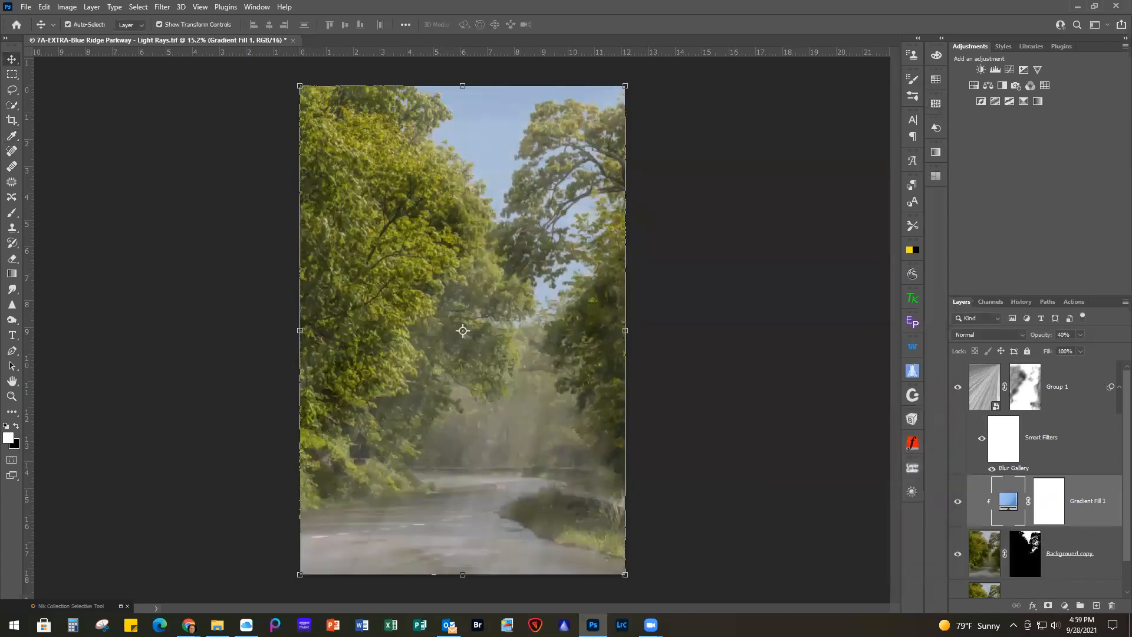